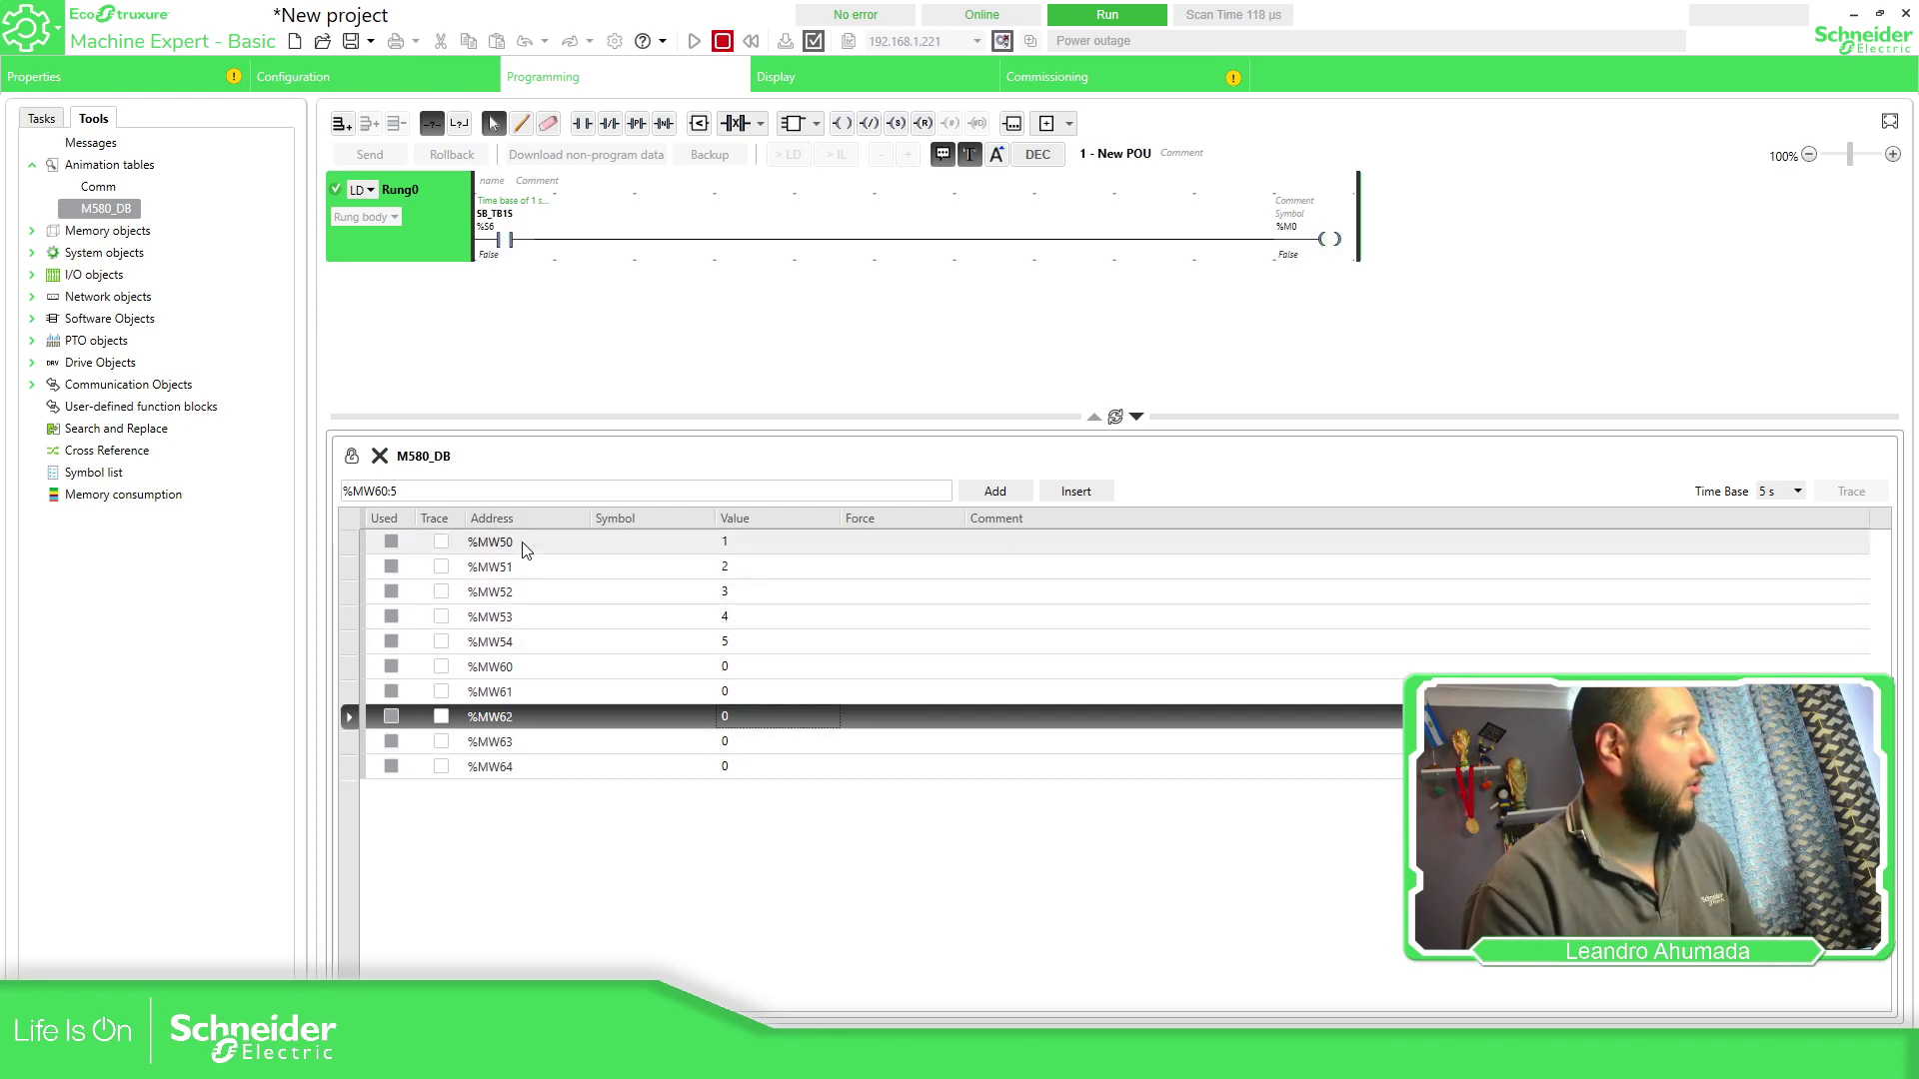
click(537, 644)
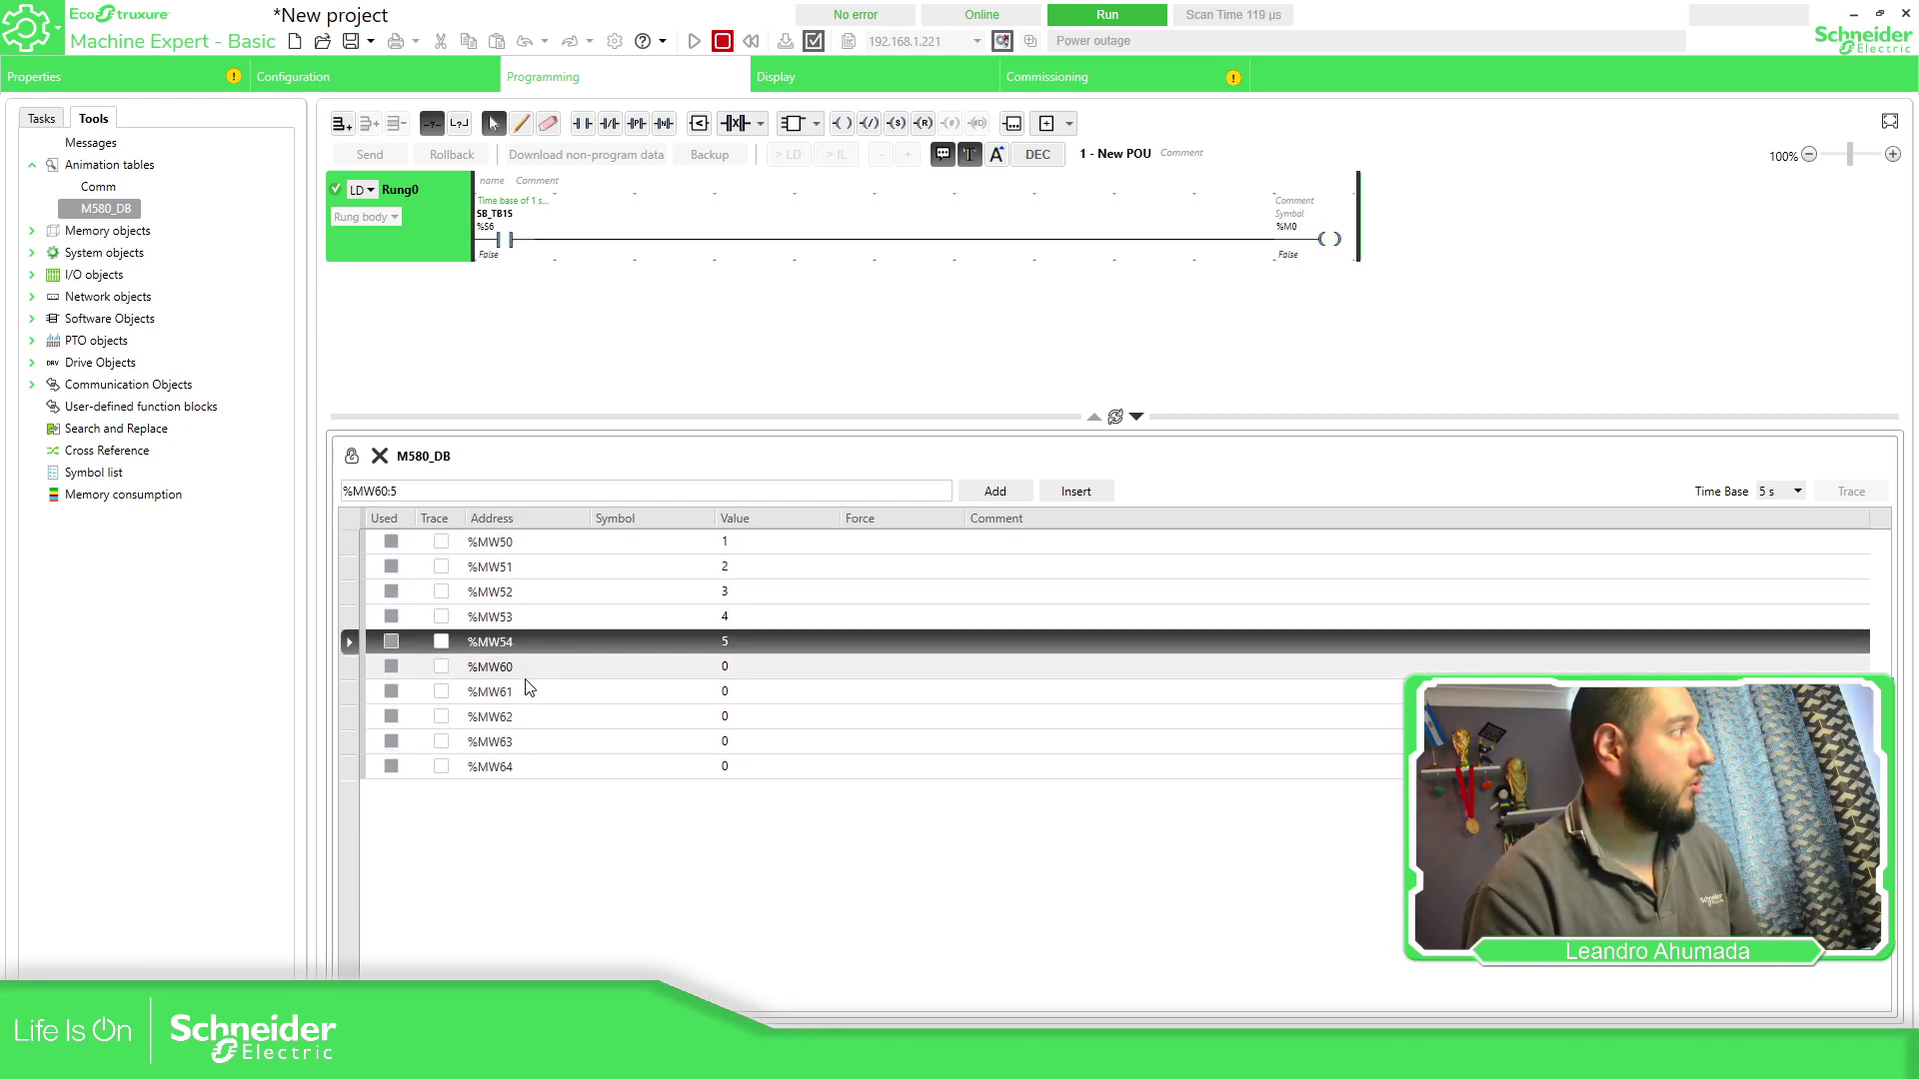
click(527, 668)
click(539, 742)
click(584, 770)
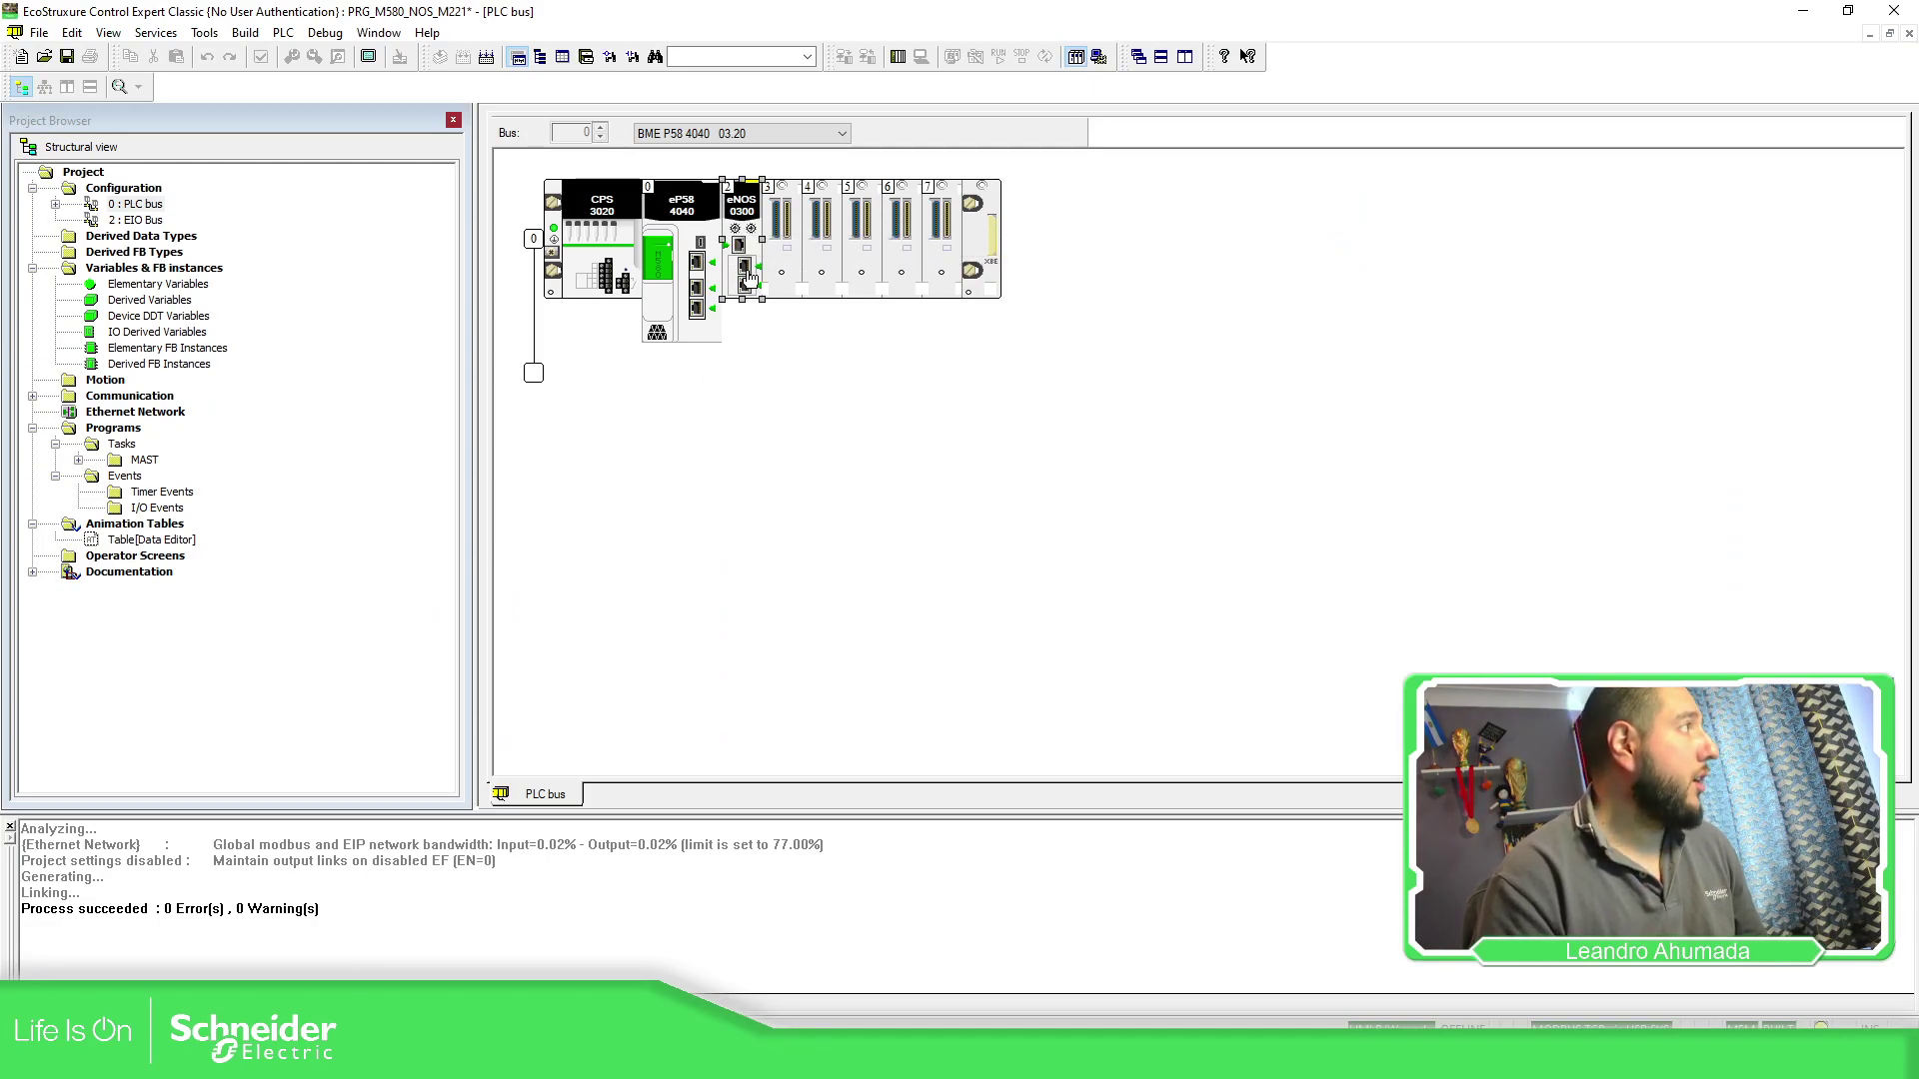
- Review the BME NOS 0300 module overview and the CPU's Ethernet IPConfig addresses, closing each afterwards
double_click(745, 272)
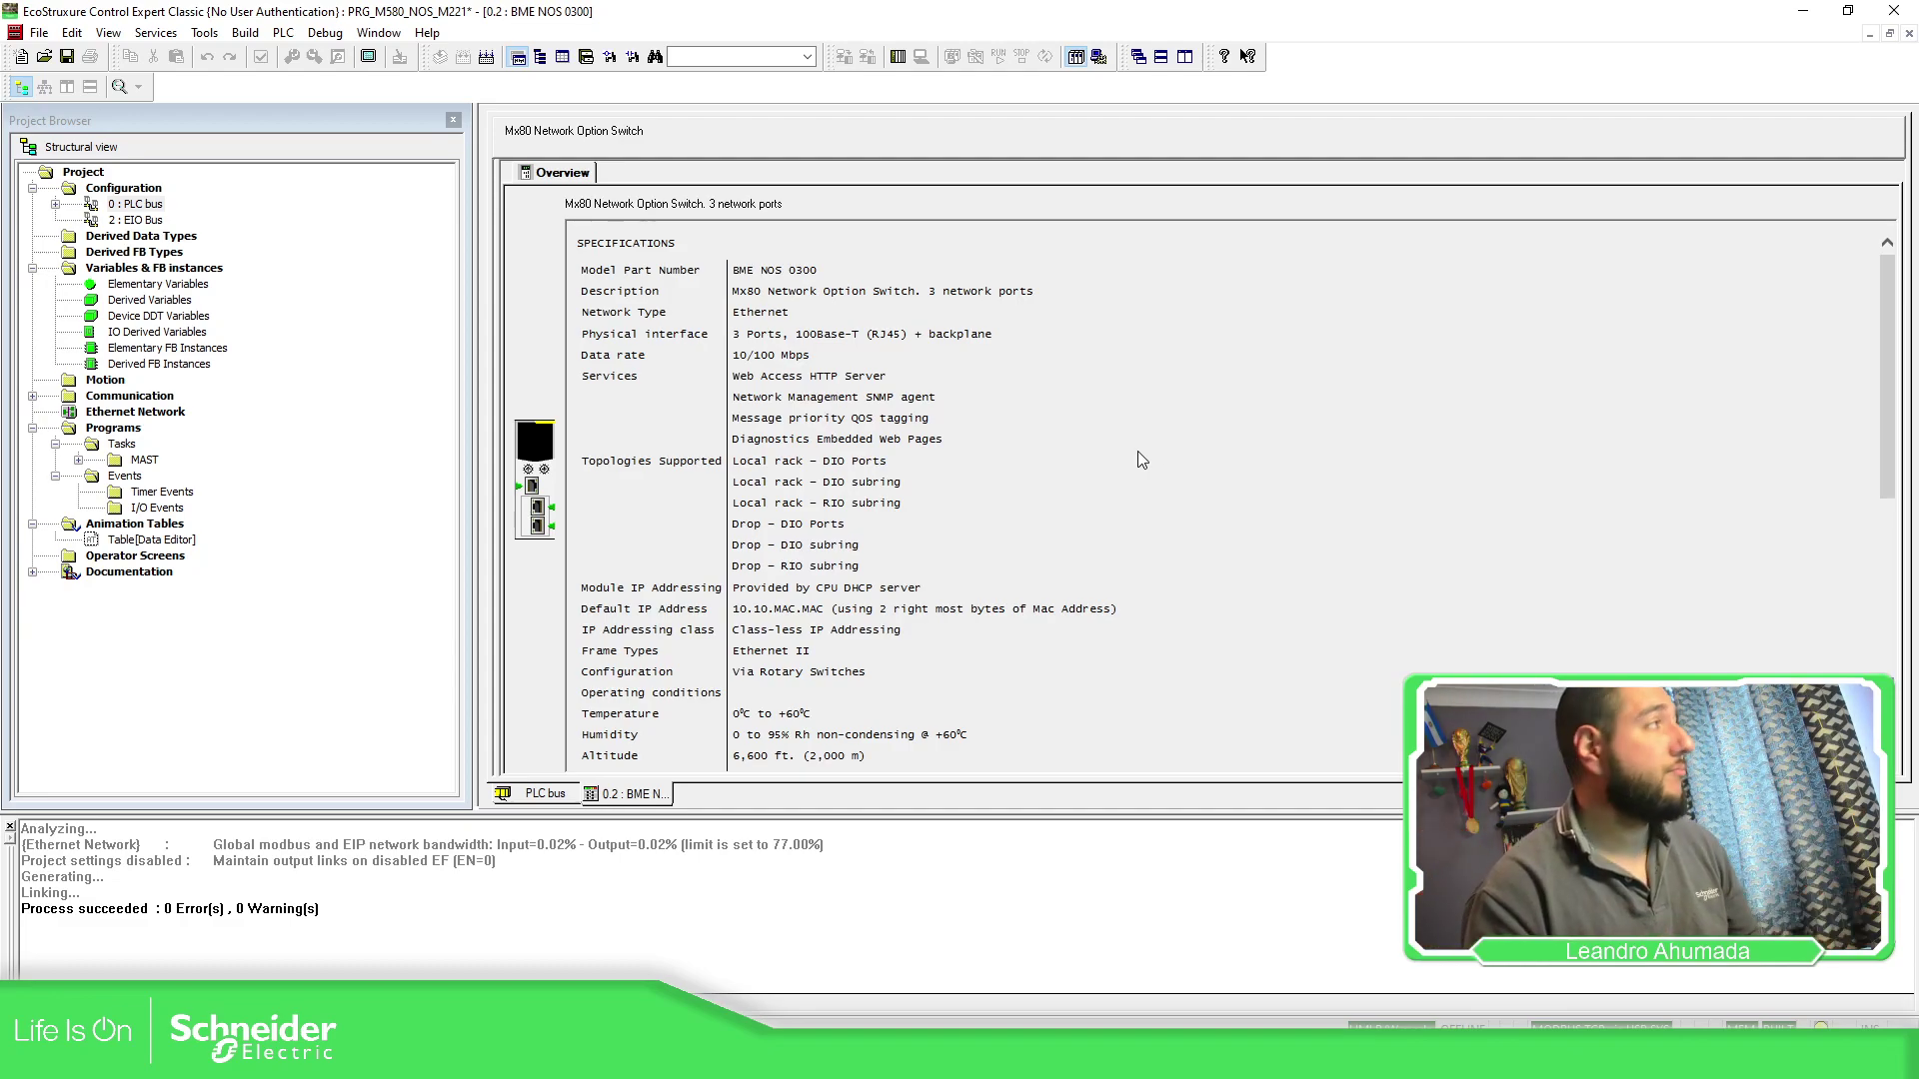
click(1908, 35)
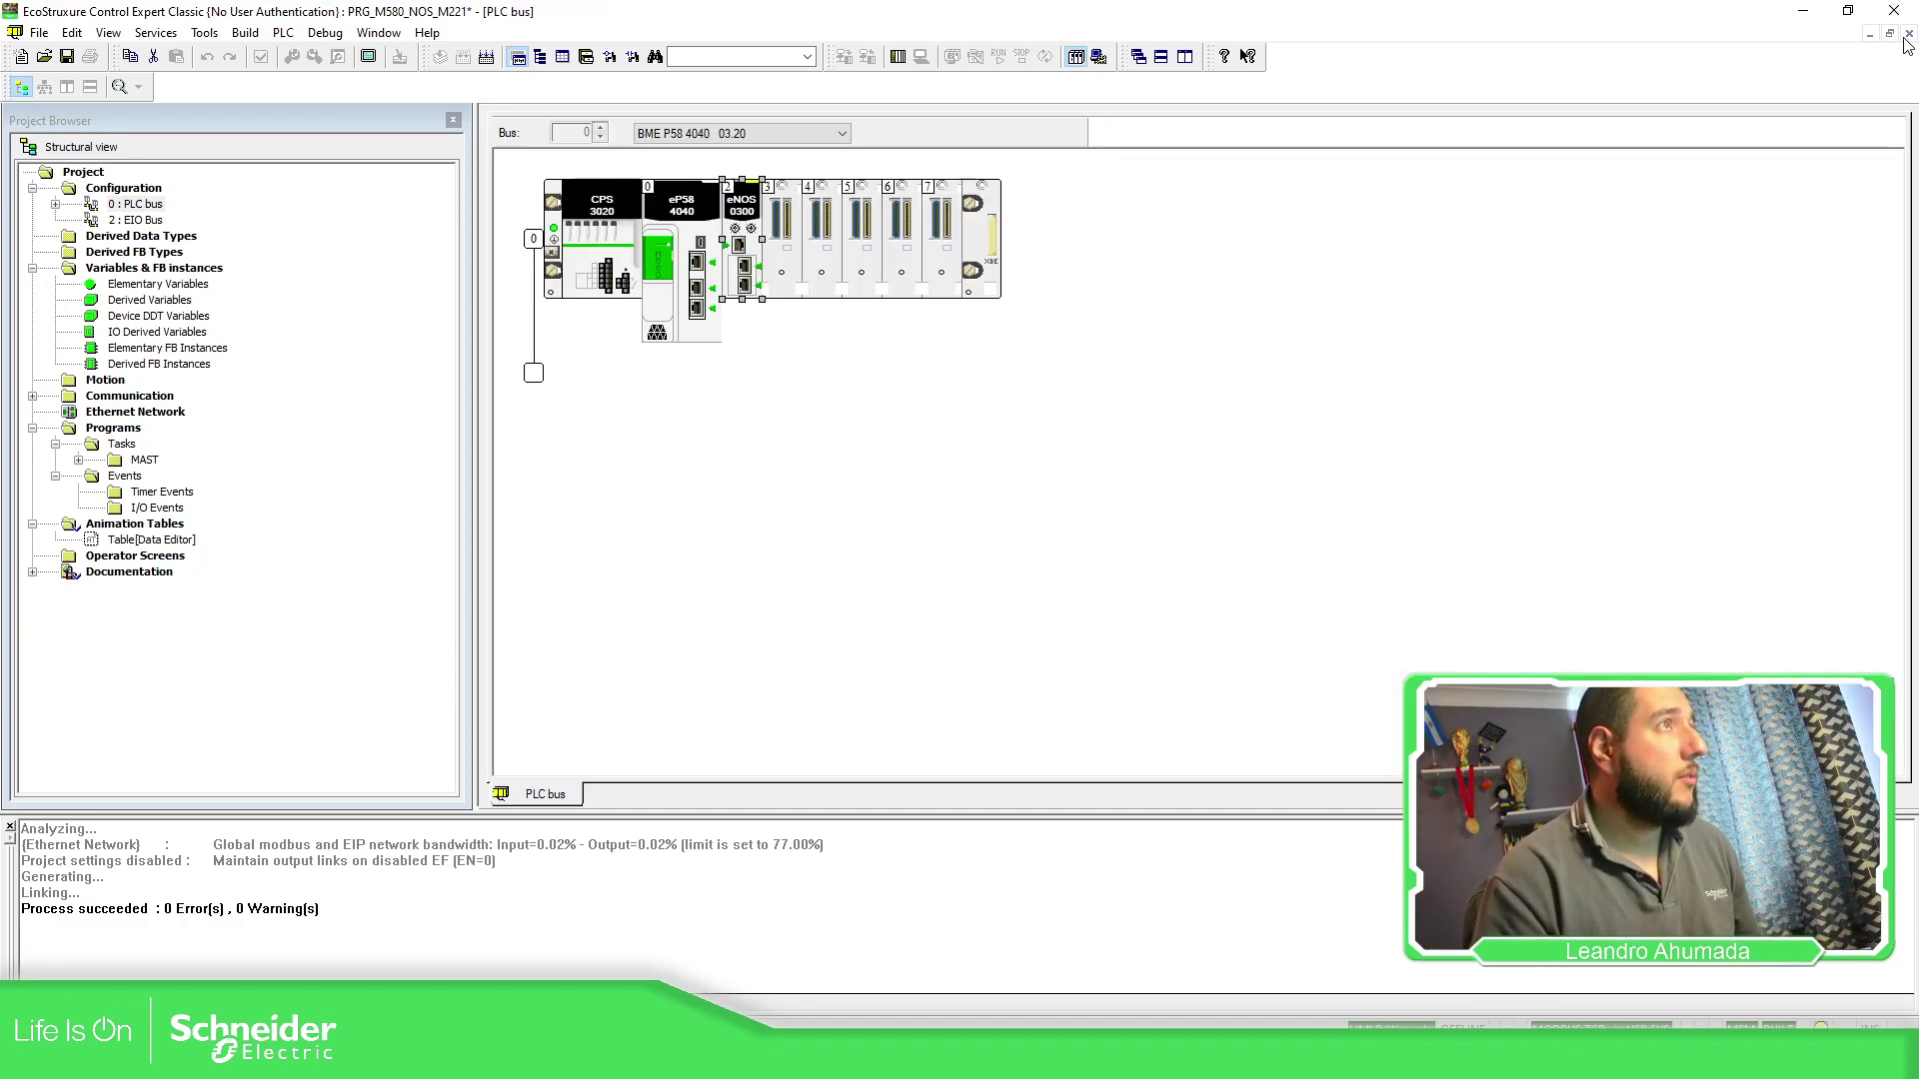
double_click(690, 255)
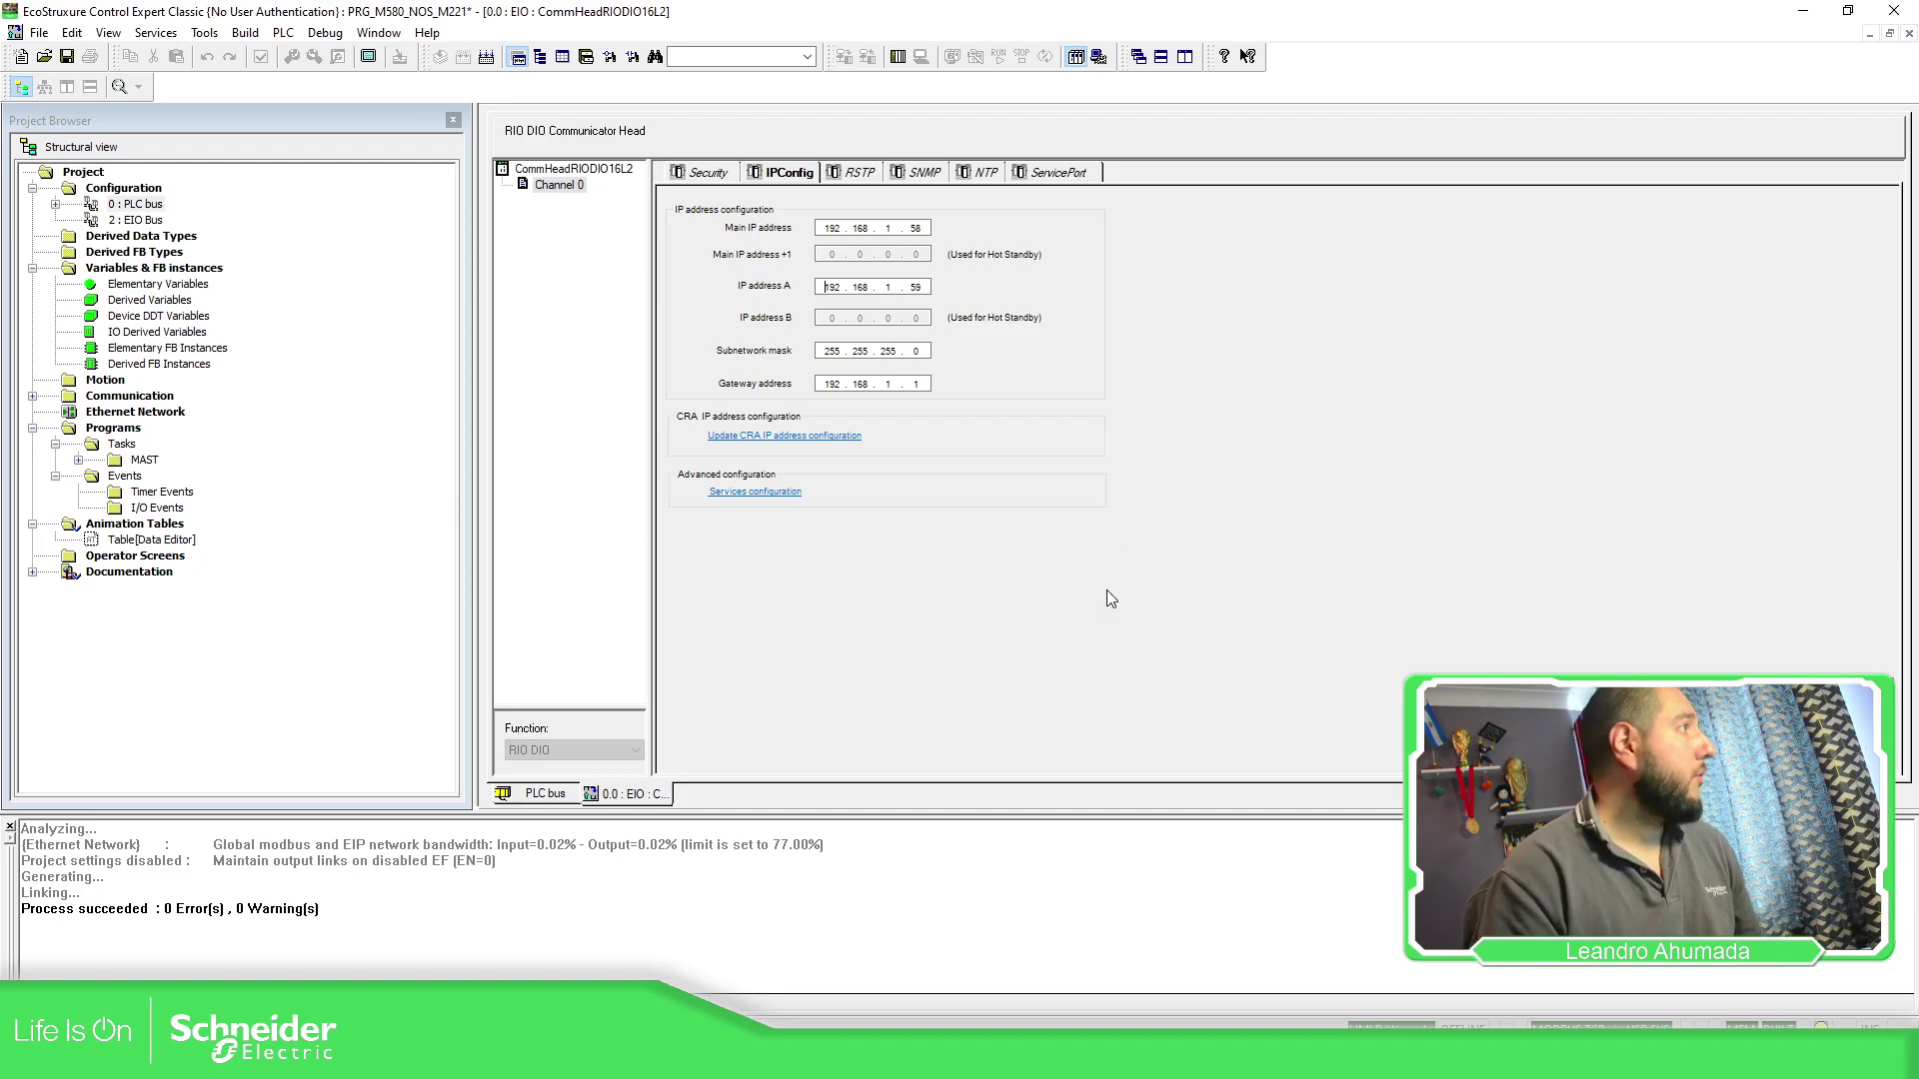
click(1909, 35)
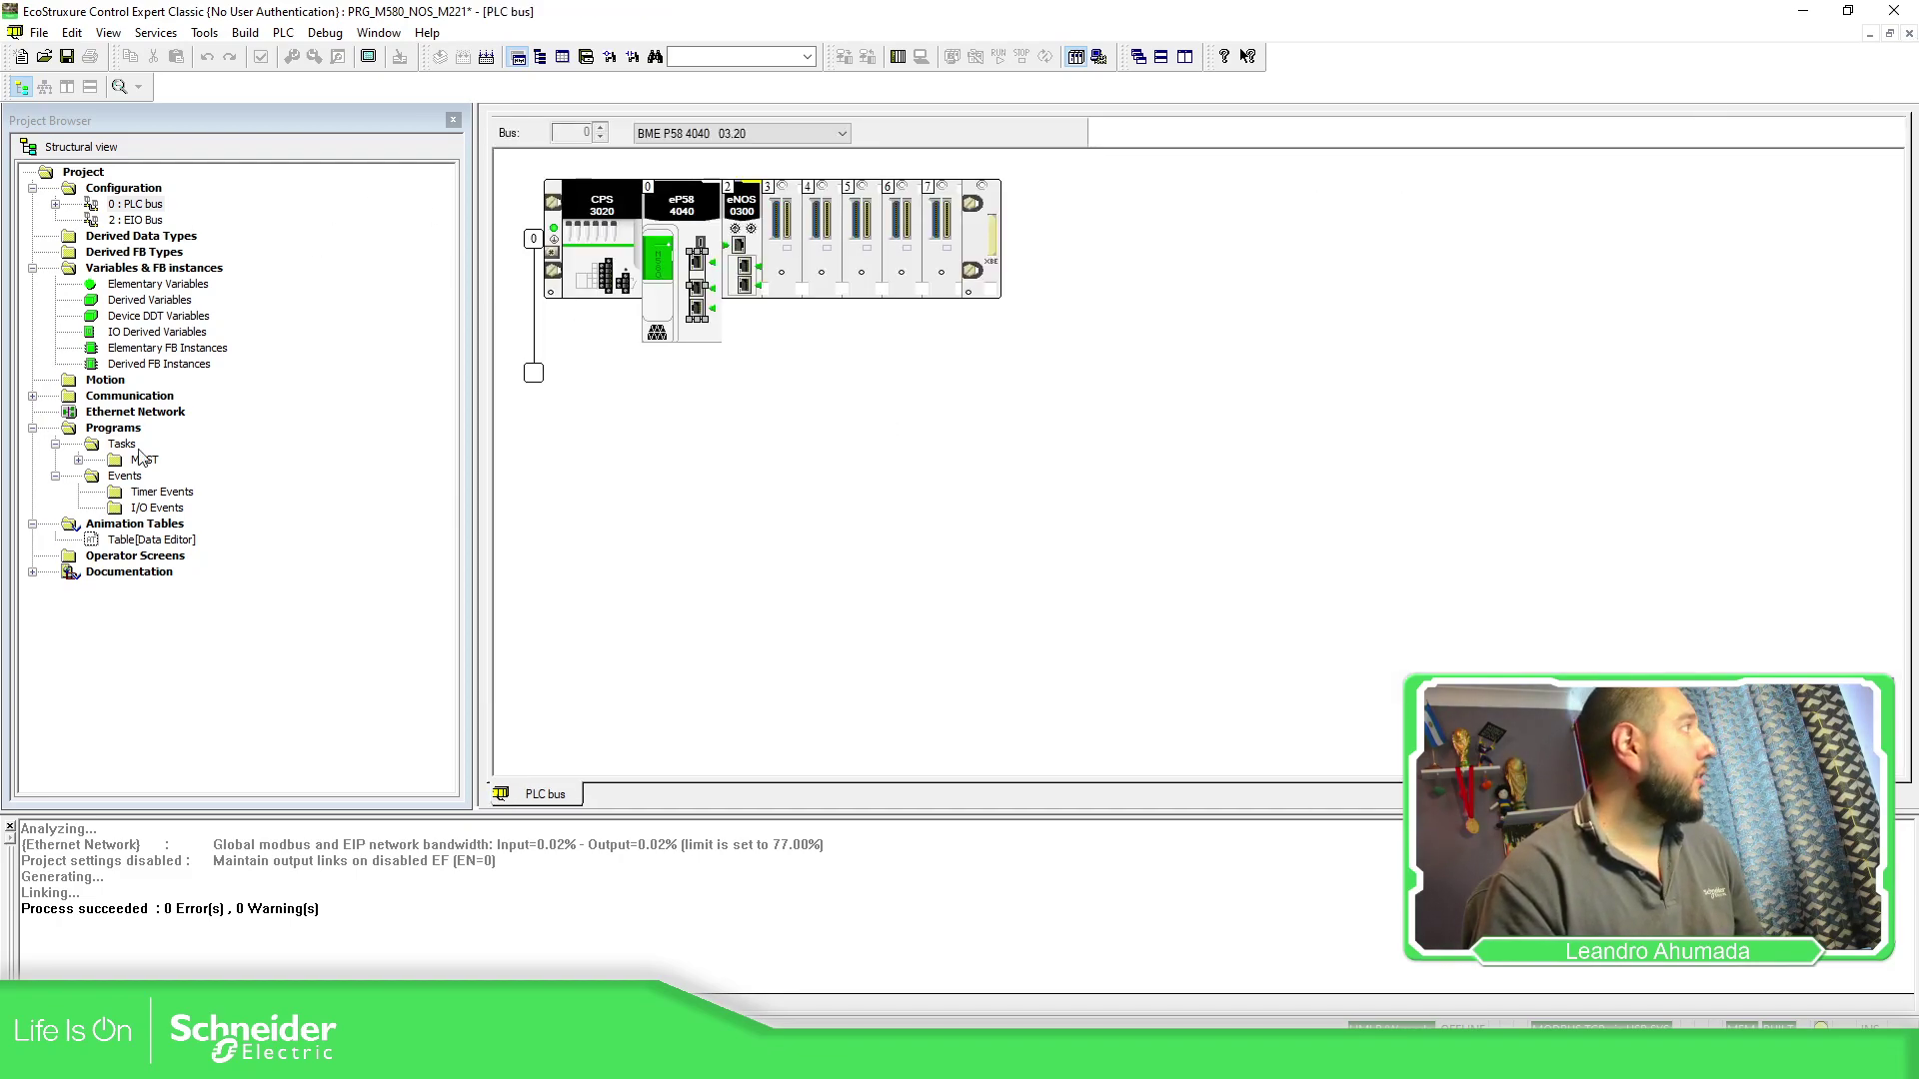
- Show the DTM Browser and inspect MyNOS's Input Only connection (input size 16) and configuration settings
click(204, 32)
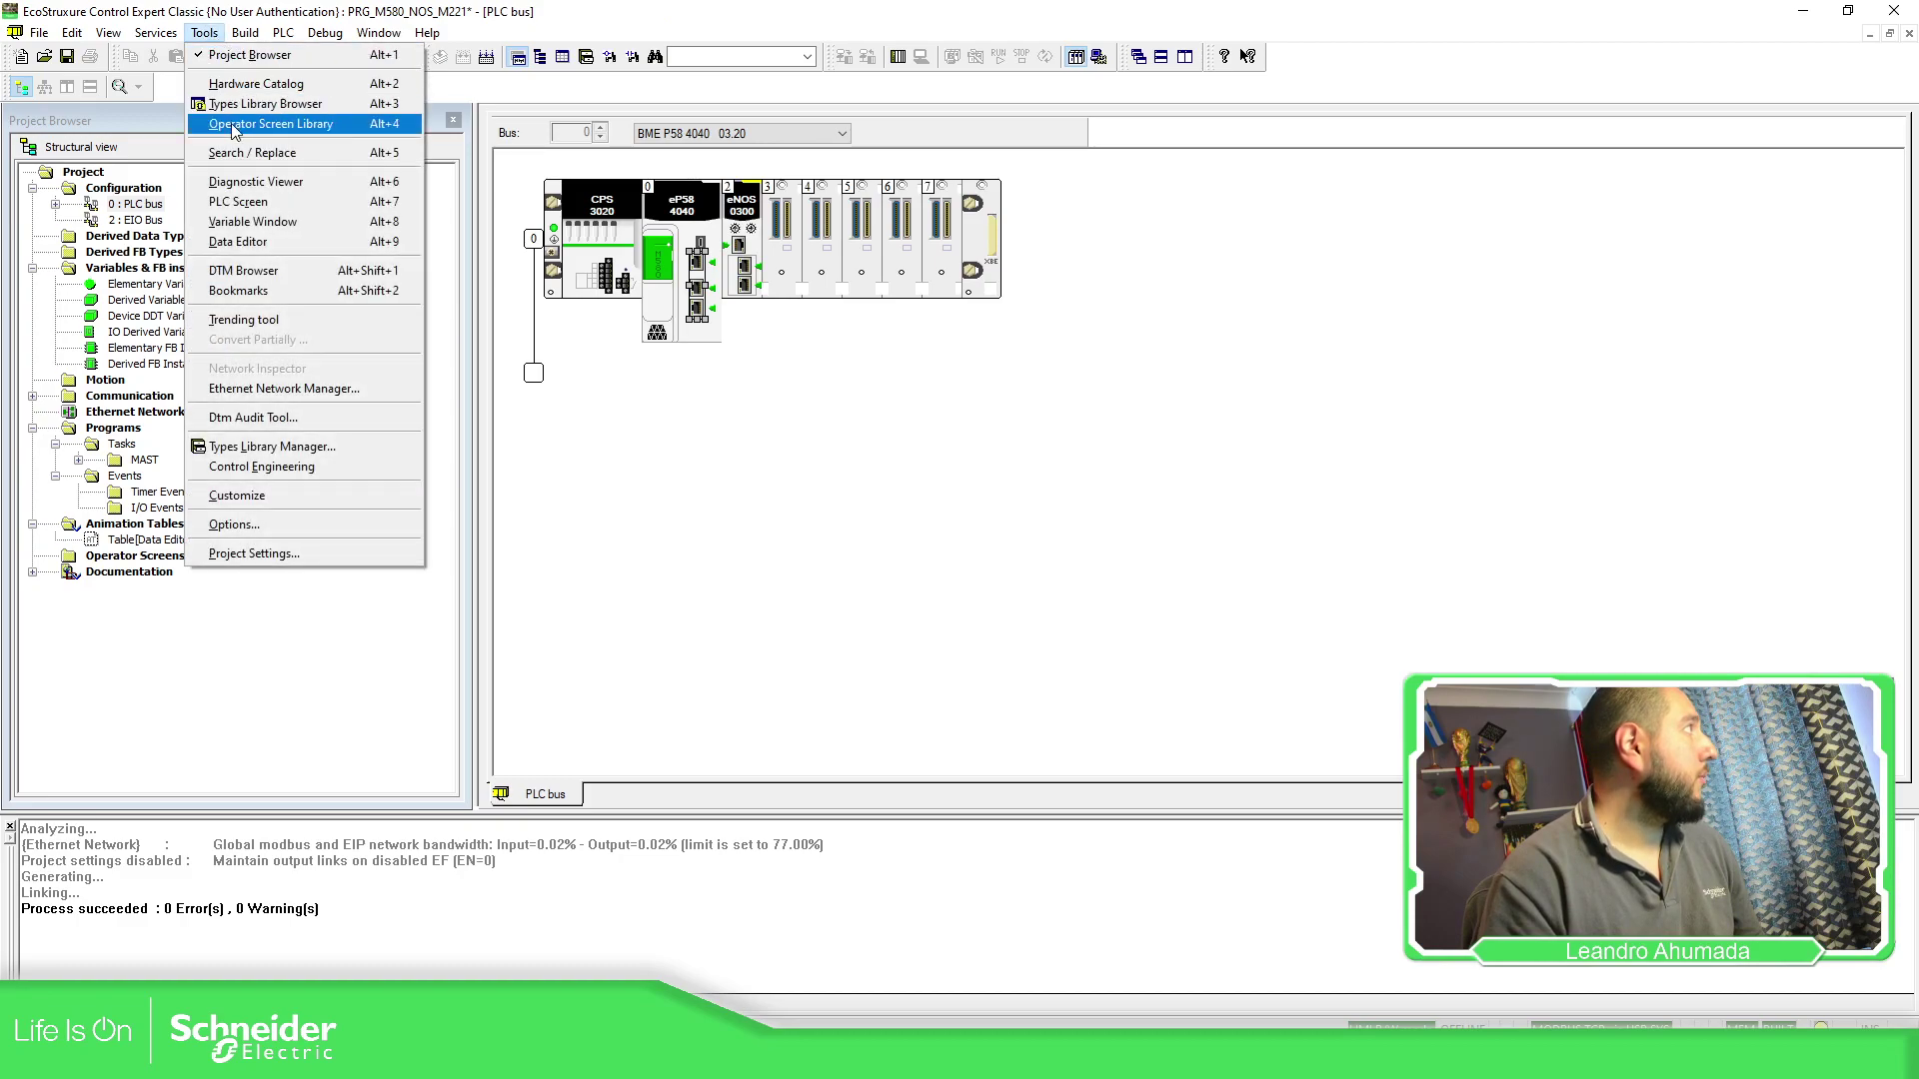
click(245, 269)
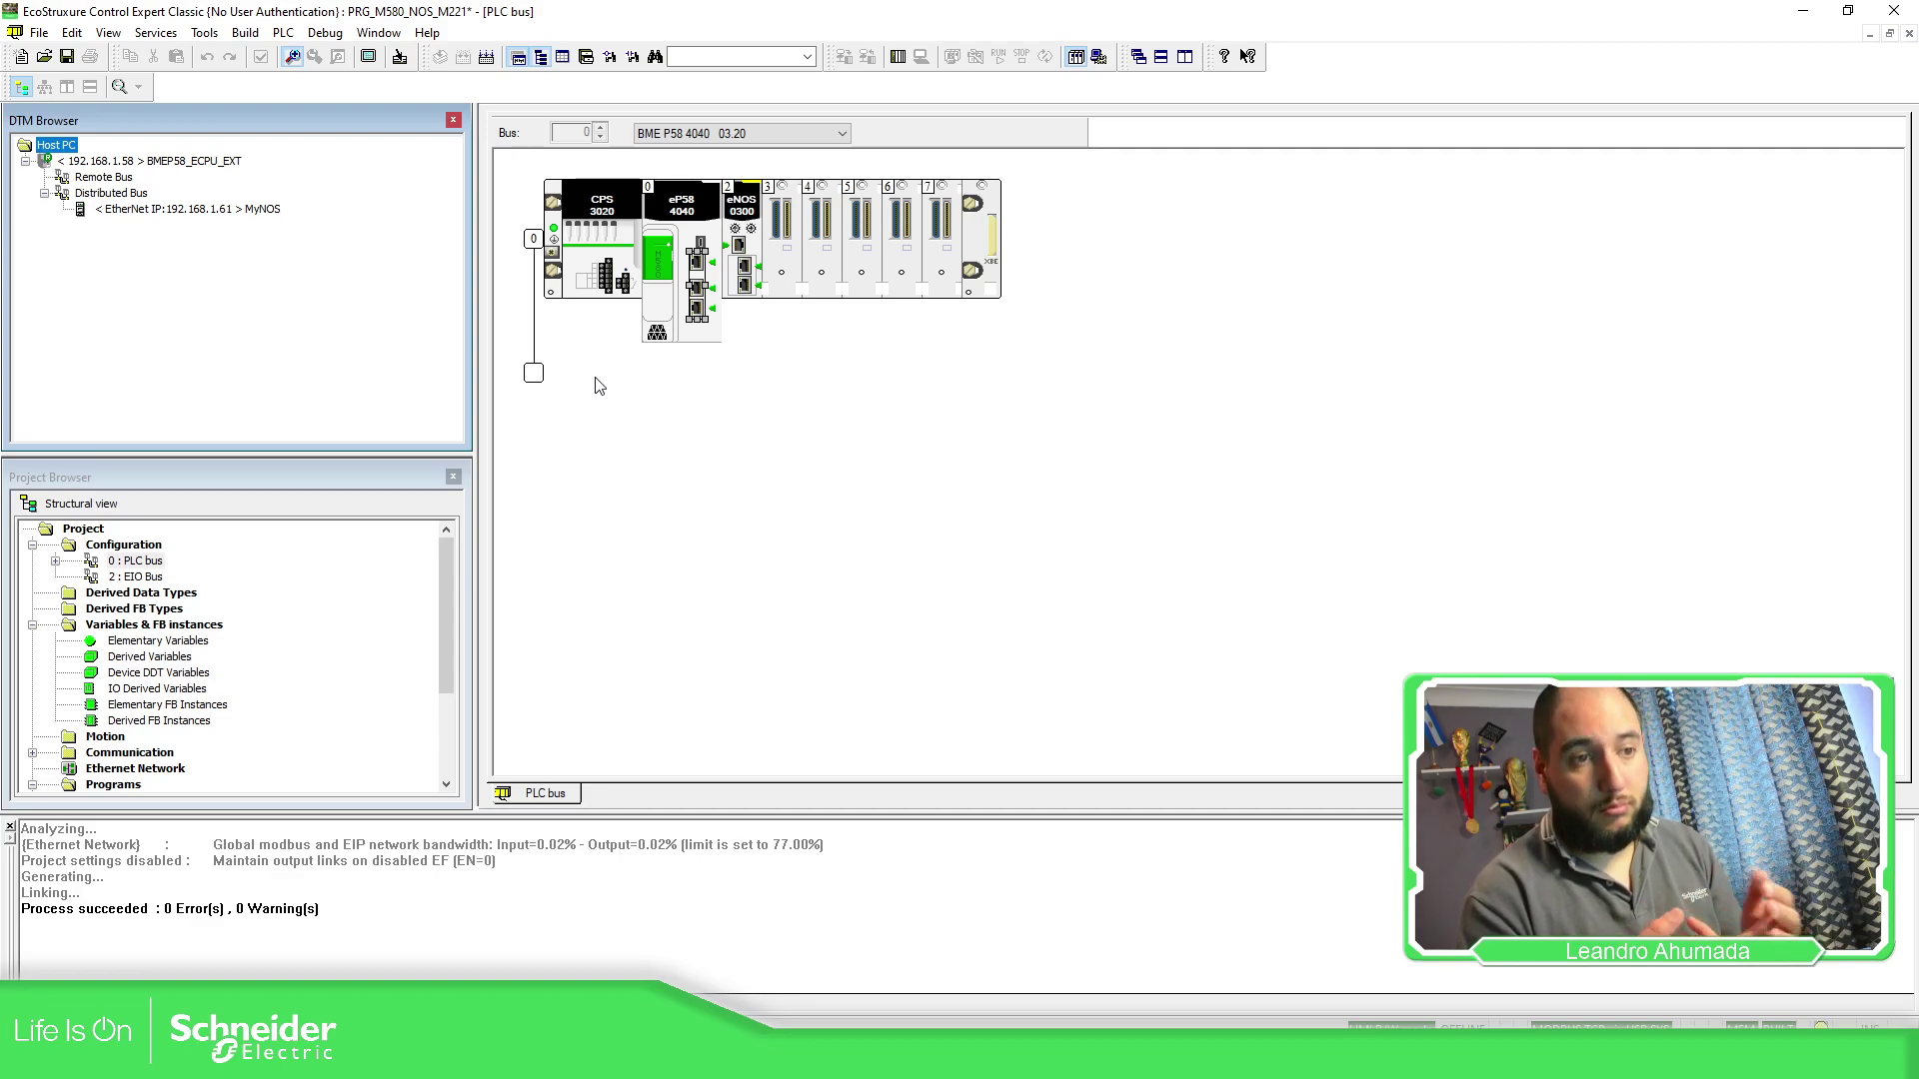
click(249, 210)
double_click(258, 212)
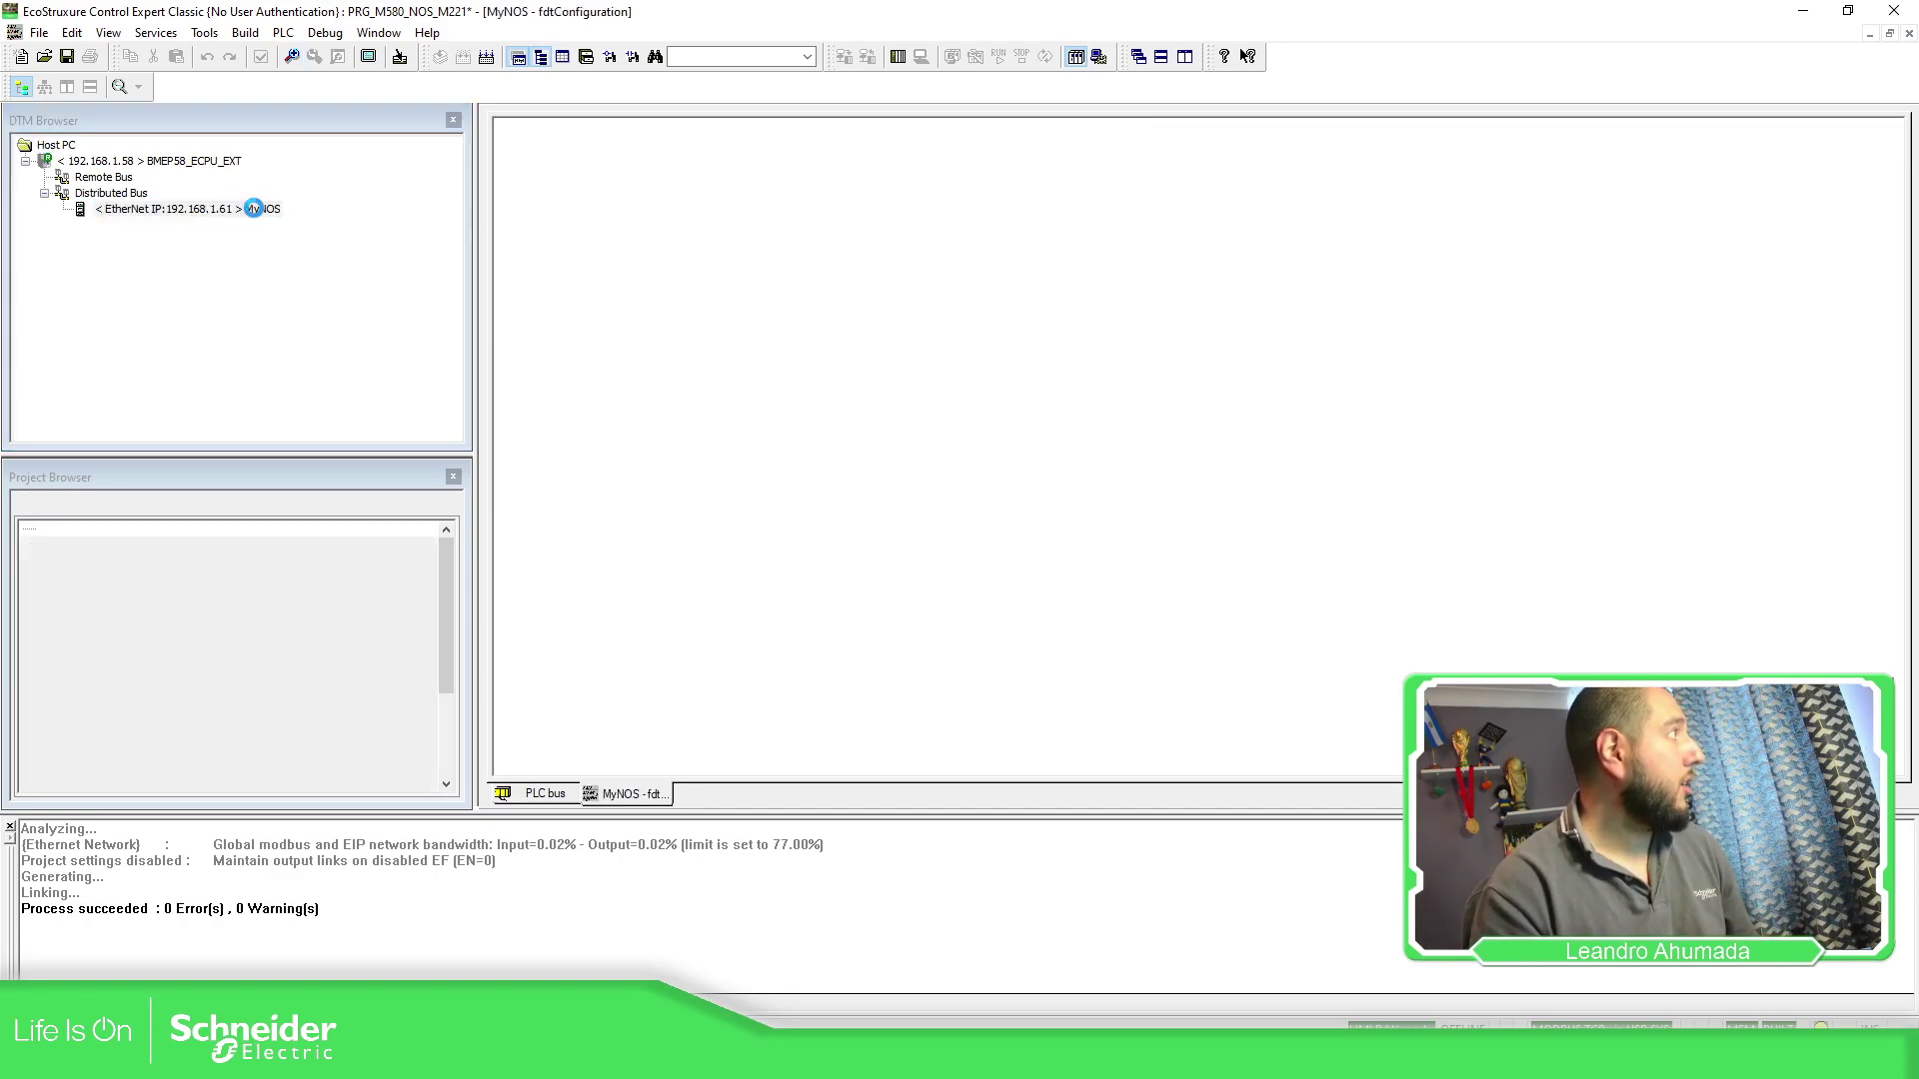
click(590, 218)
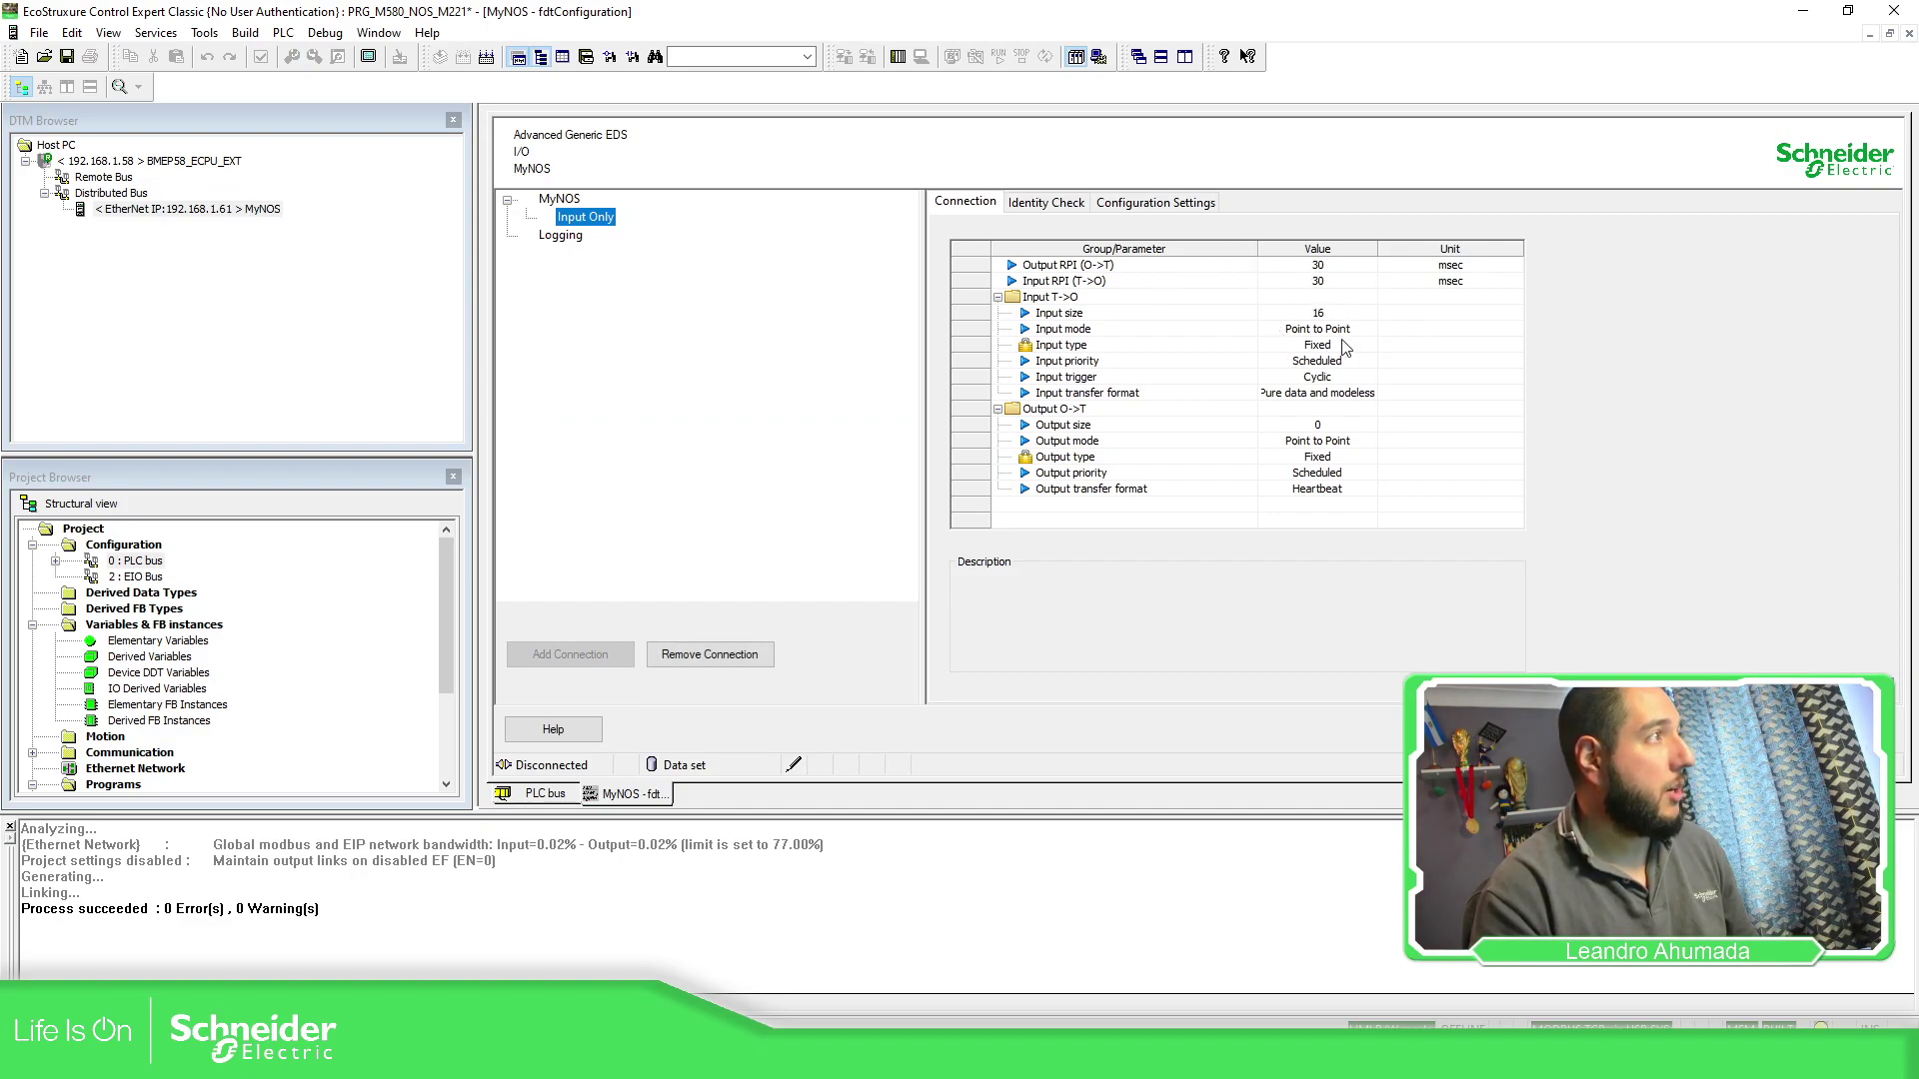
click(1174, 206)
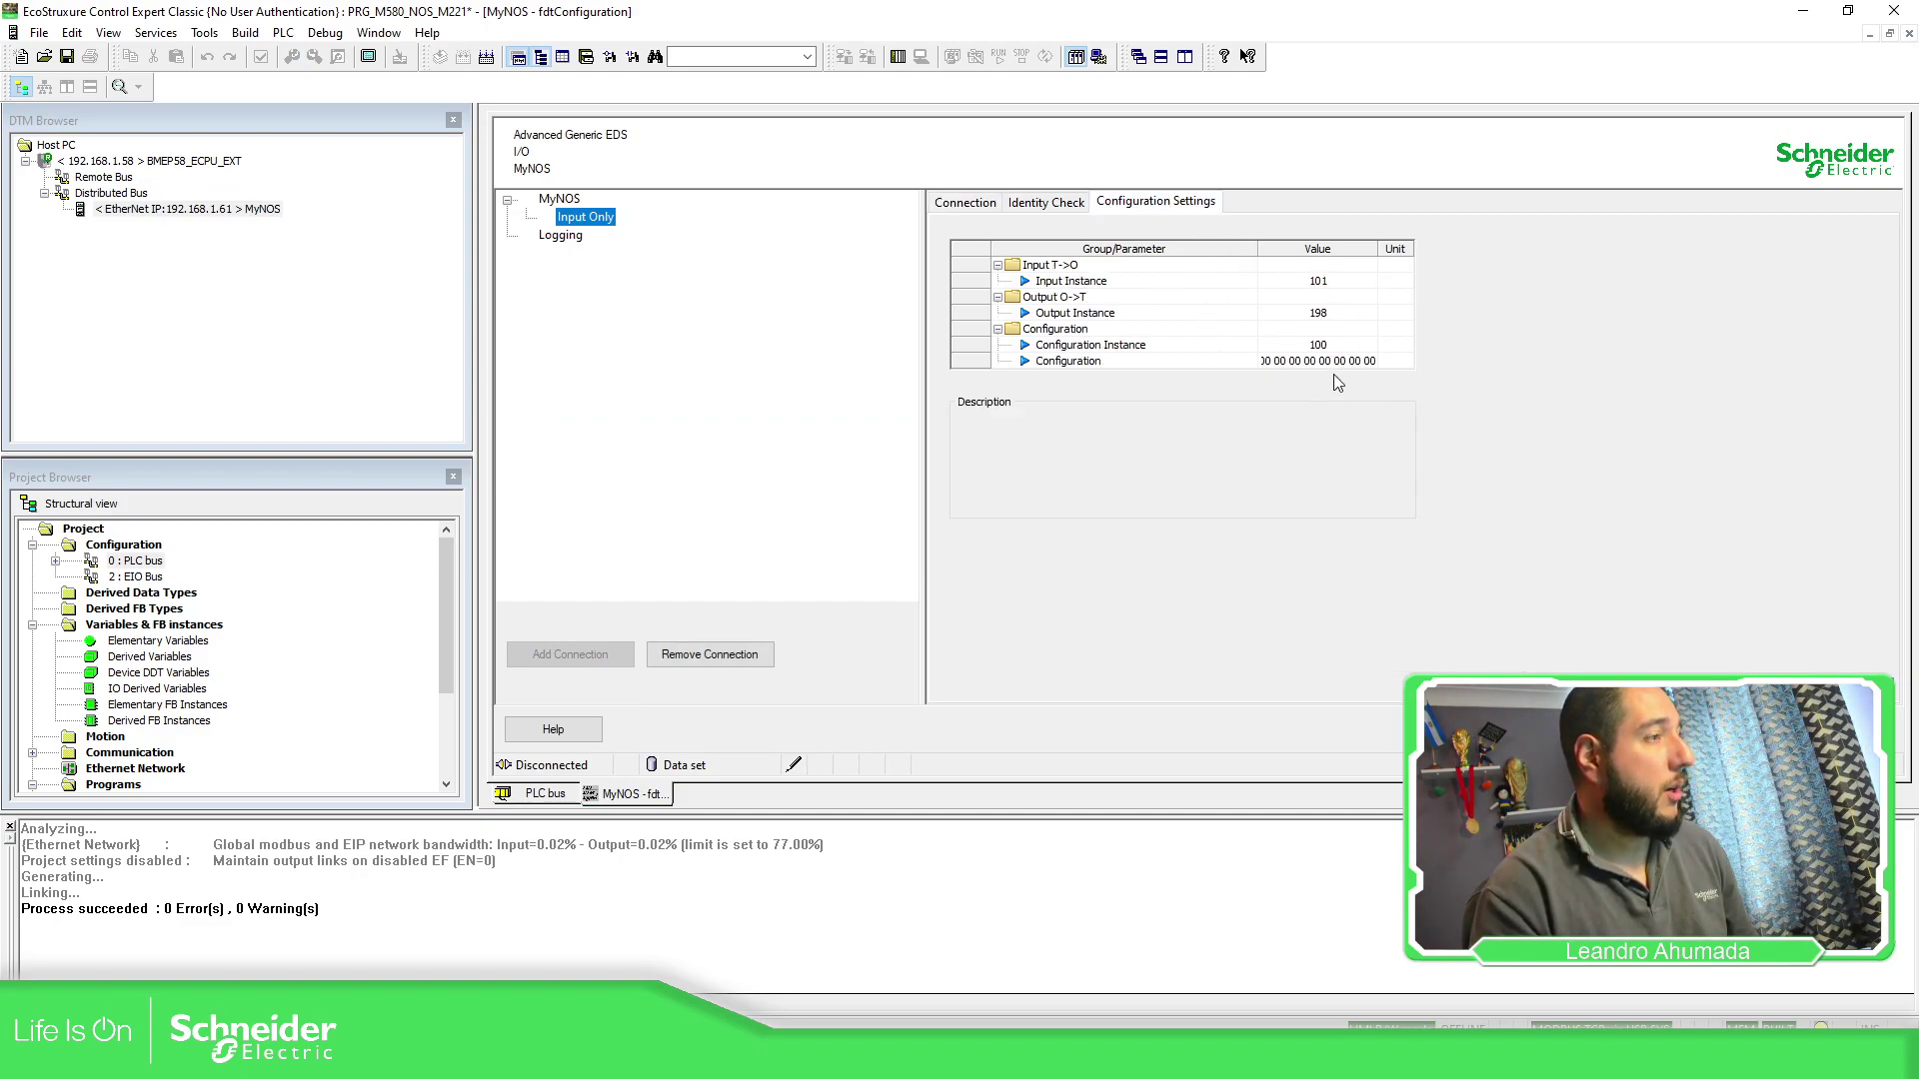
click(1909, 34)
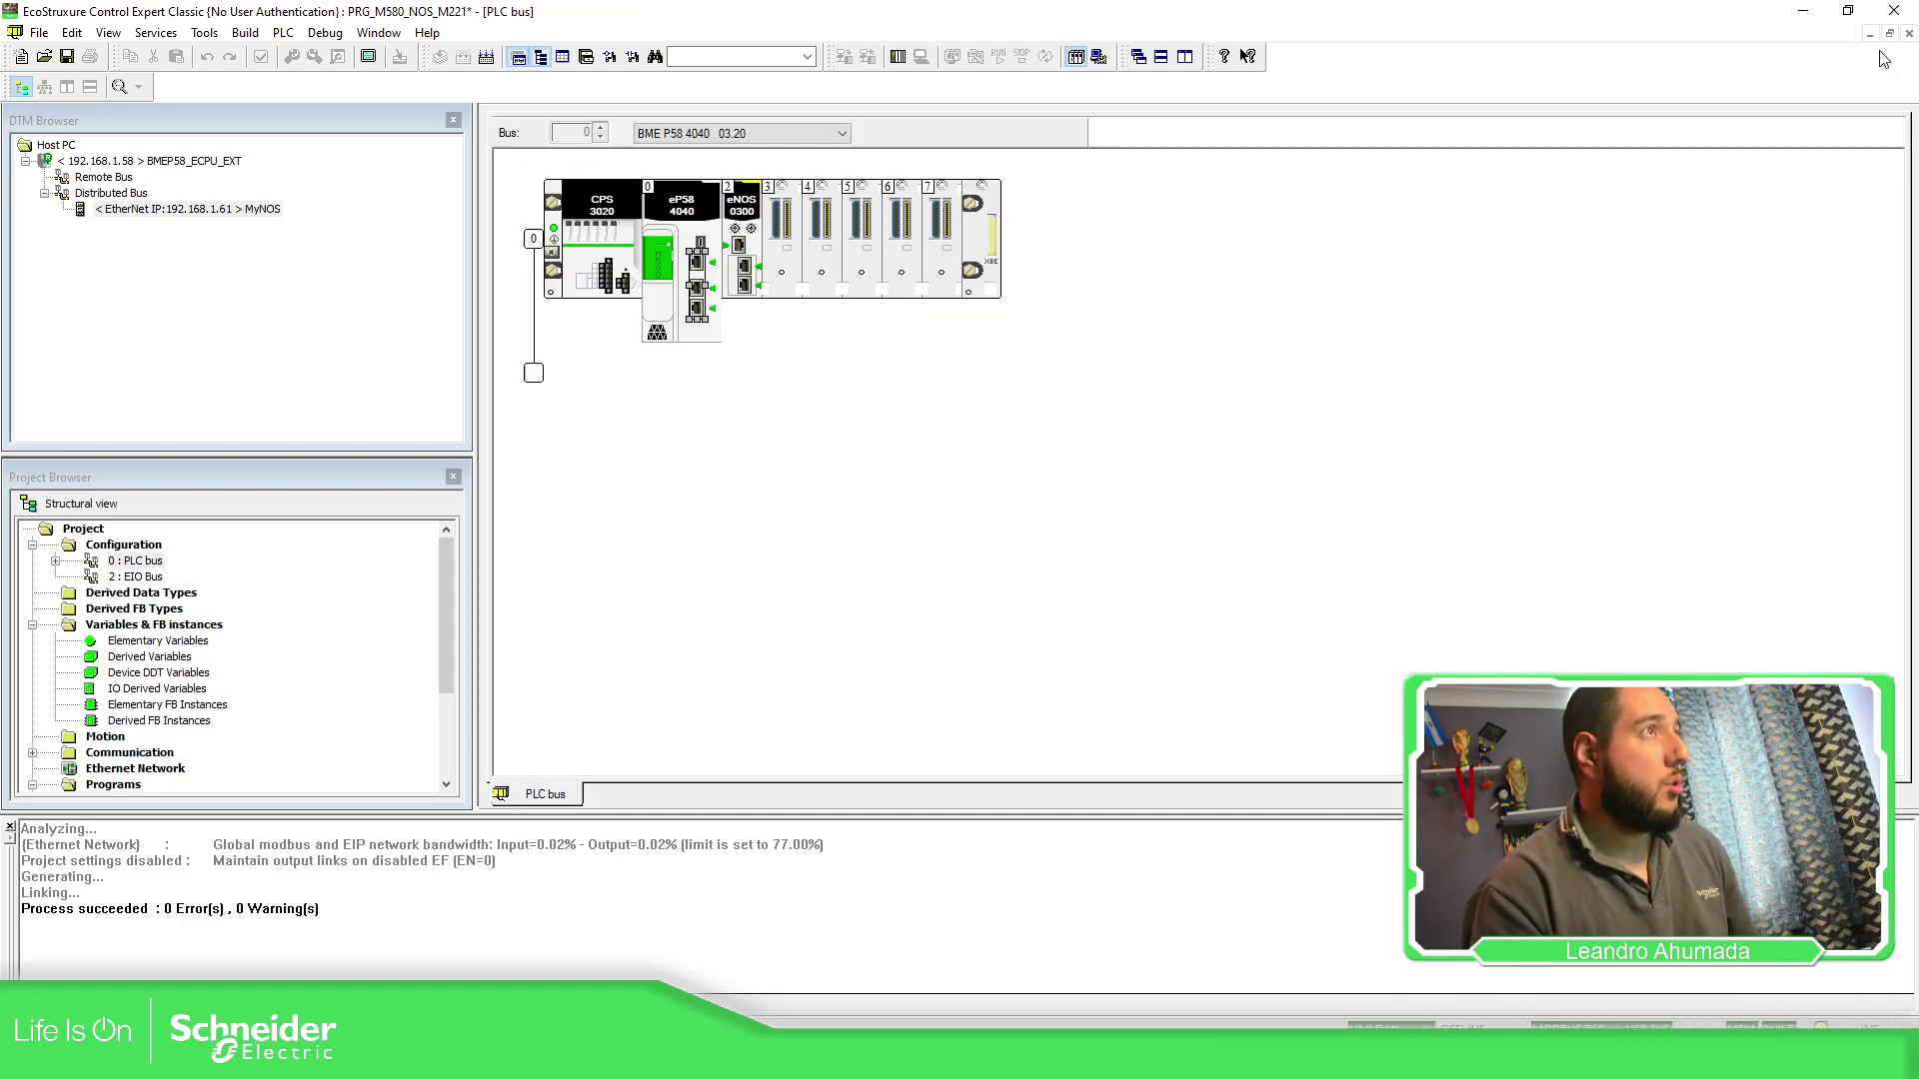
- Show Device DDT variables in the Data Editor, expand MyNOS > Inputs > Free0, then collapse MyNOS
double_click(125, 645)
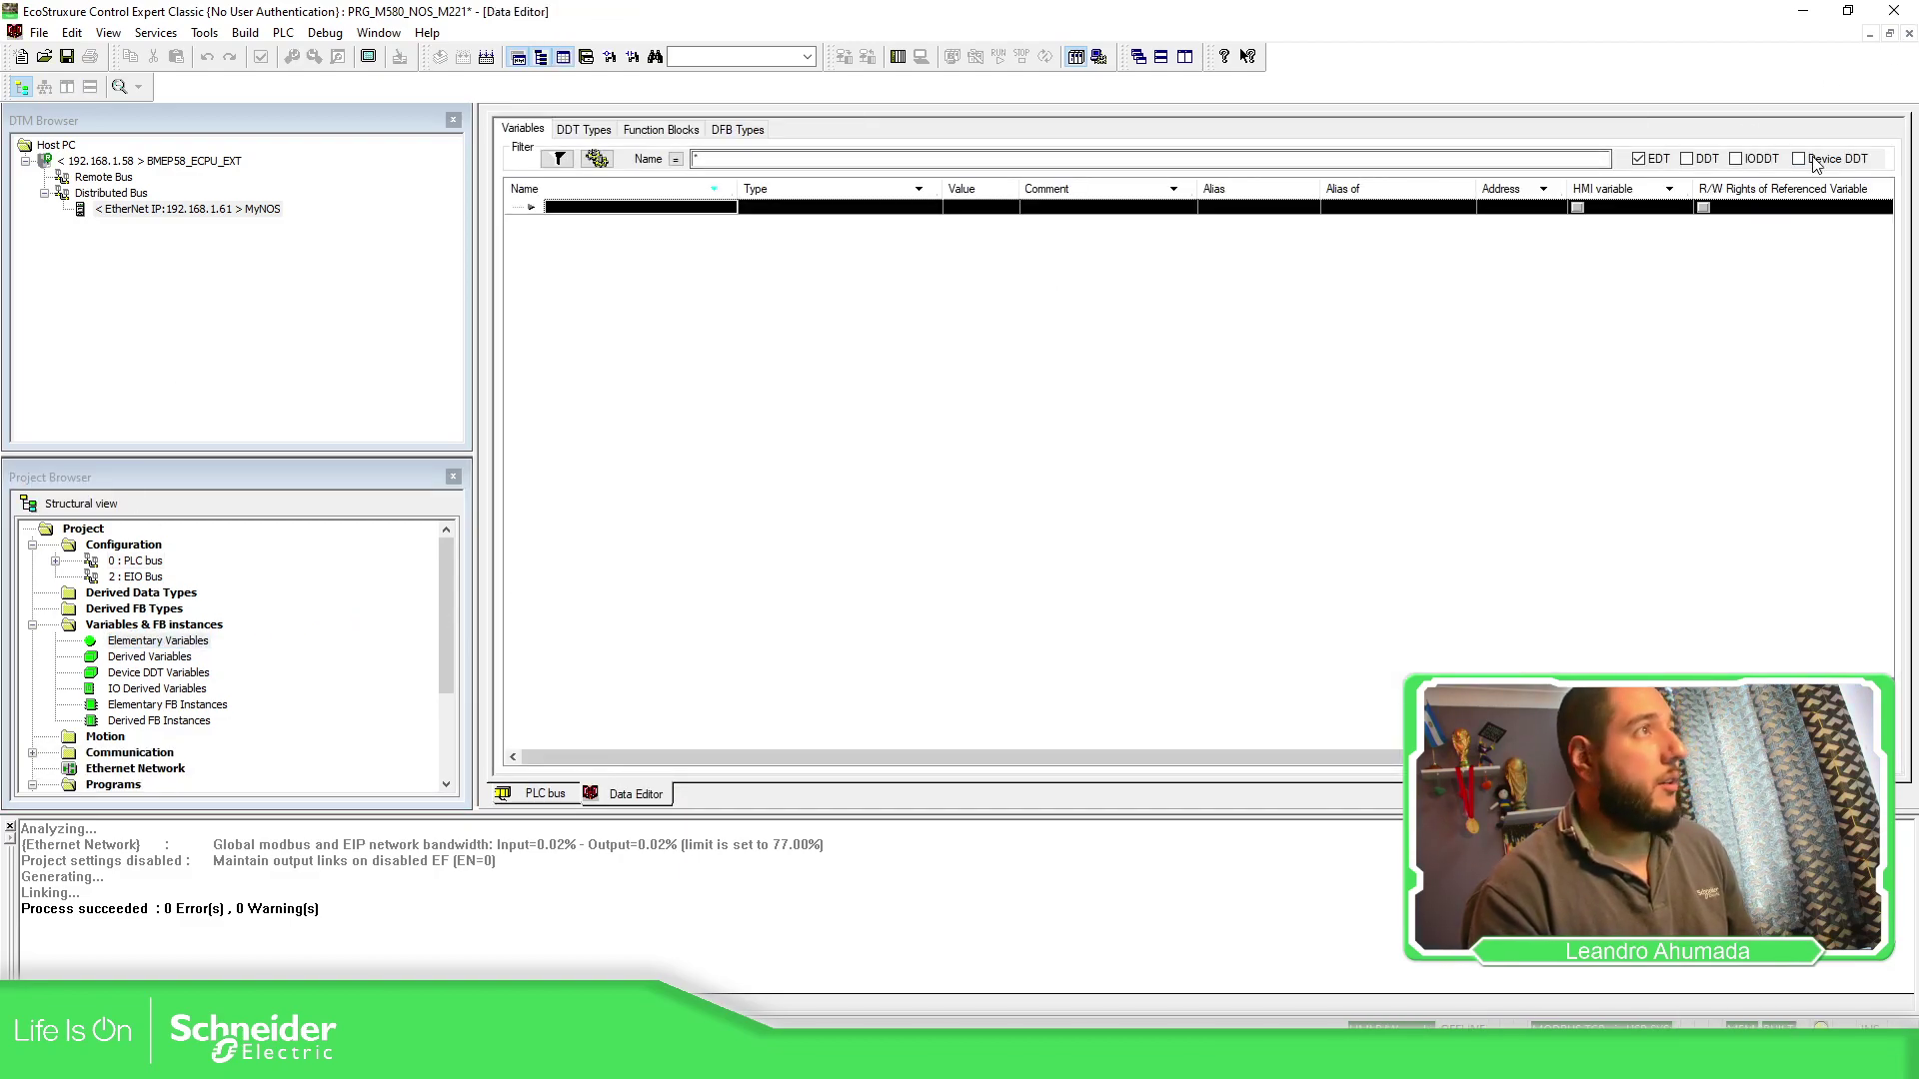
click(1811, 160)
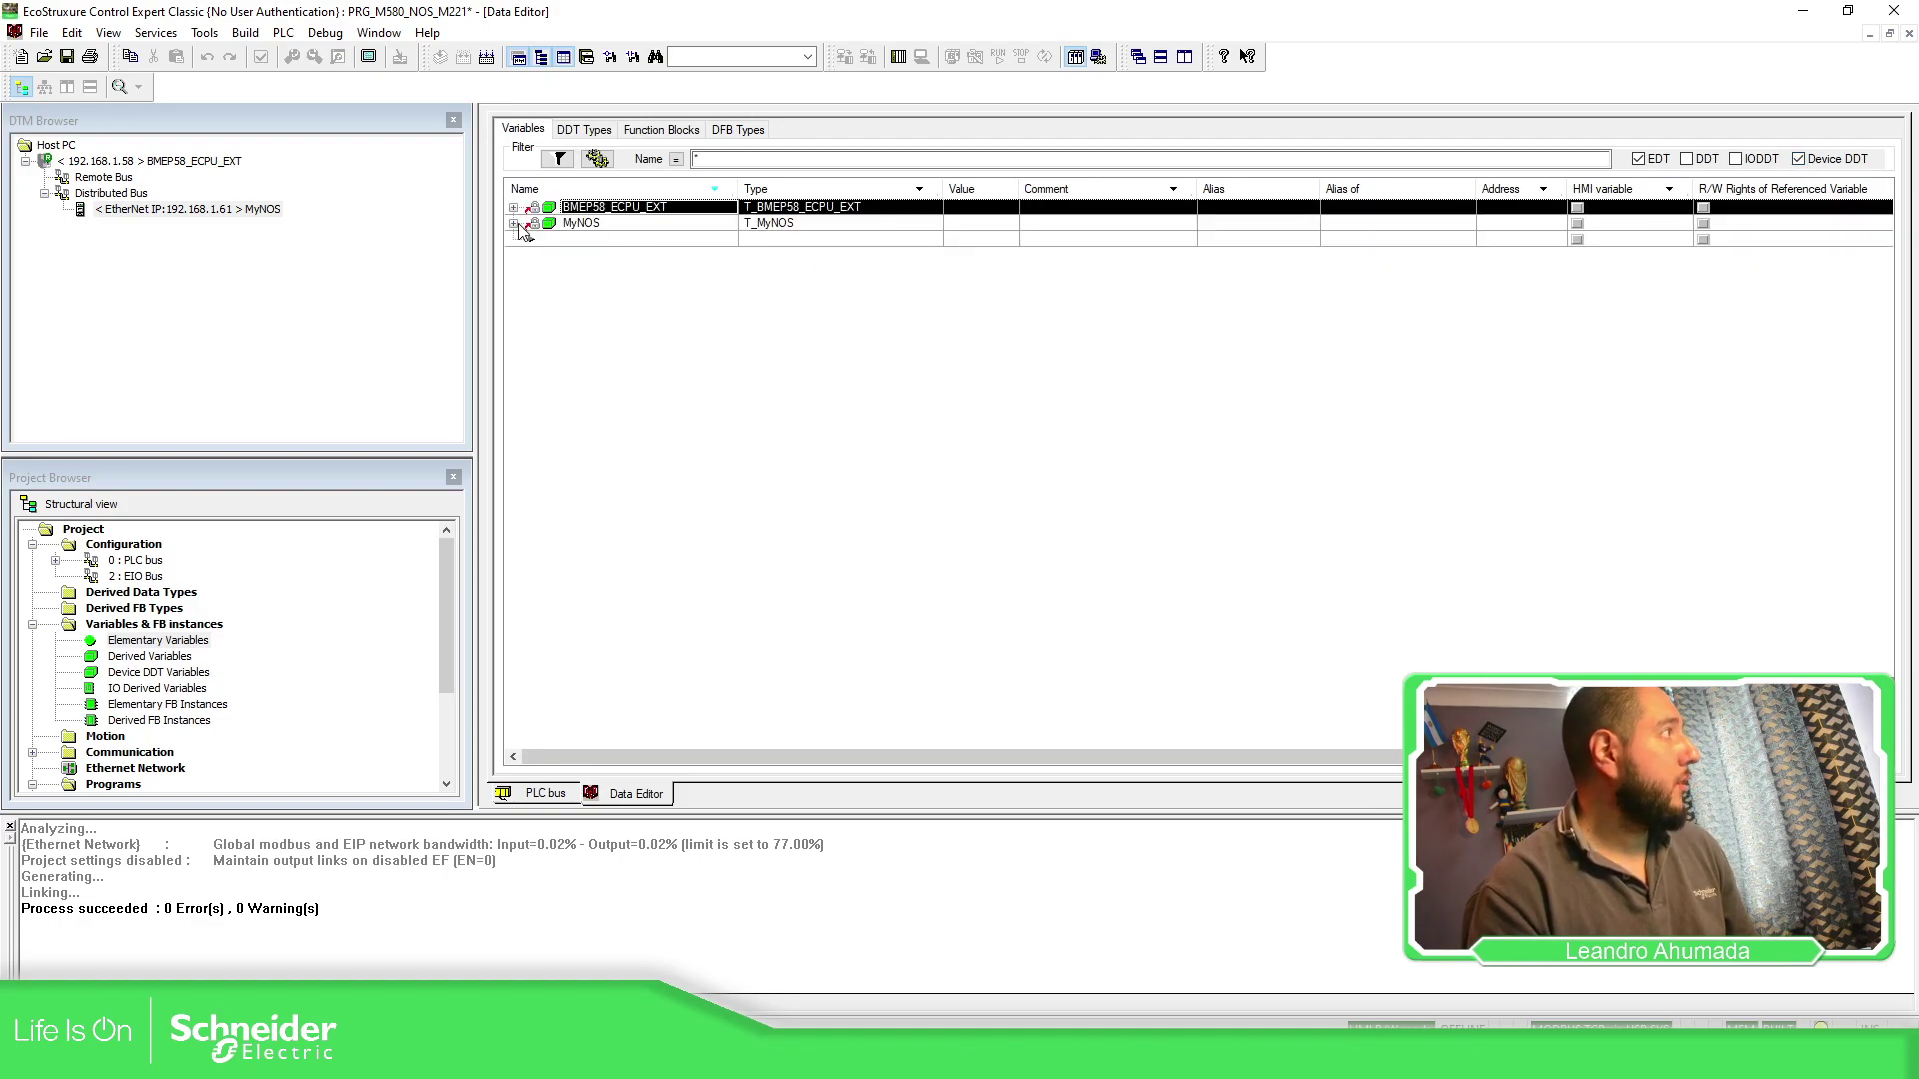
click(514, 223)
click(532, 277)
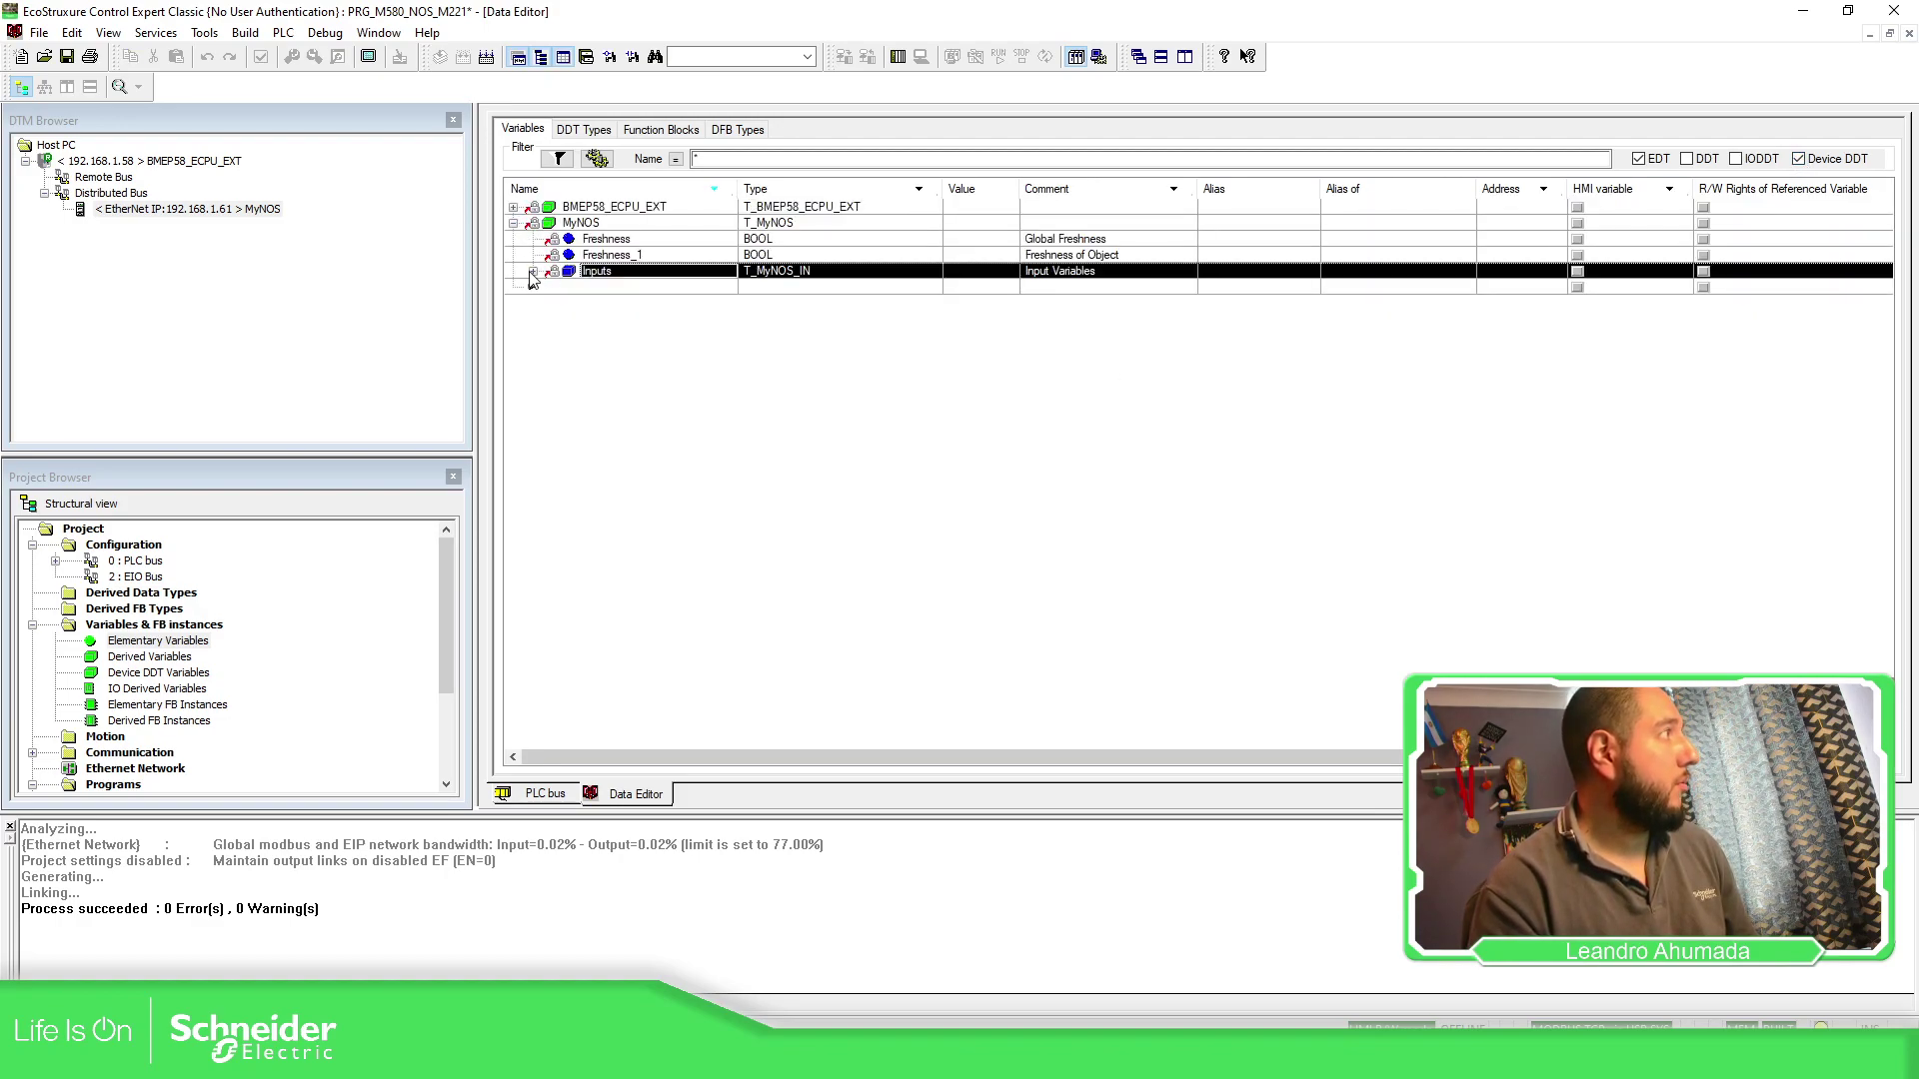
click(534, 272)
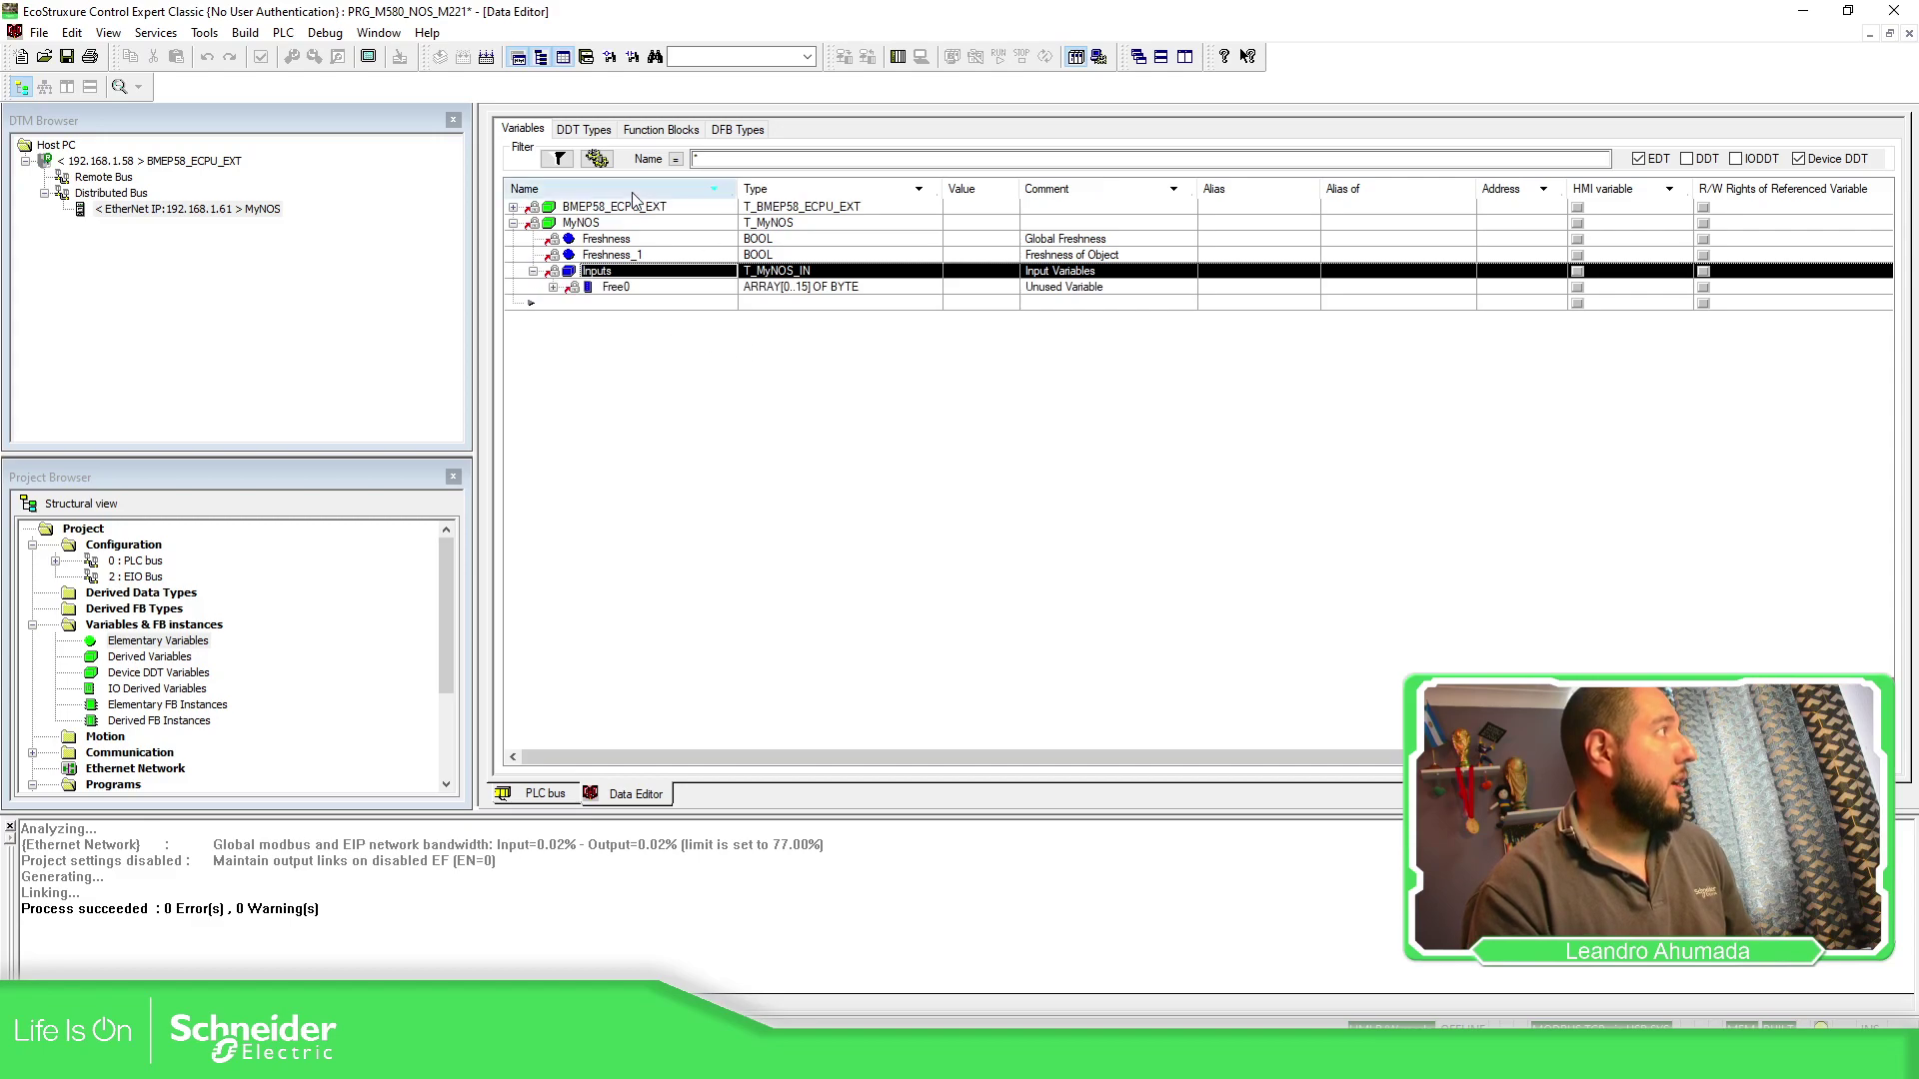
click(553, 287)
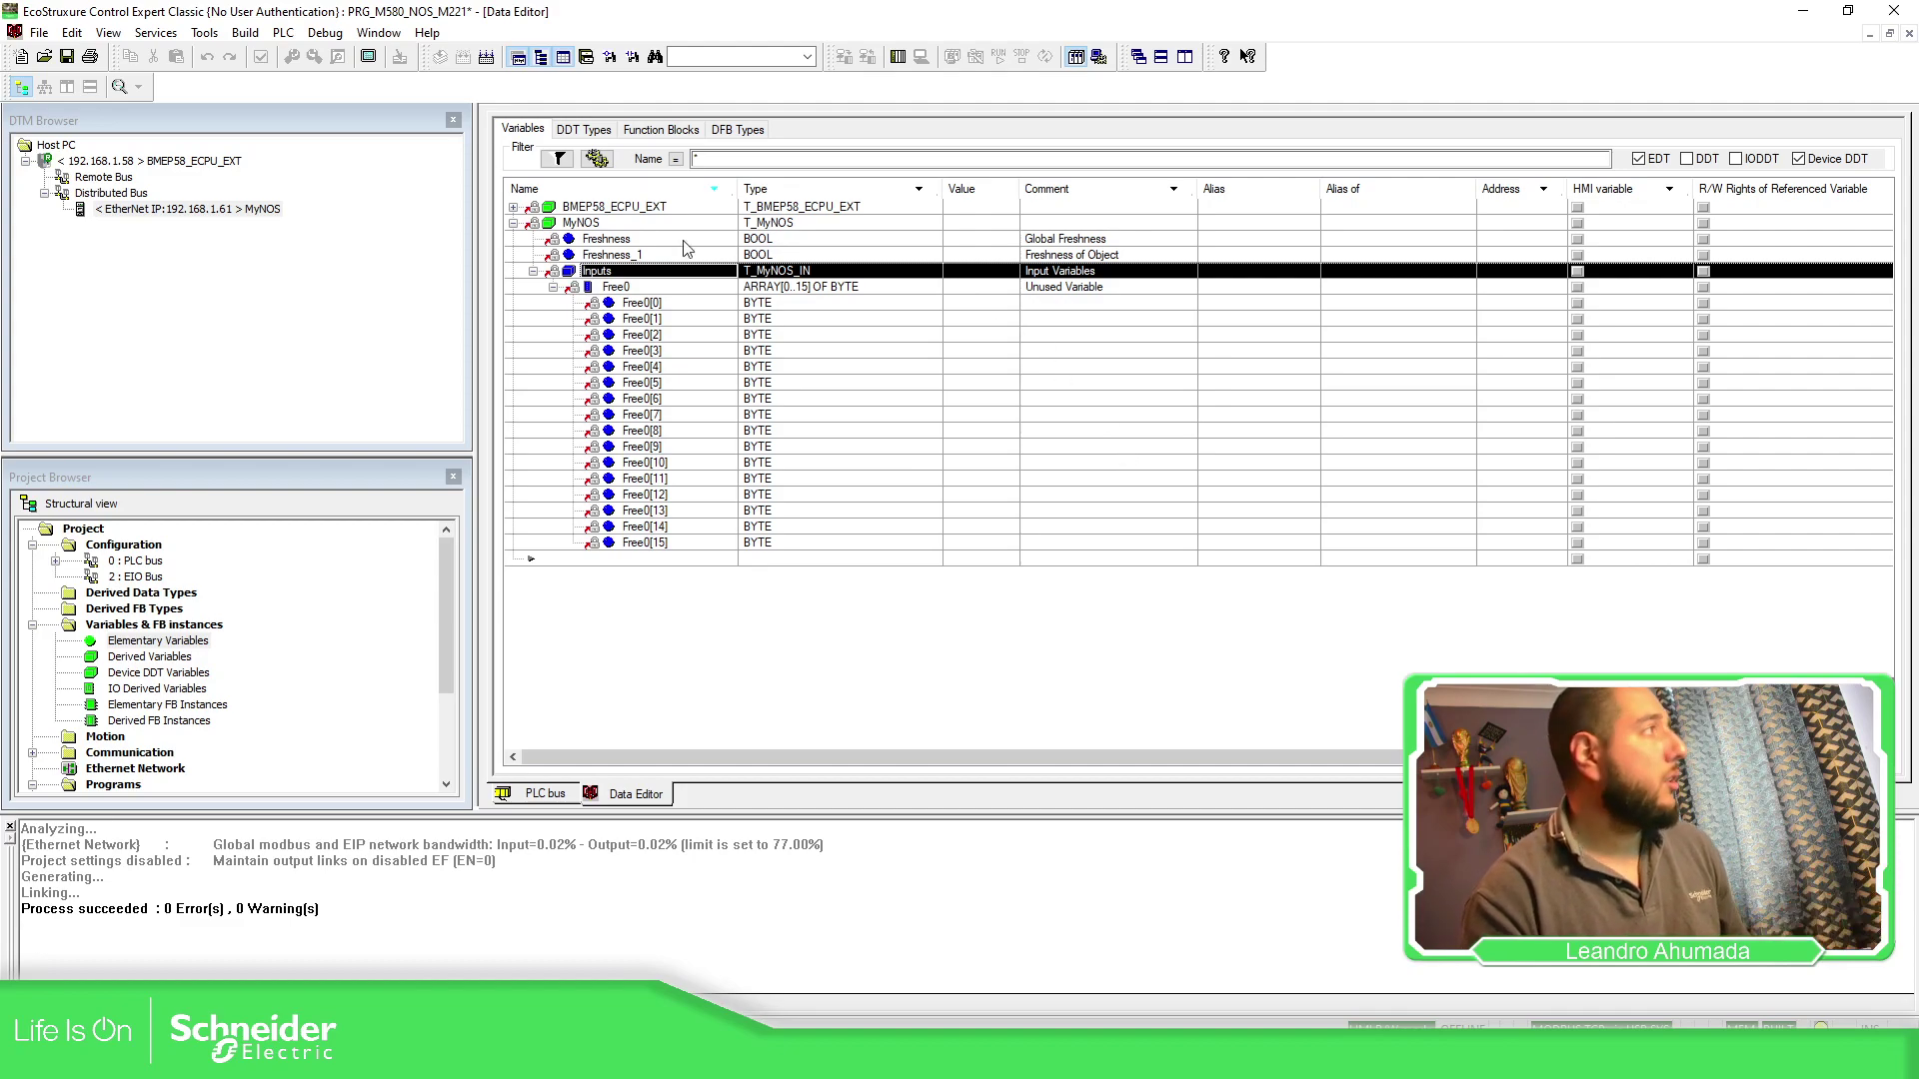
click(512, 222)
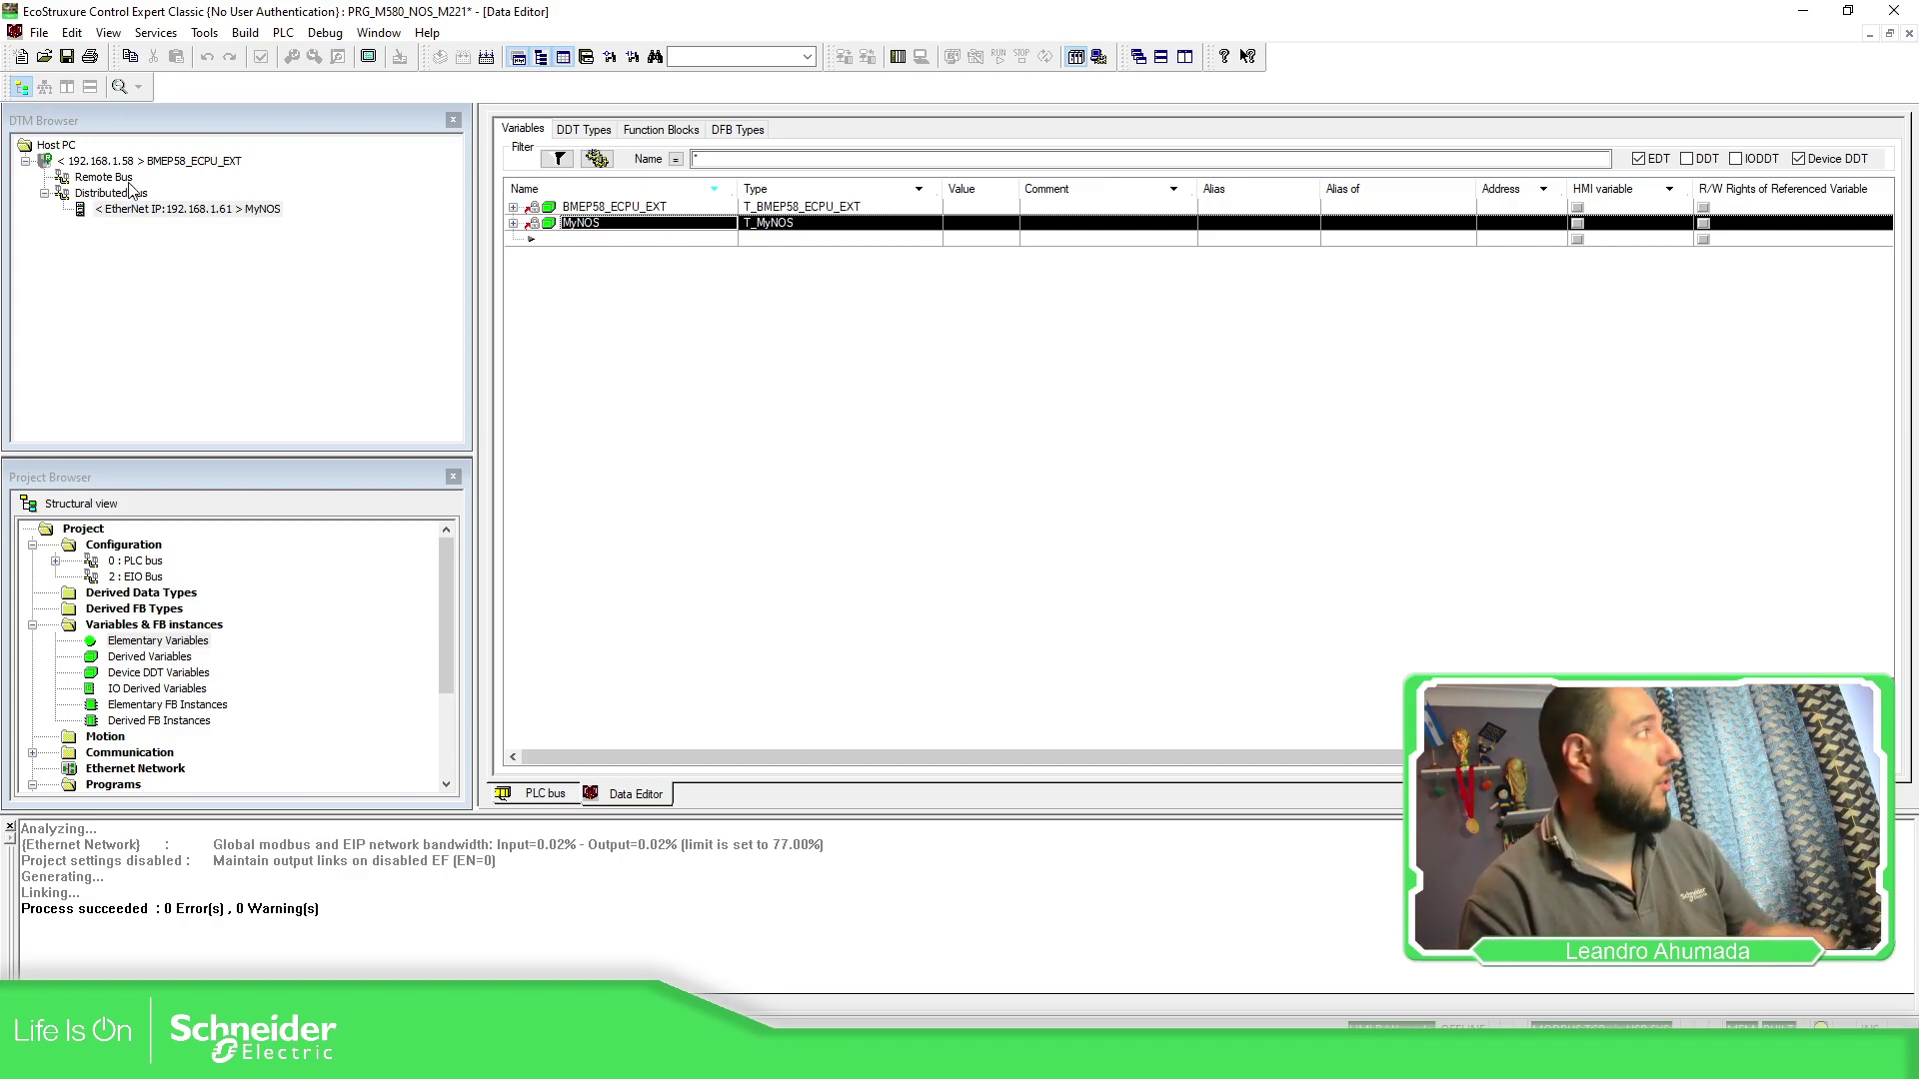
- Add a generic Modbus Device under BMEP58_ECPU_EXT and name it MyM221 (192.168.1.62)
double_click(150, 162)
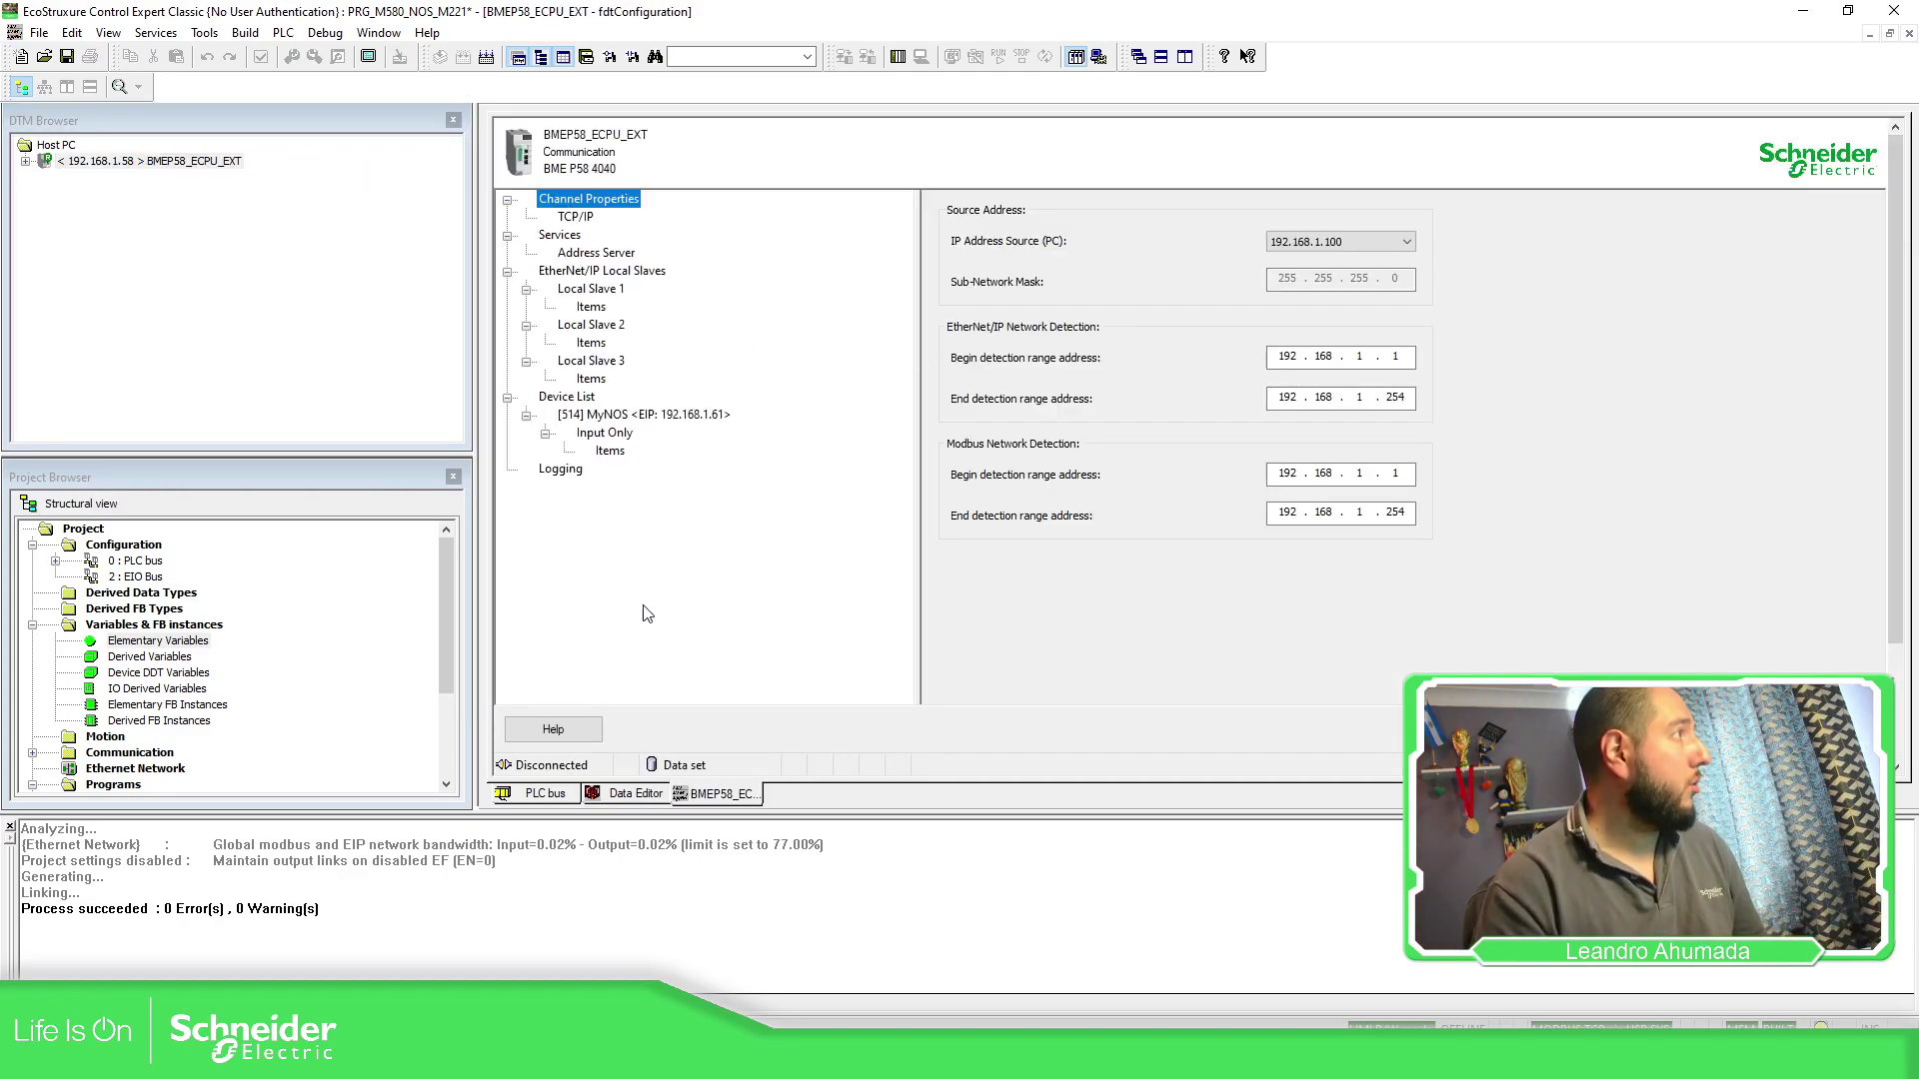
click(26, 162)
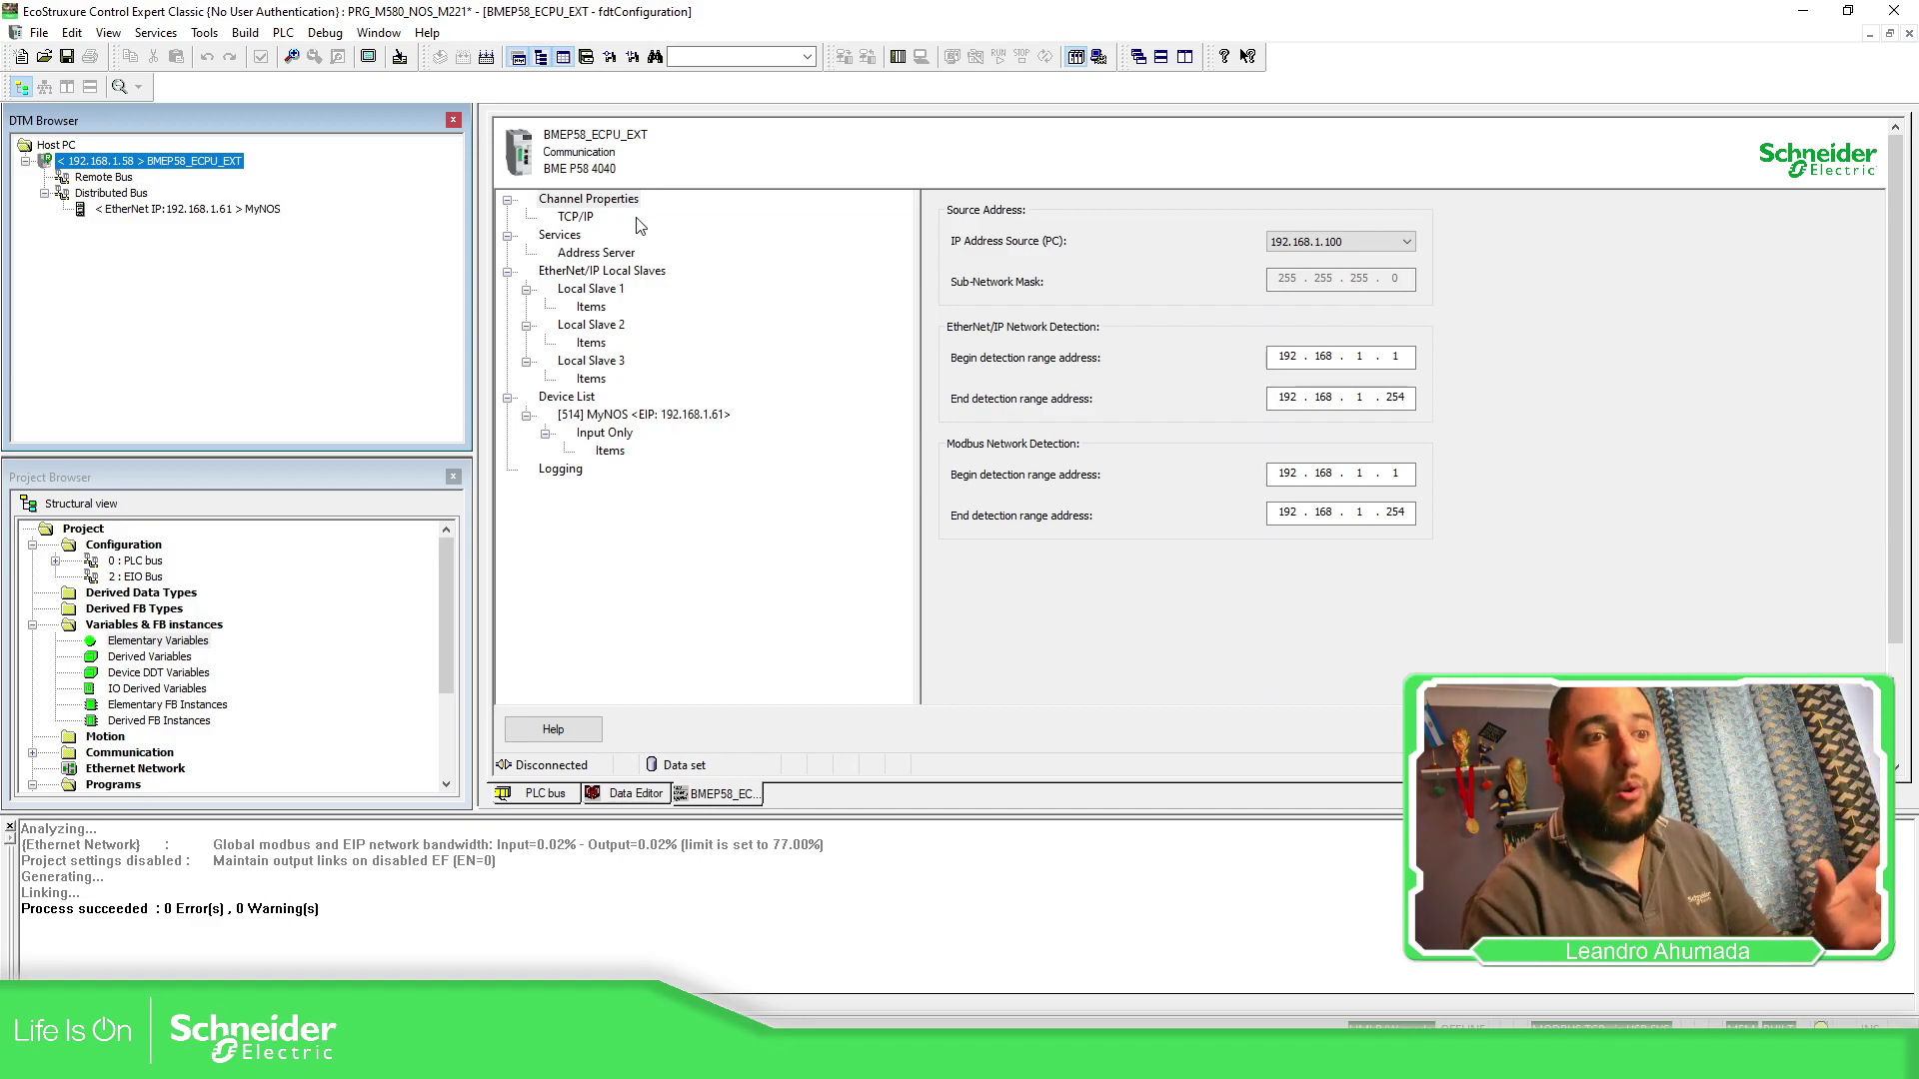
right_click(147, 166)
click(197, 202)
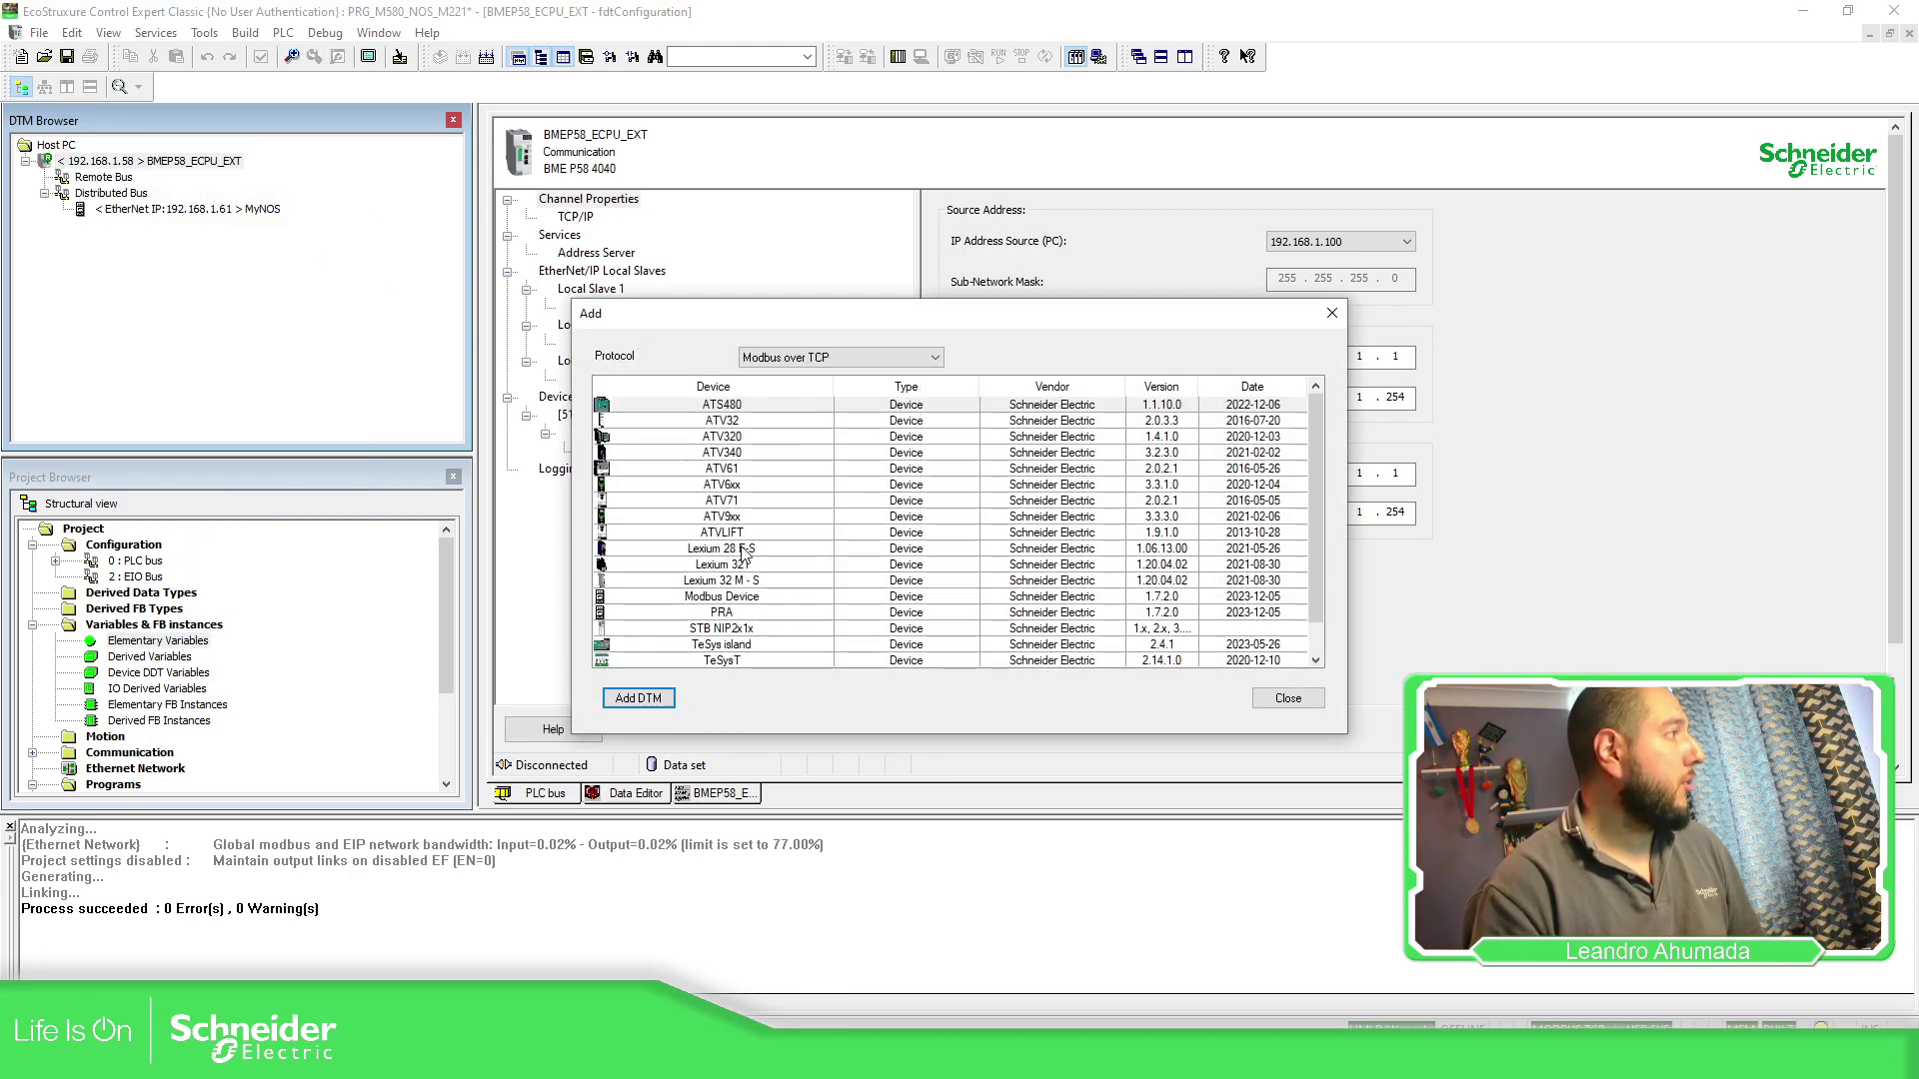
scroll(759, 475, down, 1)
click(760, 565)
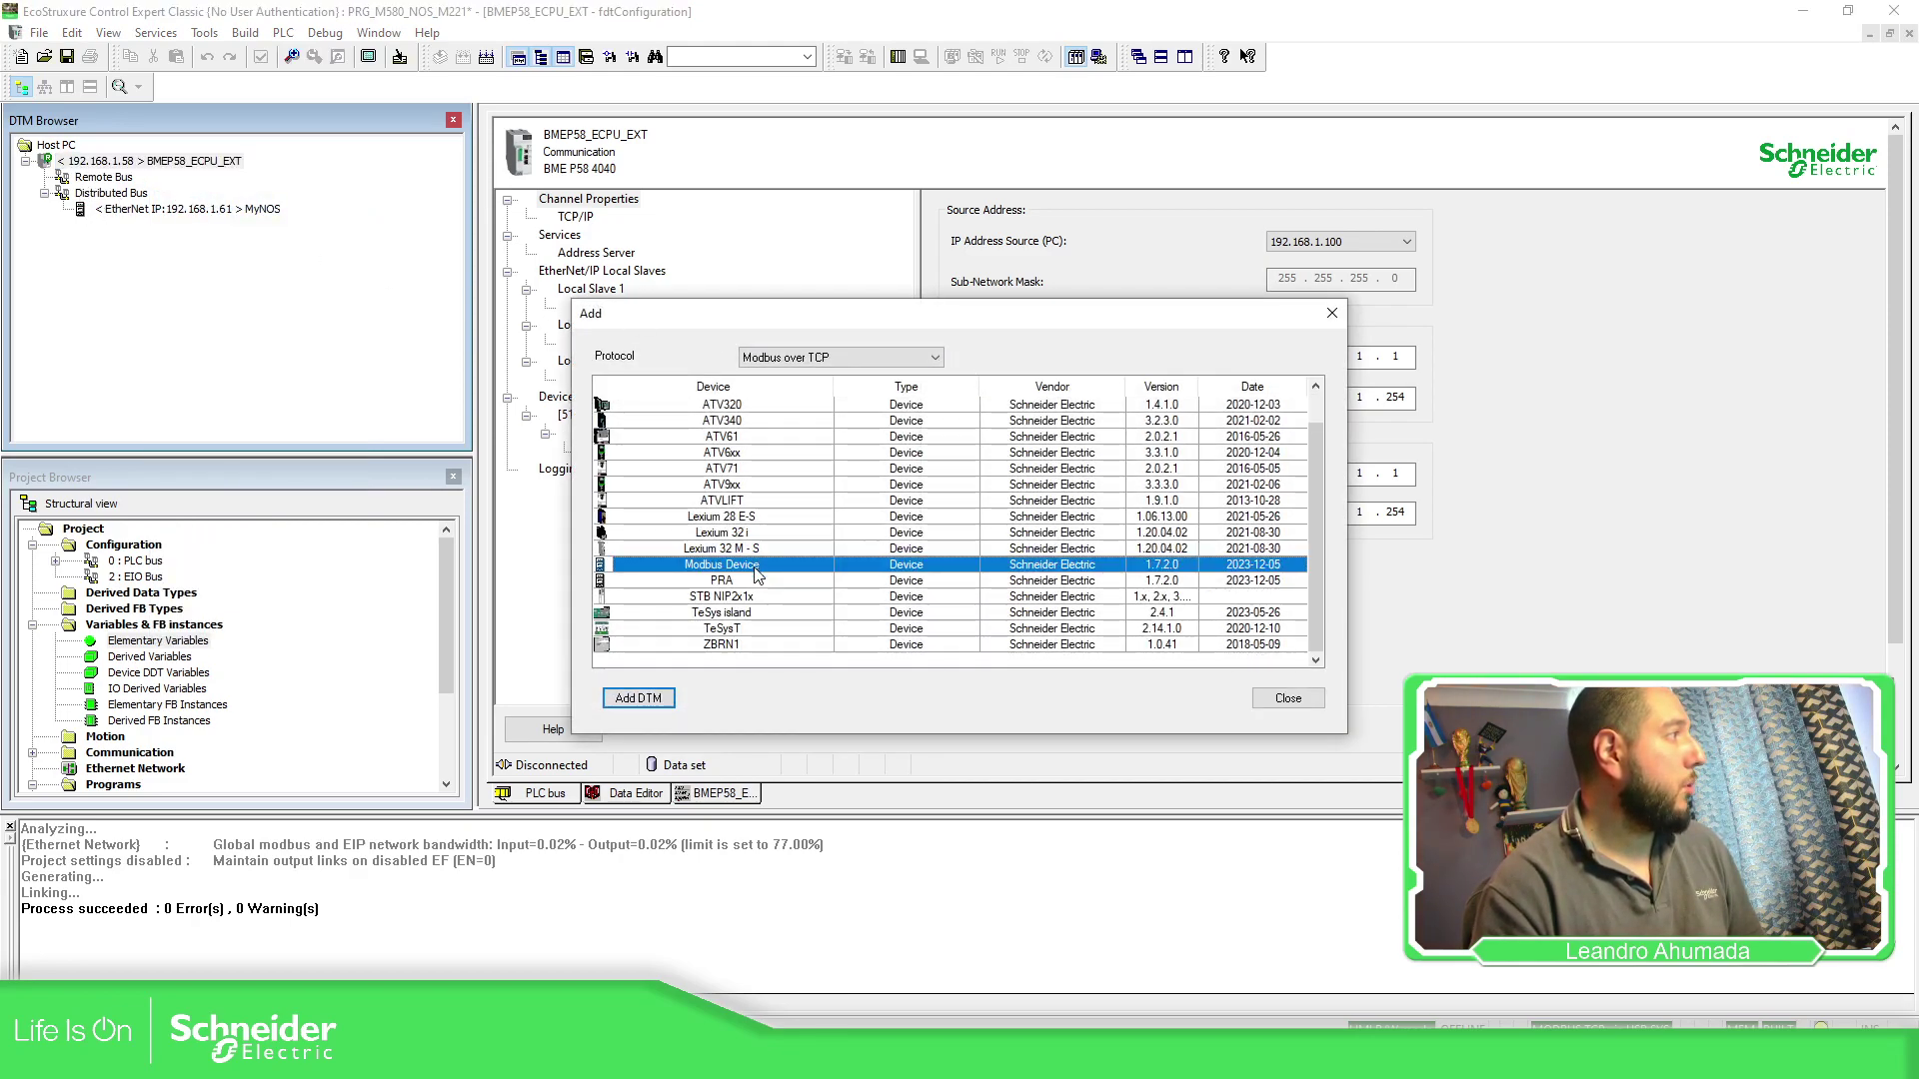
click(639, 698)
click(959, 566)
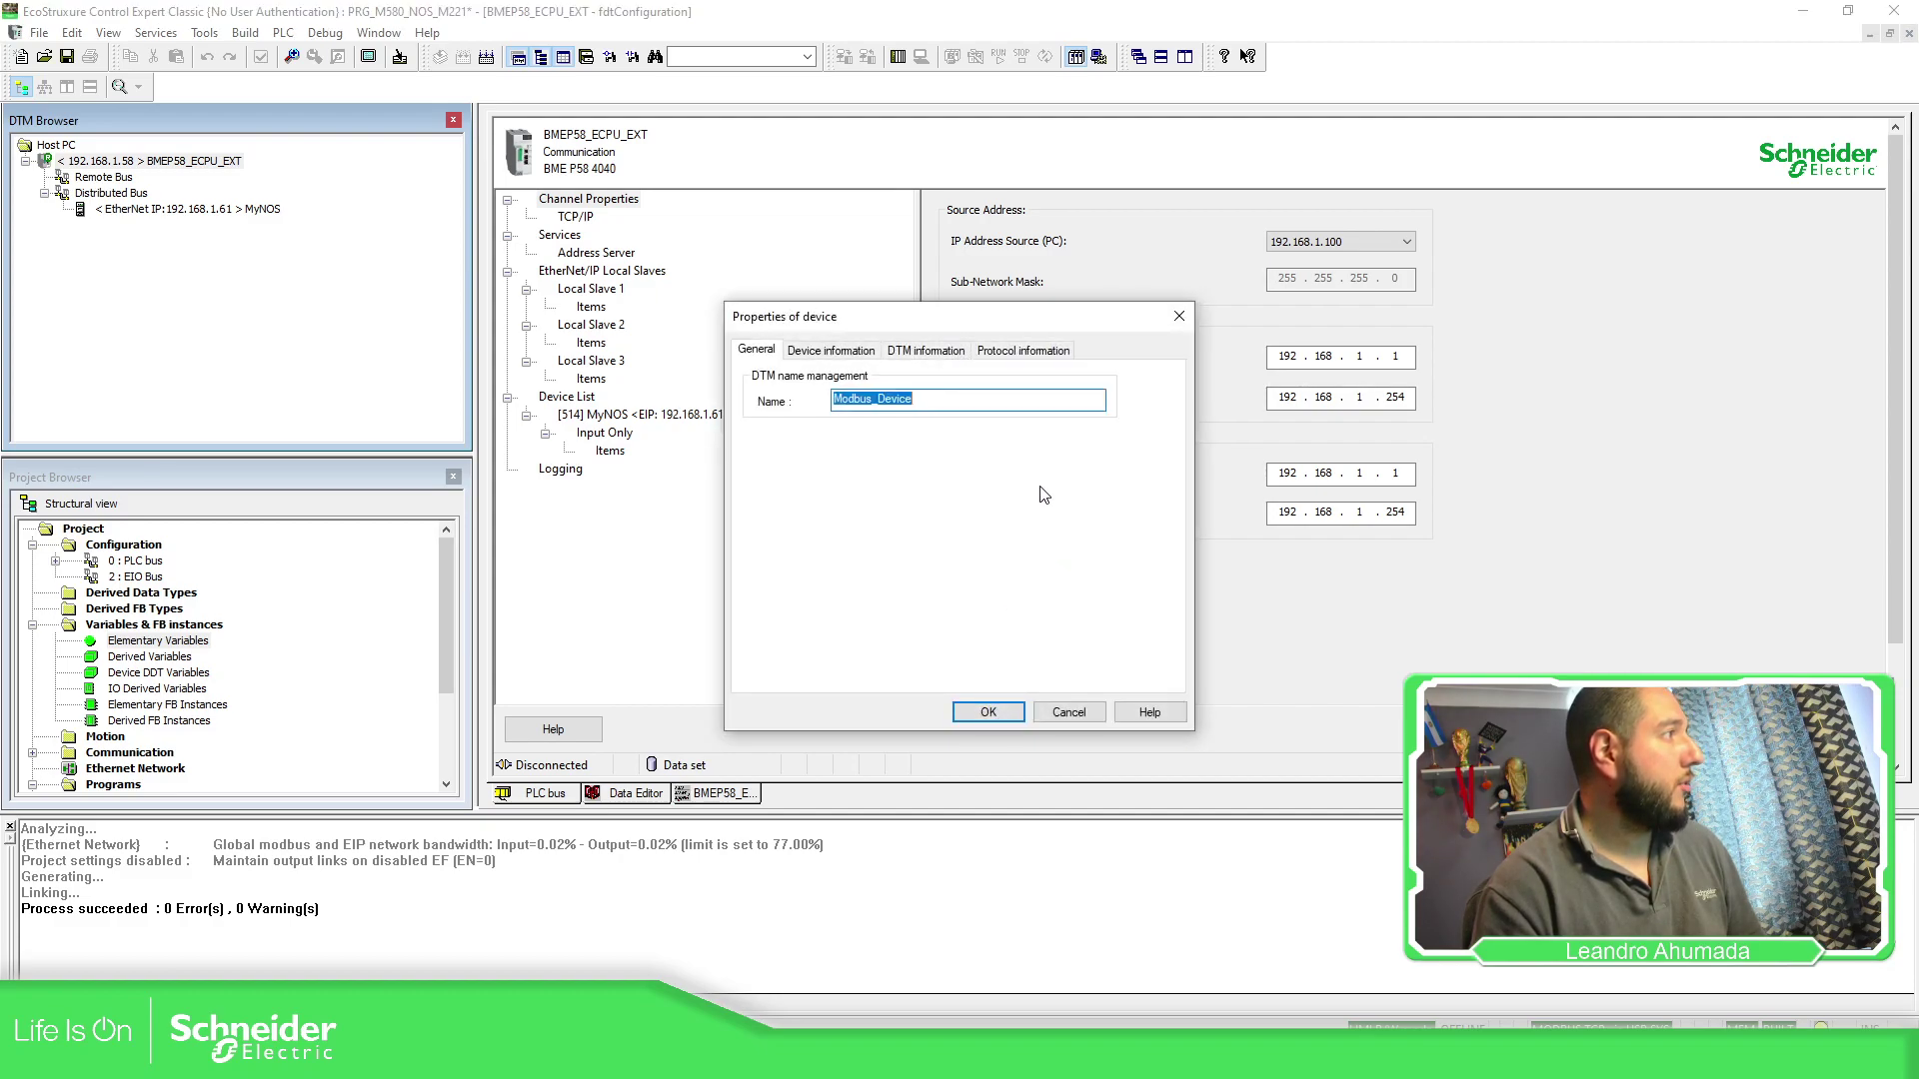
text(MyM221)
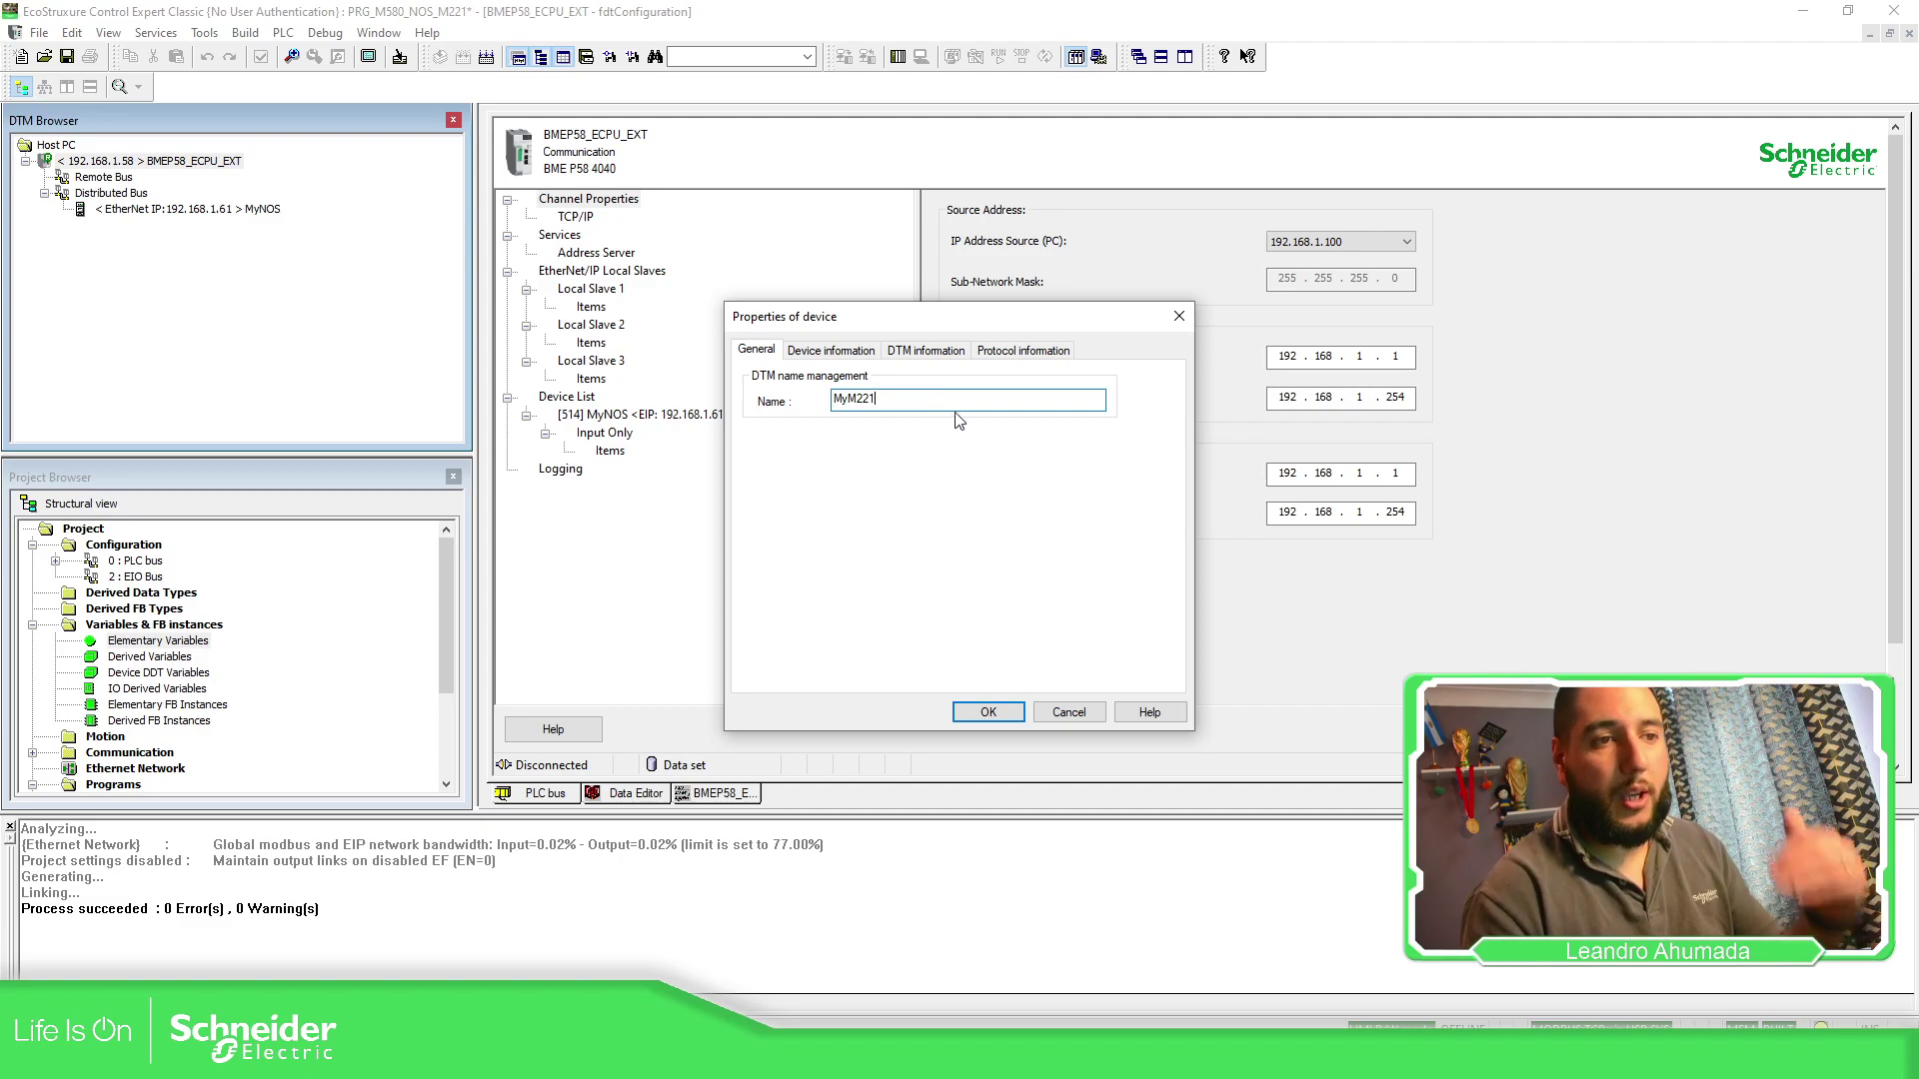
click(983, 715)
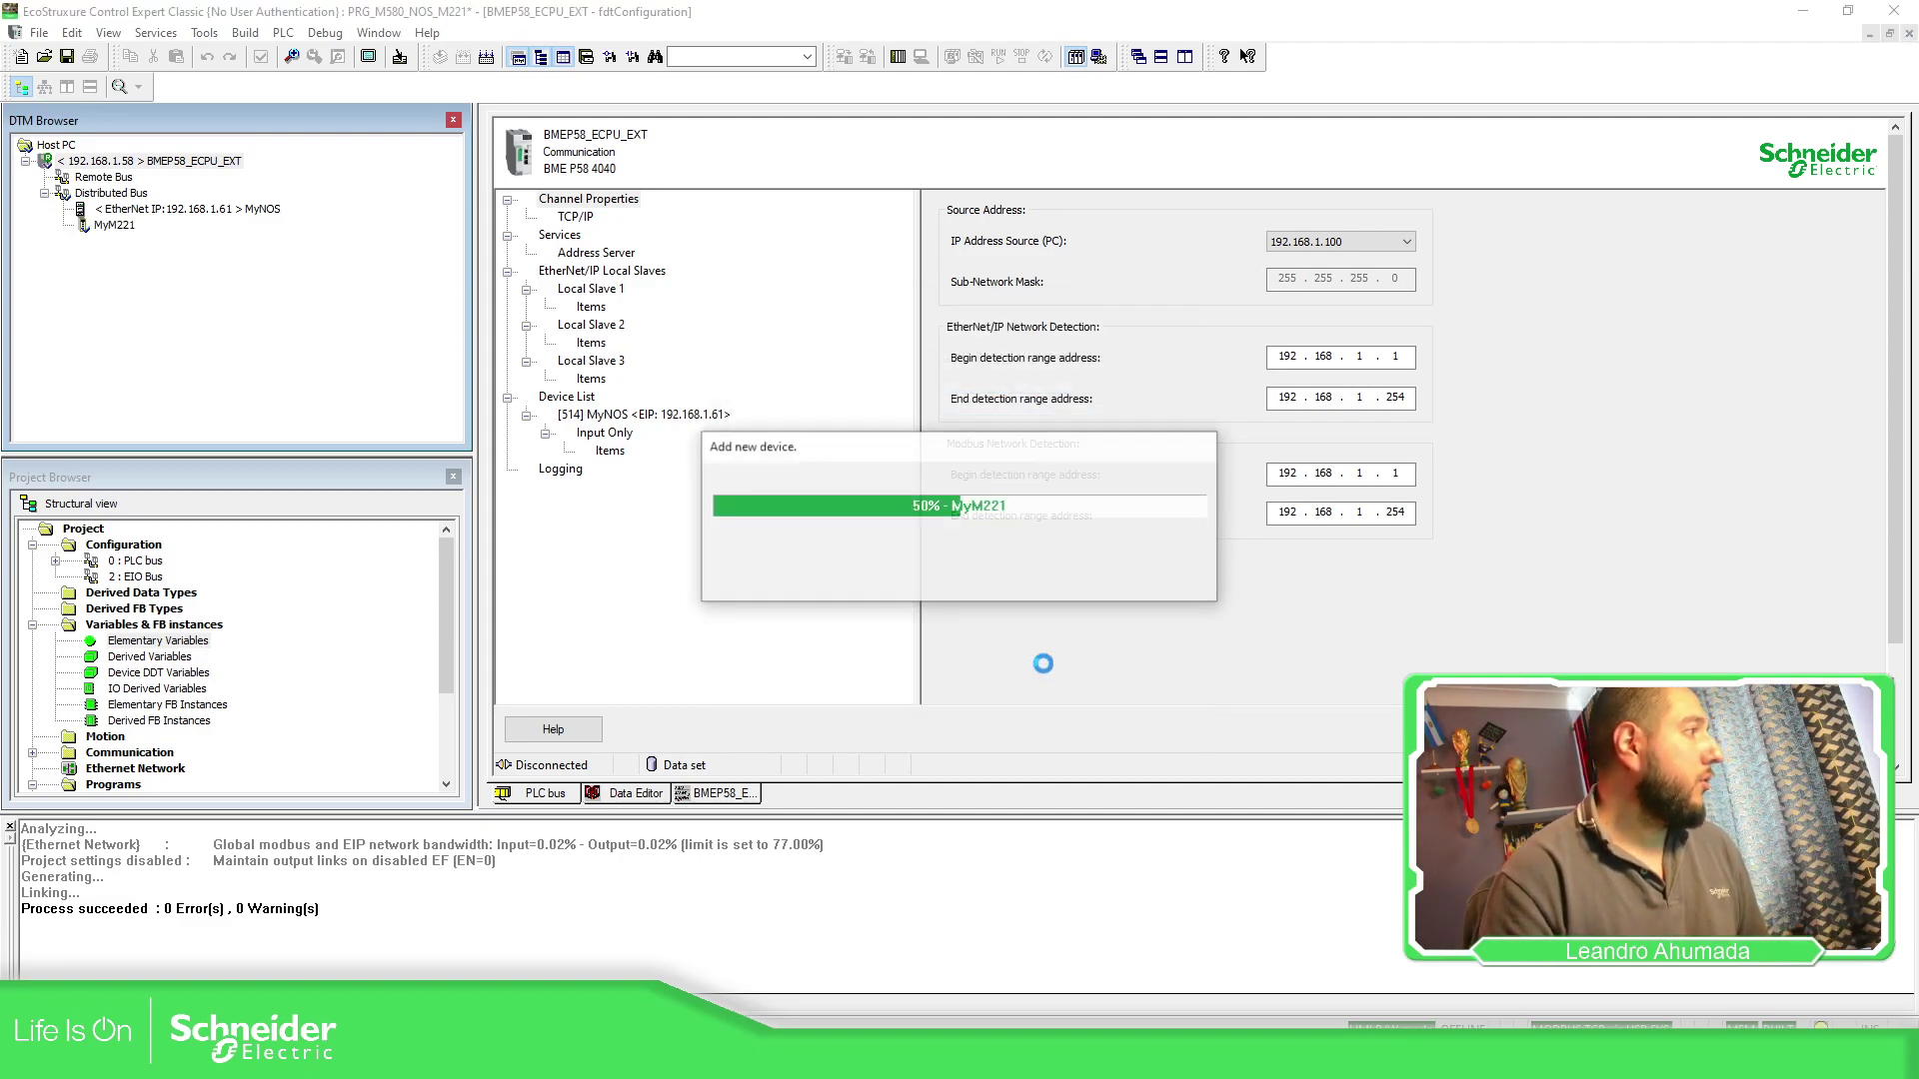
- Open MyM221's configuration, then view its device-list properties: number 513, variable MyM221
click(228, 226)
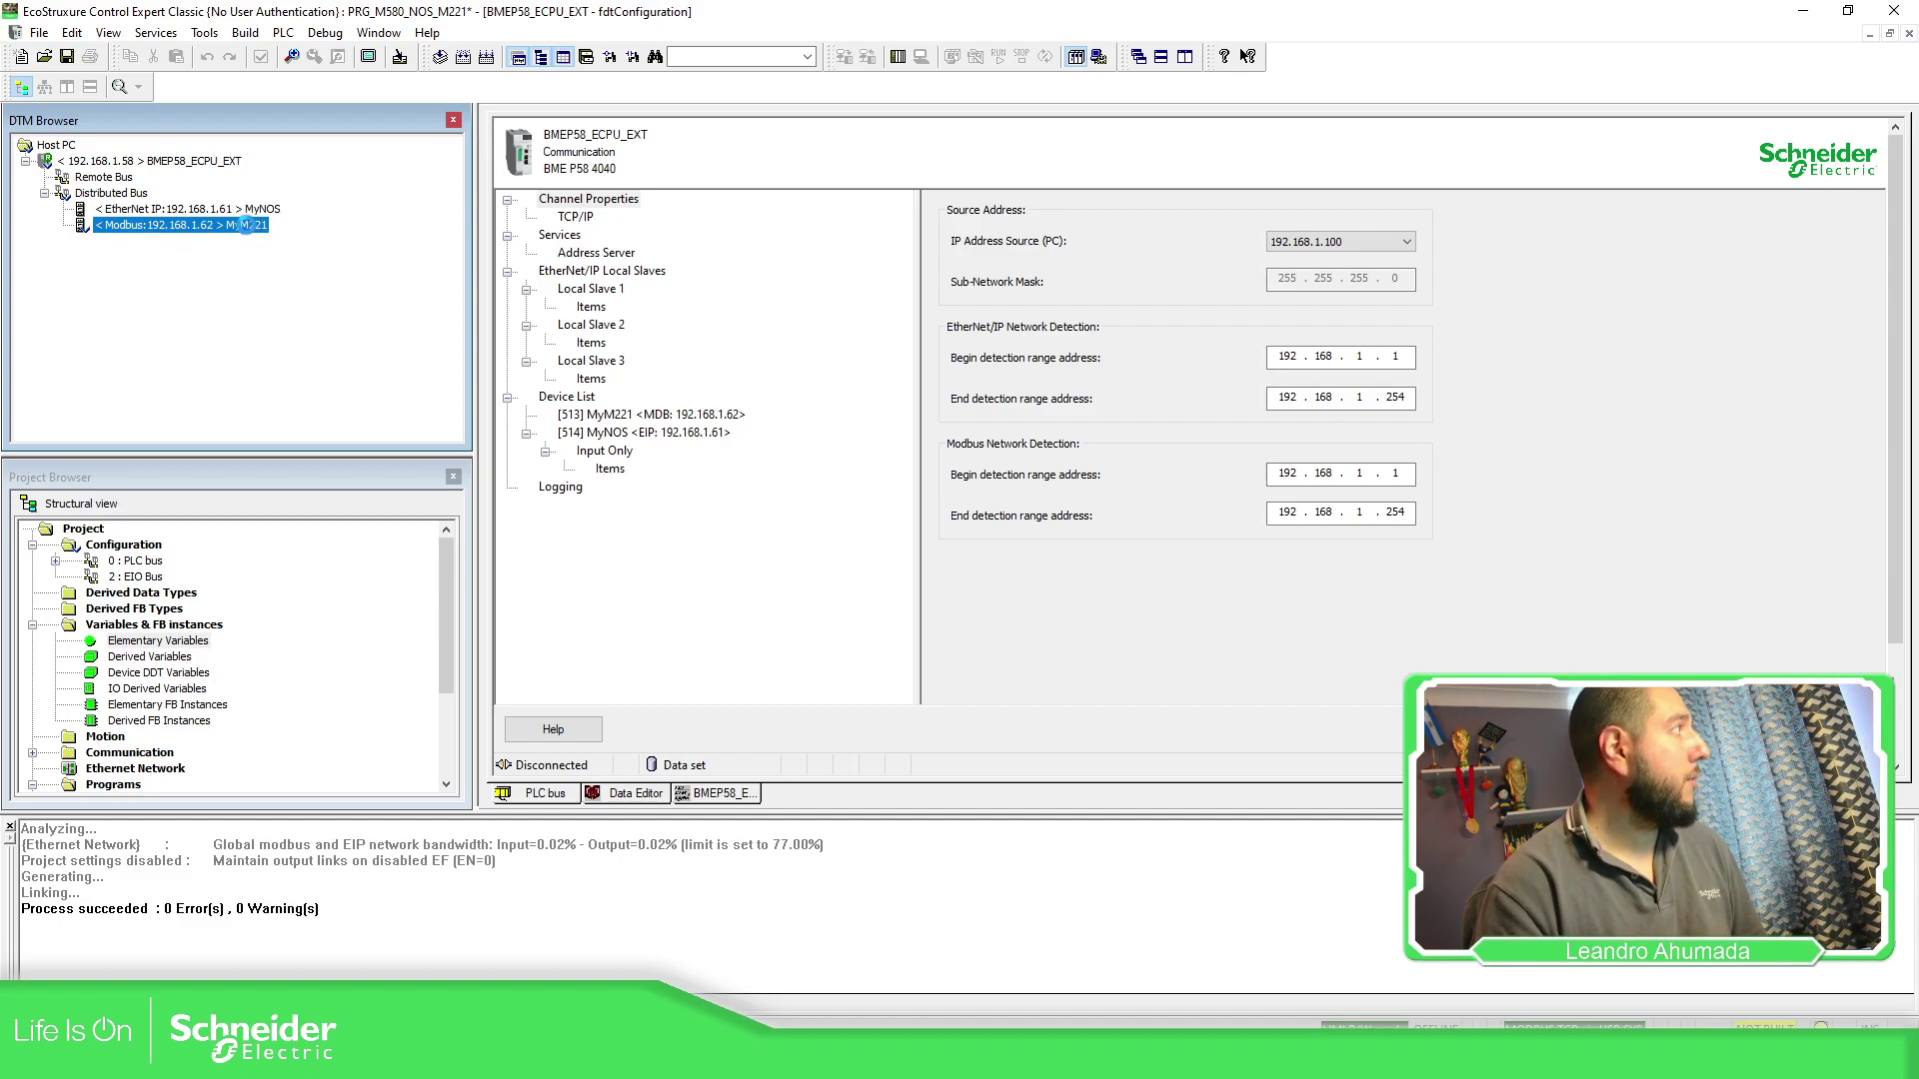
double_click(232, 229)
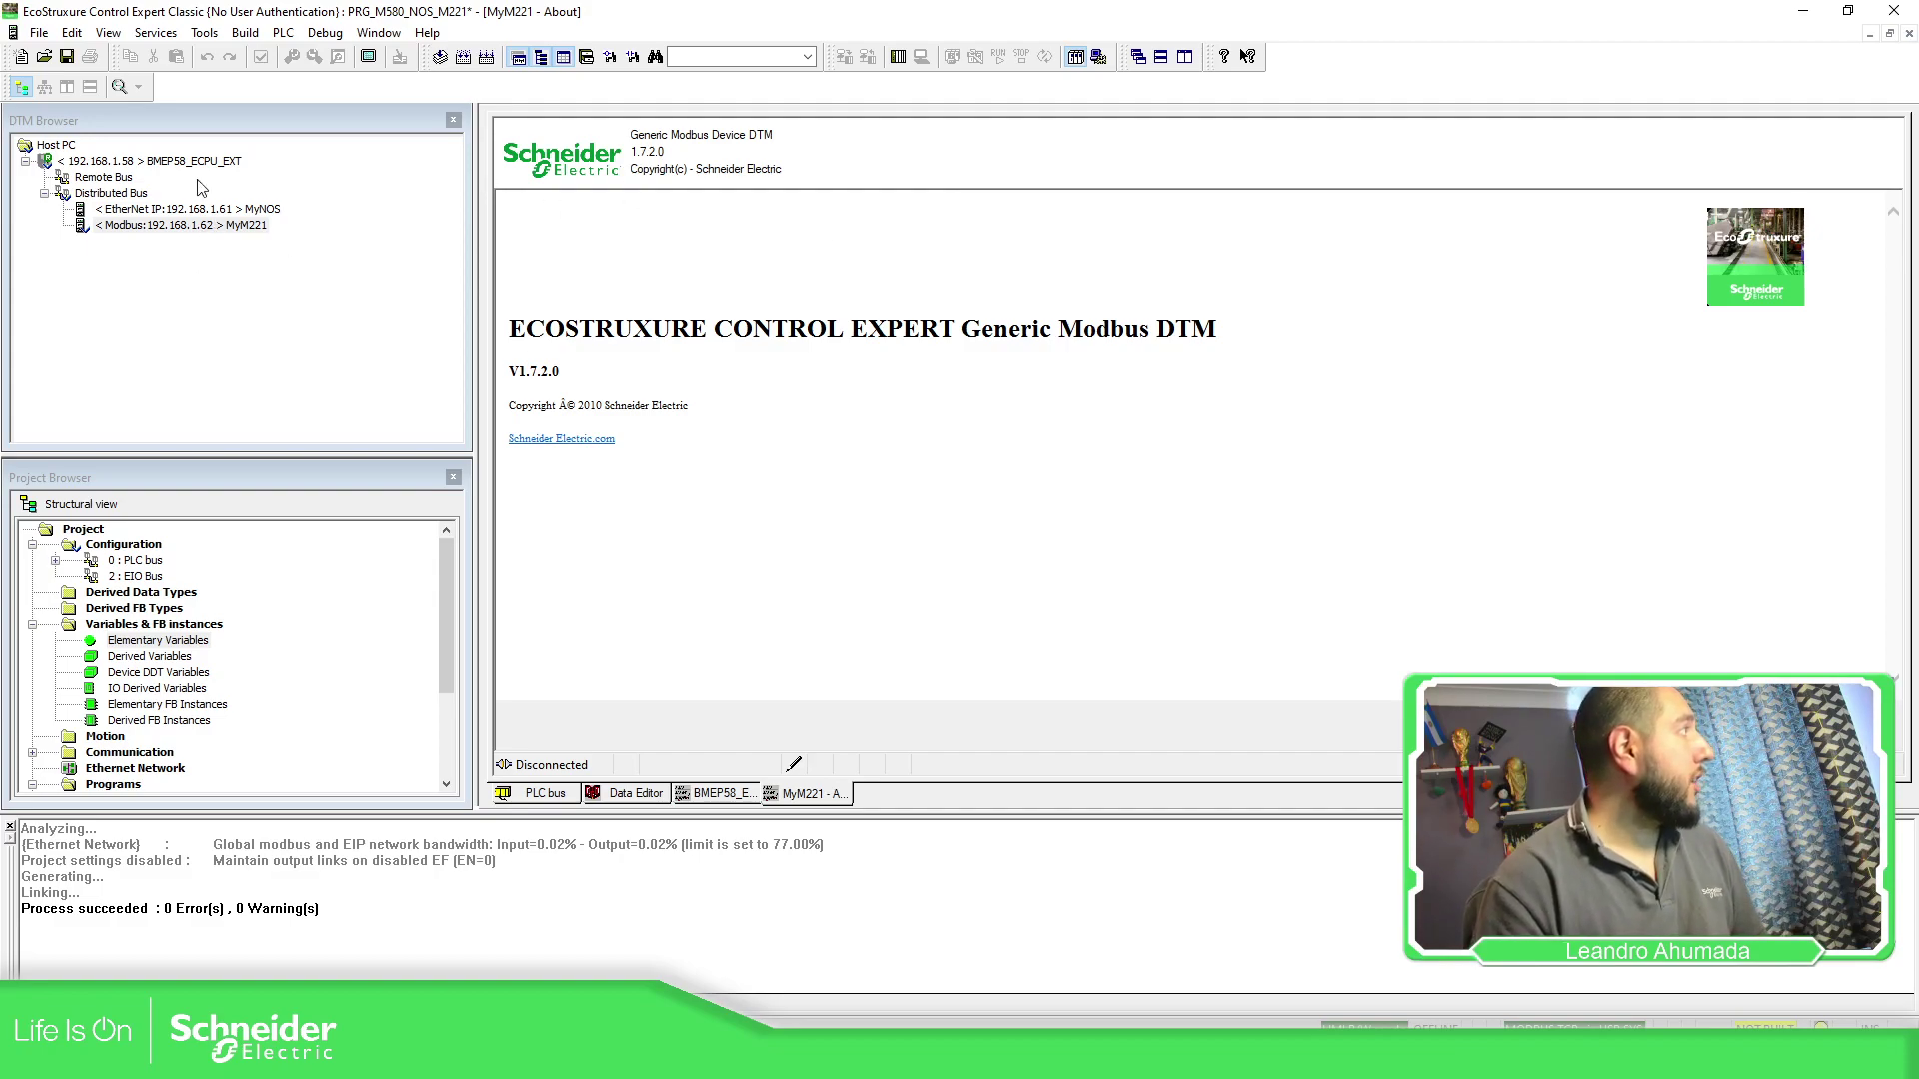
double_click(202, 166)
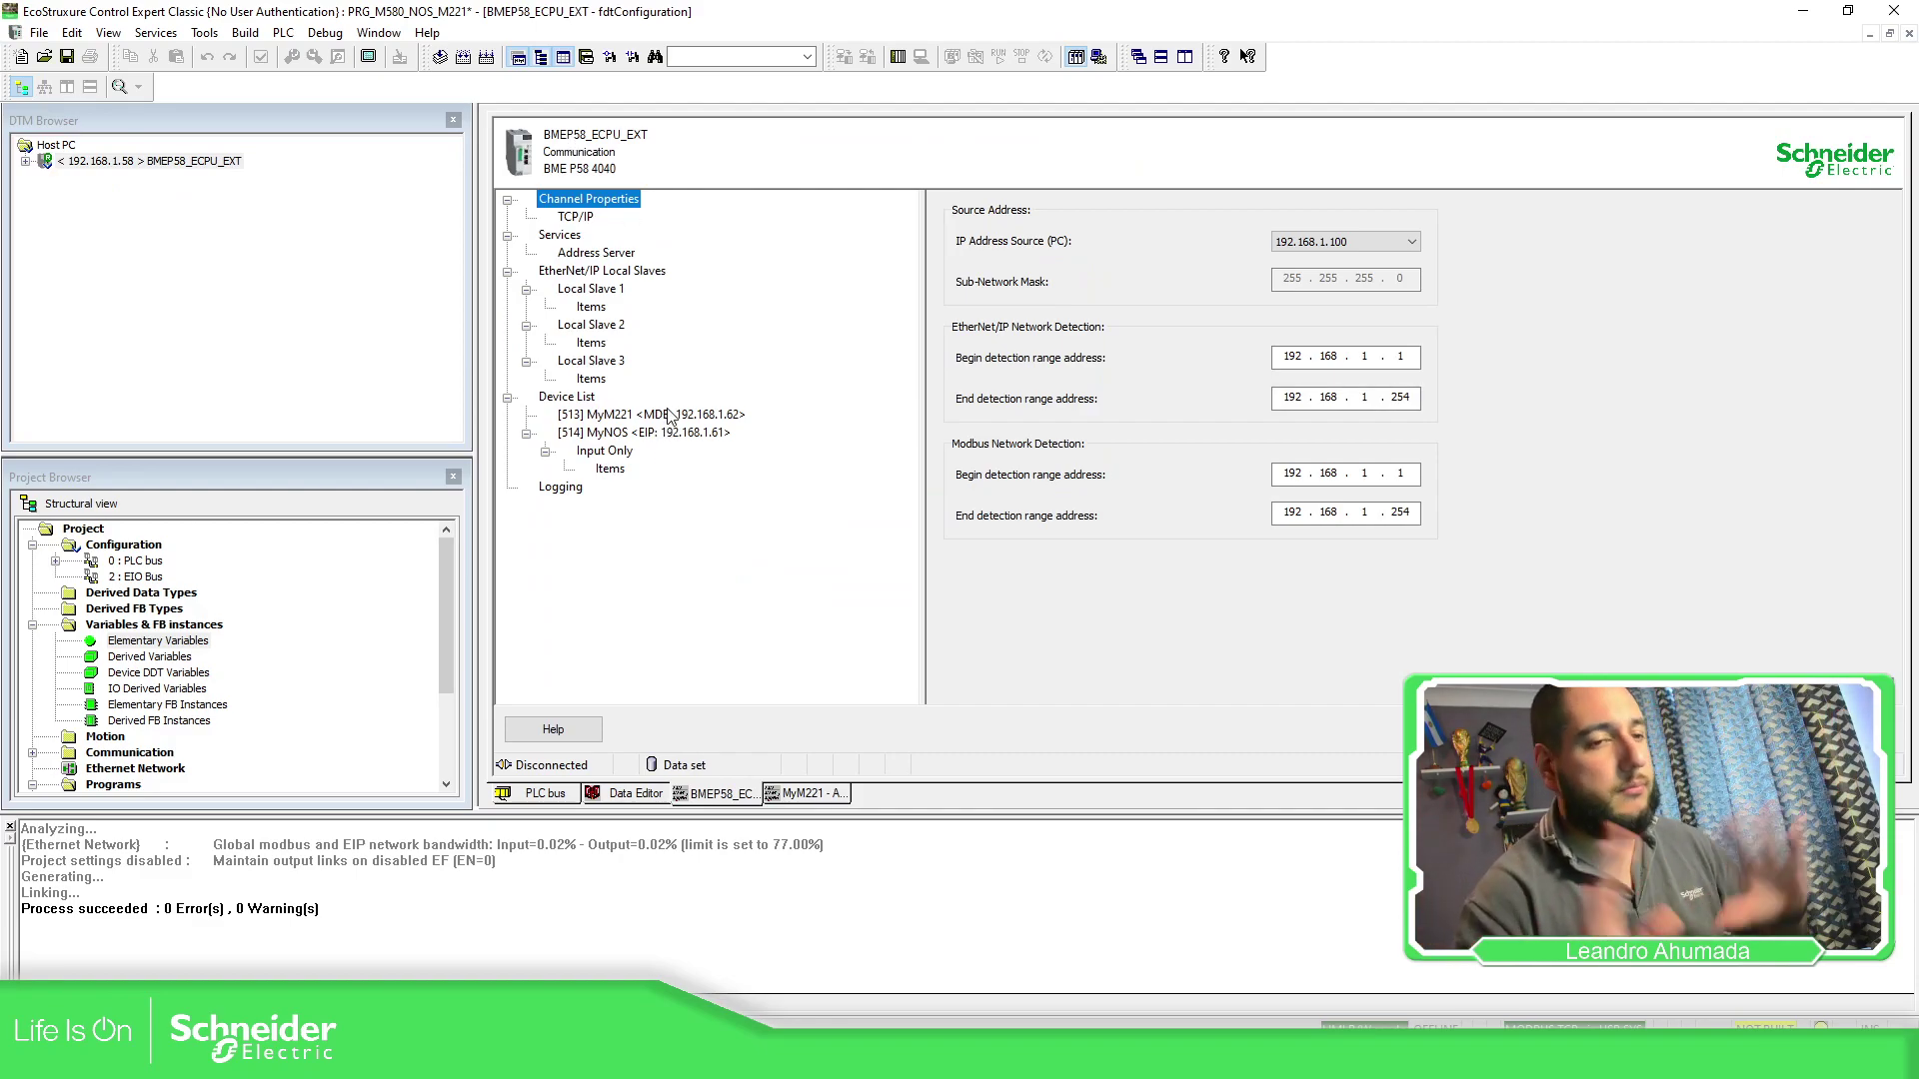
click(664, 414)
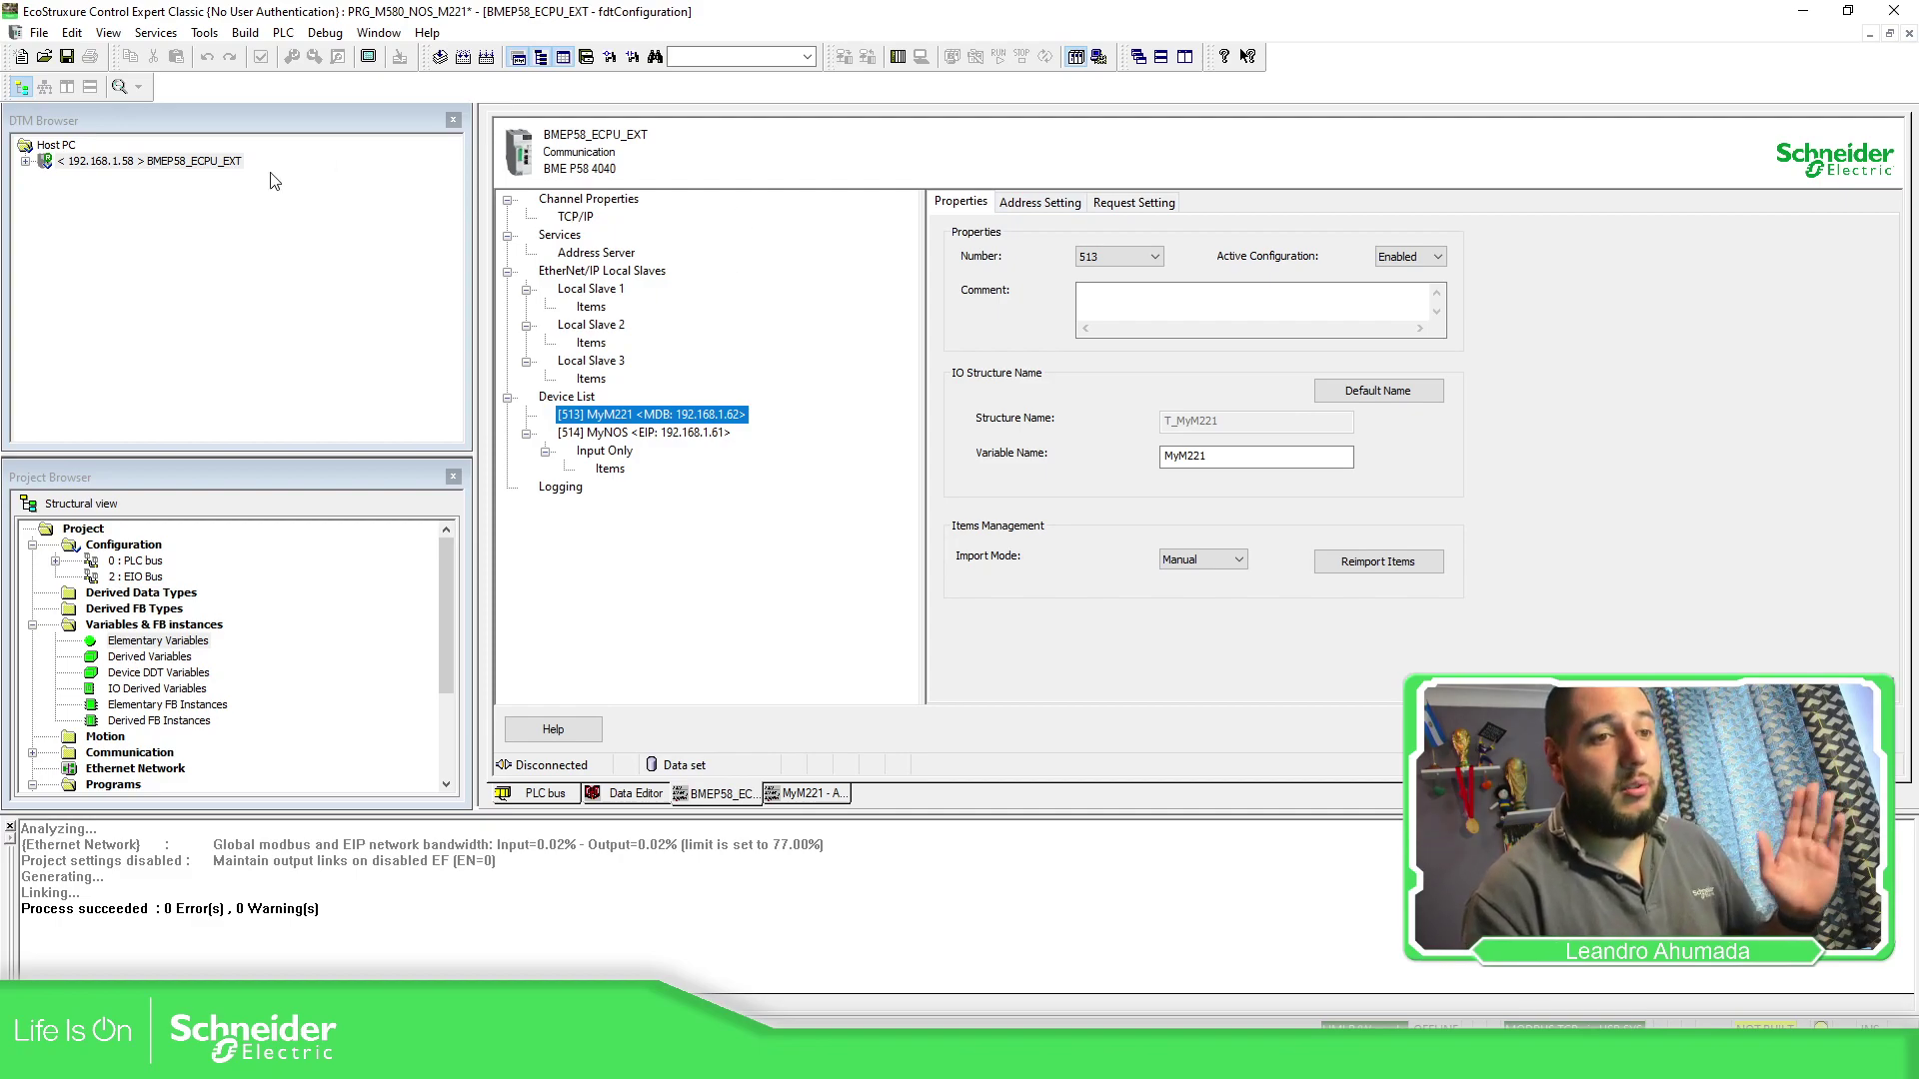
- In MyM221's Address Setting, replace the last IP octet 62 with 221 (192.168.1.221)
click(26, 162)
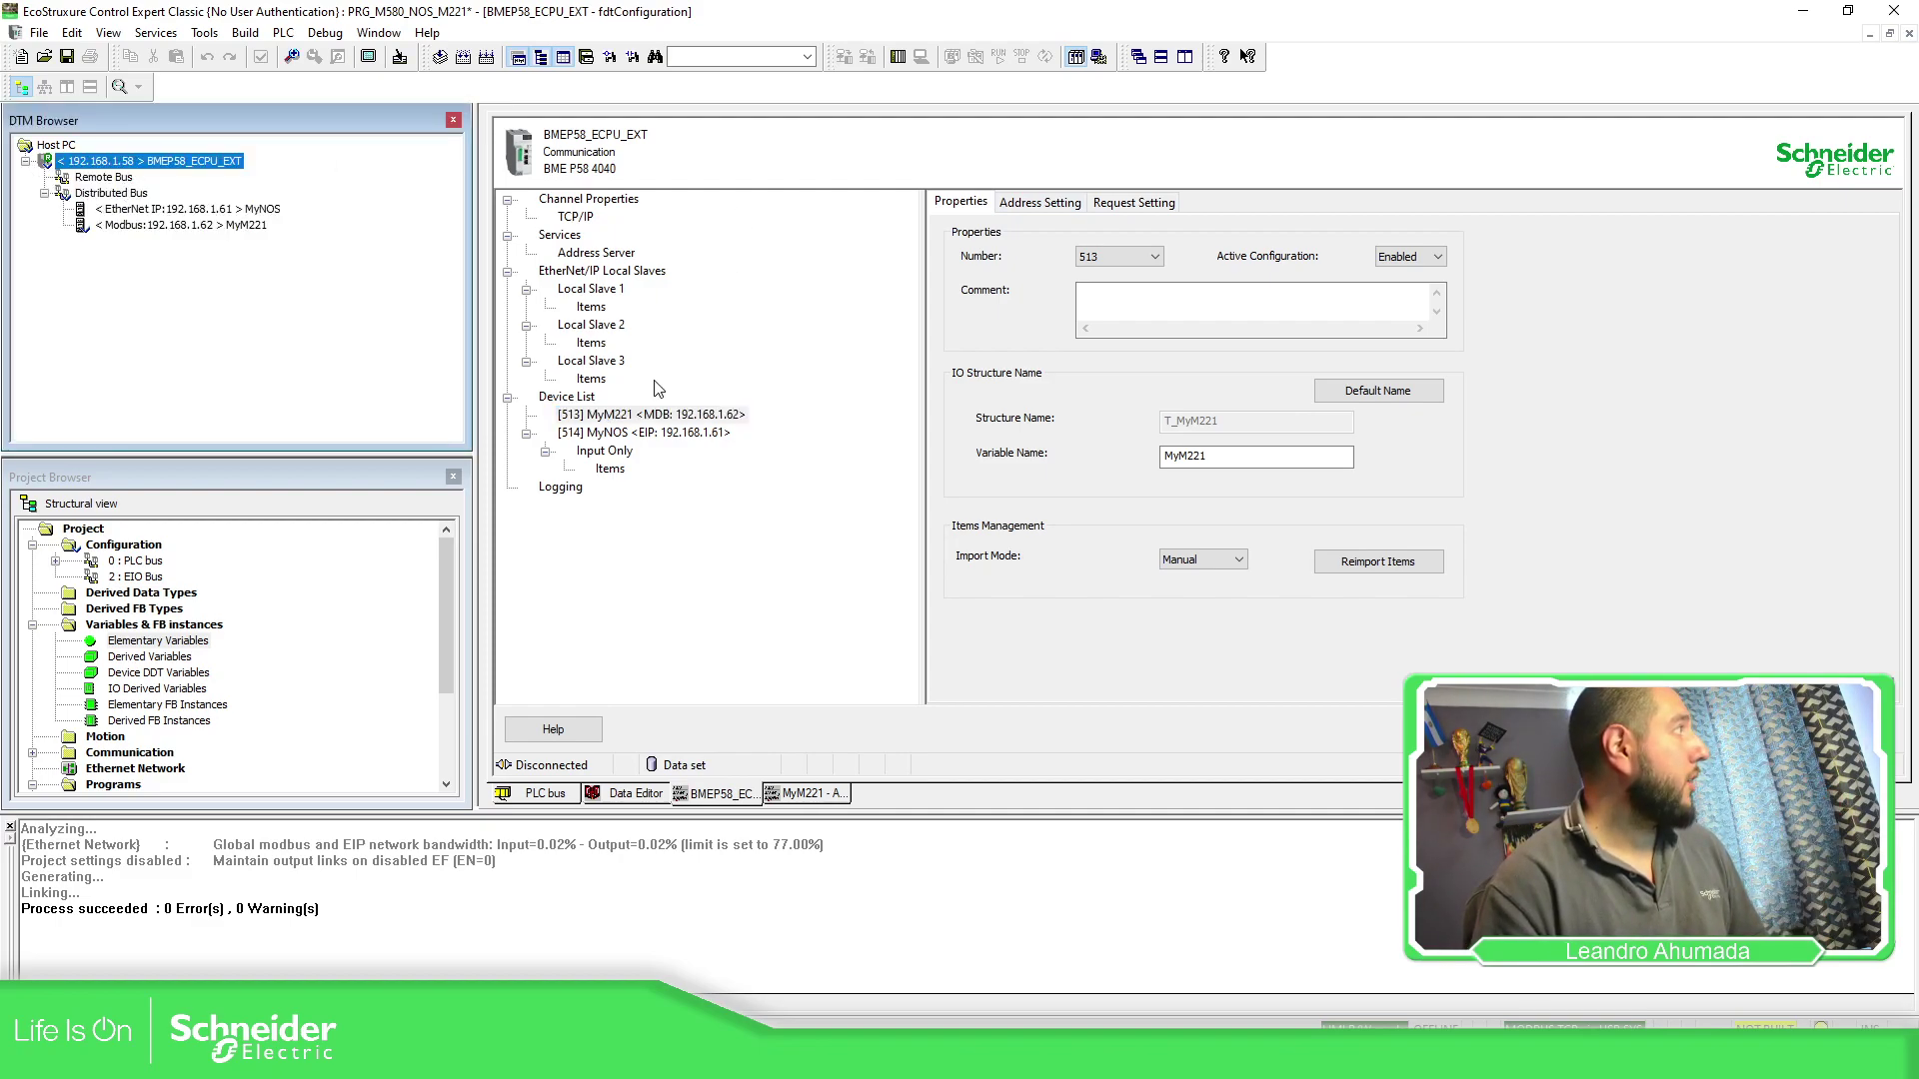
click(641, 412)
click(1040, 202)
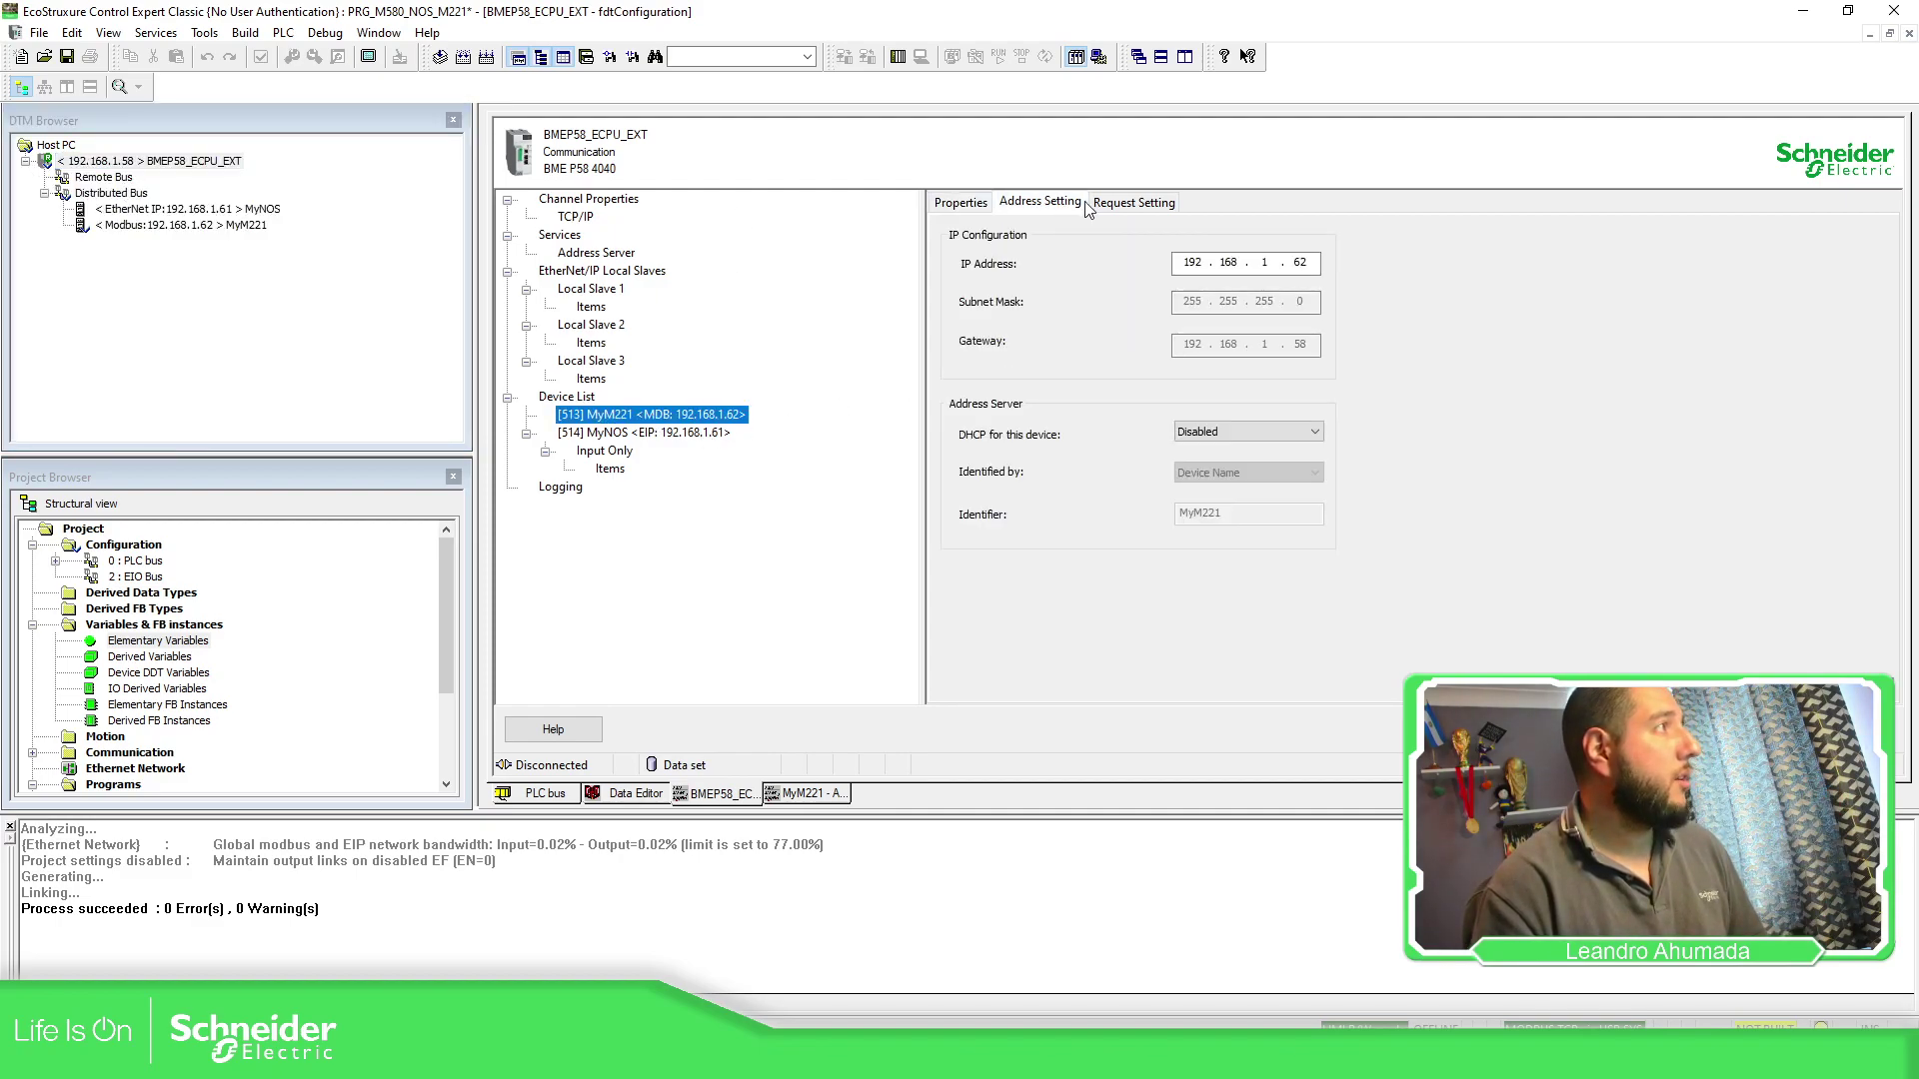
click(1329, 265)
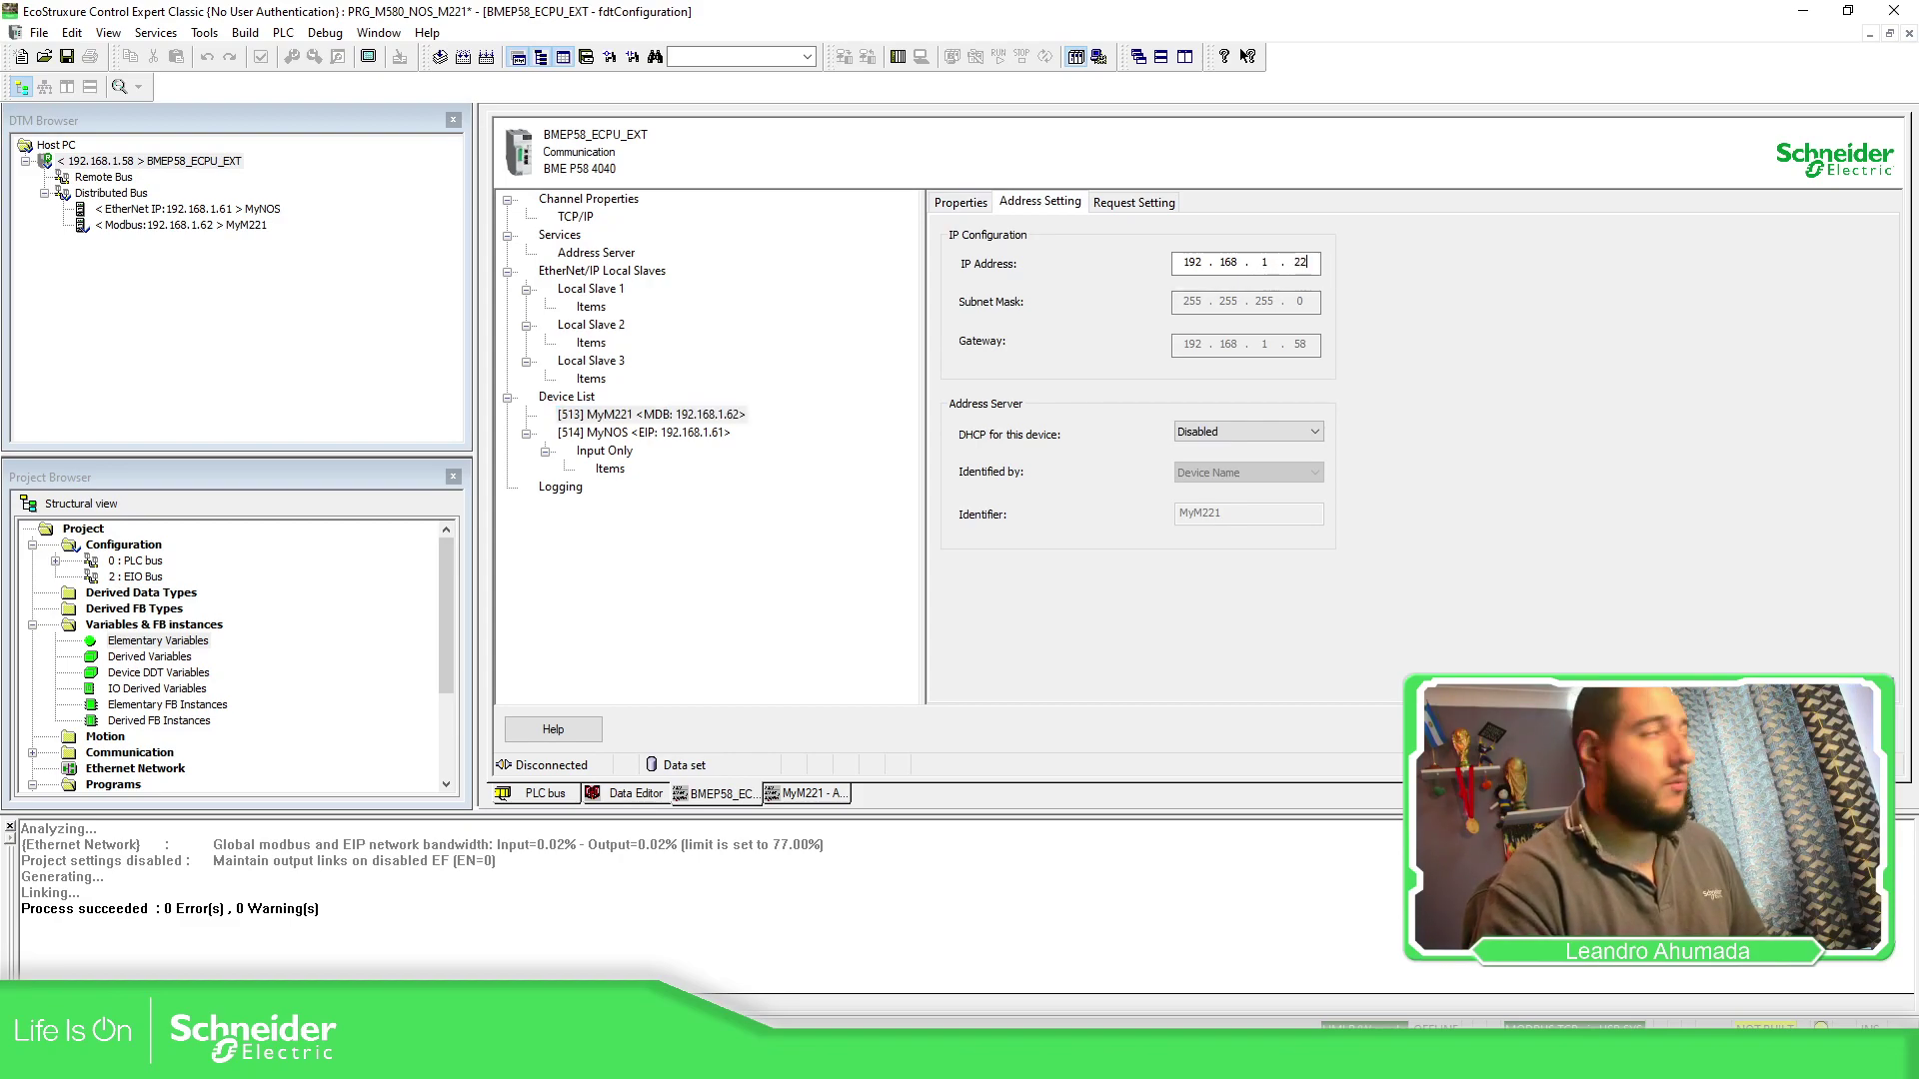
text(221)
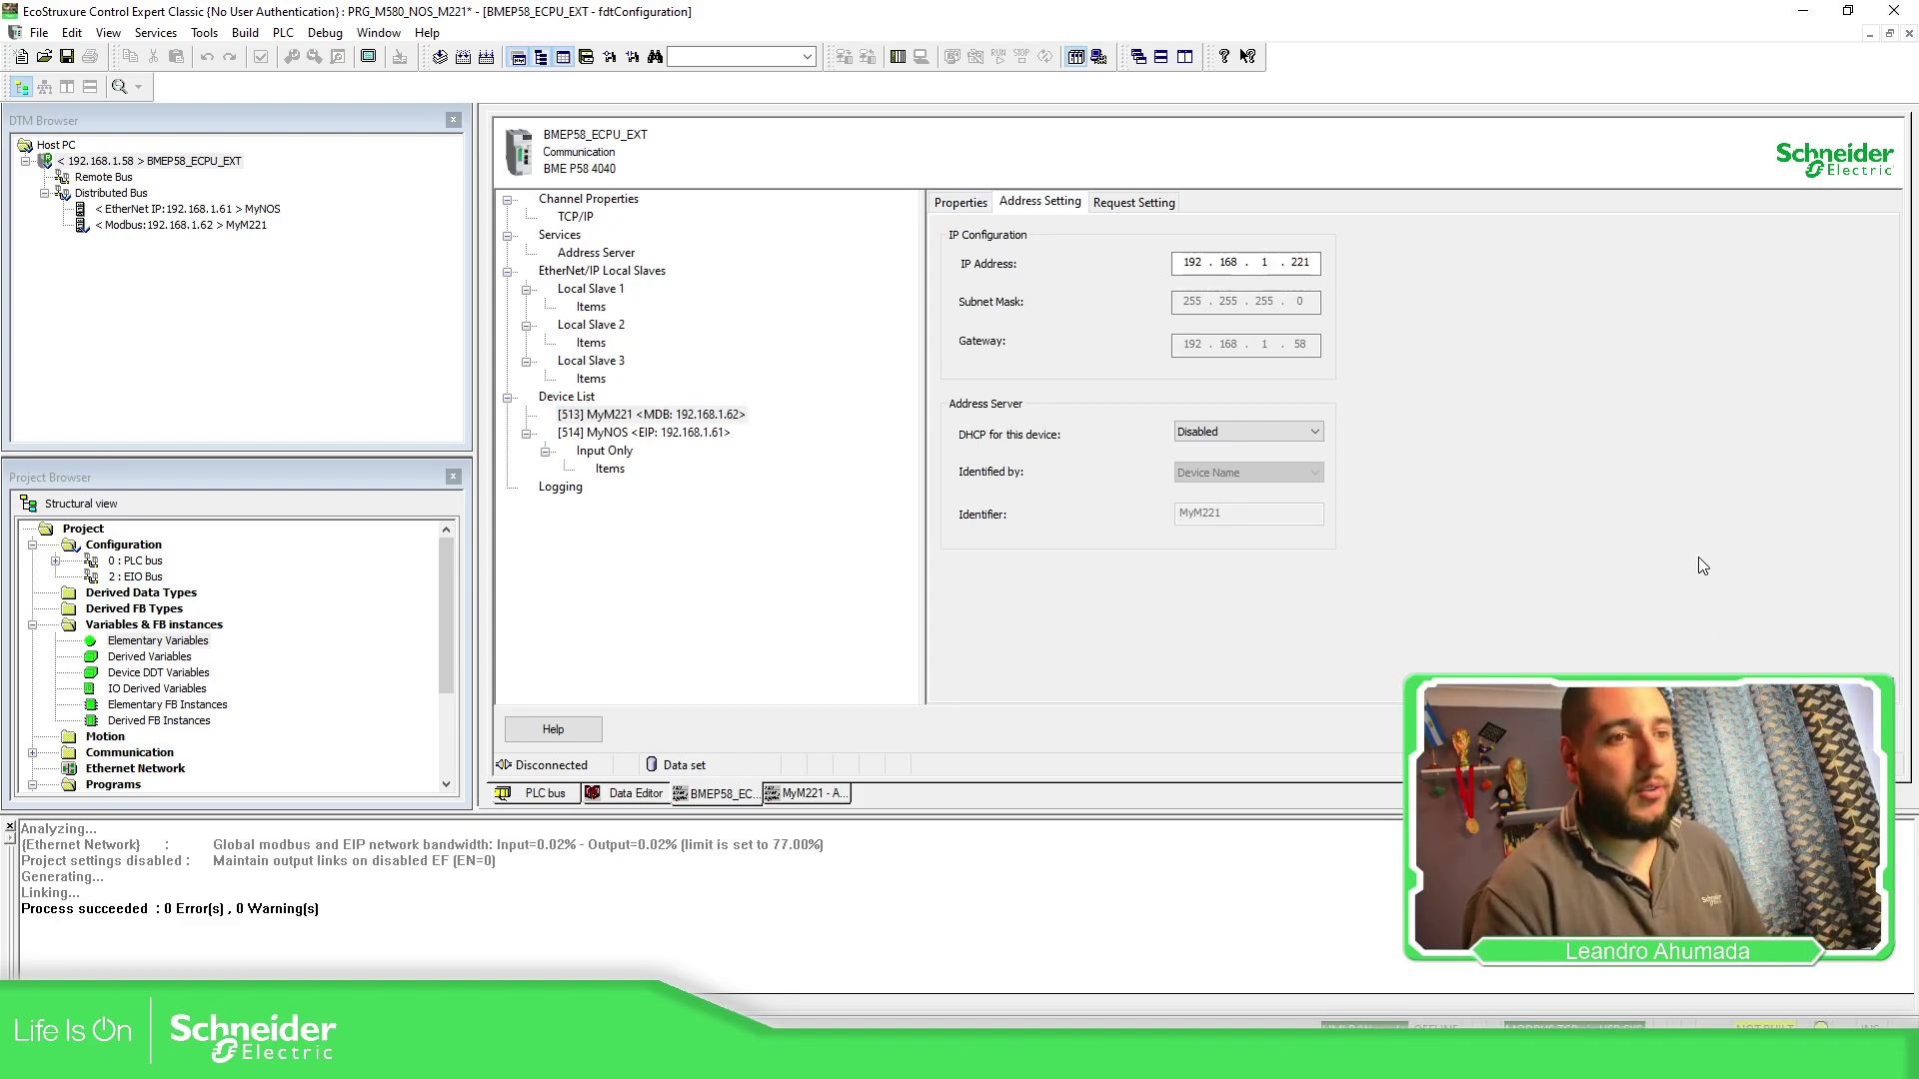
click(967, 204)
click(1245, 455)
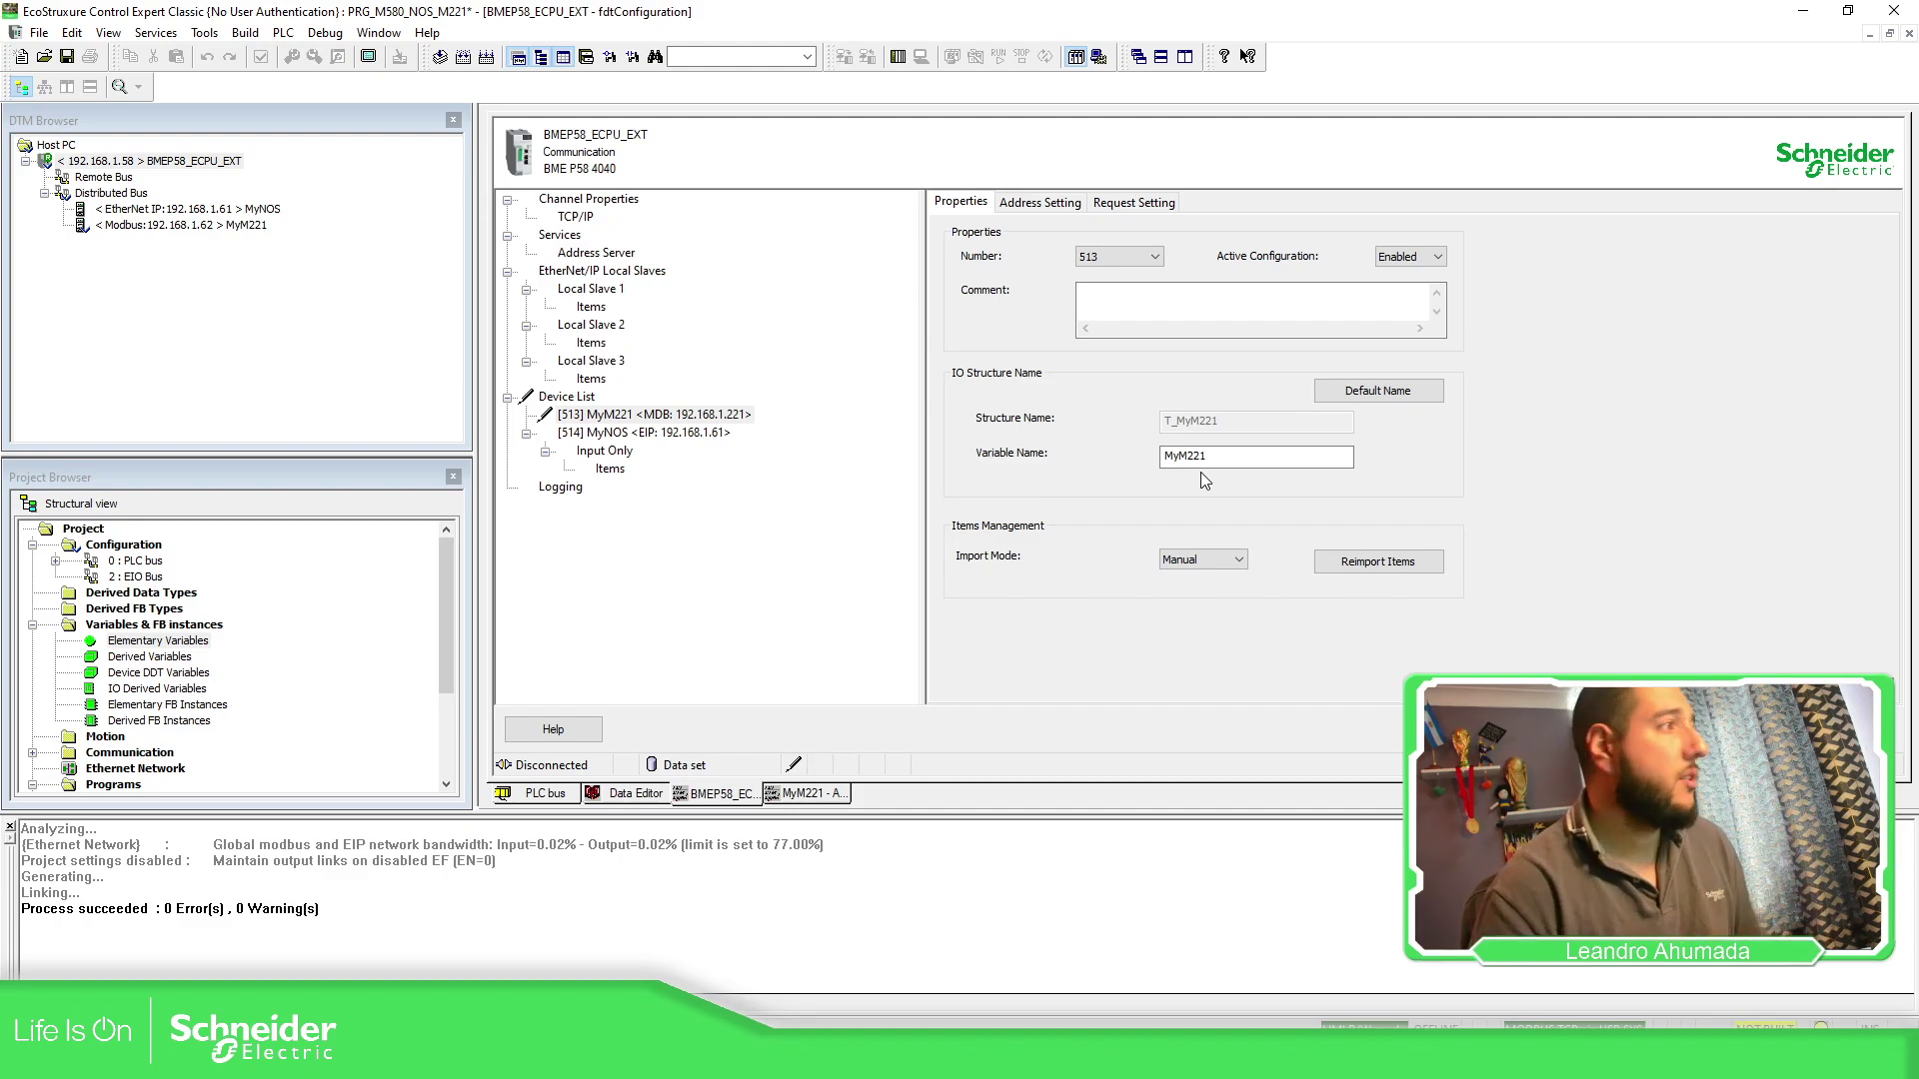
- Add a new Modbus request to MyM221 and set its RD Address to 50
click(1133, 202)
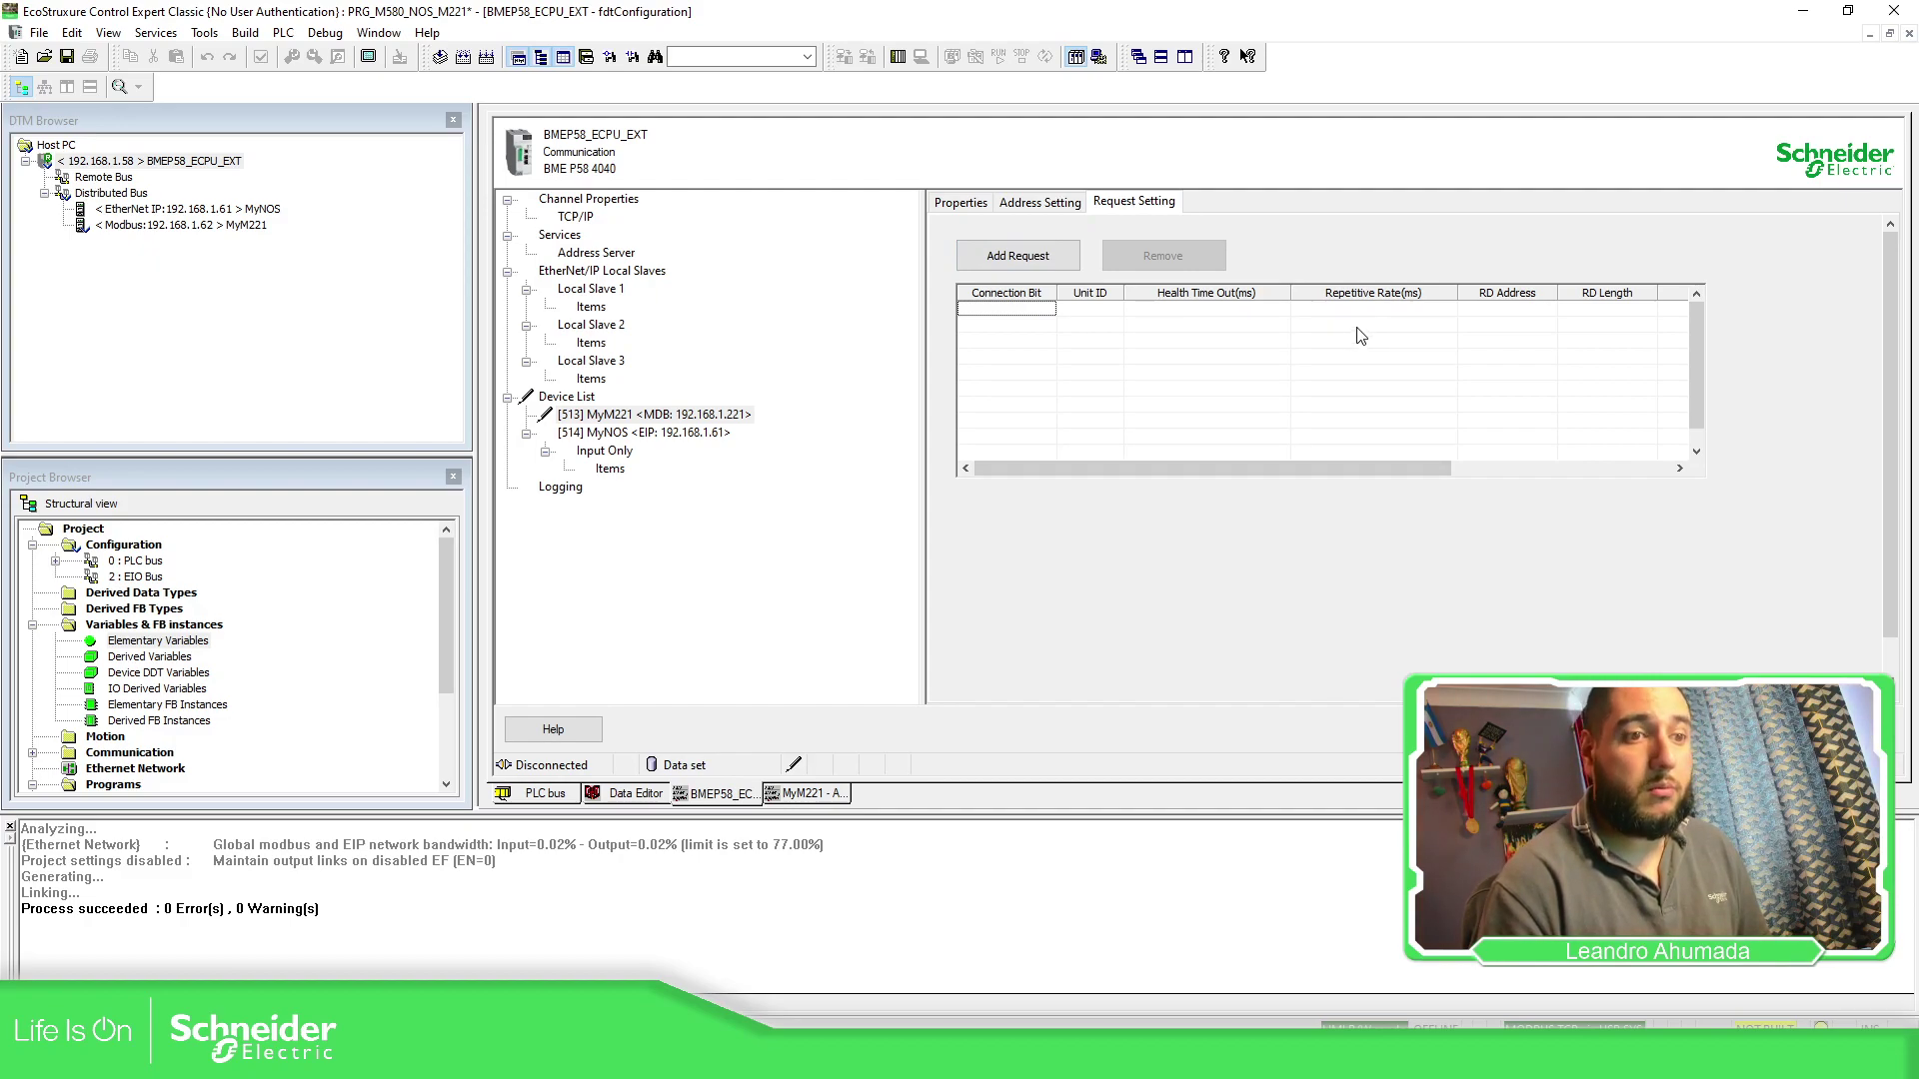
click(972, 259)
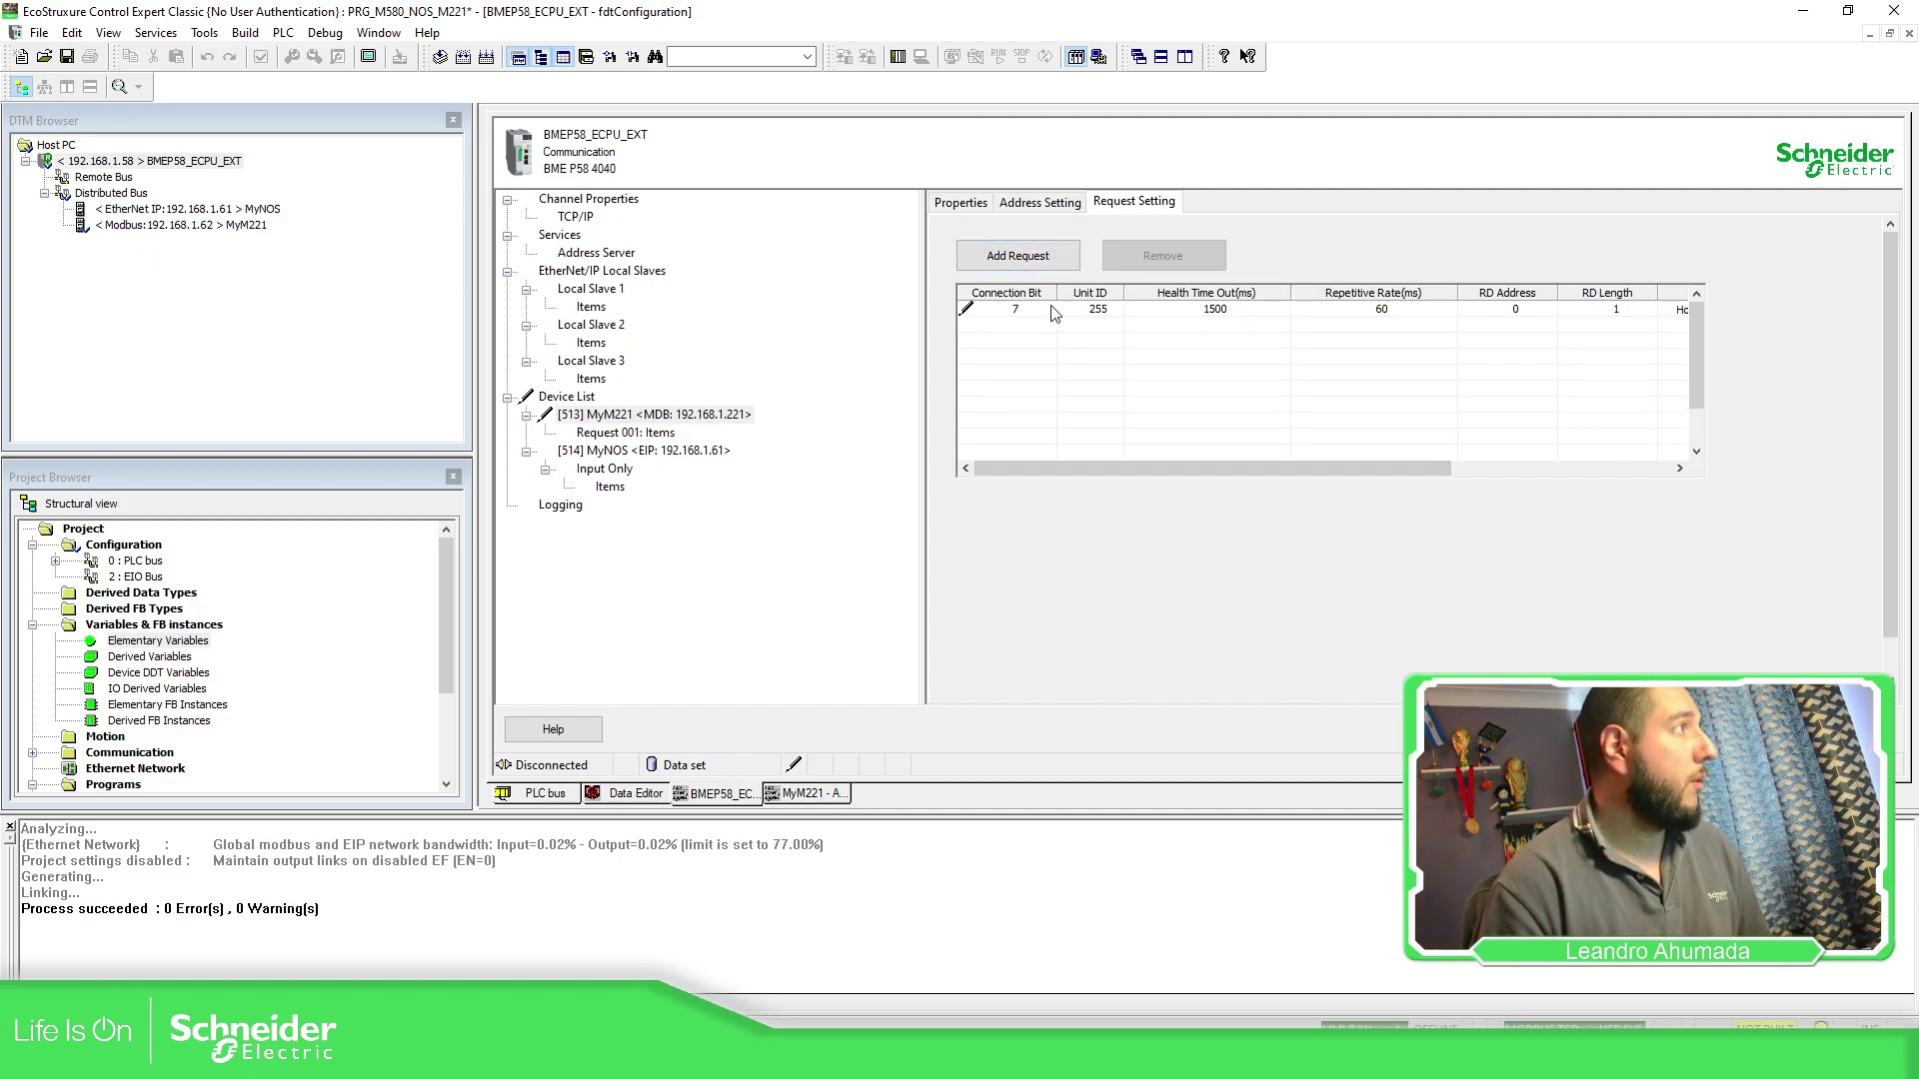
click(1014, 312)
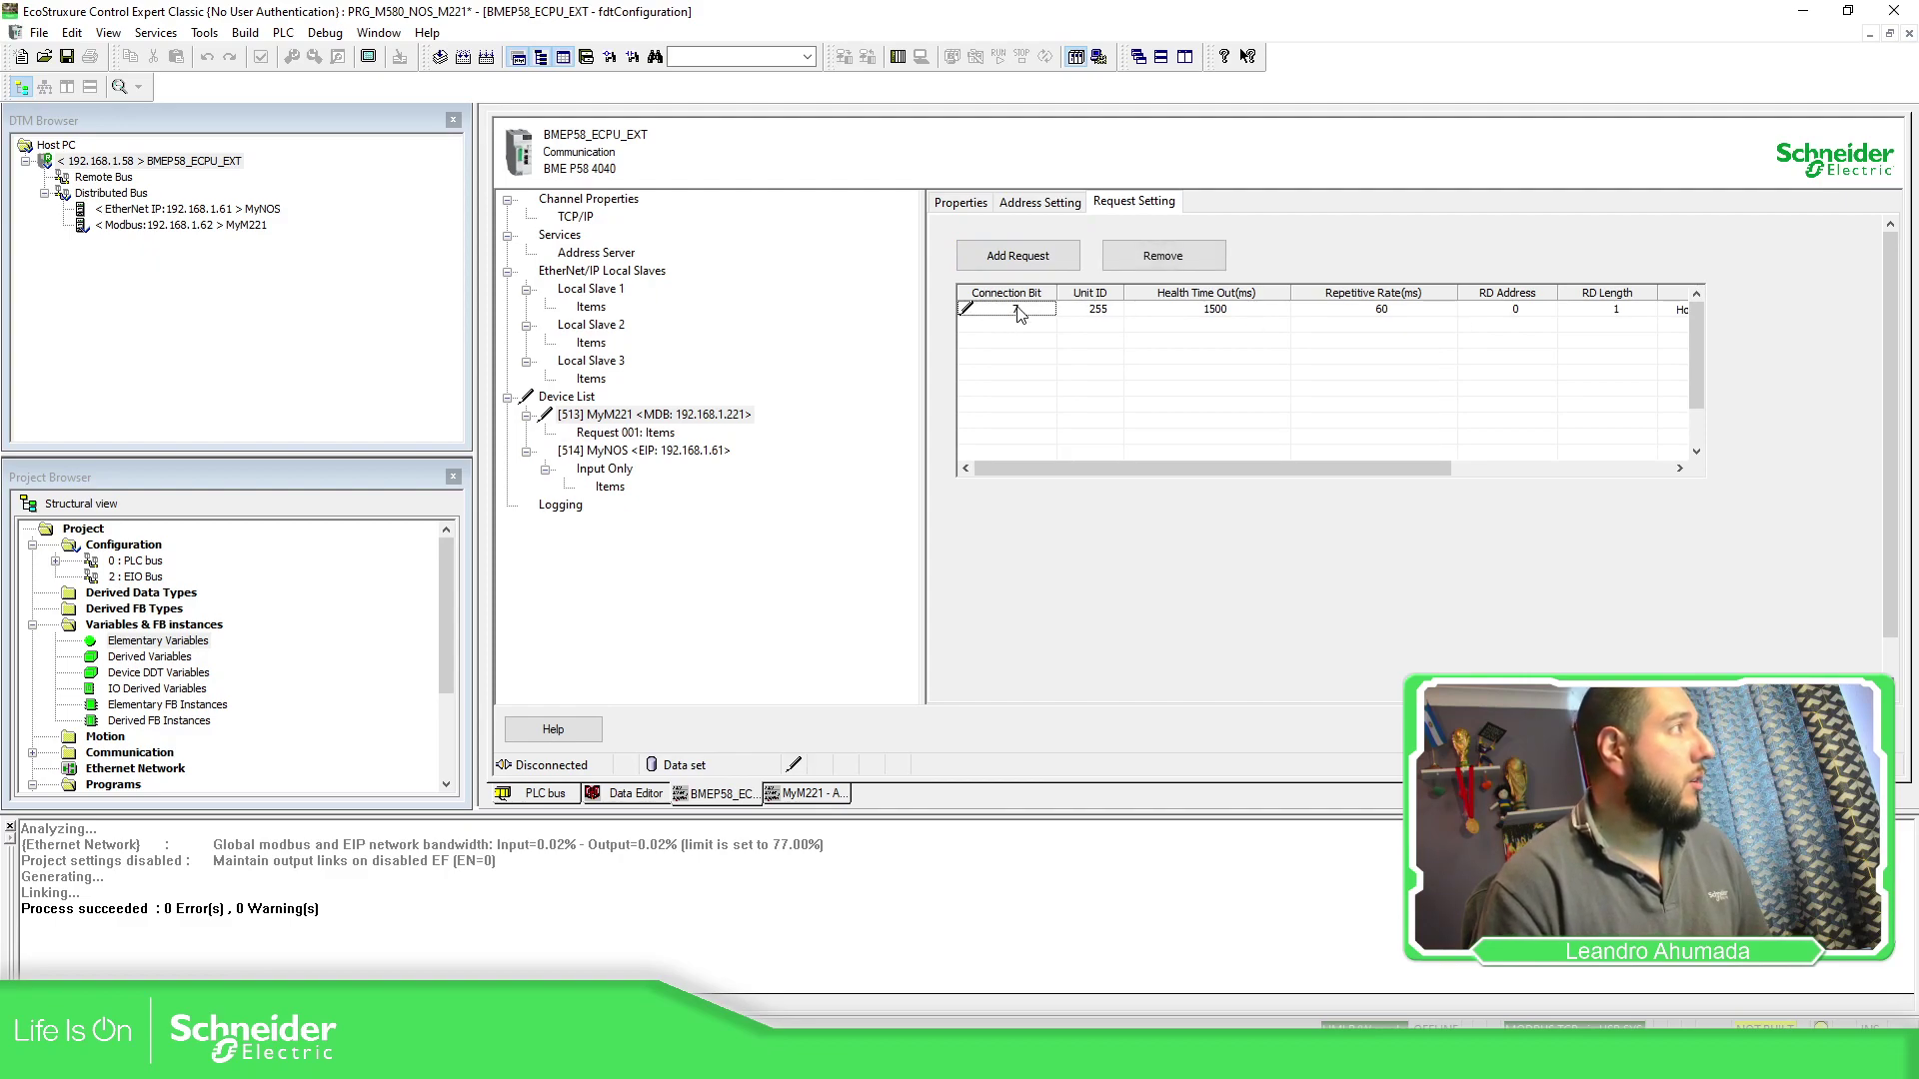
click(1519, 313)
click(1521, 311)
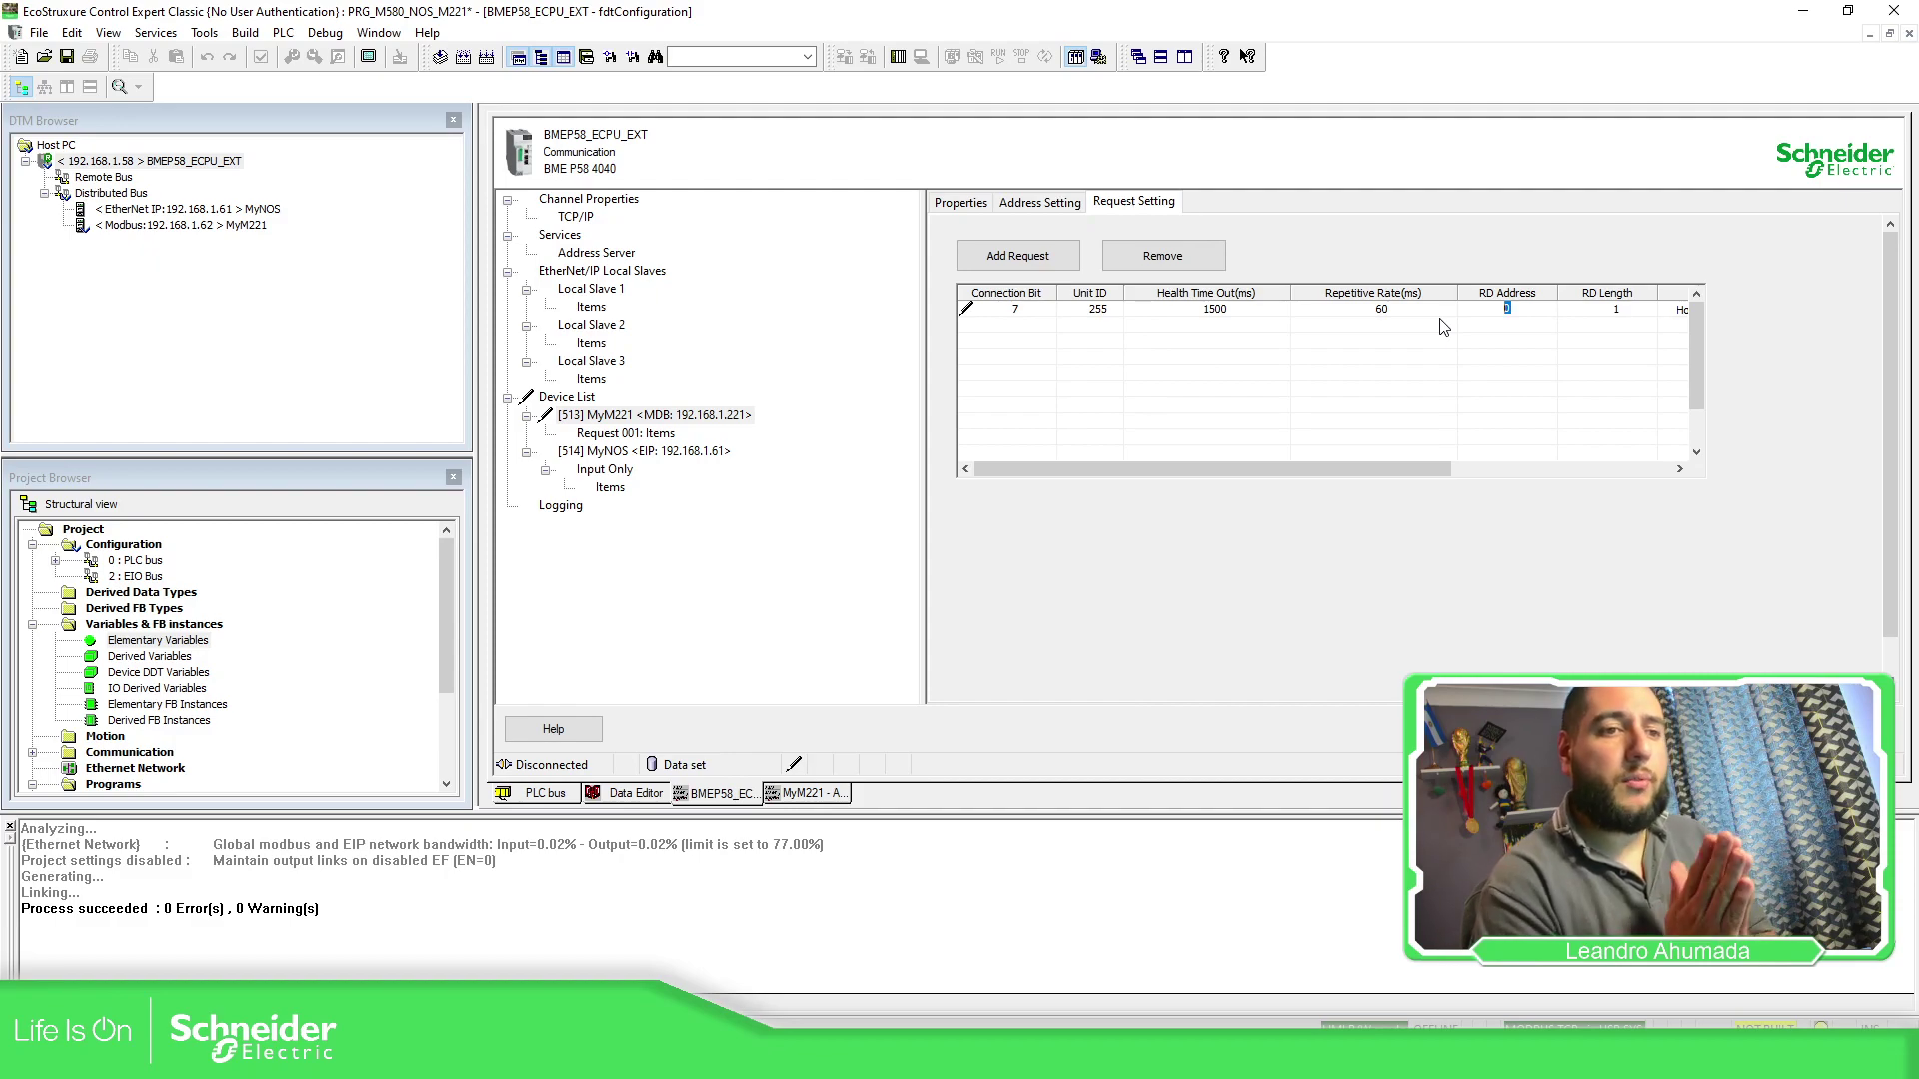
text(50)
key(Return)
- Set the request's RD Length to 3 and apply the changes to MyM221
click(1612, 311)
text(3)
key(Return)
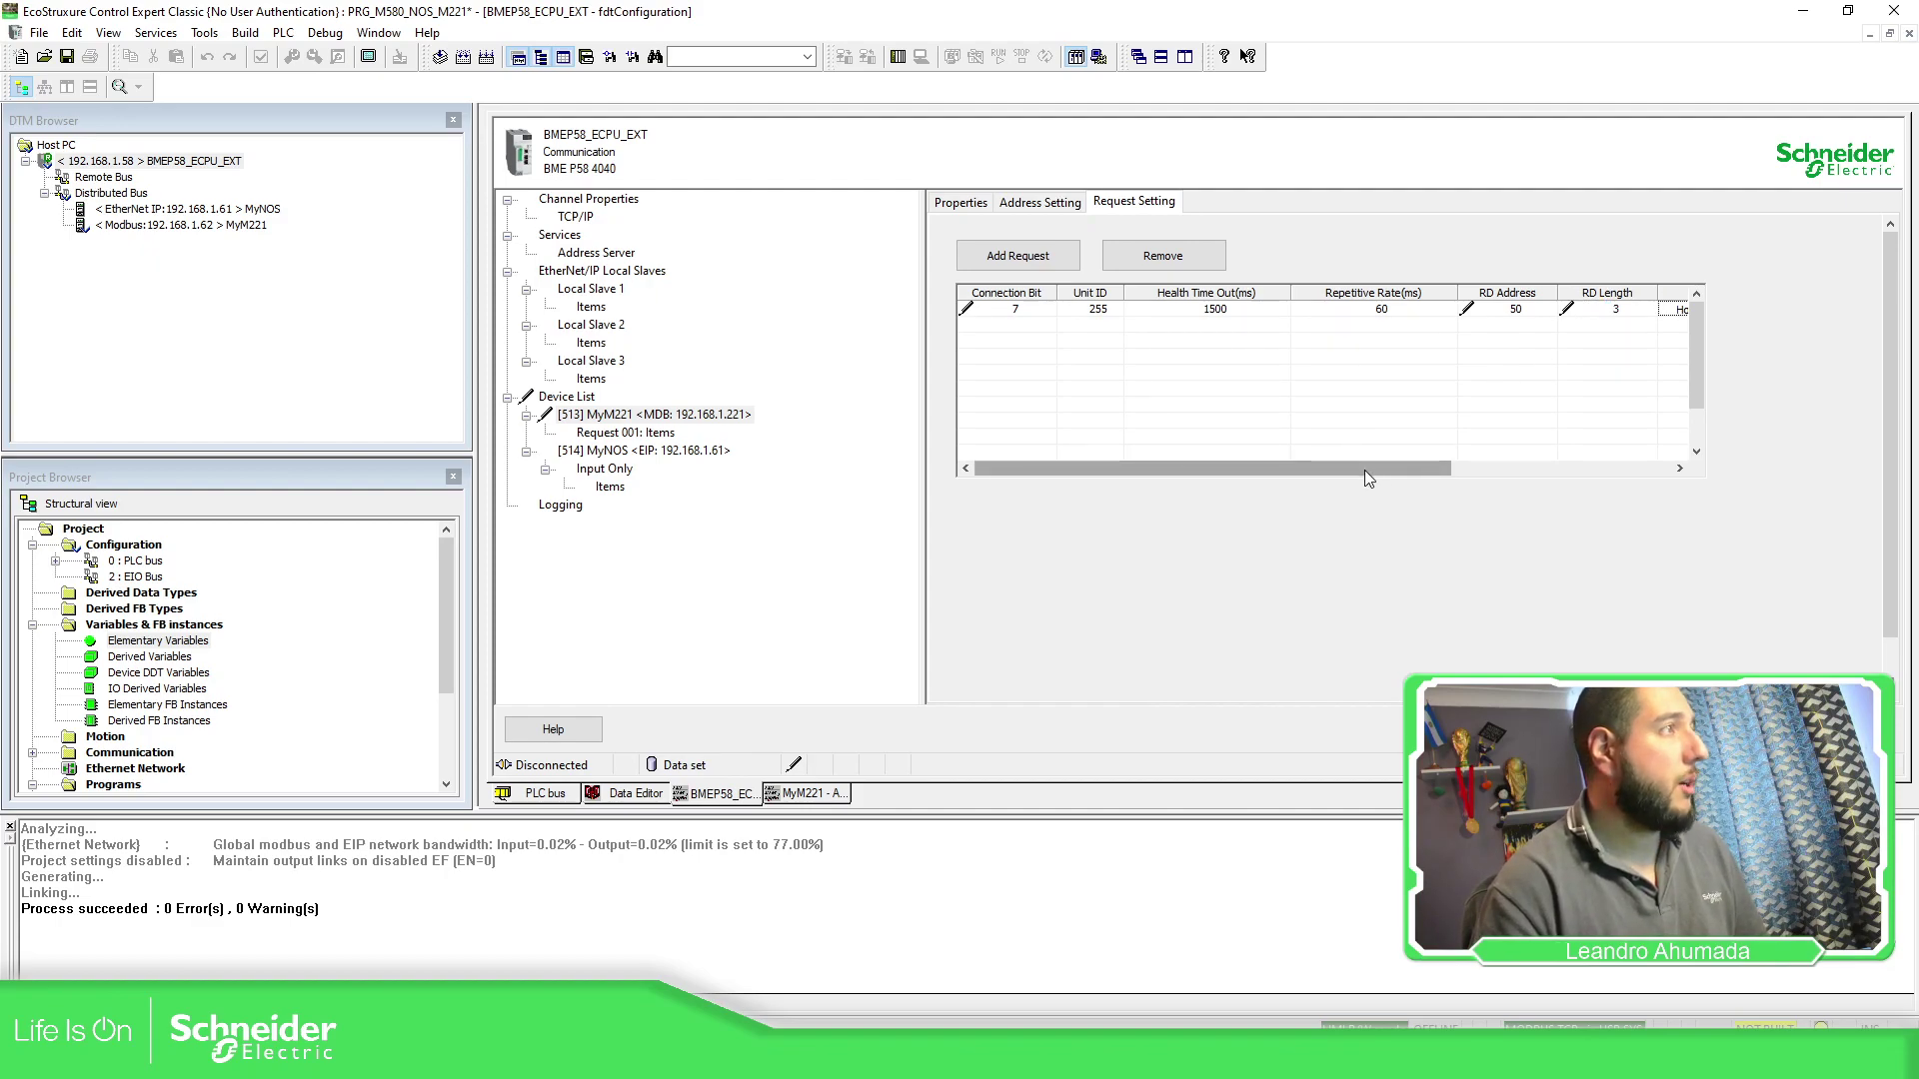
drag(1364, 470, 1653, 483)
click(1345, 313)
drag(1497, 467, 1283, 470)
click(1018, 324)
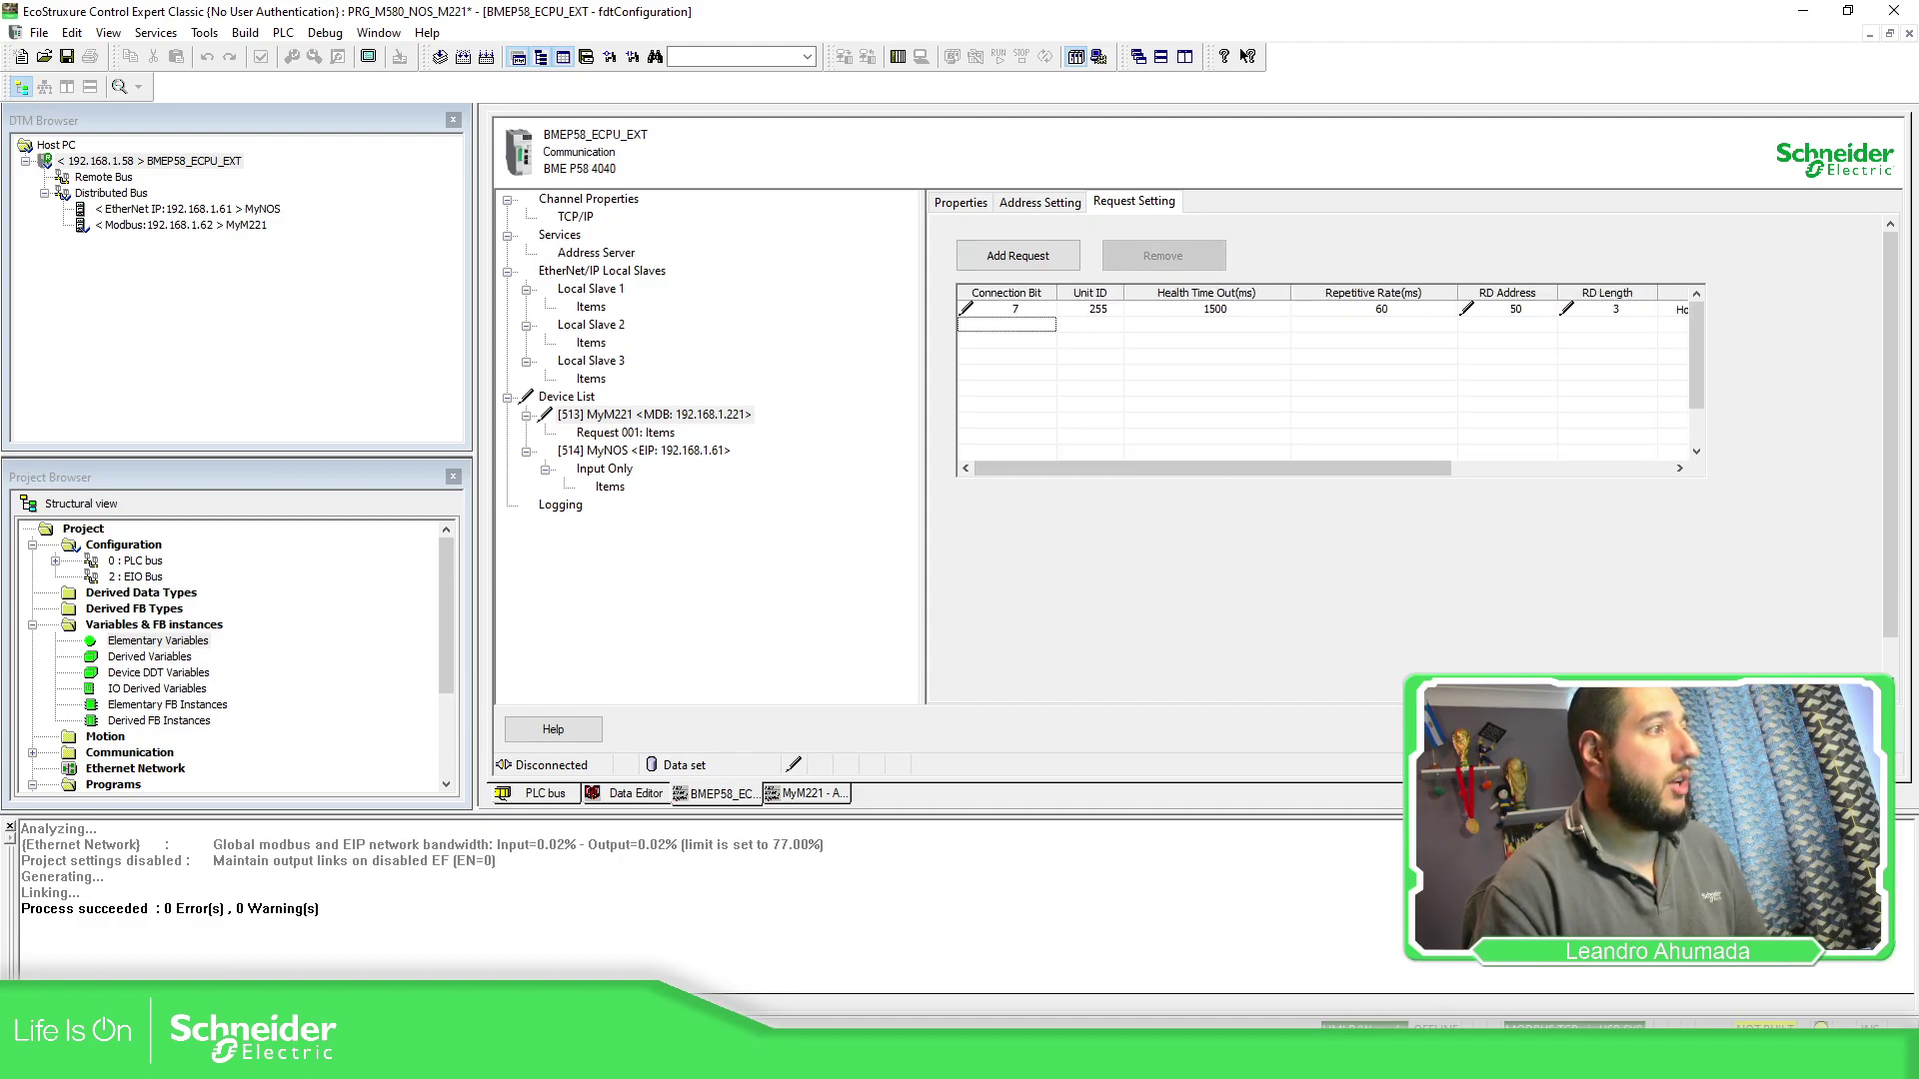
click(655, 414)
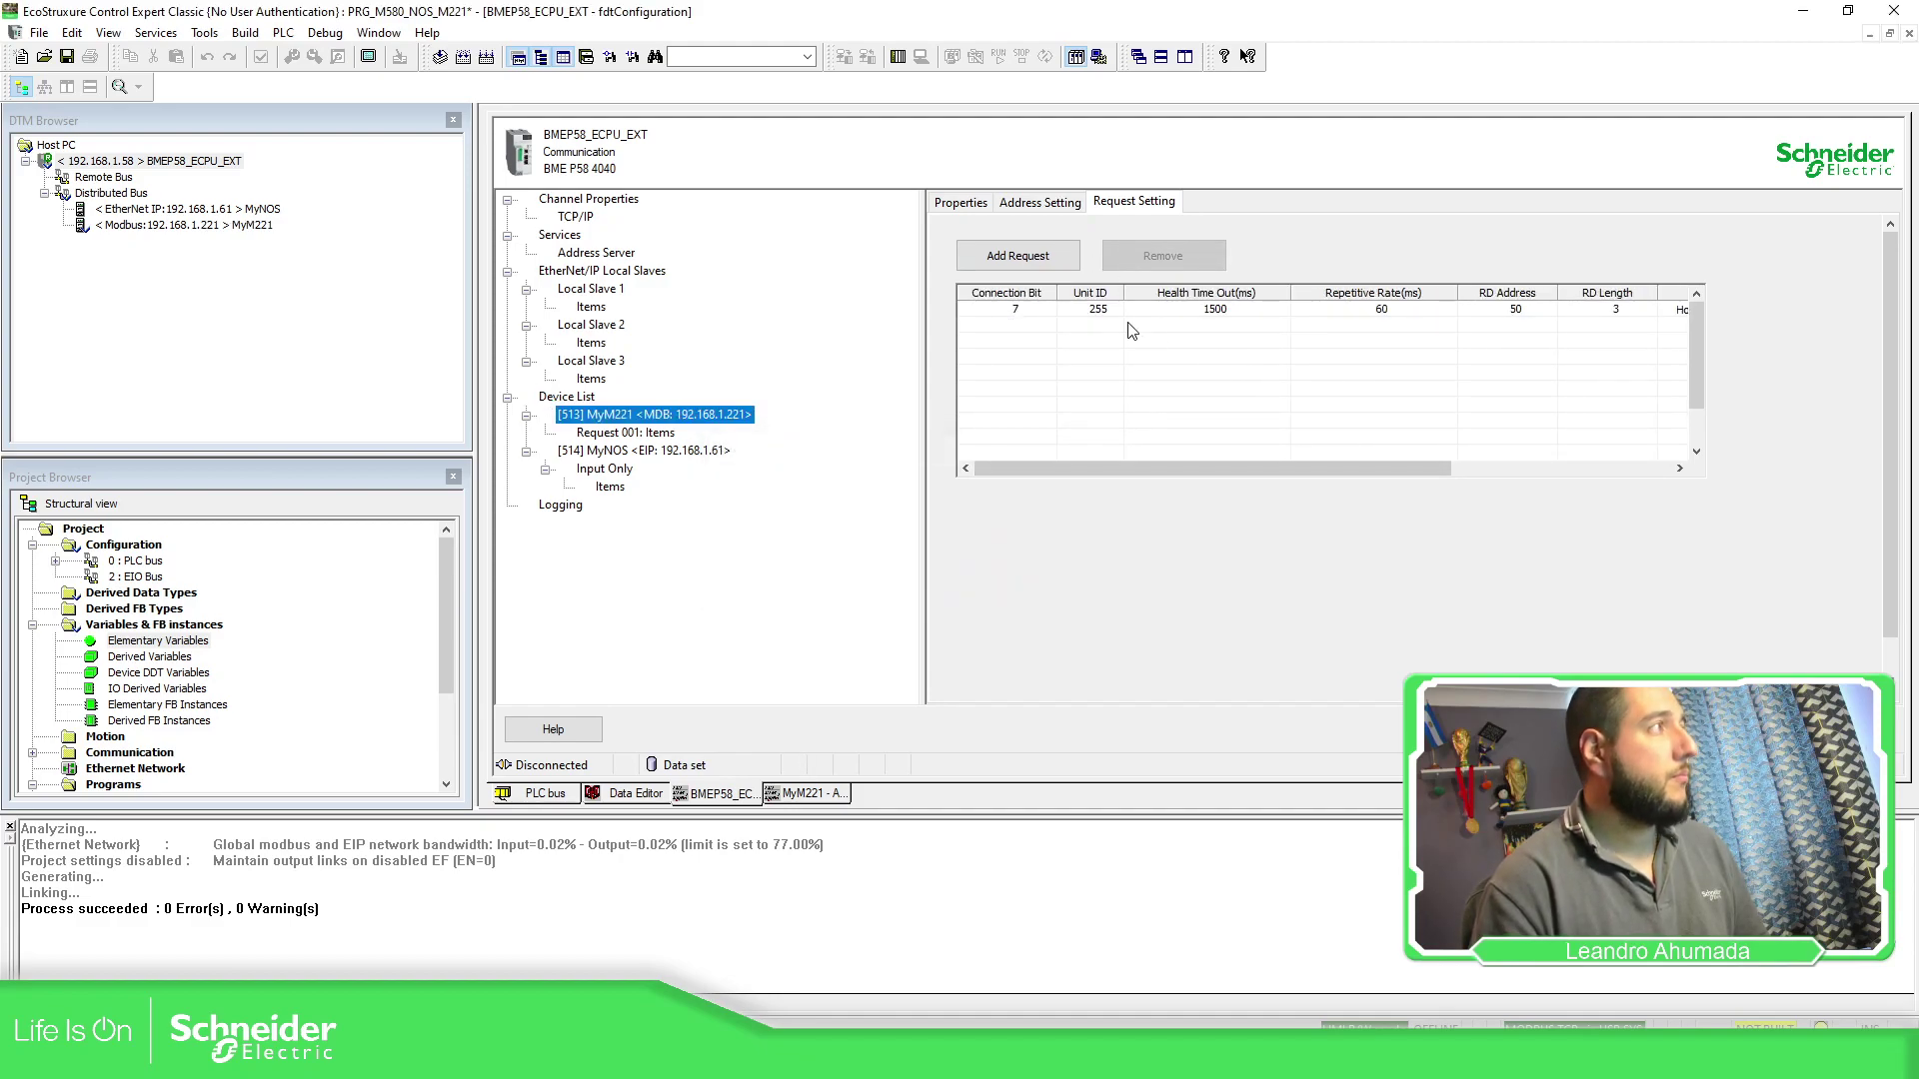
click(1064, 336)
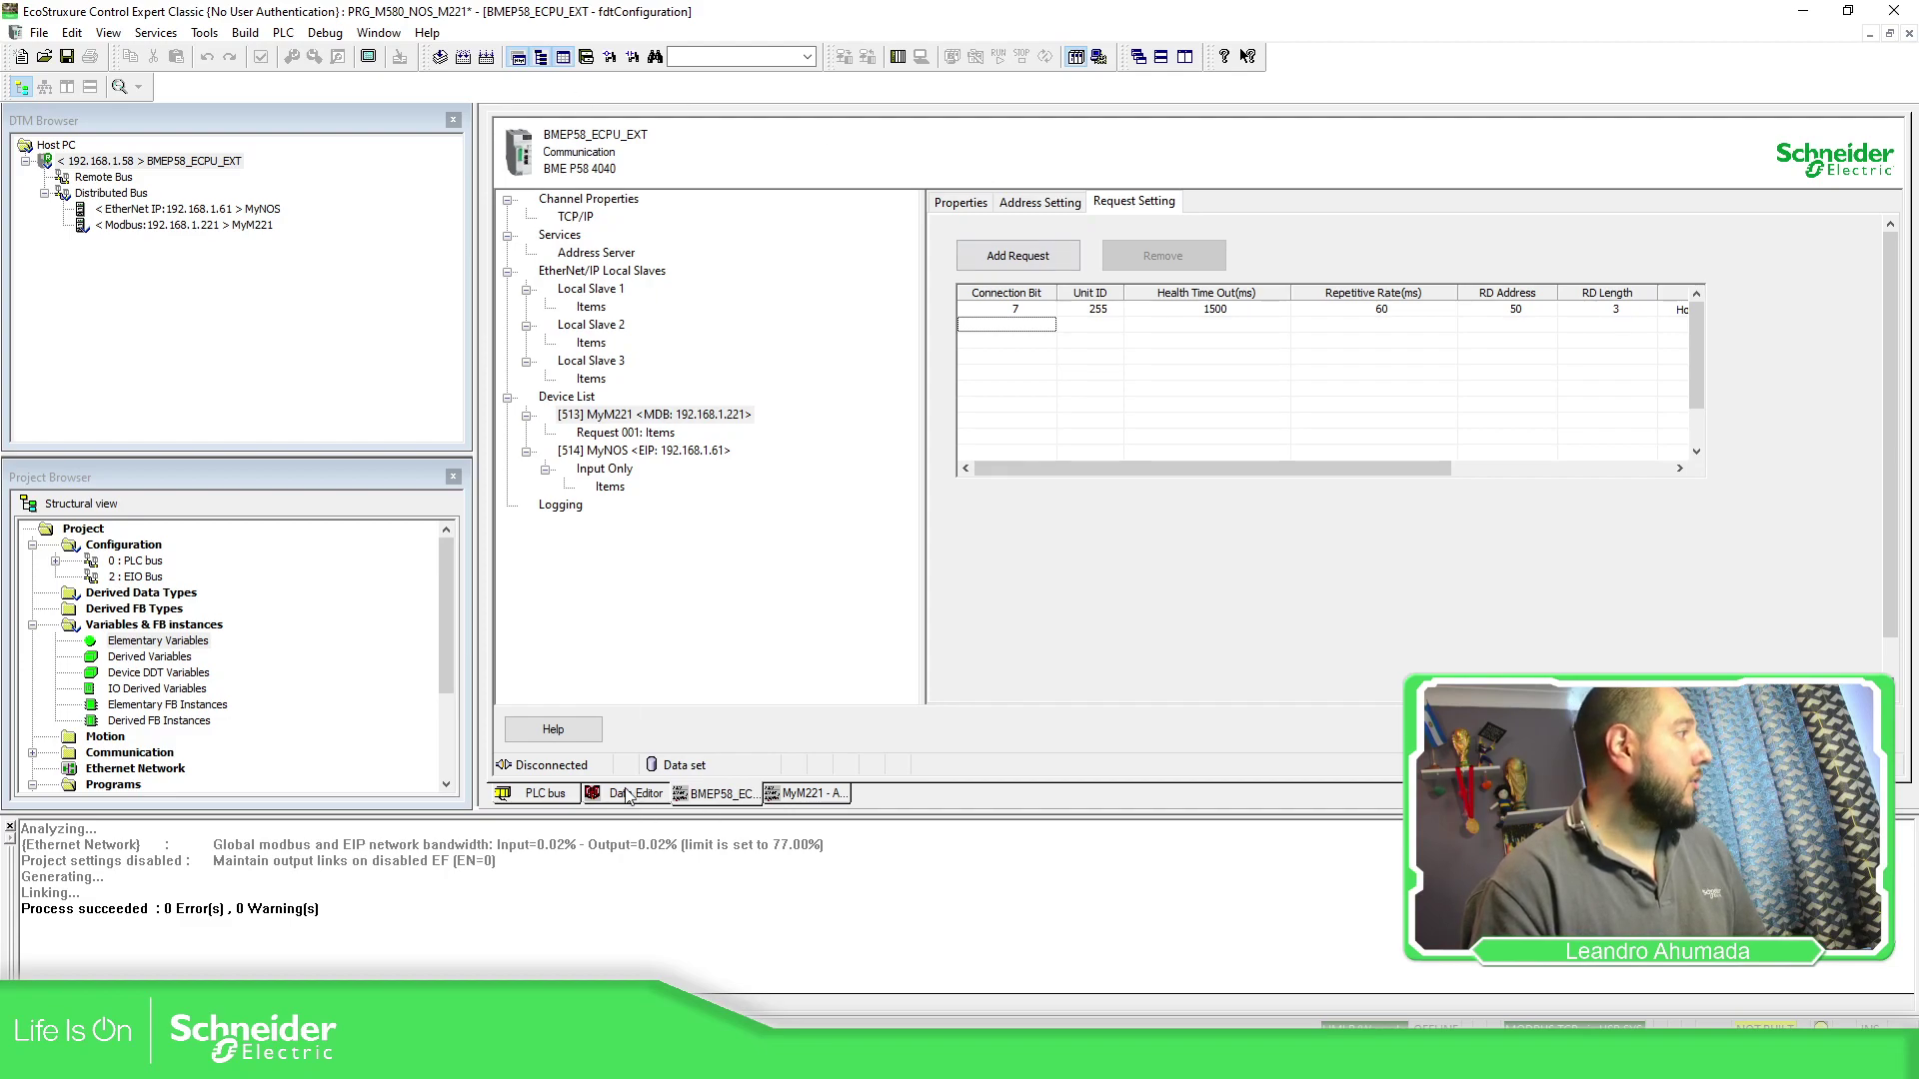
- In the Data Editor, expand MyM221 > Inputs > Free0 to bytes Free0[0]–Free0[7], then show the MyM221 page
click(673, 795)
click(633, 241)
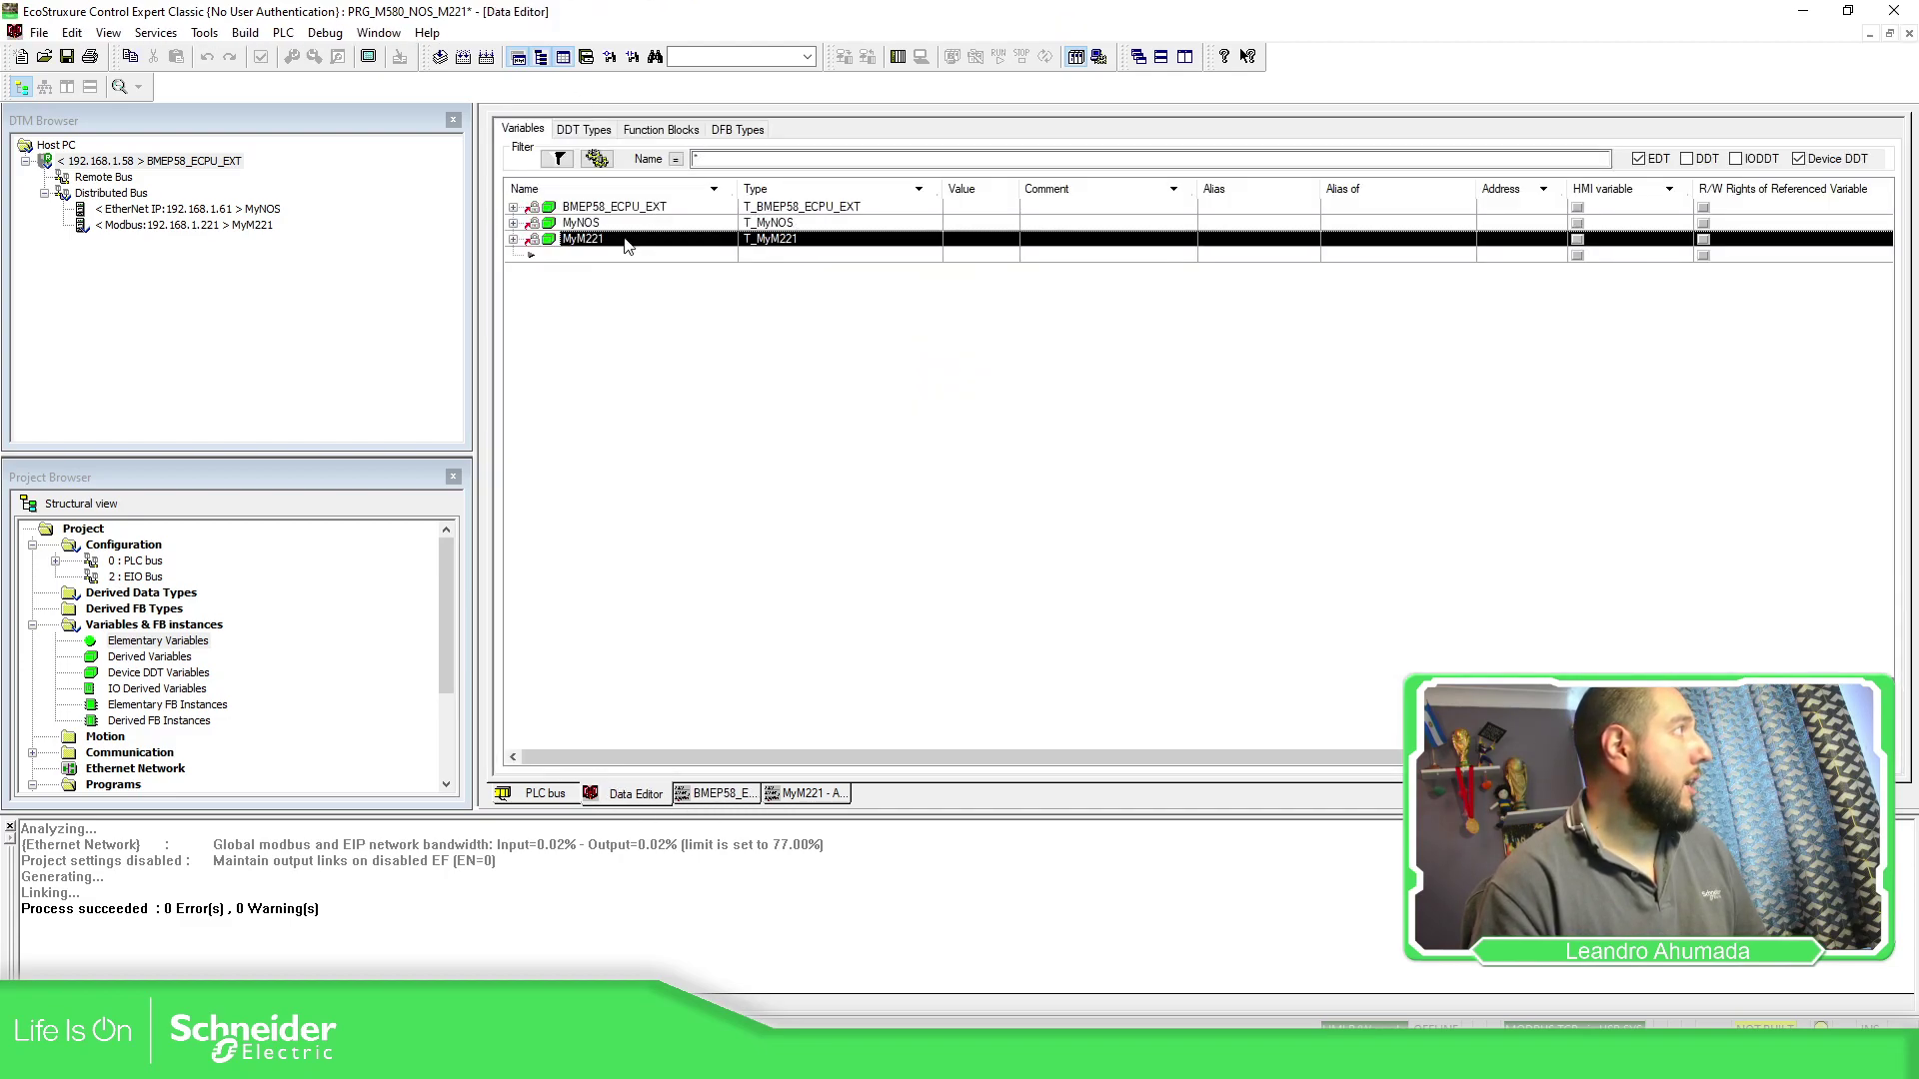
click(513, 240)
click(534, 288)
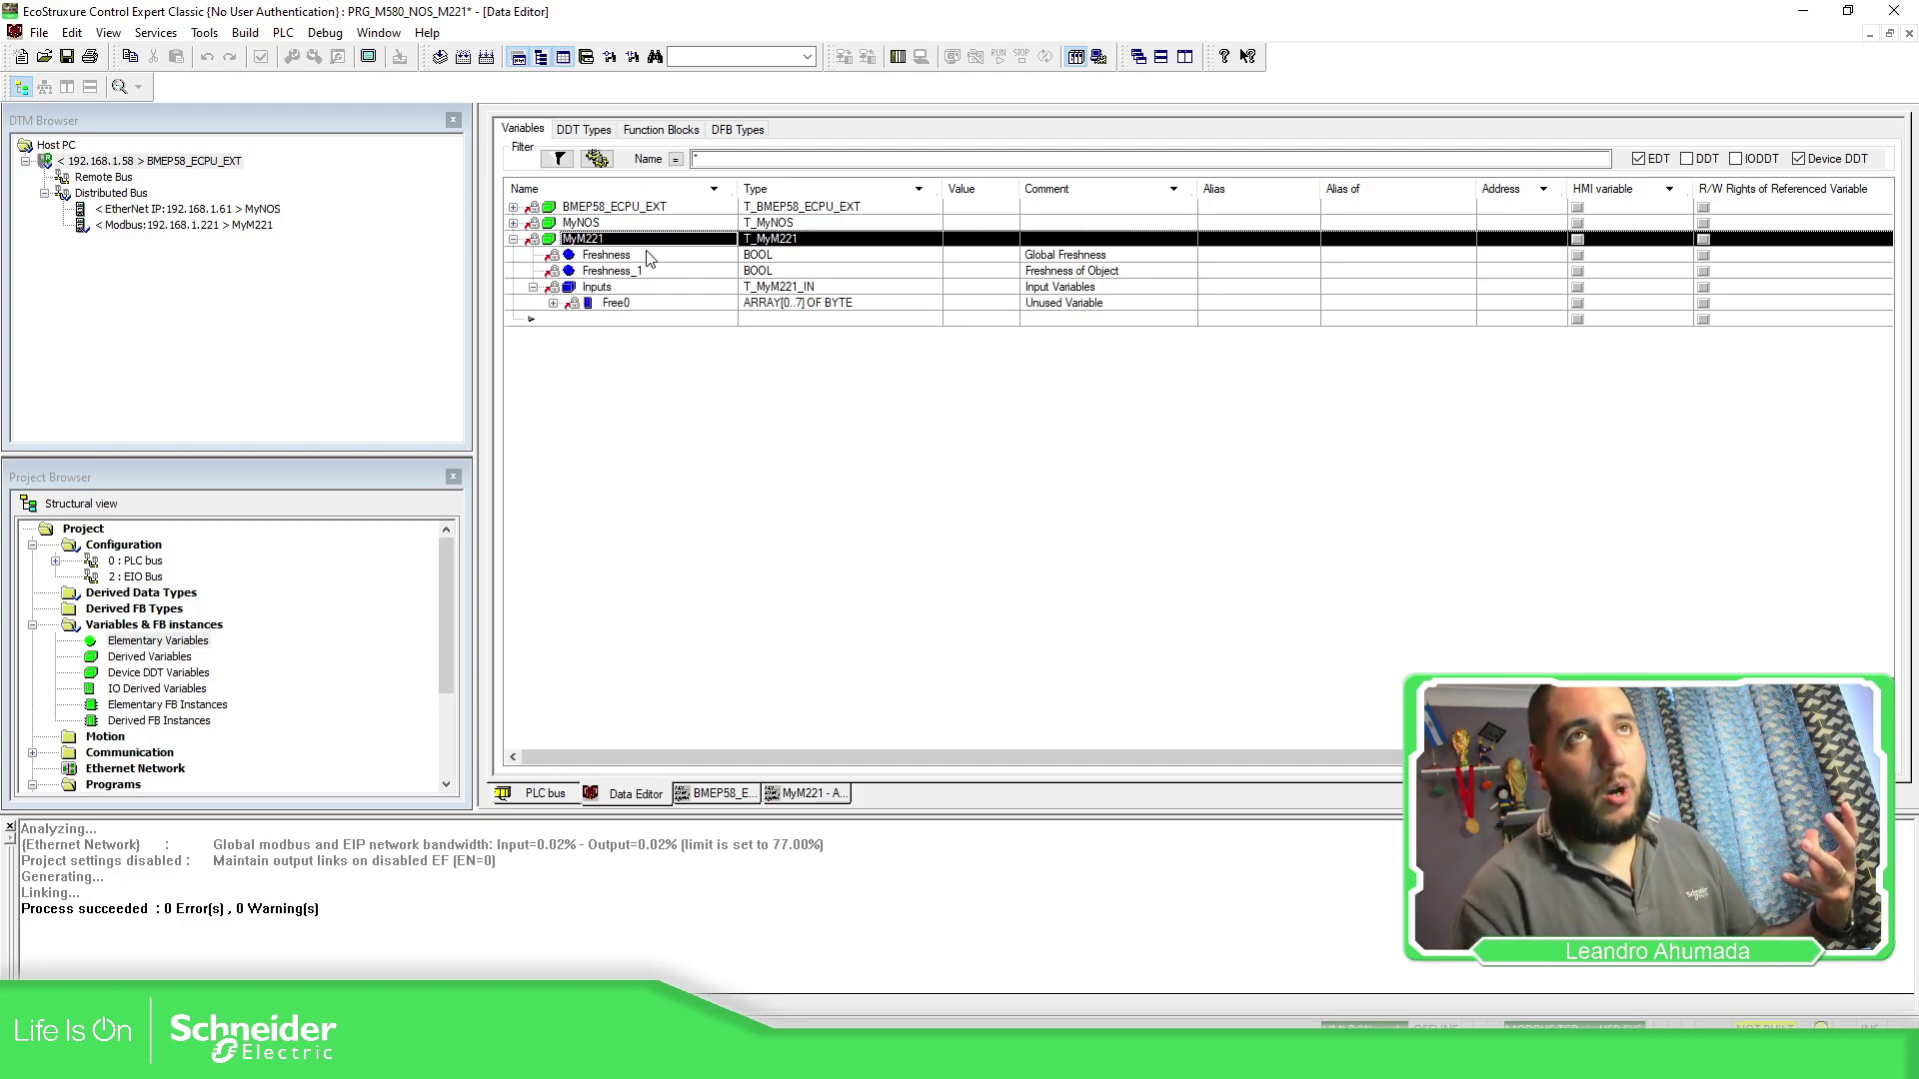
click(651, 305)
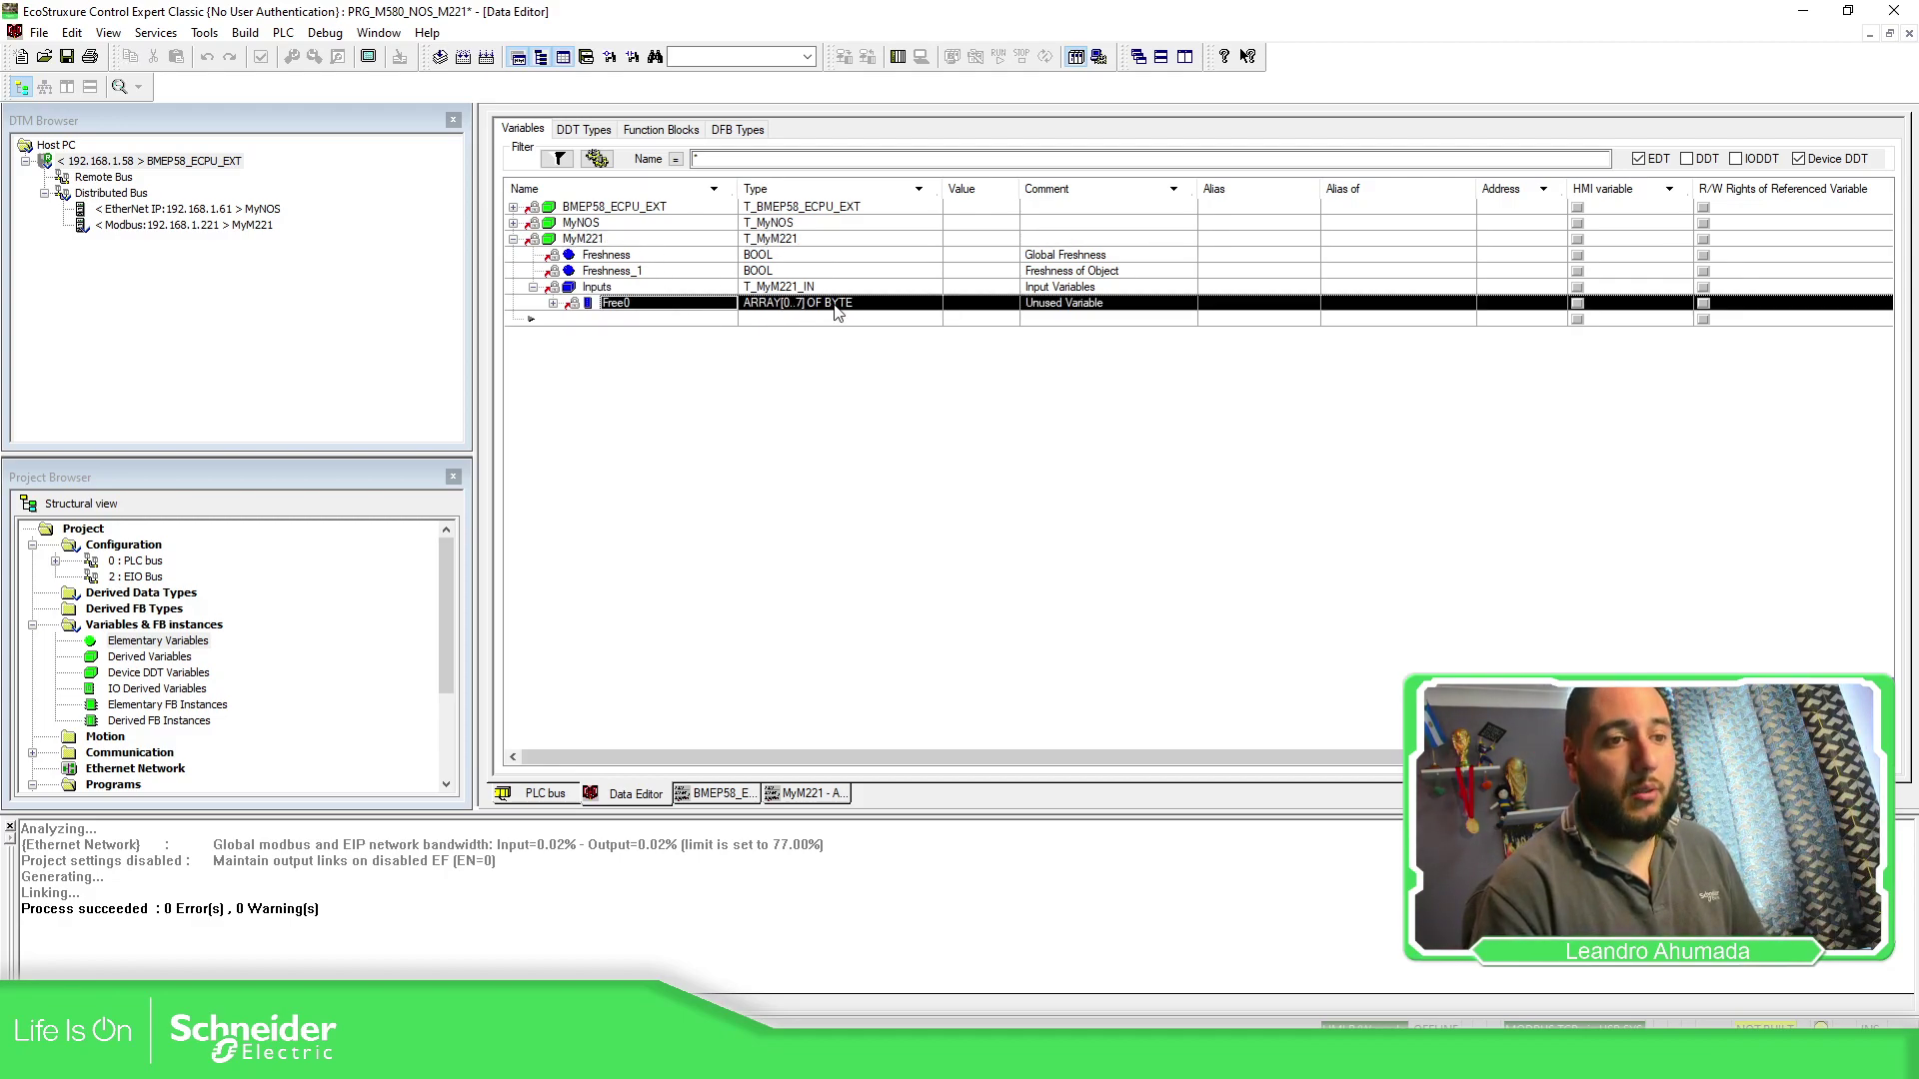
click(552, 304)
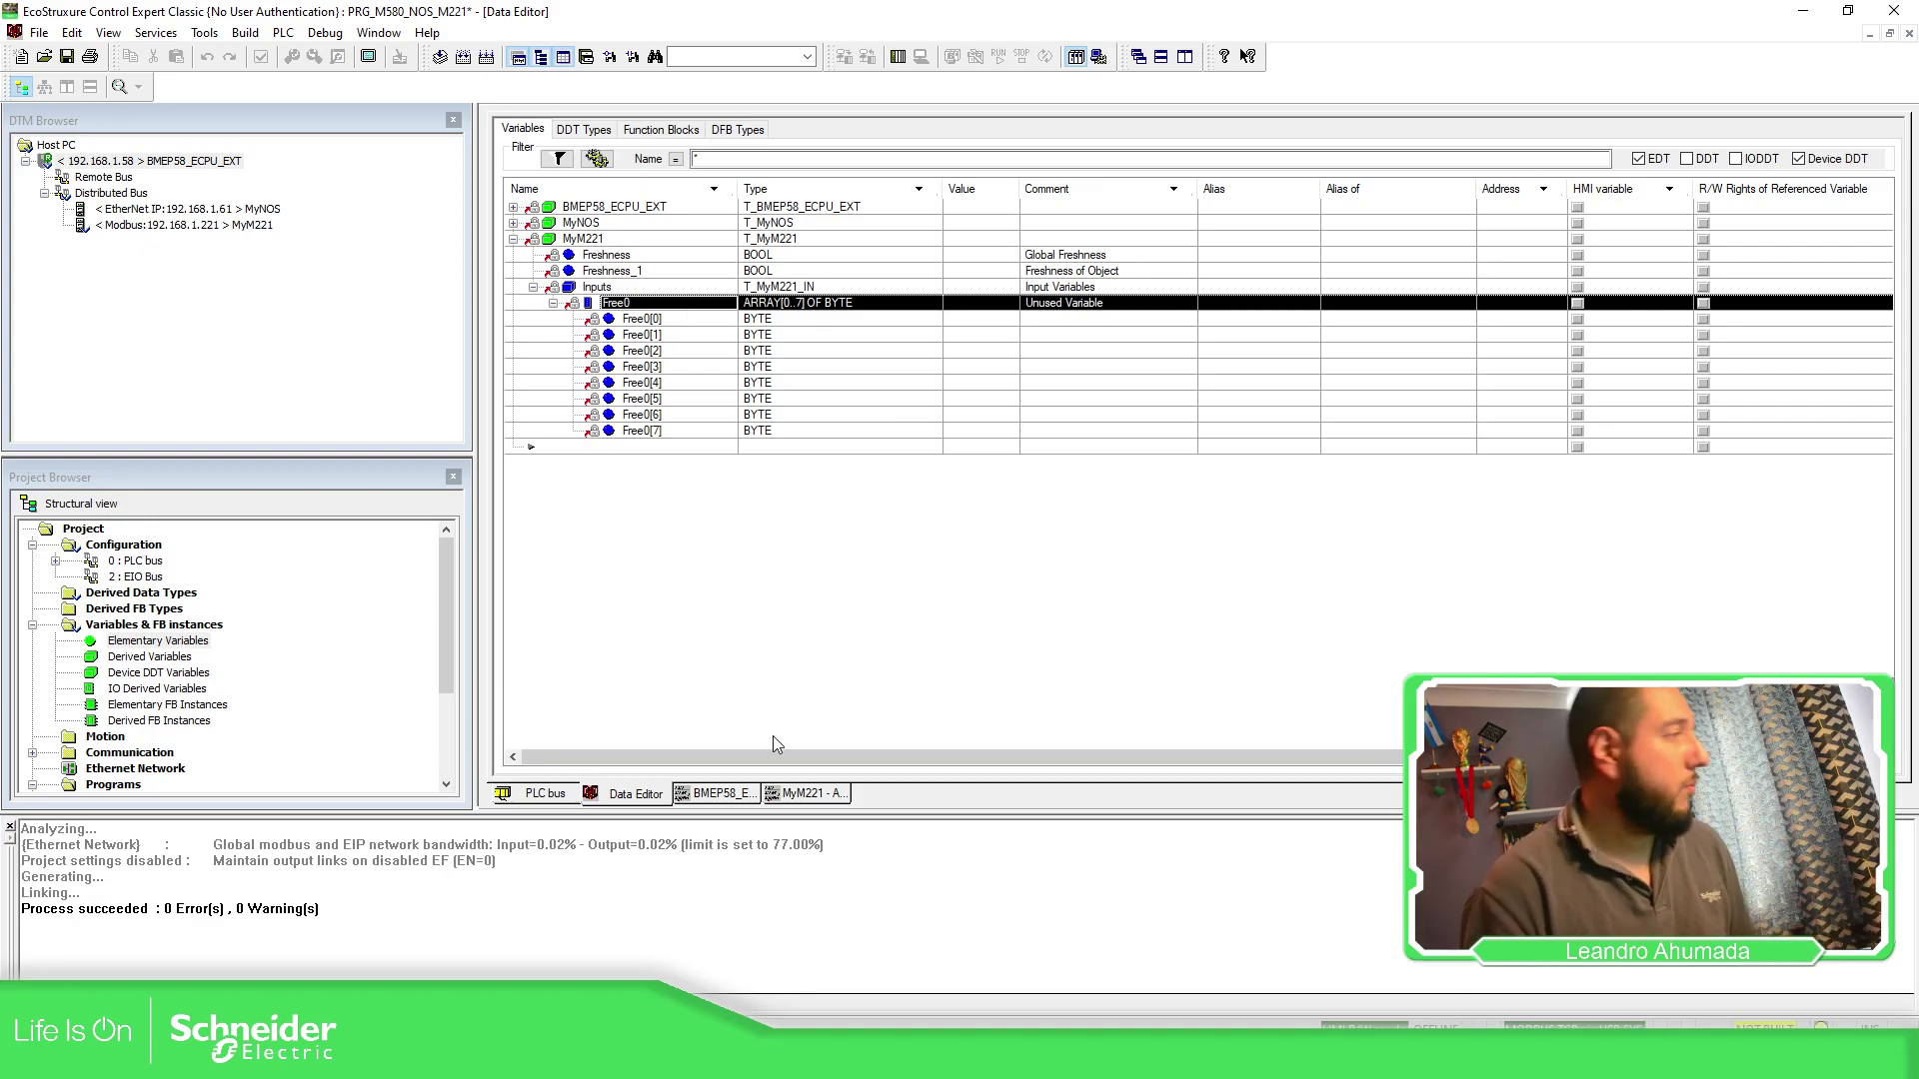
click(800, 796)
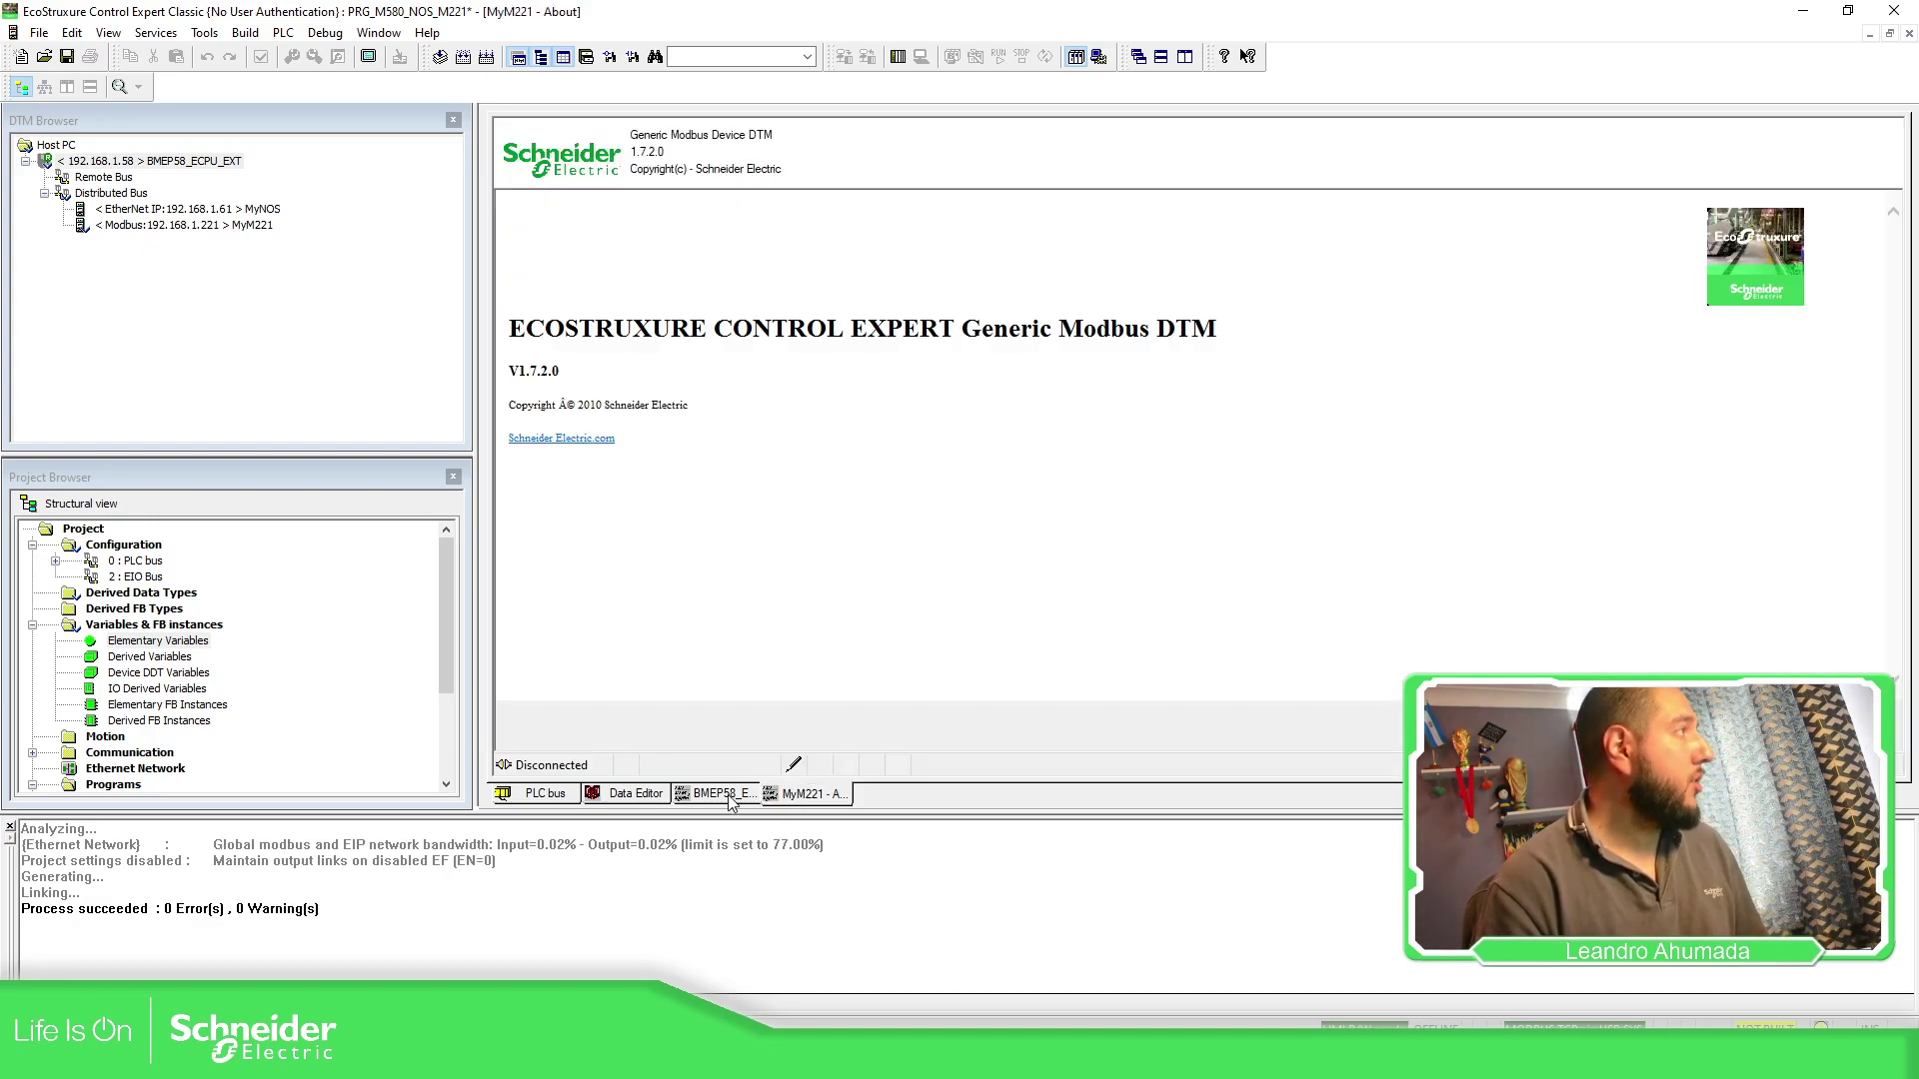
- In Request 001's items, define MW50 as a WORD over input bytes 0 and 1
click(718, 795)
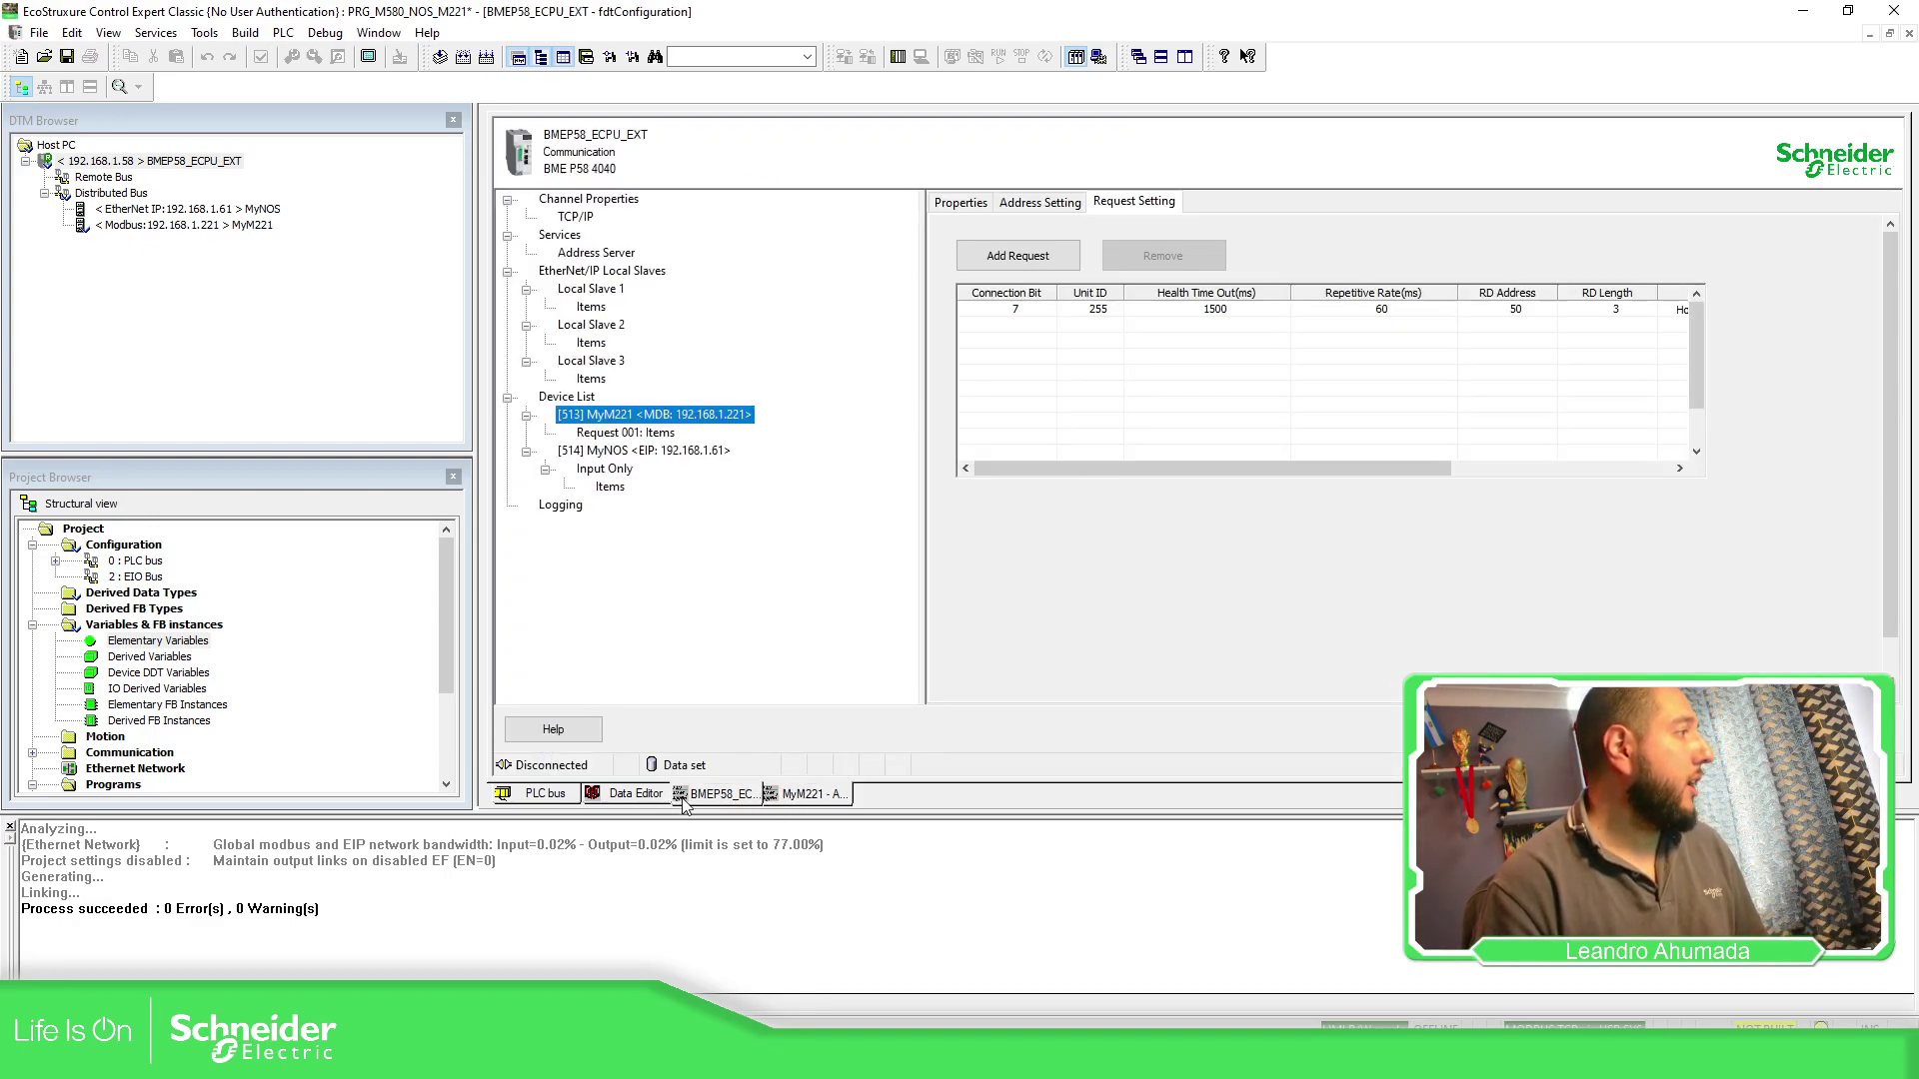
click(972, 204)
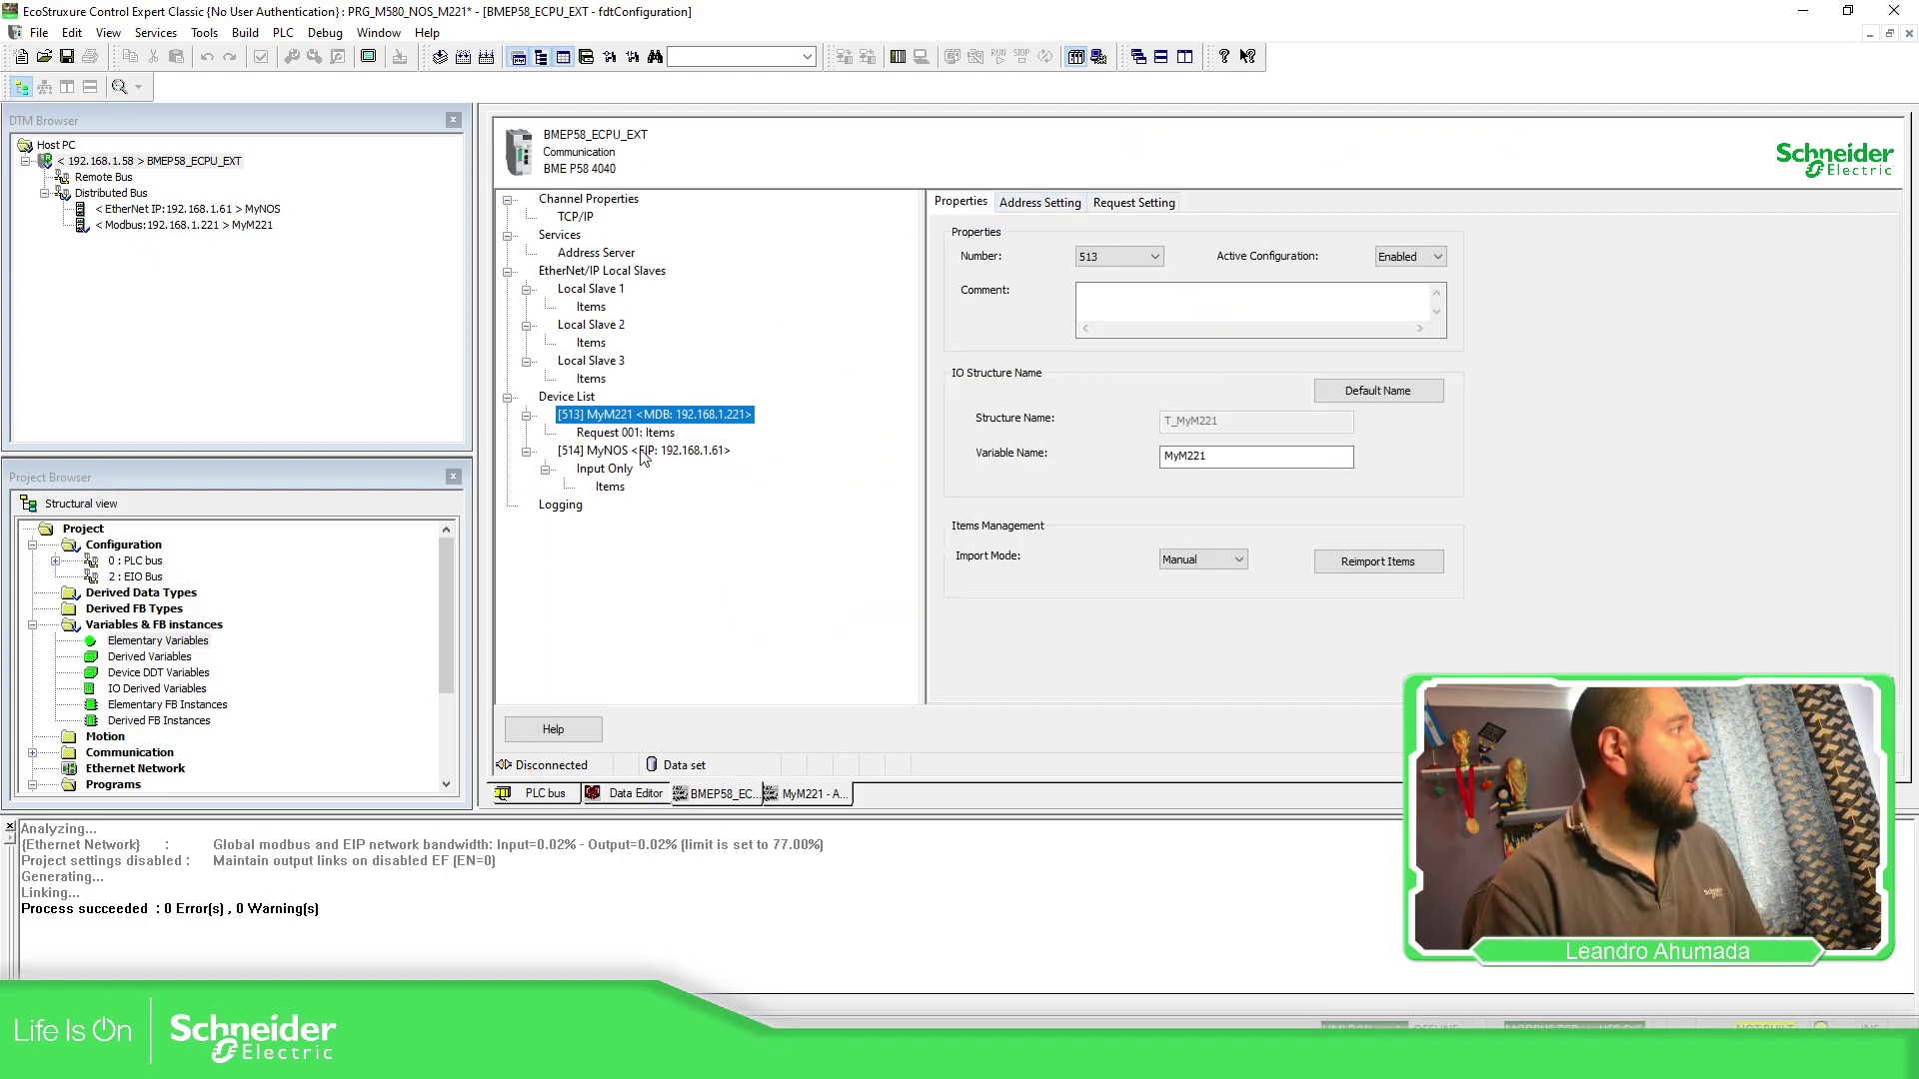
click(610, 433)
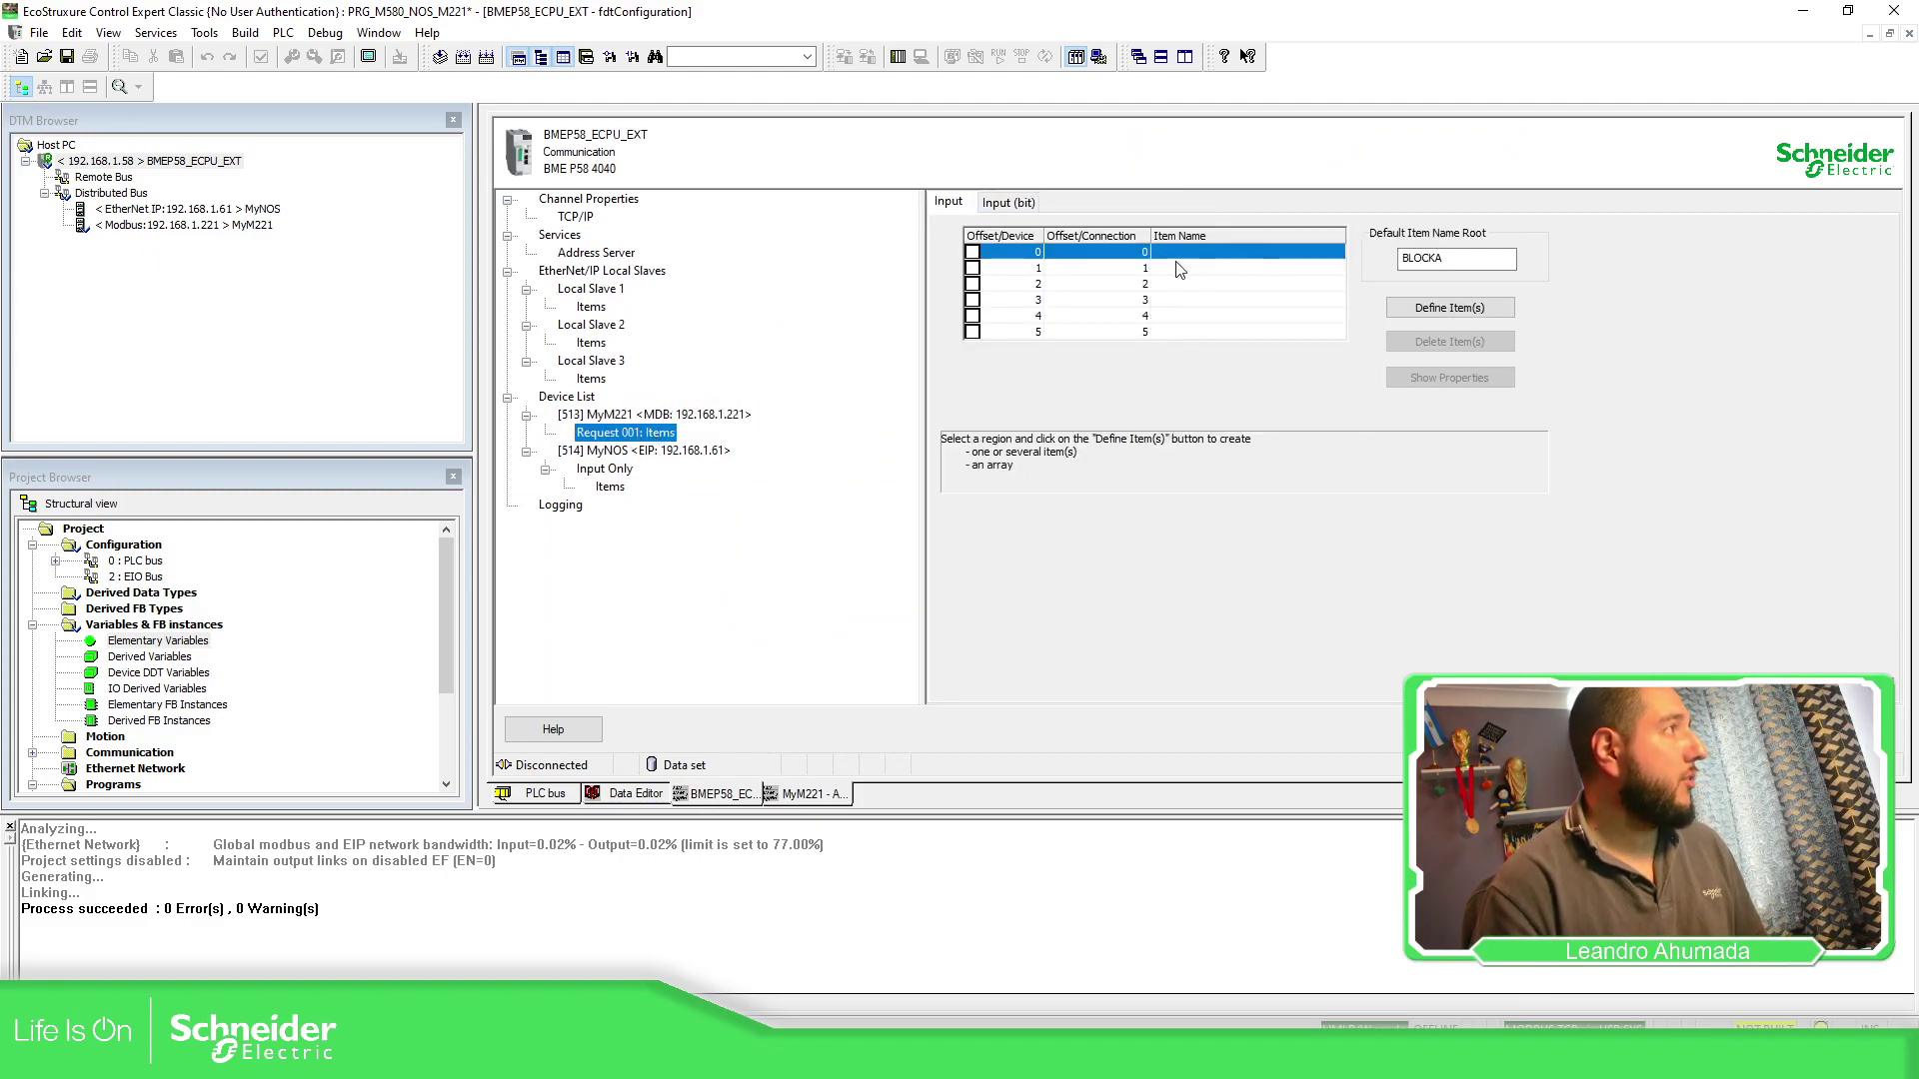
shift+click(1034, 268)
click(1466, 310)
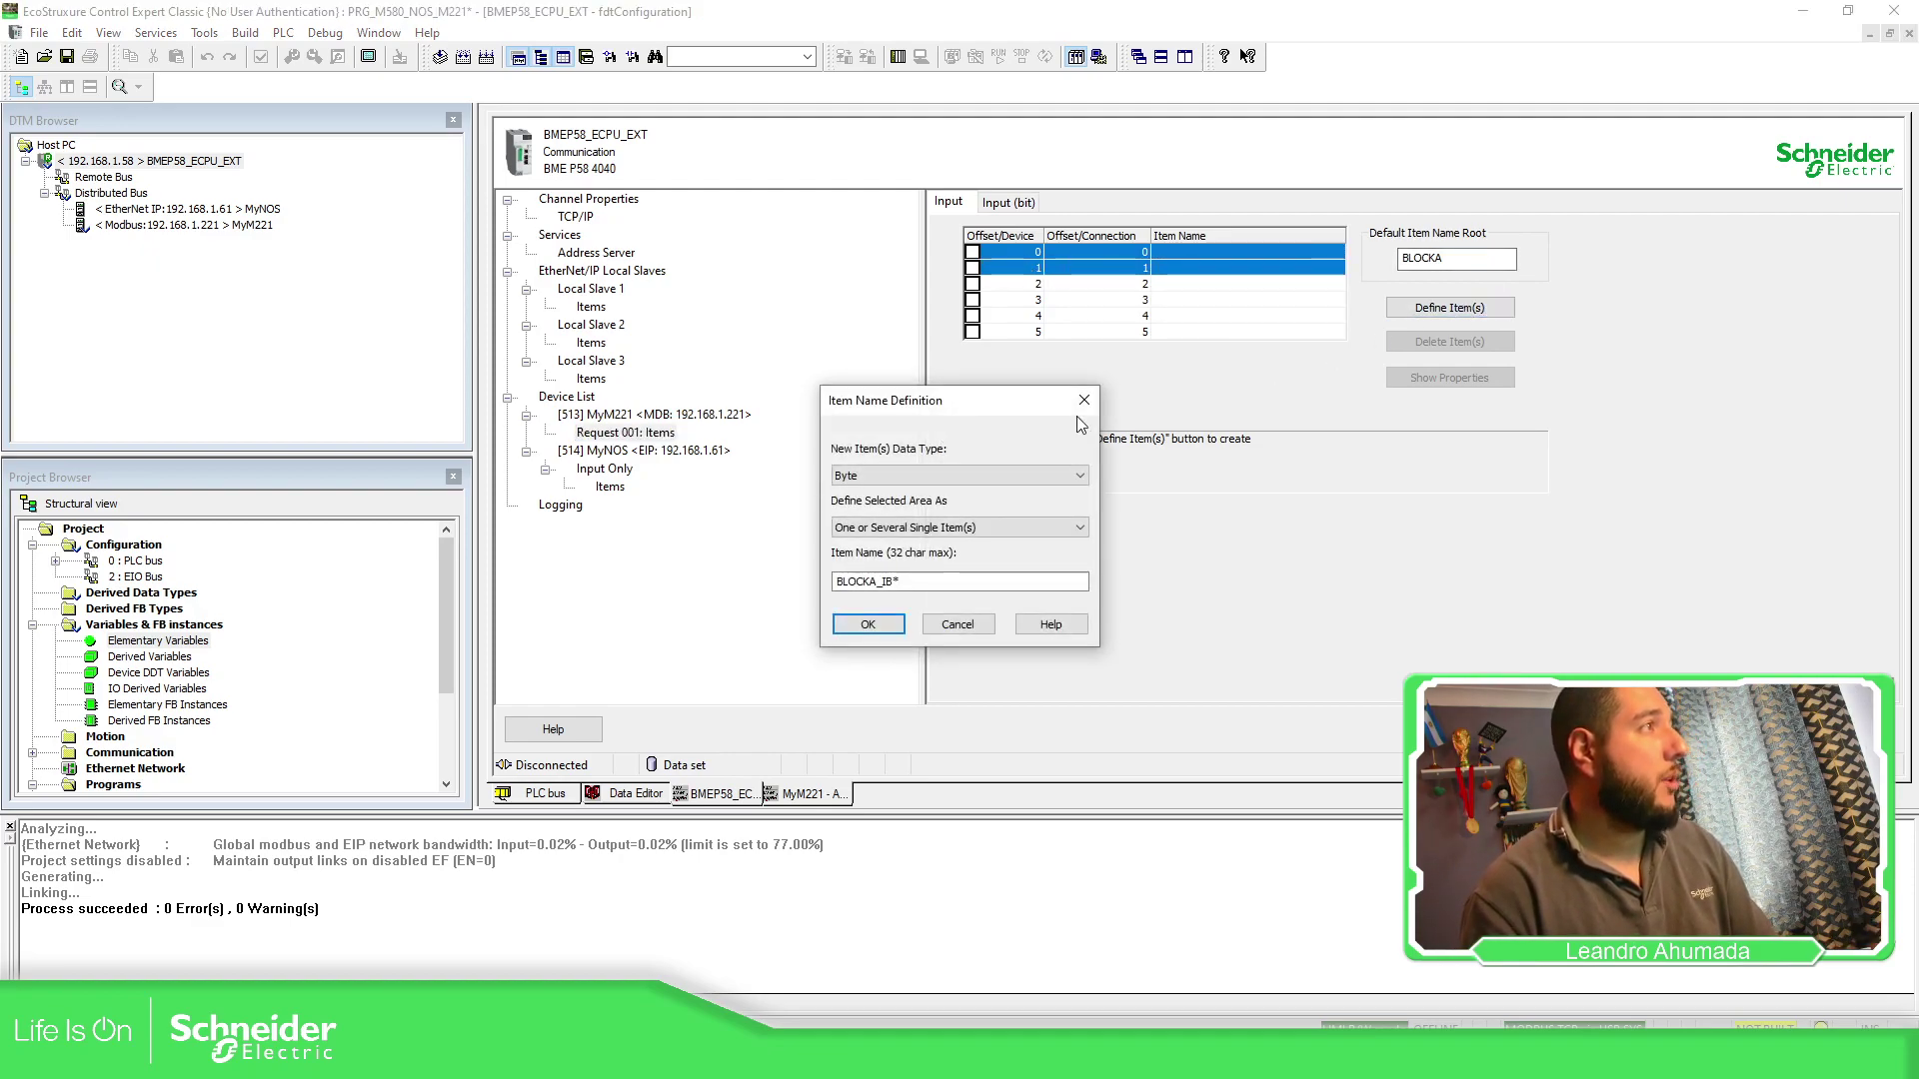
click(925, 472)
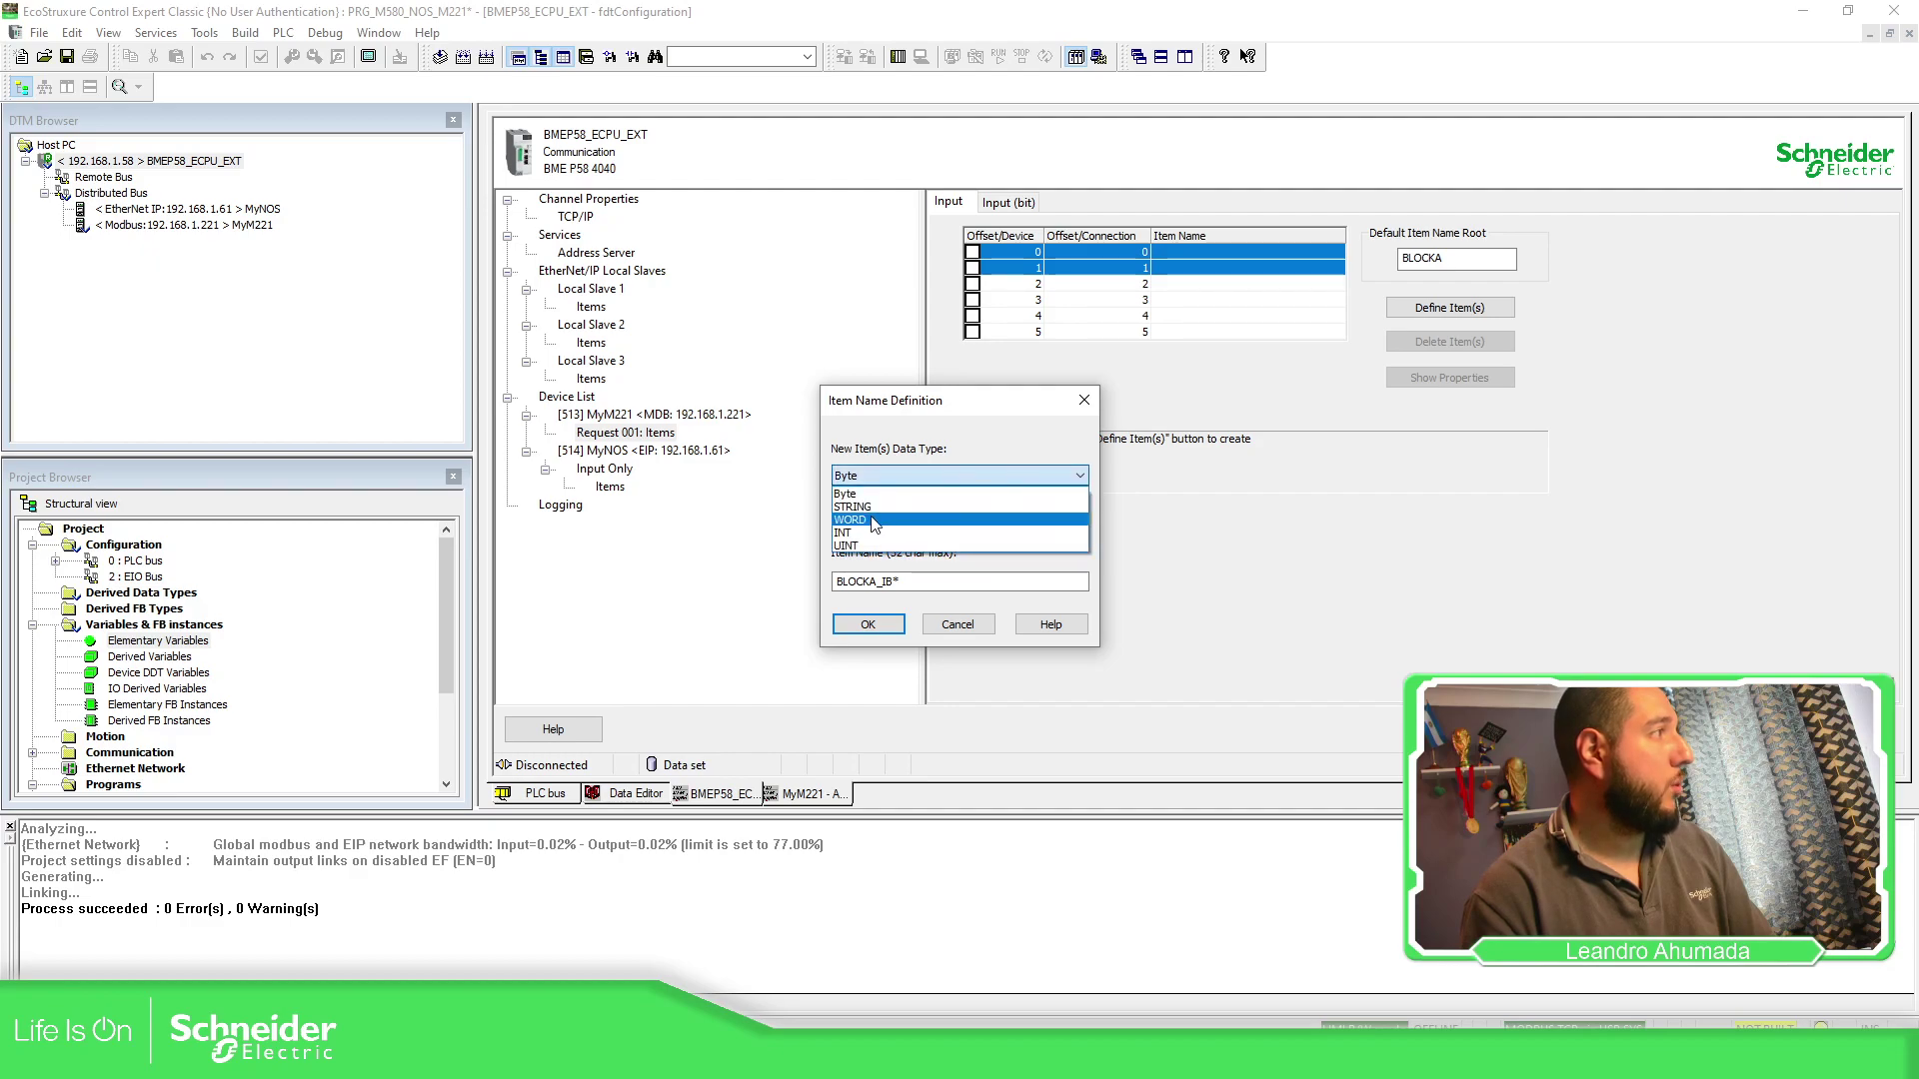
click(879, 519)
text(MW50)
click(868, 623)
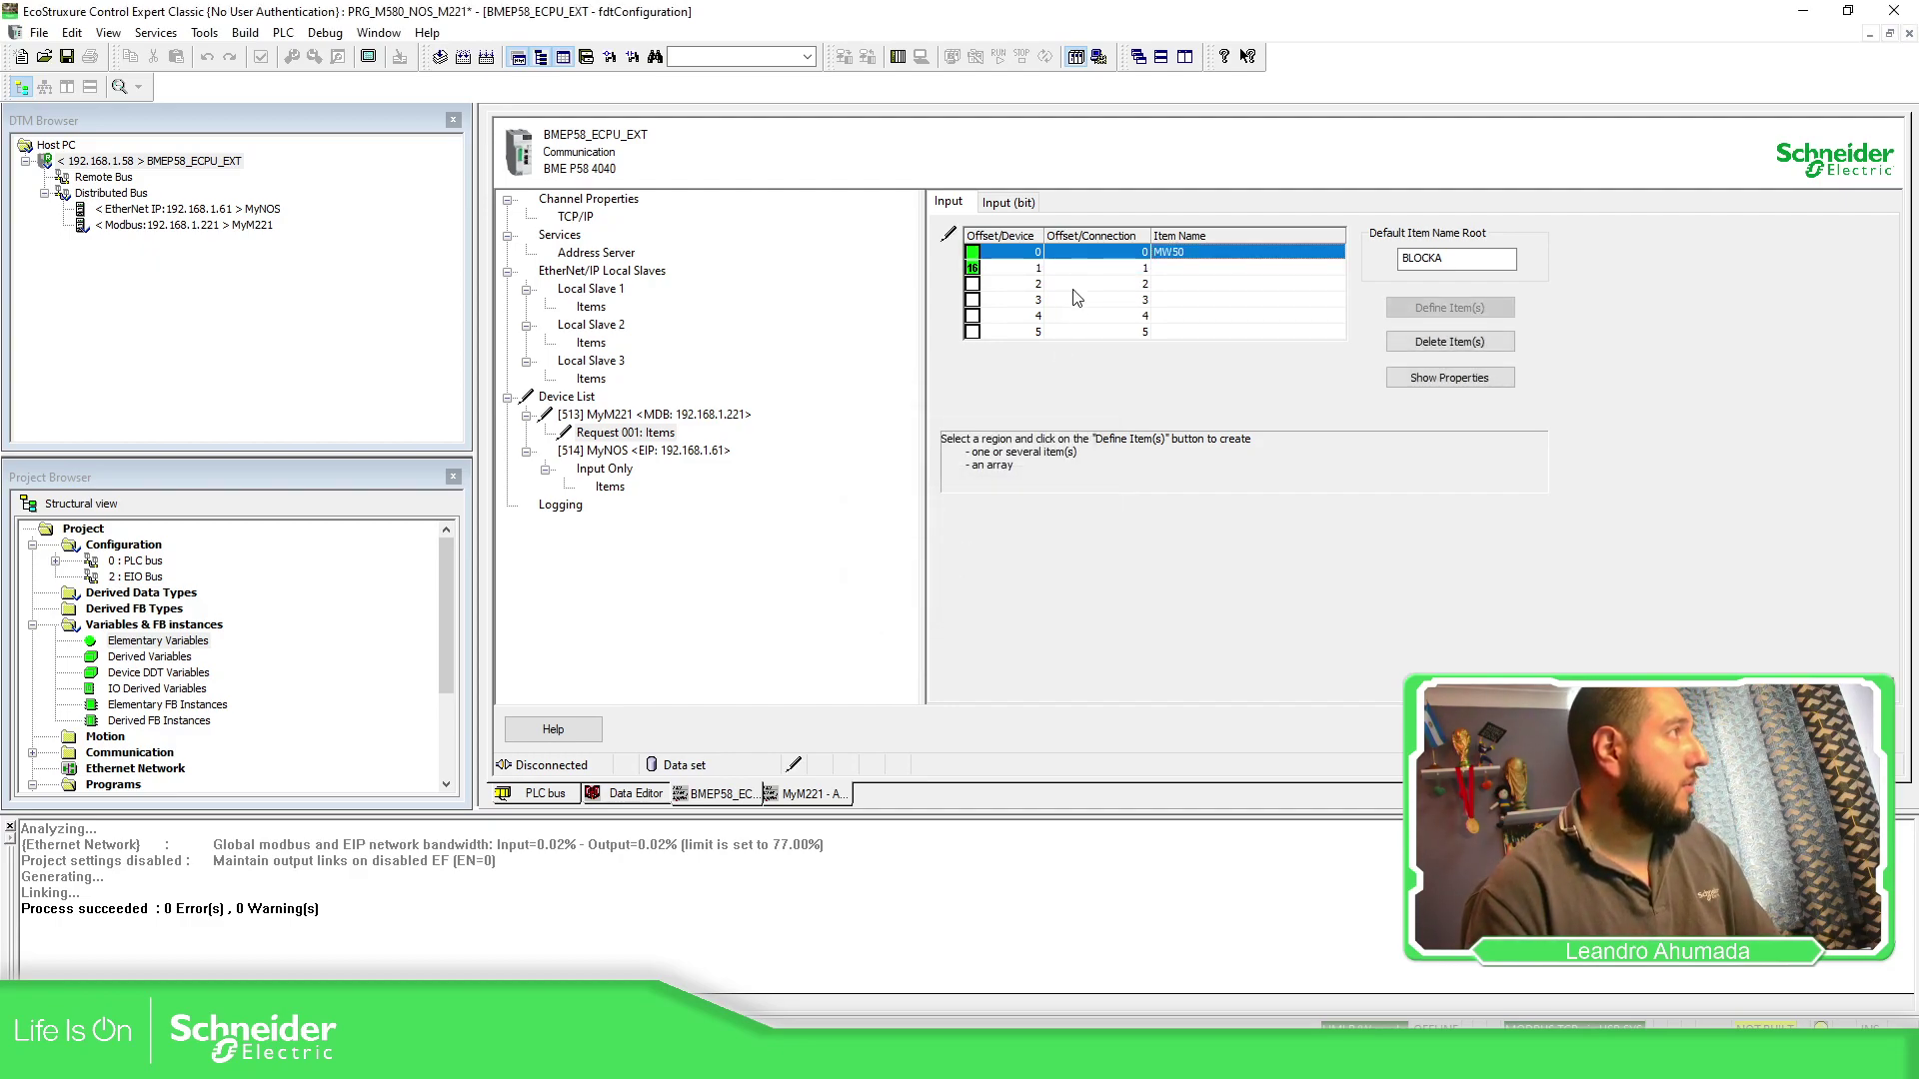
- Define MW51 as a WORD over input bytes 2 and 3
drag(1077, 284, 1279, 302)
click(1464, 308)
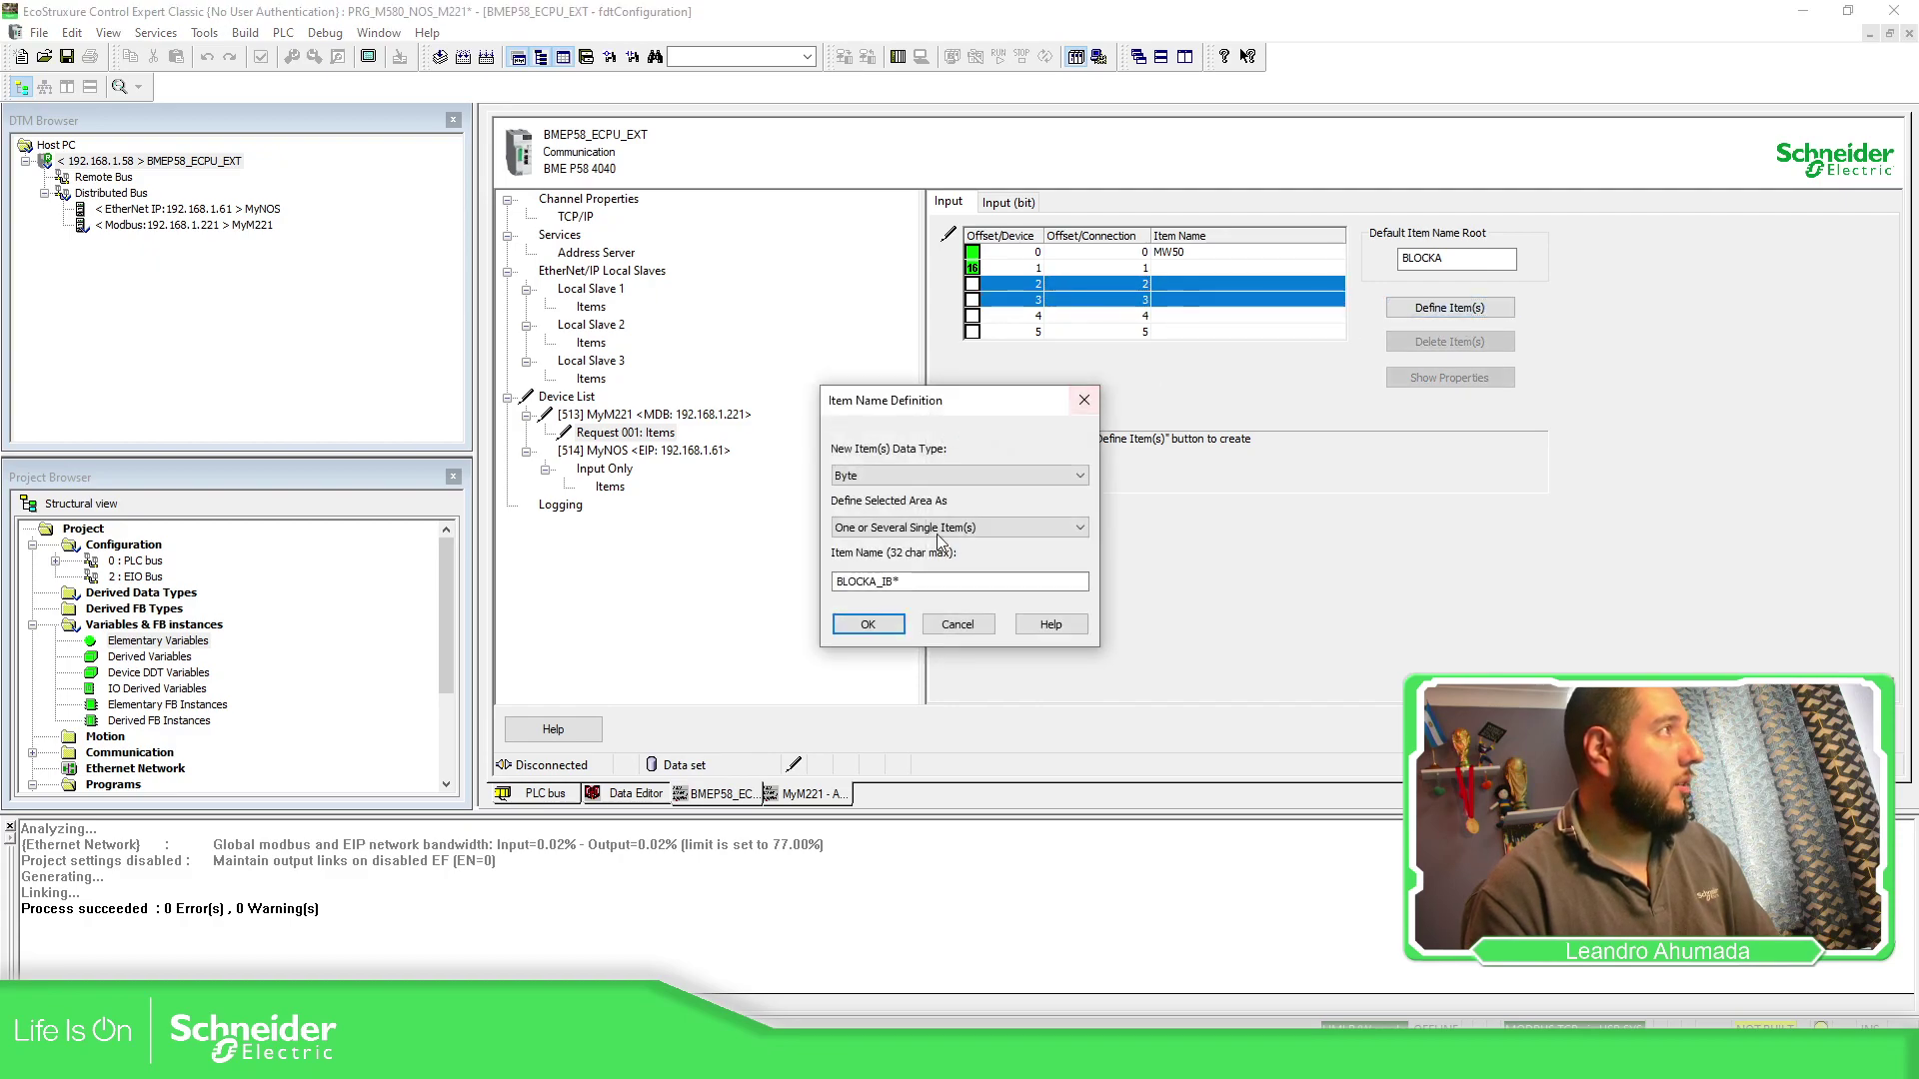
text(MW51)
click(959, 476)
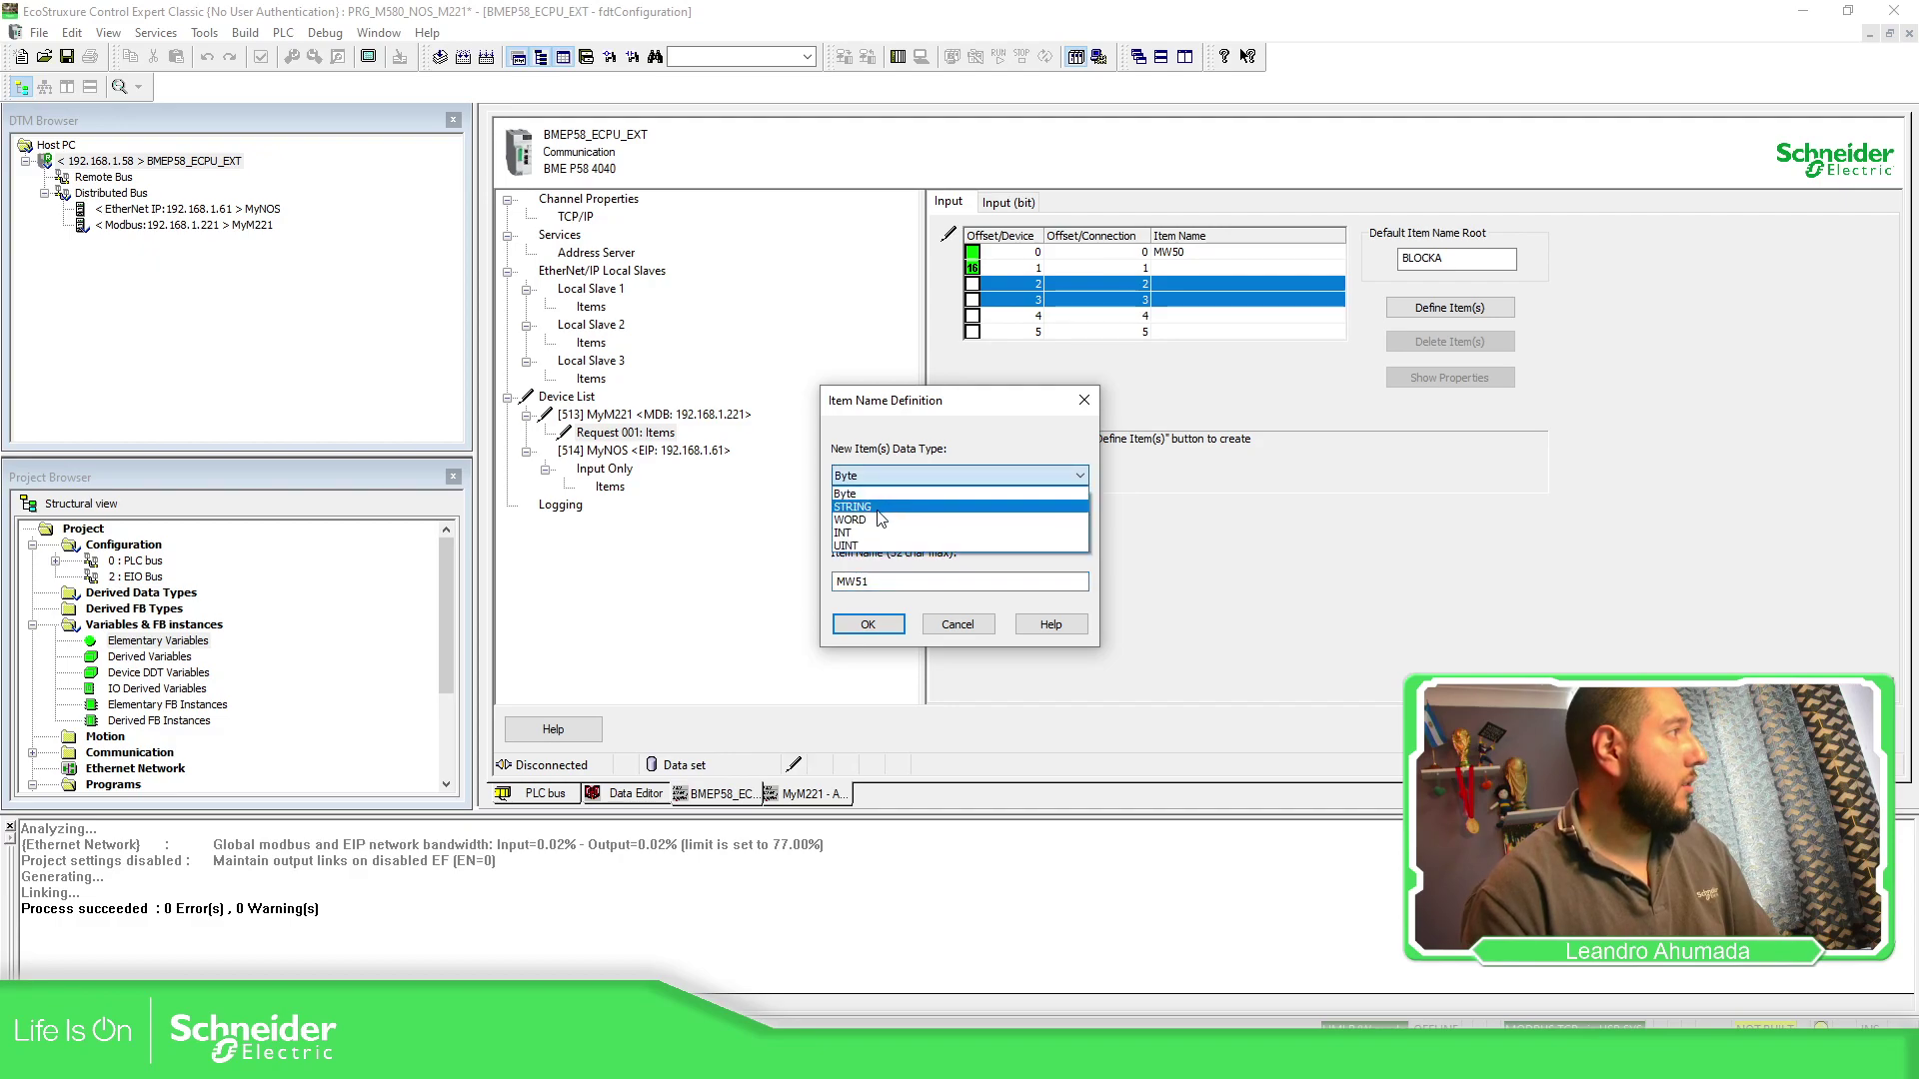
click(885, 544)
click(868, 624)
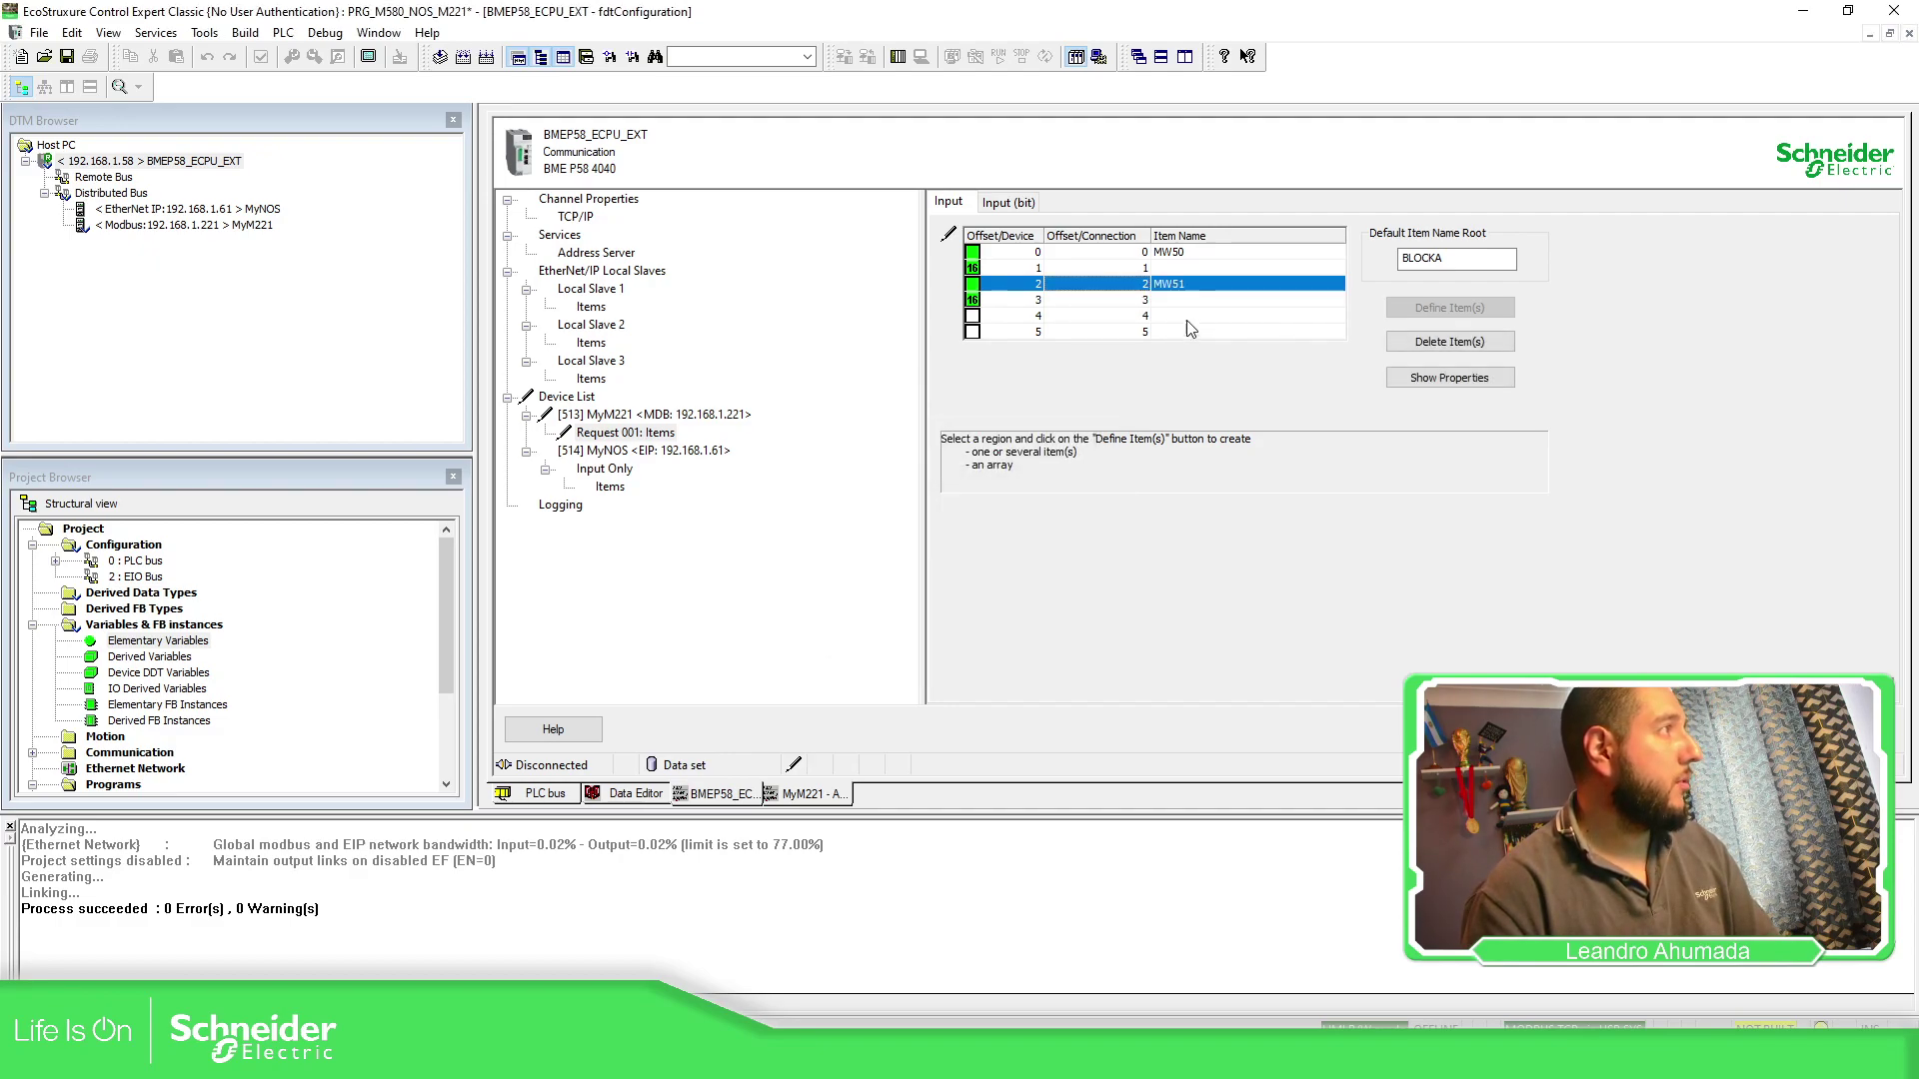
- Define MW52 as a WORD over input bytes 4 and 5
click(1192, 316)
shift+click(1204, 334)
click(1449, 308)
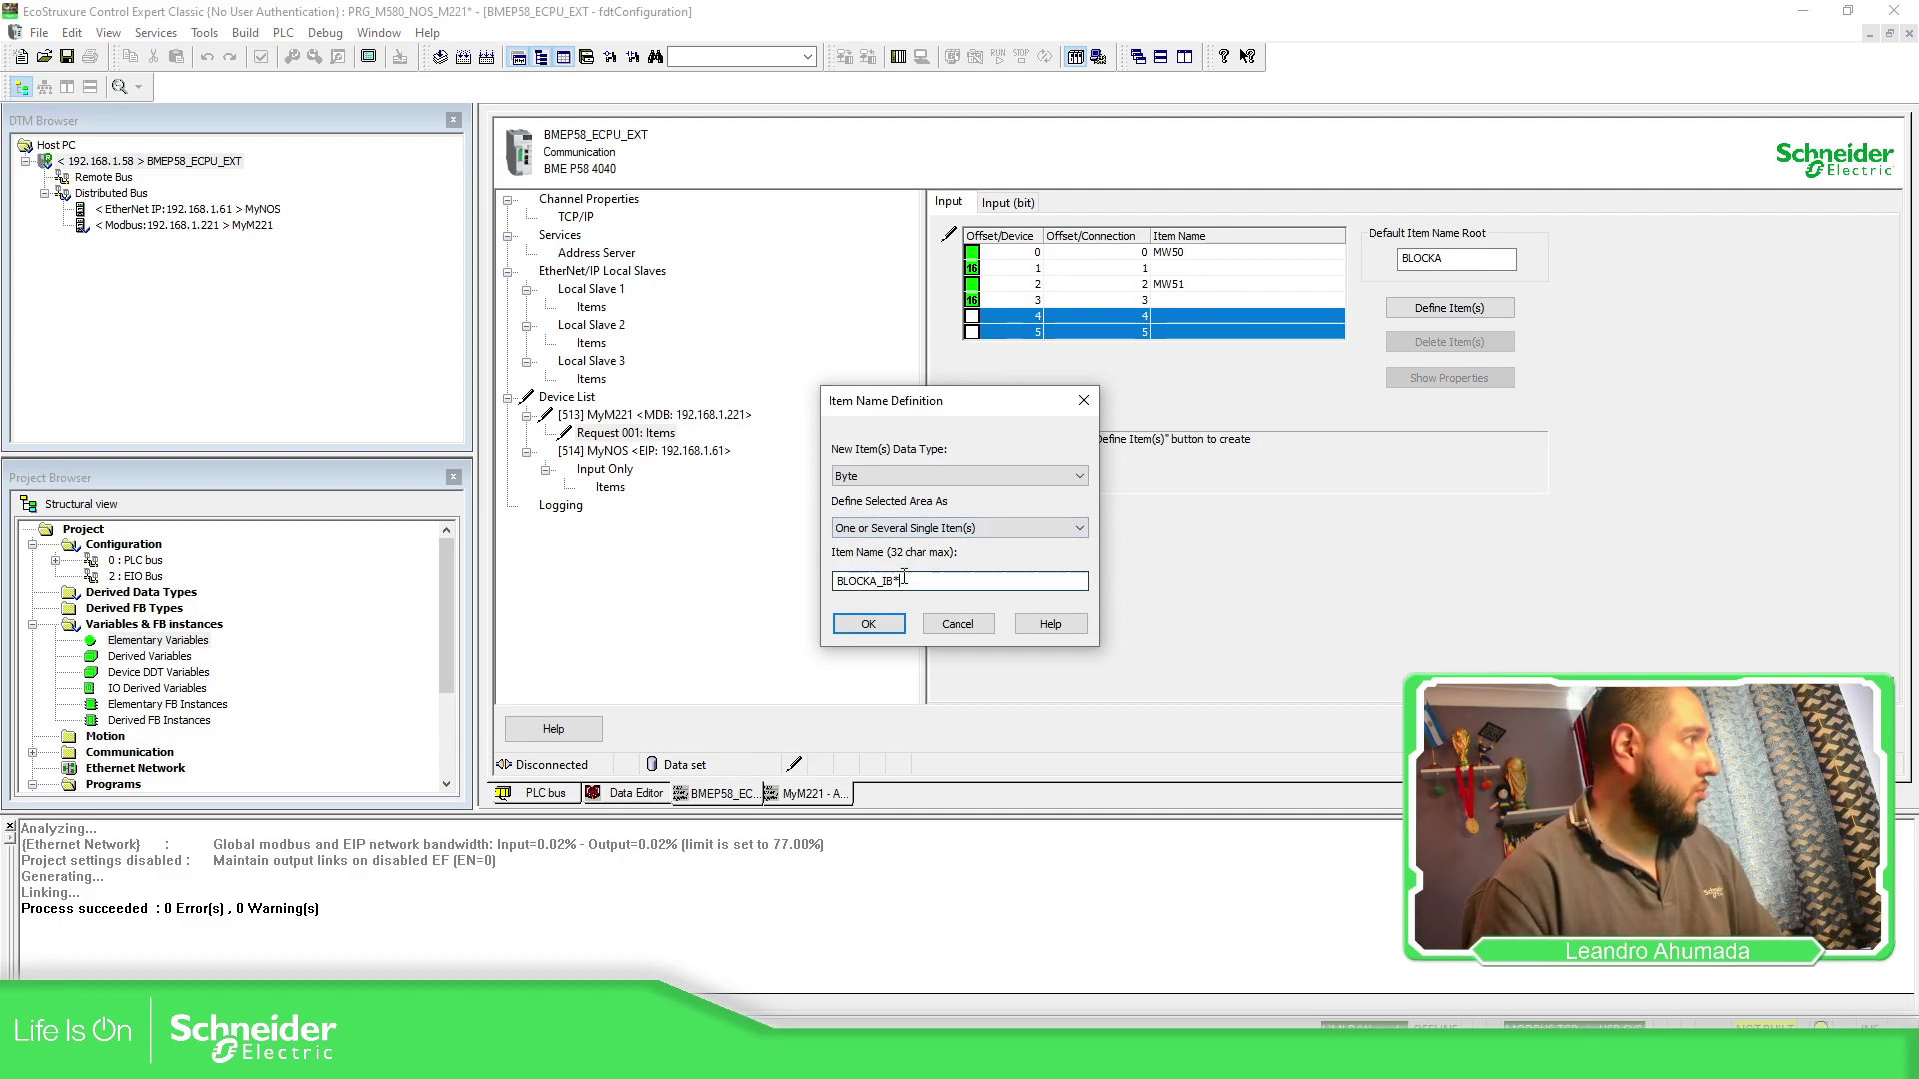
drag(1086, 582, 800, 572)
text(MW52)
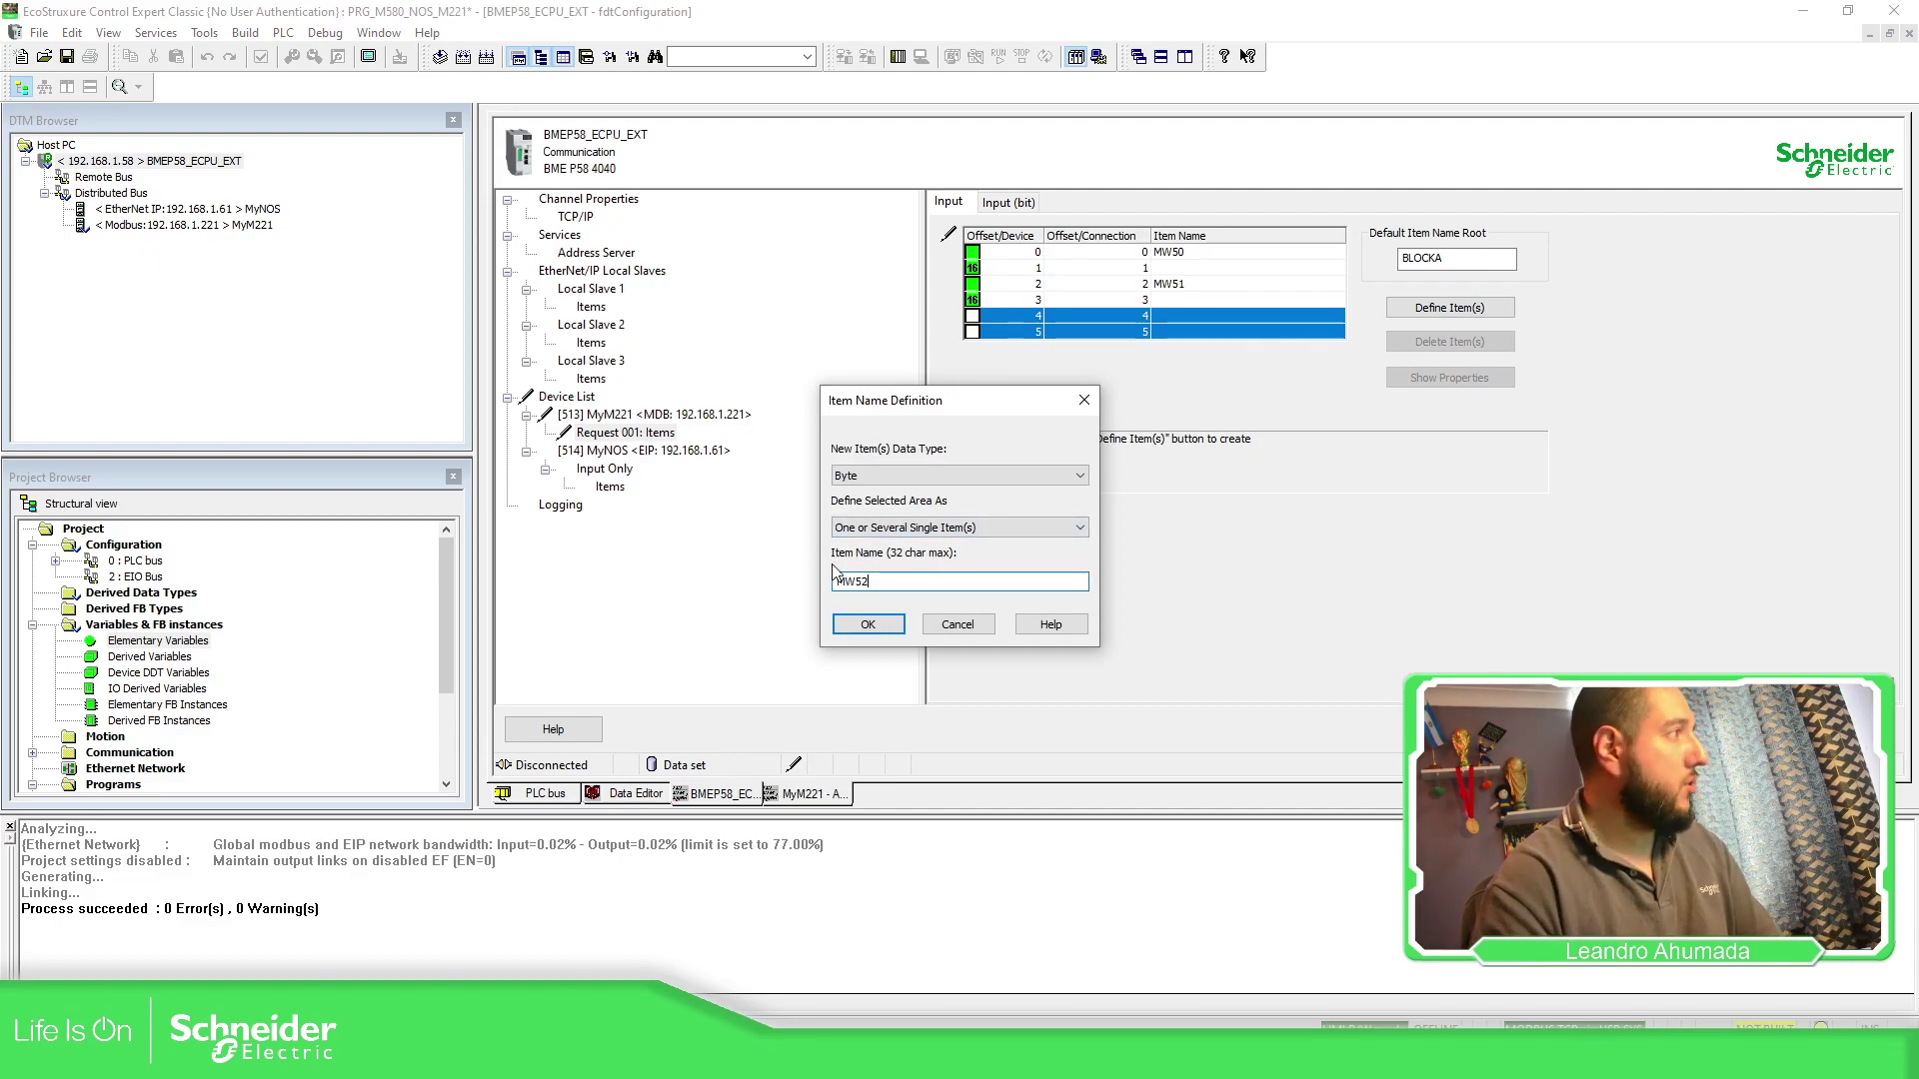
click(960, 475)
click(885, 517)
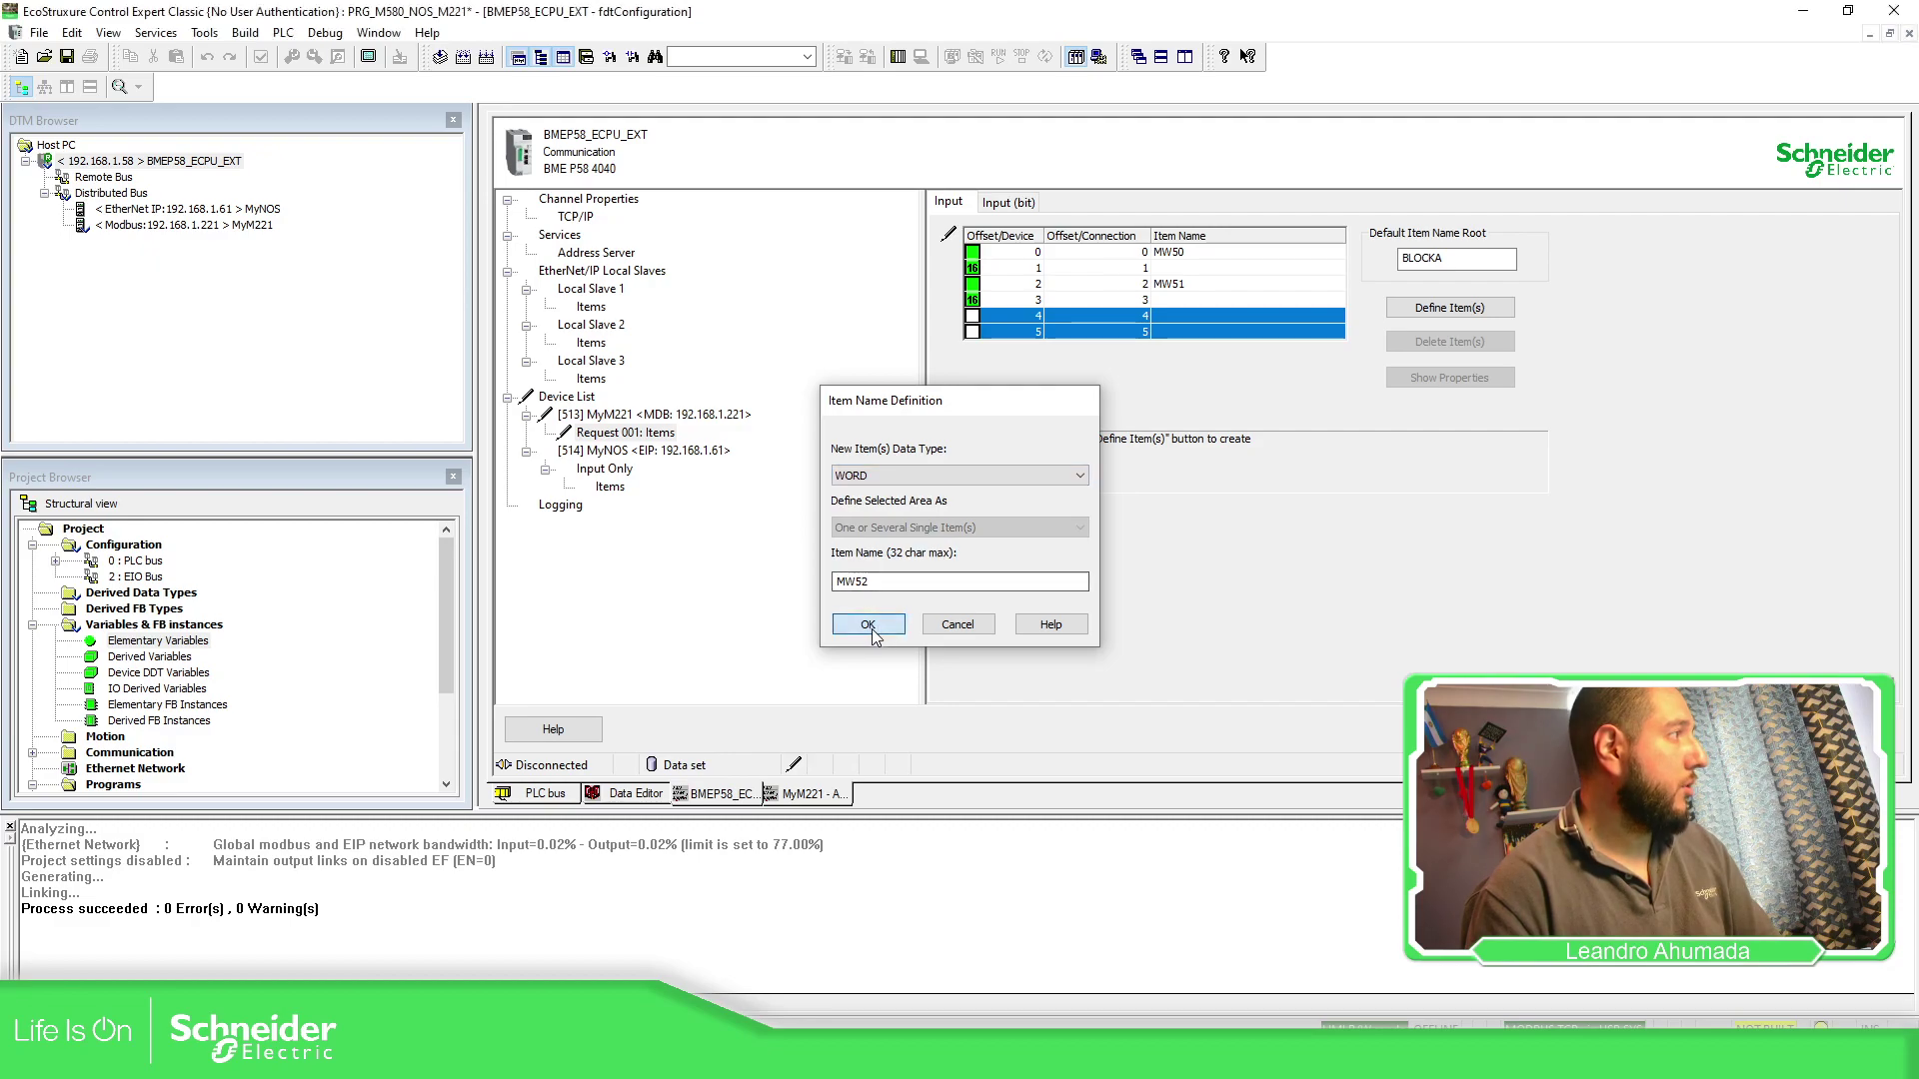
click(867, 624)
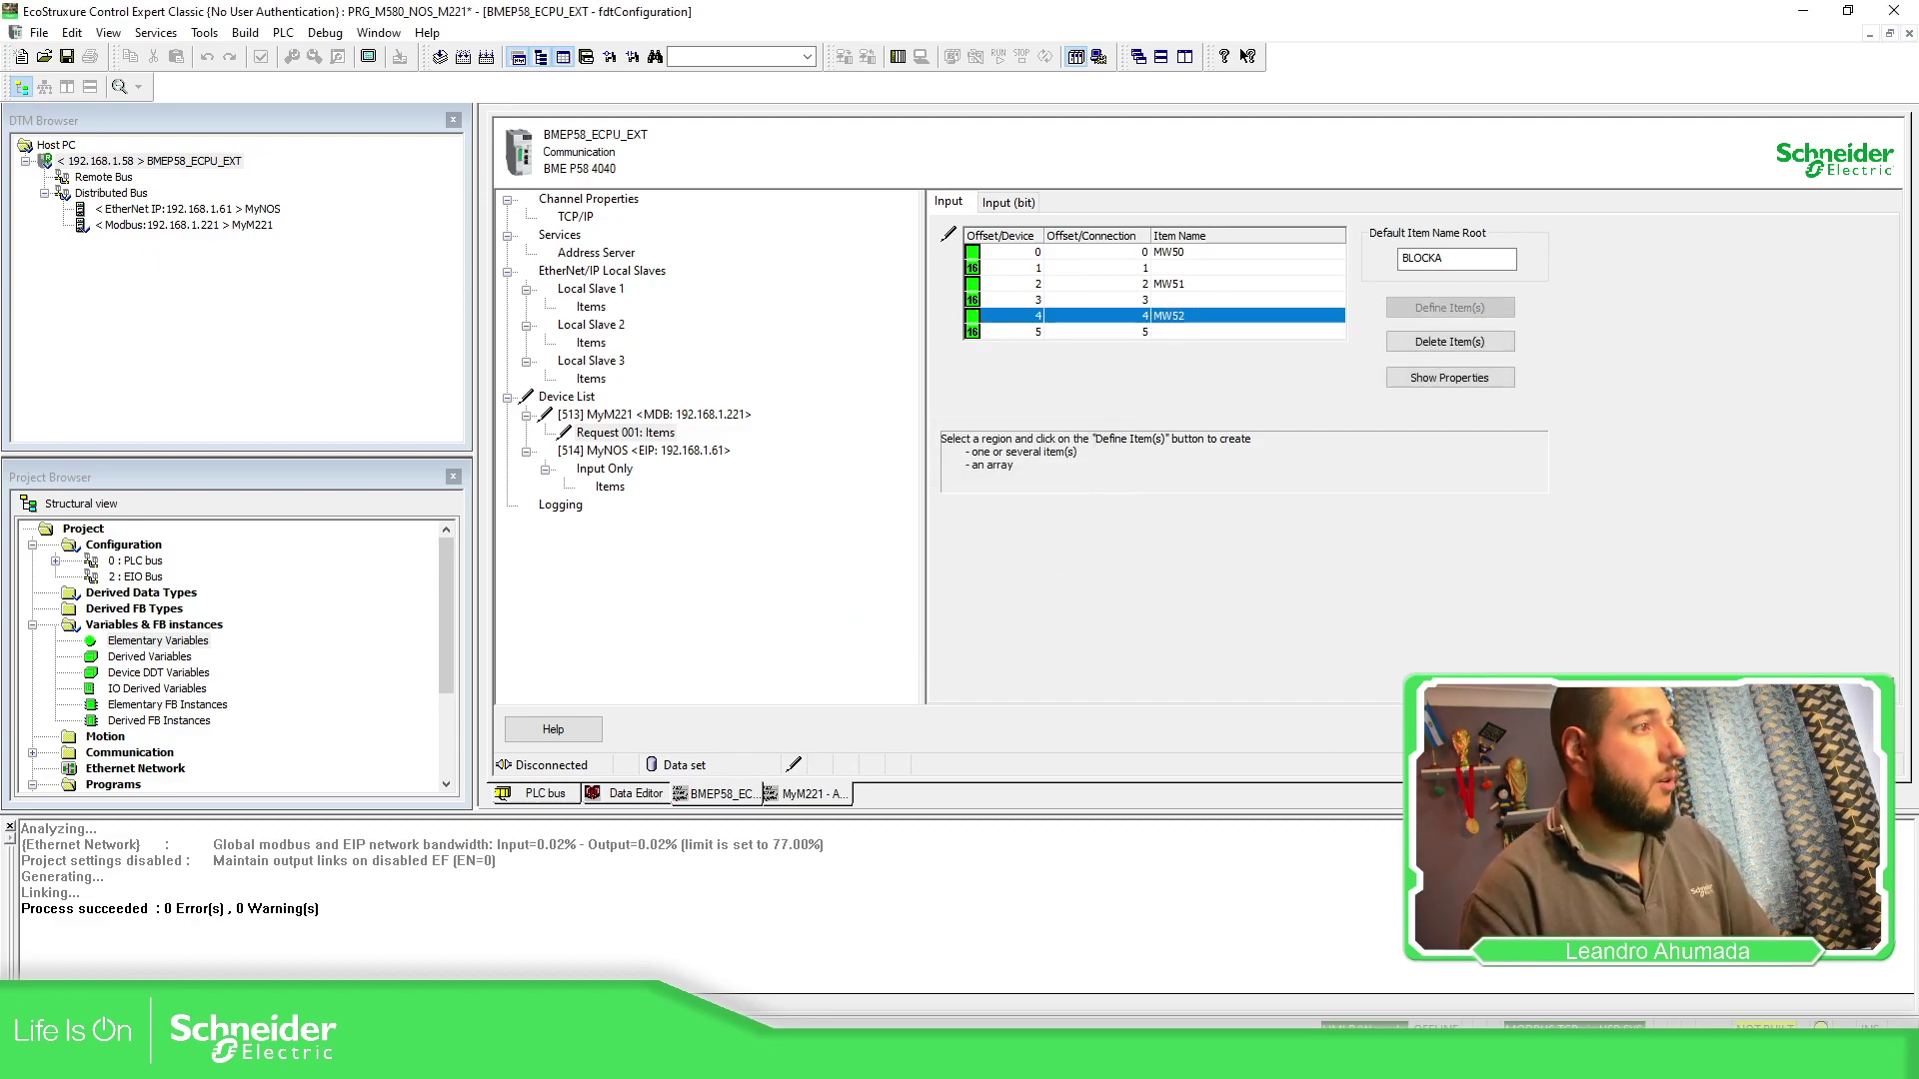
click(629, 796)
click(513, 240)
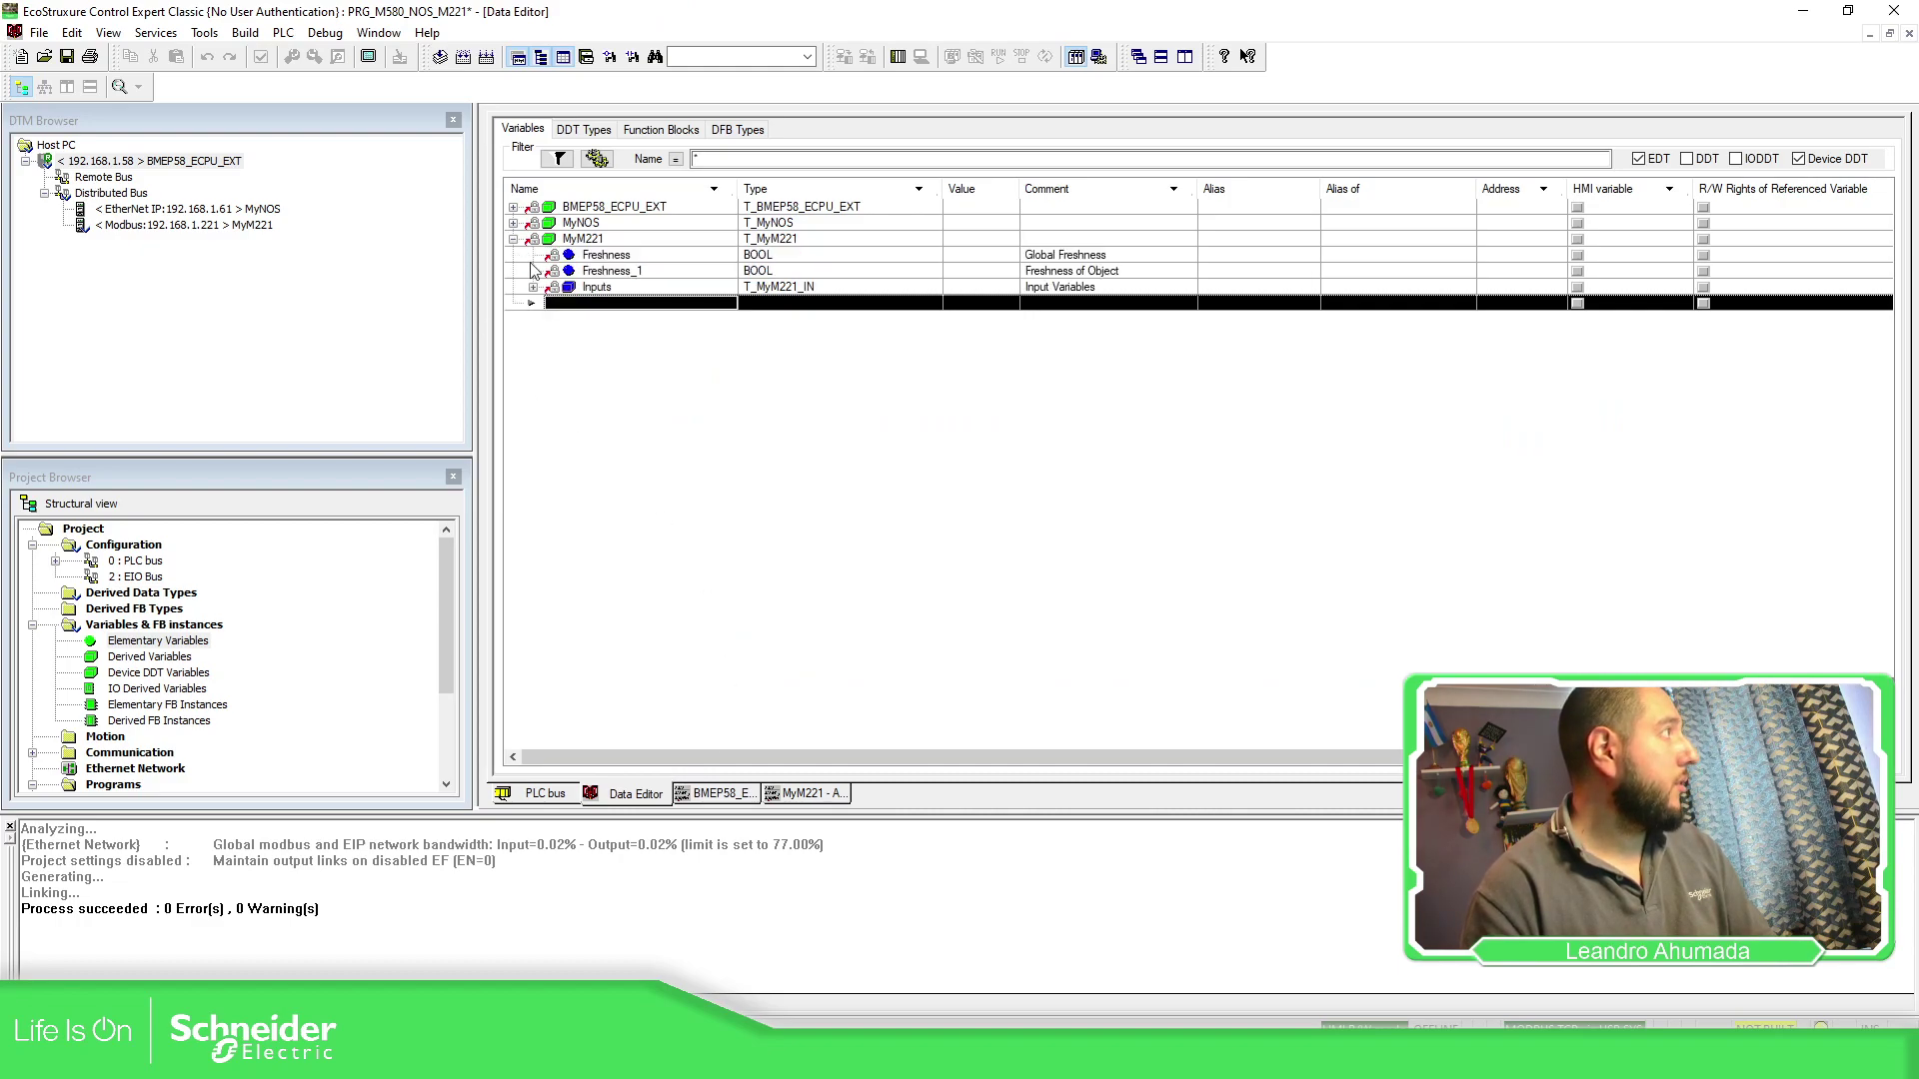
click(533, 288)
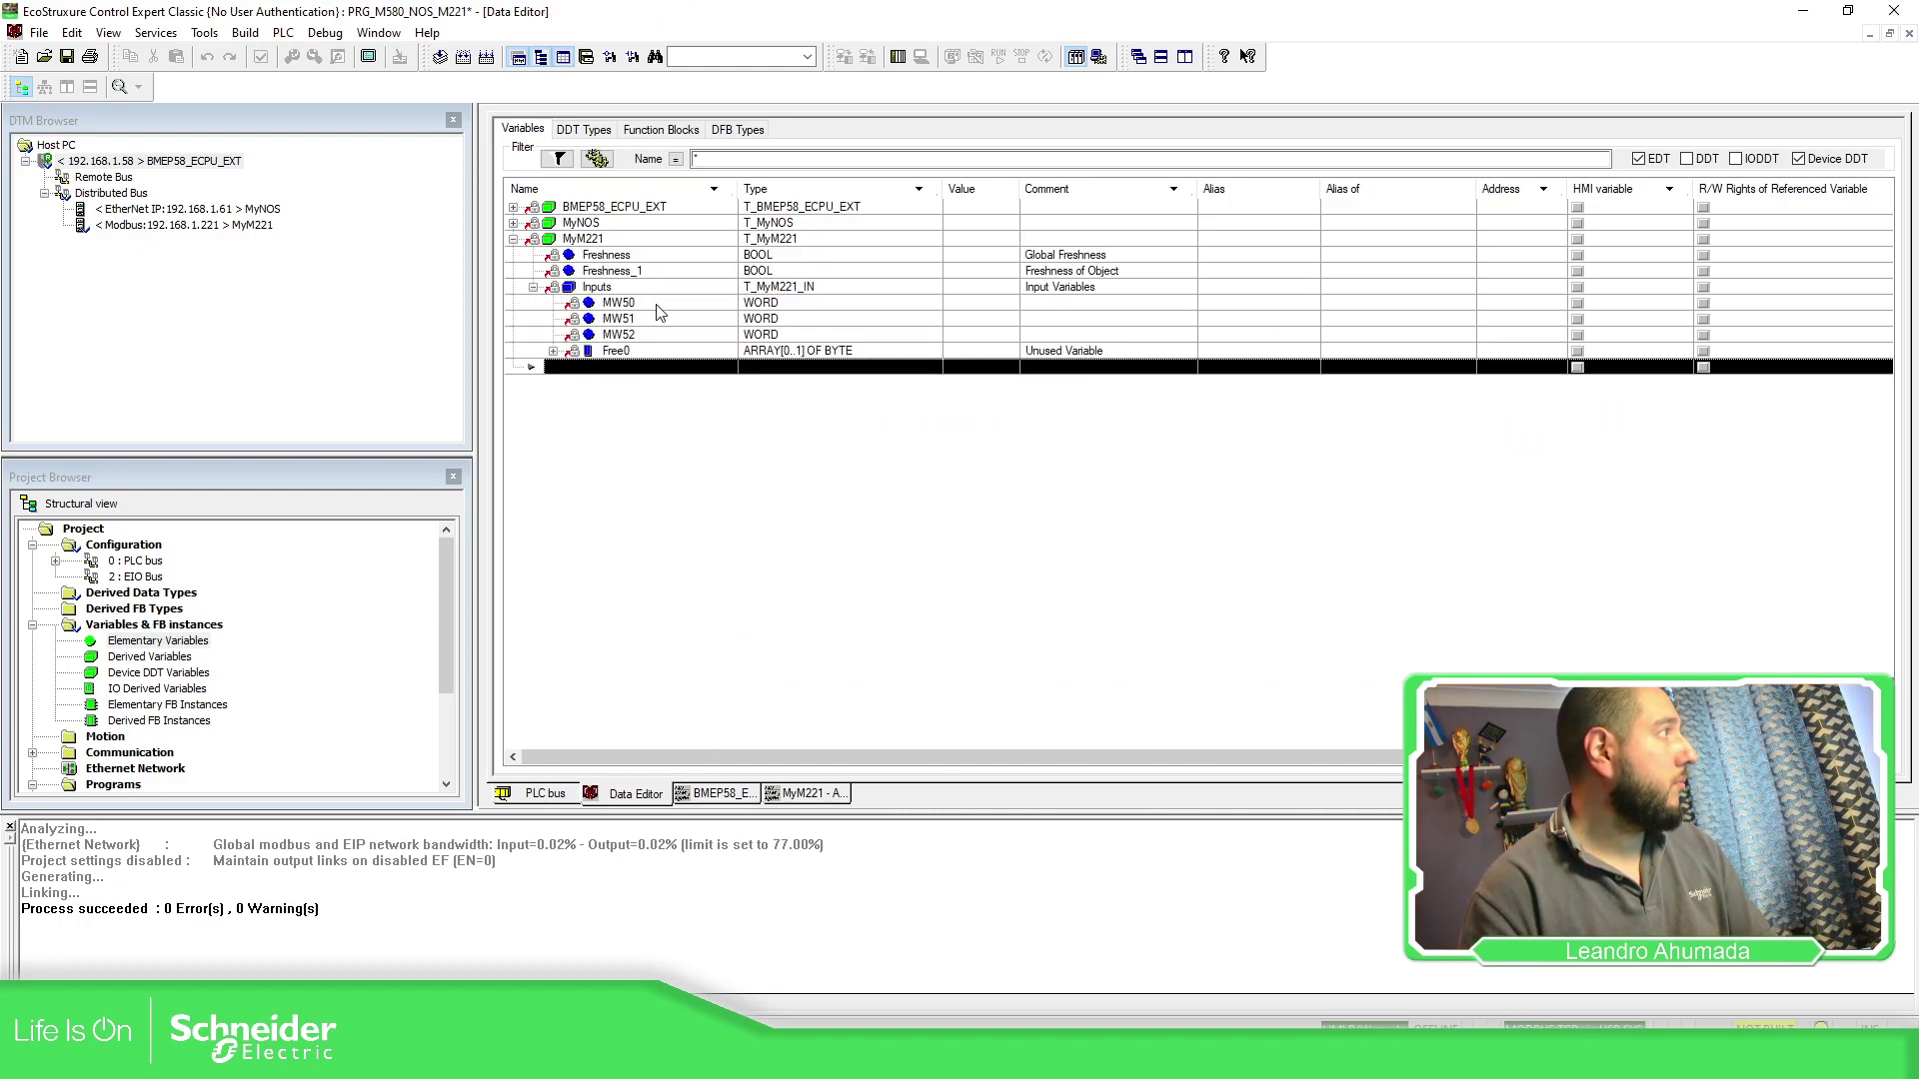
shift+click(659, 334)
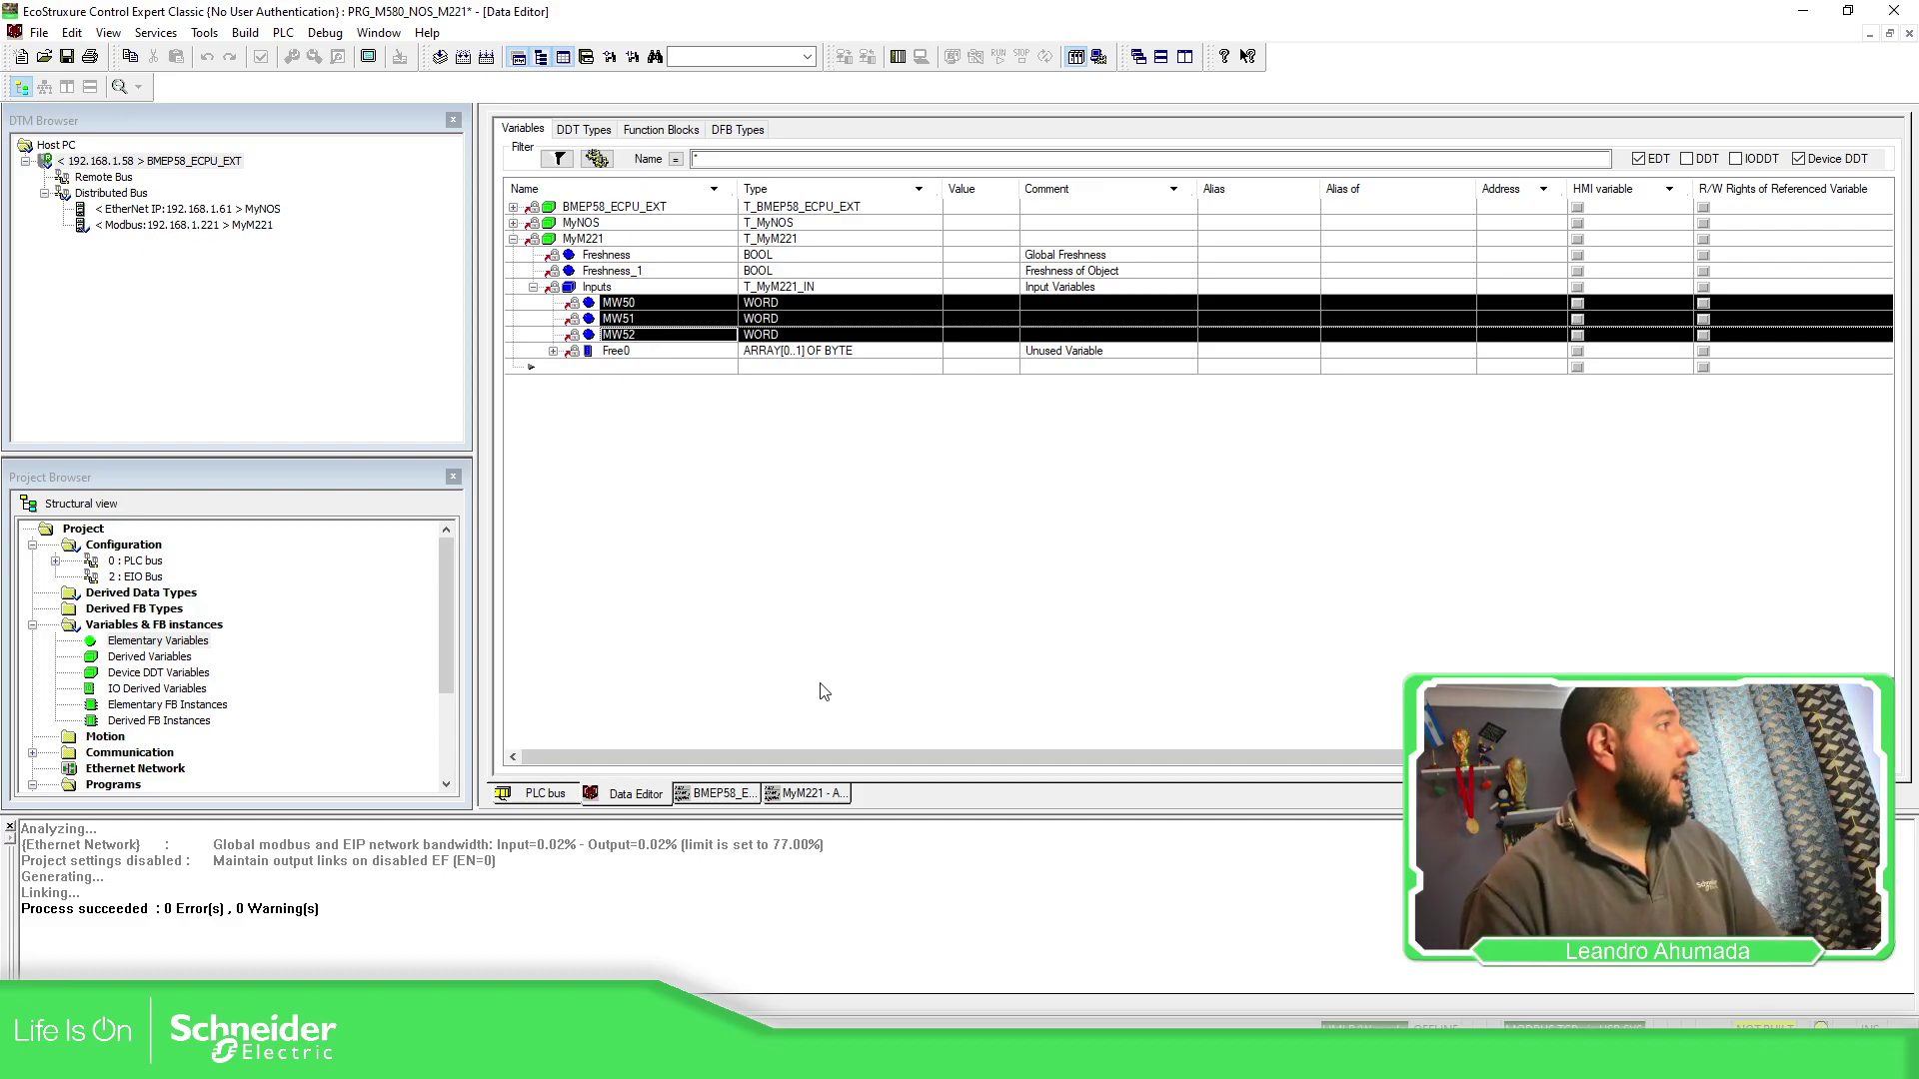
click(814, 795)
click(716, 794)
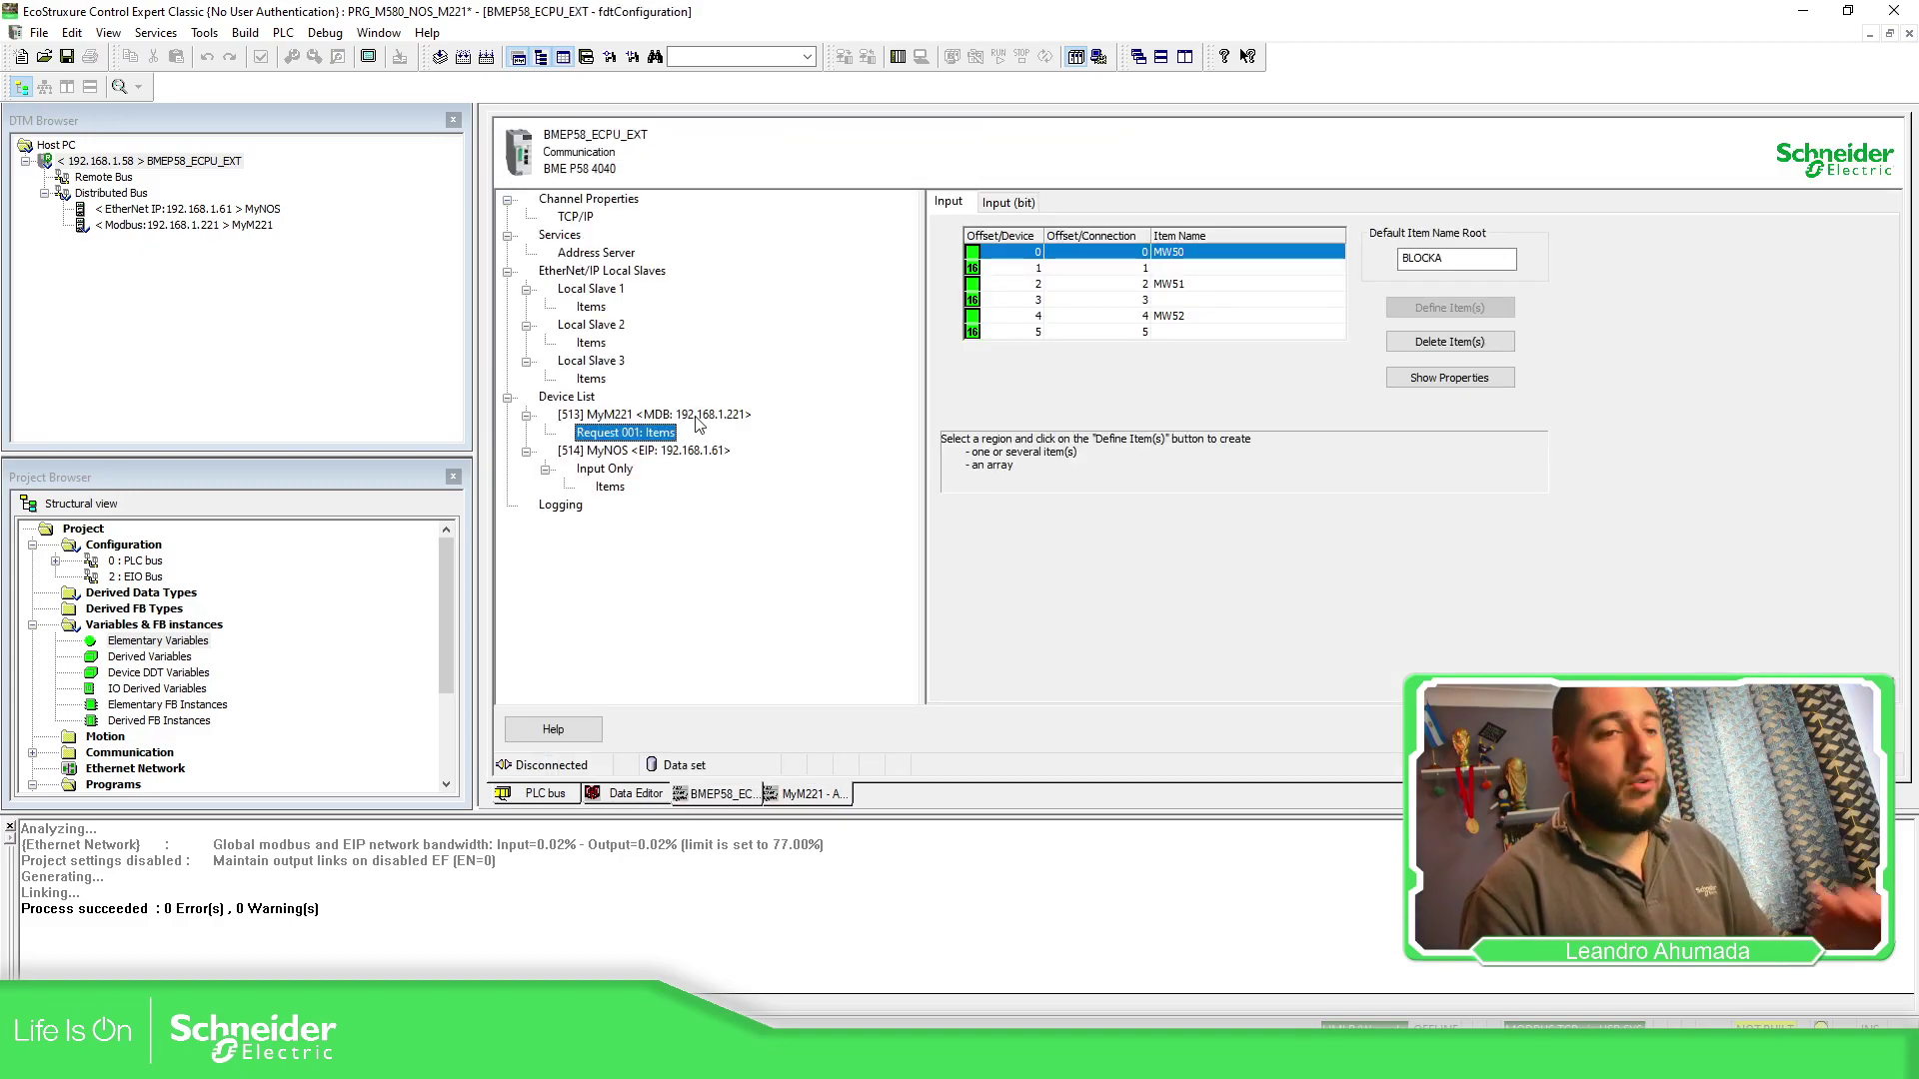
- Add a second Modbus request to MyM221 with an RD Length of 0
click(728, 415)
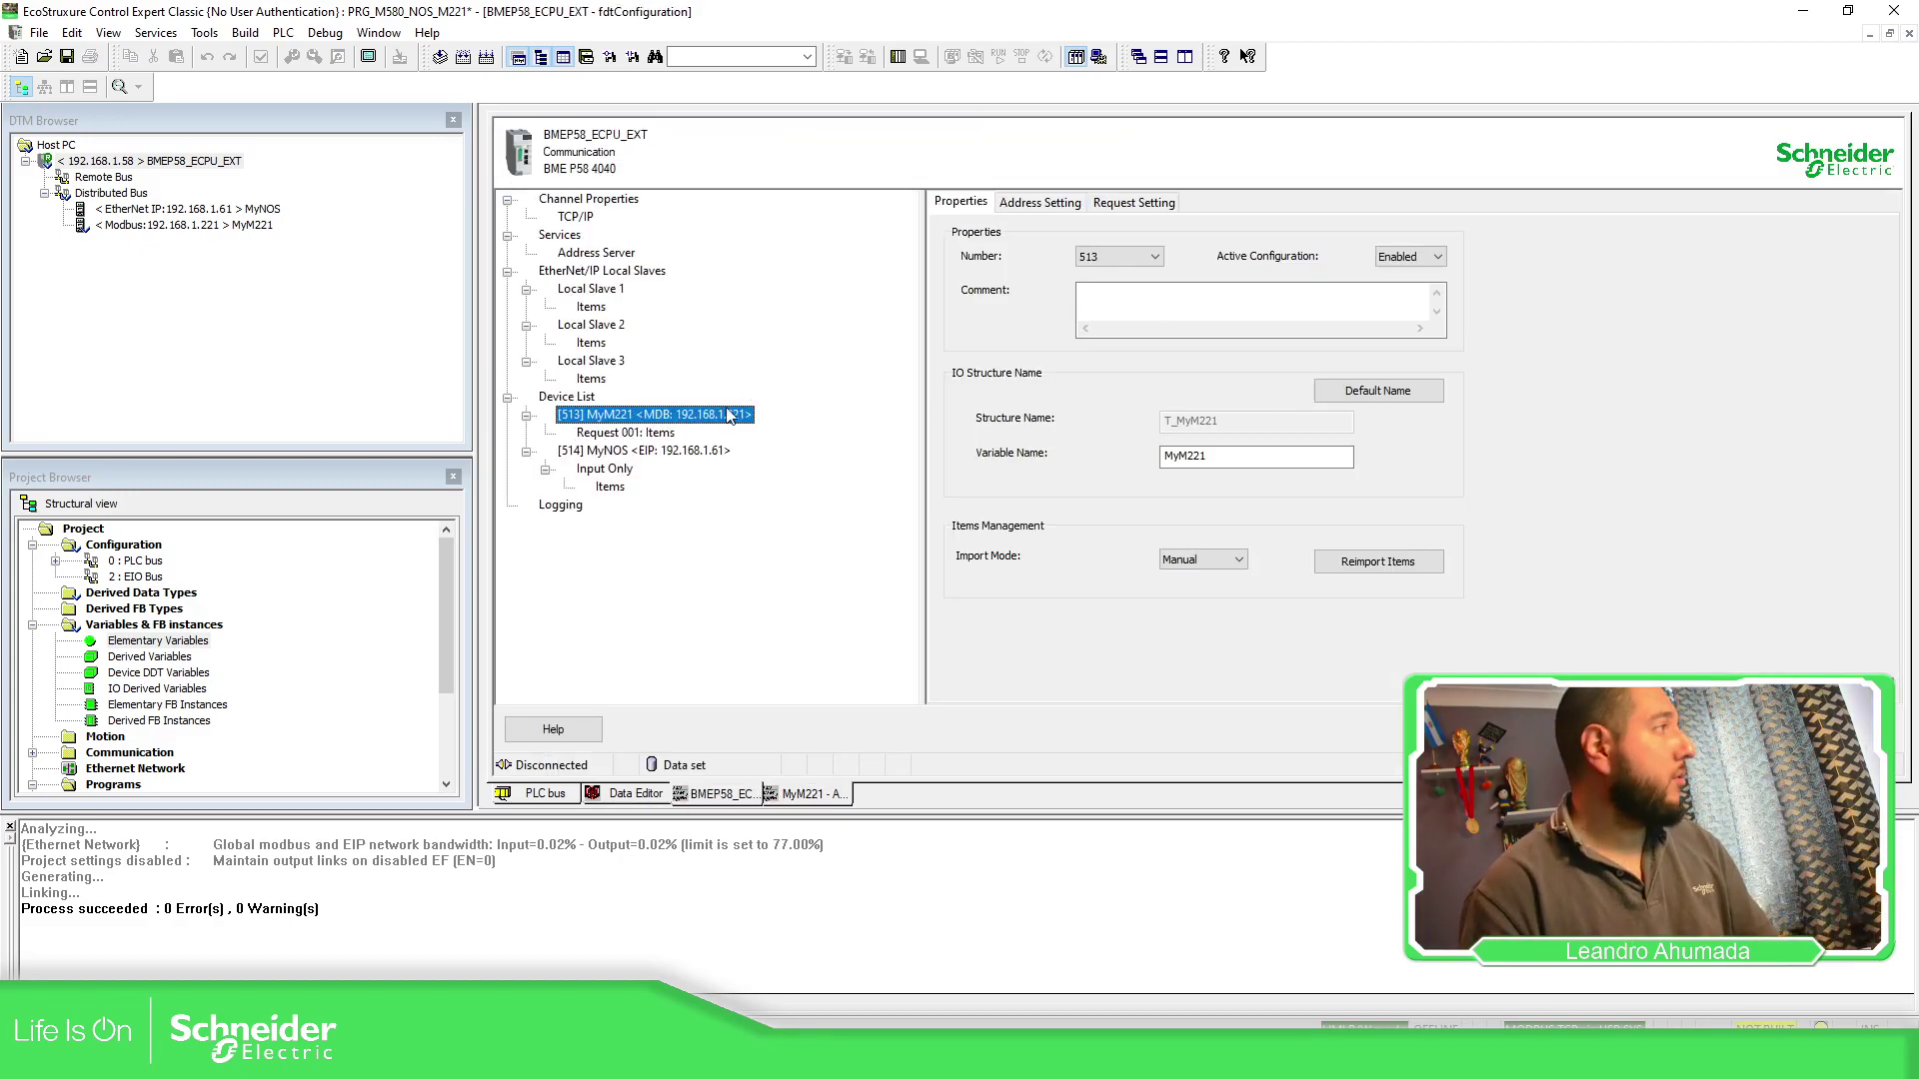
click(1112, 212)
click(1017, 256)
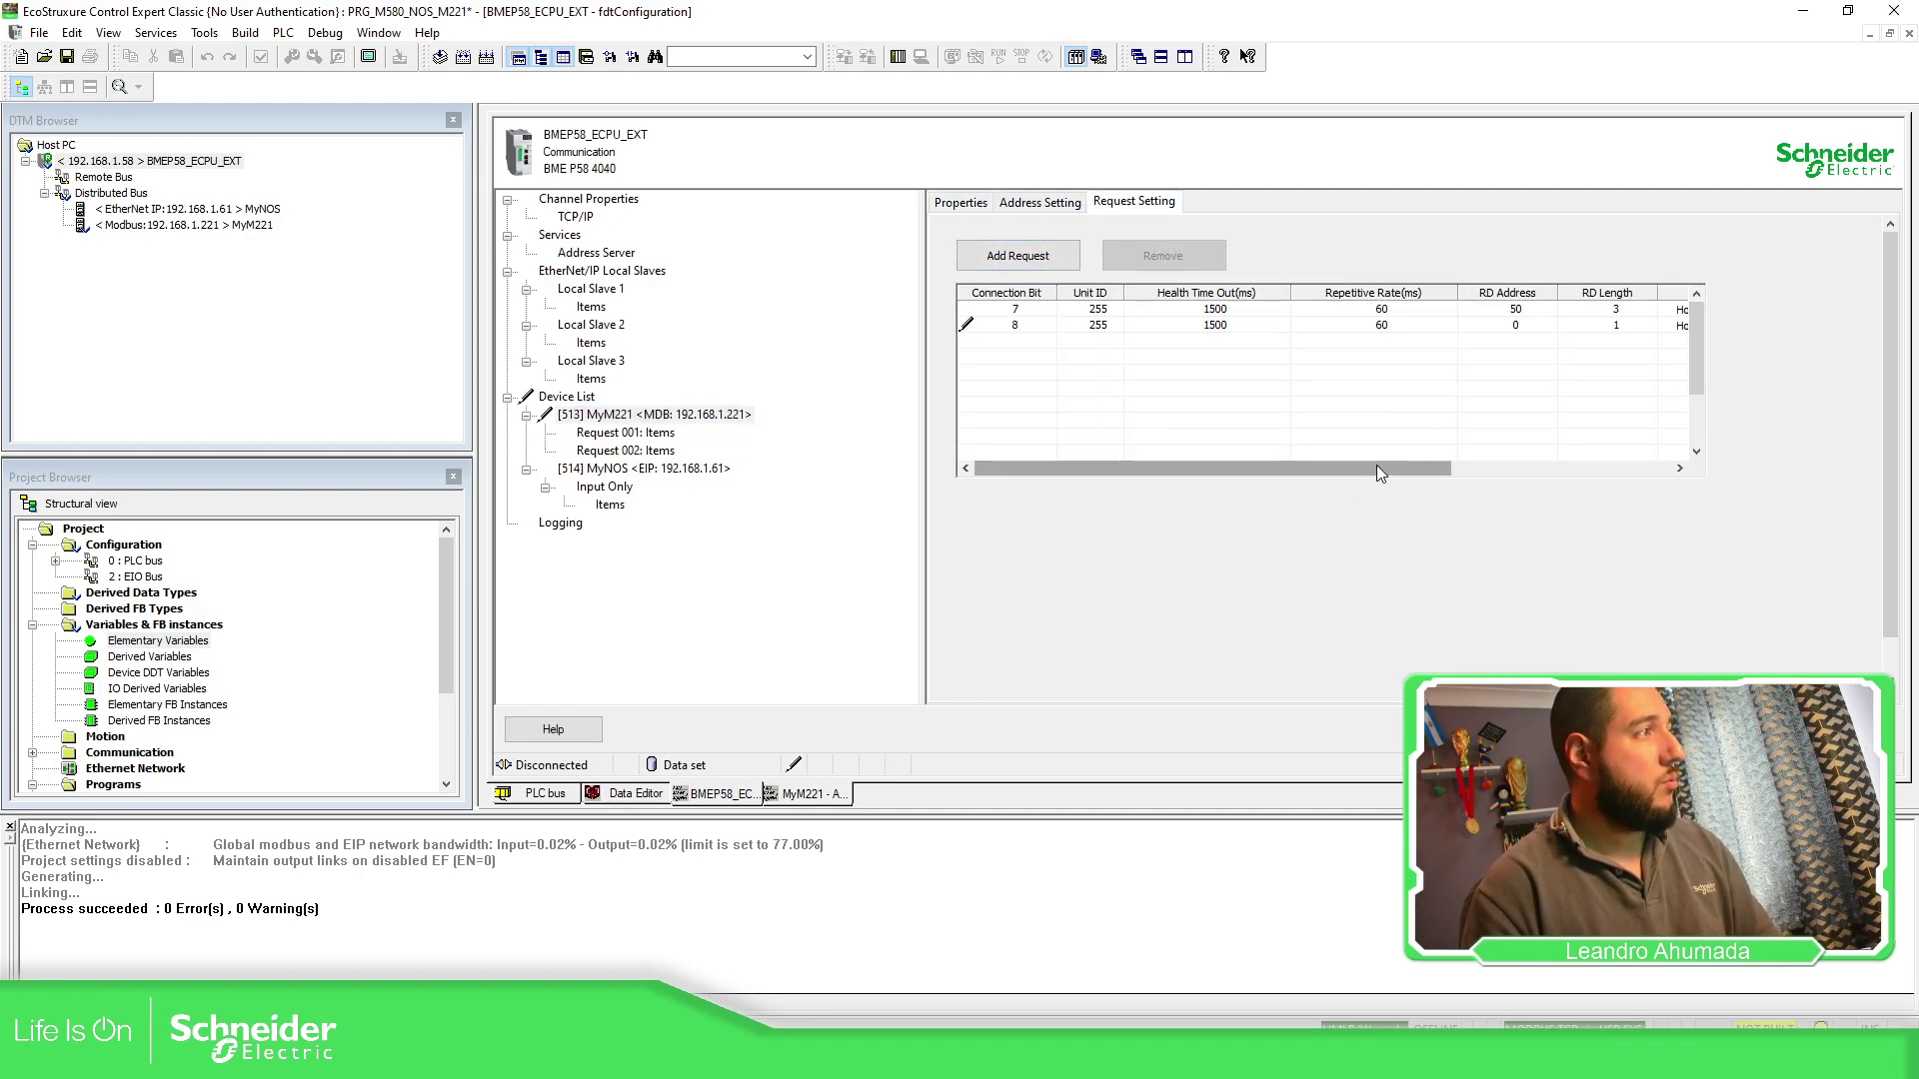
drag(1377, 465, 1485, 465)
click(1454, 326)
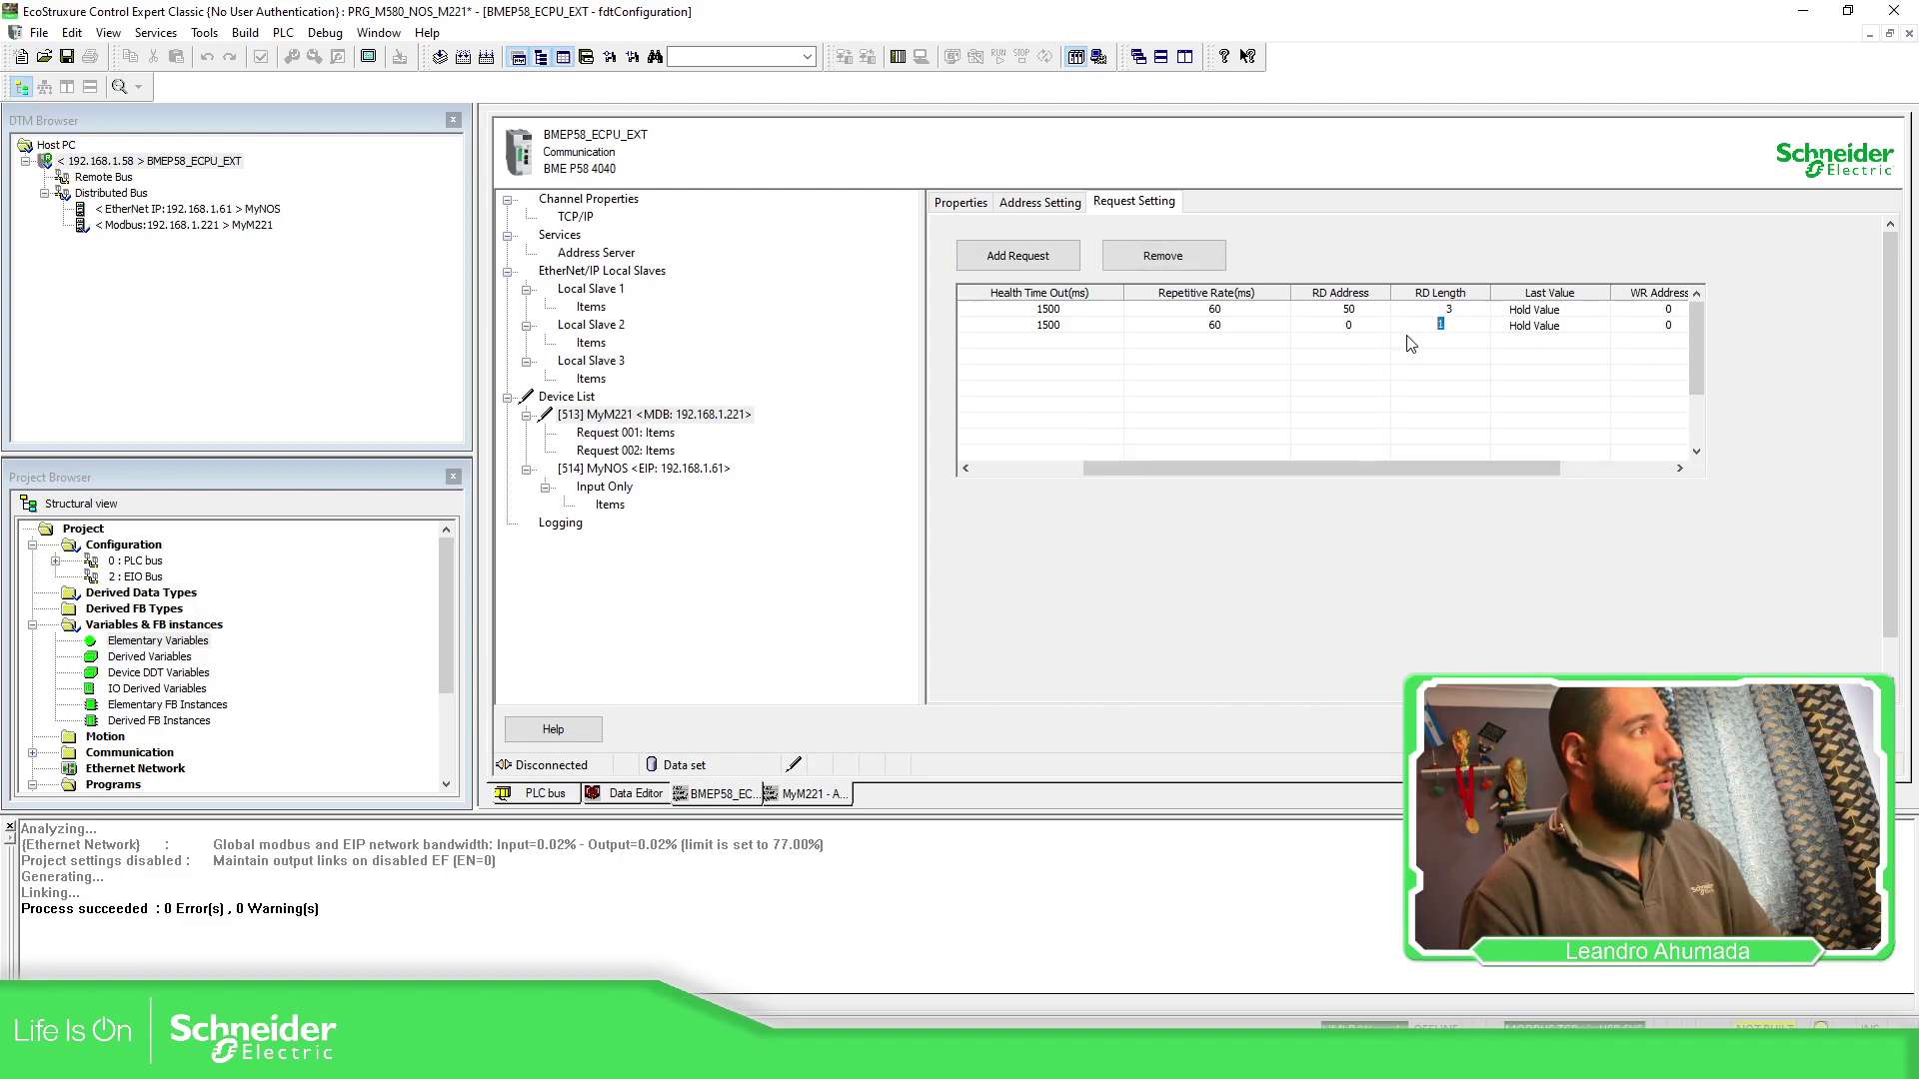
key(Tab)
- Set Request 002's WR Address to 60 and WR Length to 2, then apply
drag(1360, 463, 1721, 496)
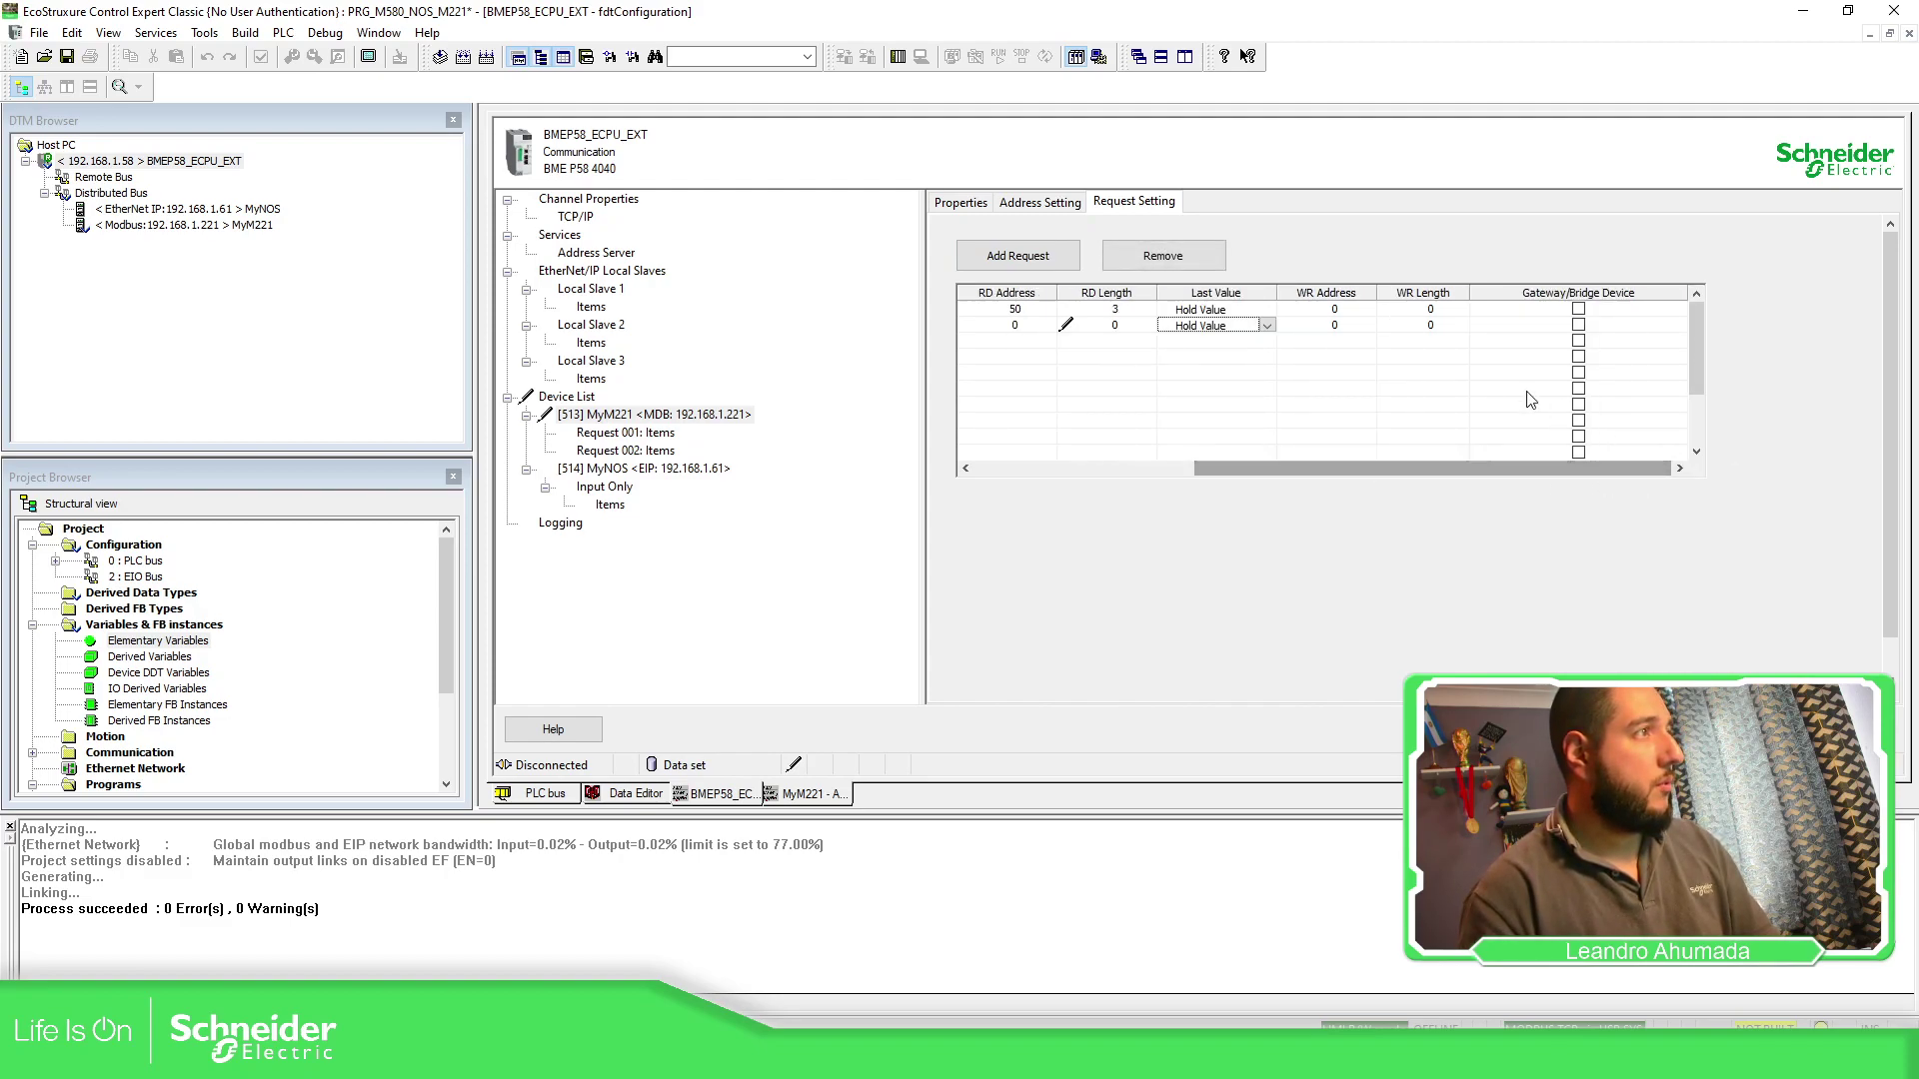
click(1334, 324)
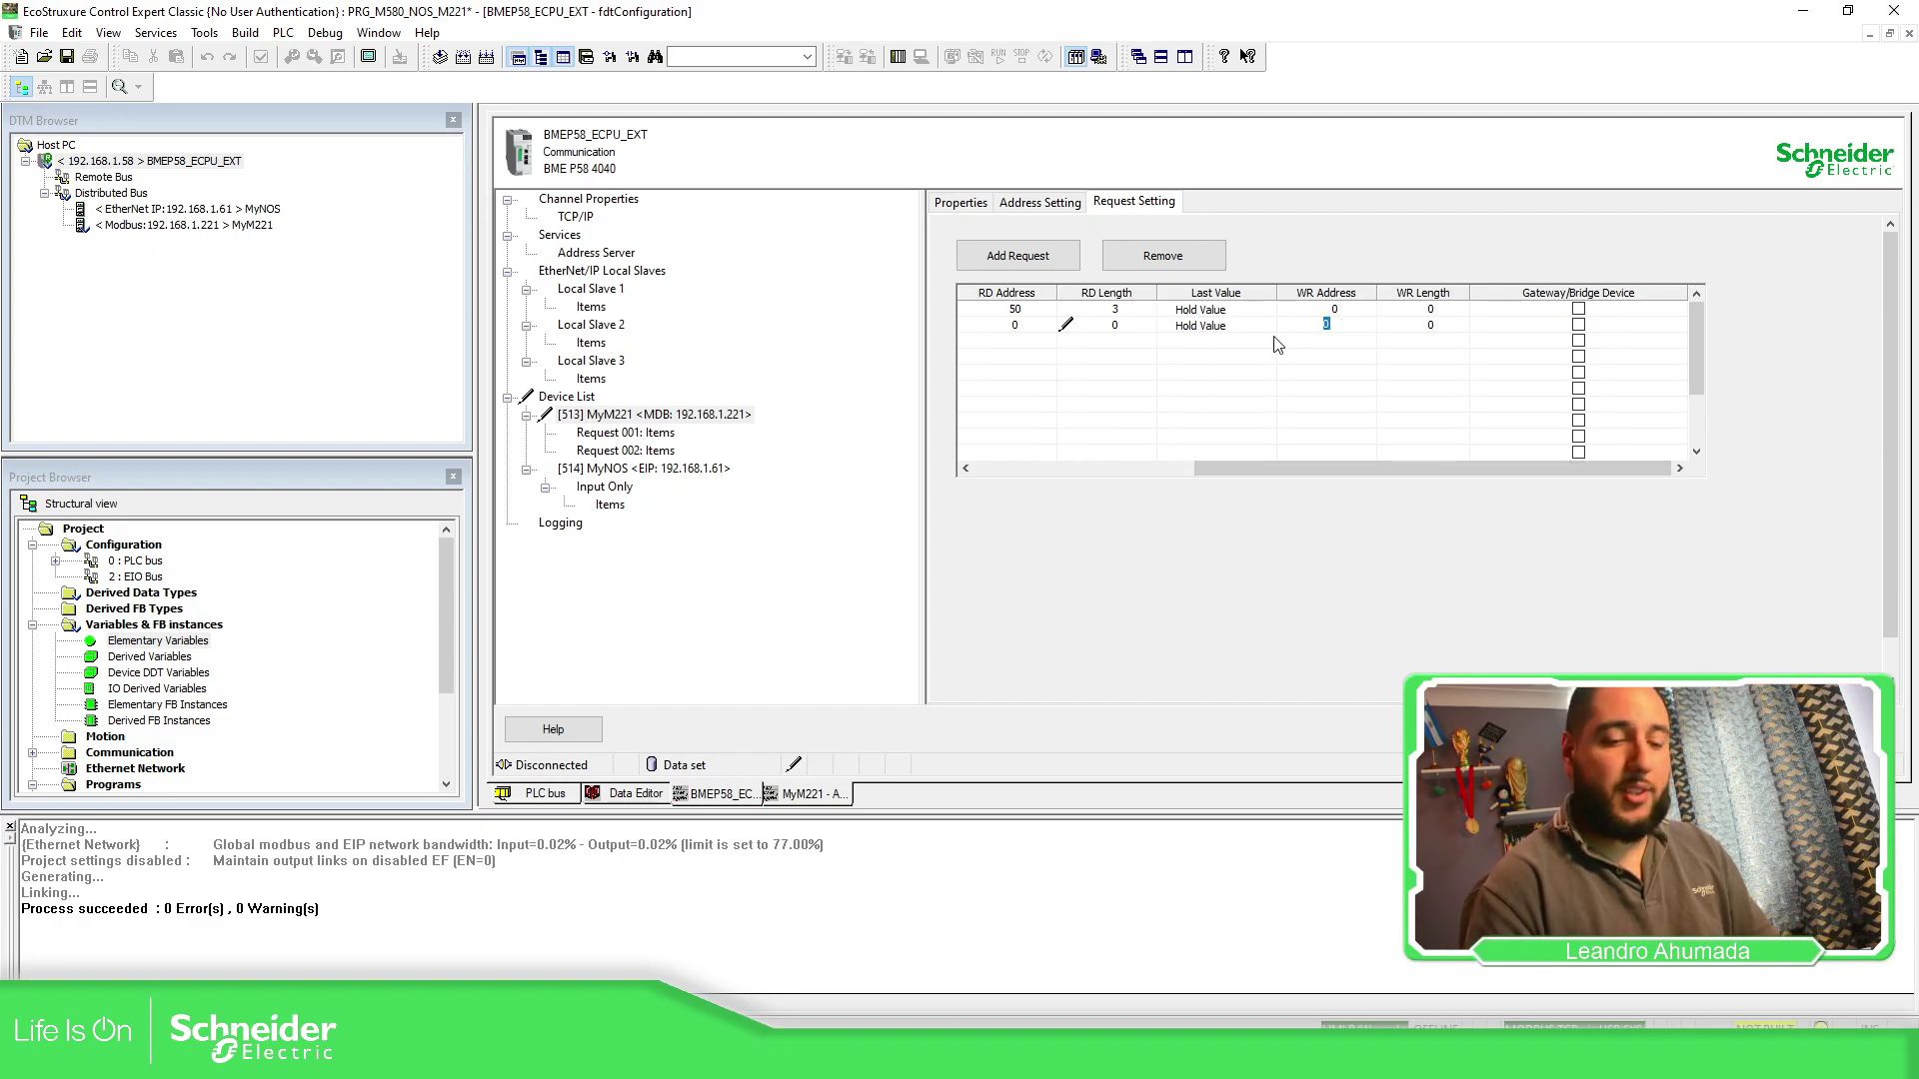
text(60)
key(Tab)
click(1435, 327)
text(2)
key(Tab)
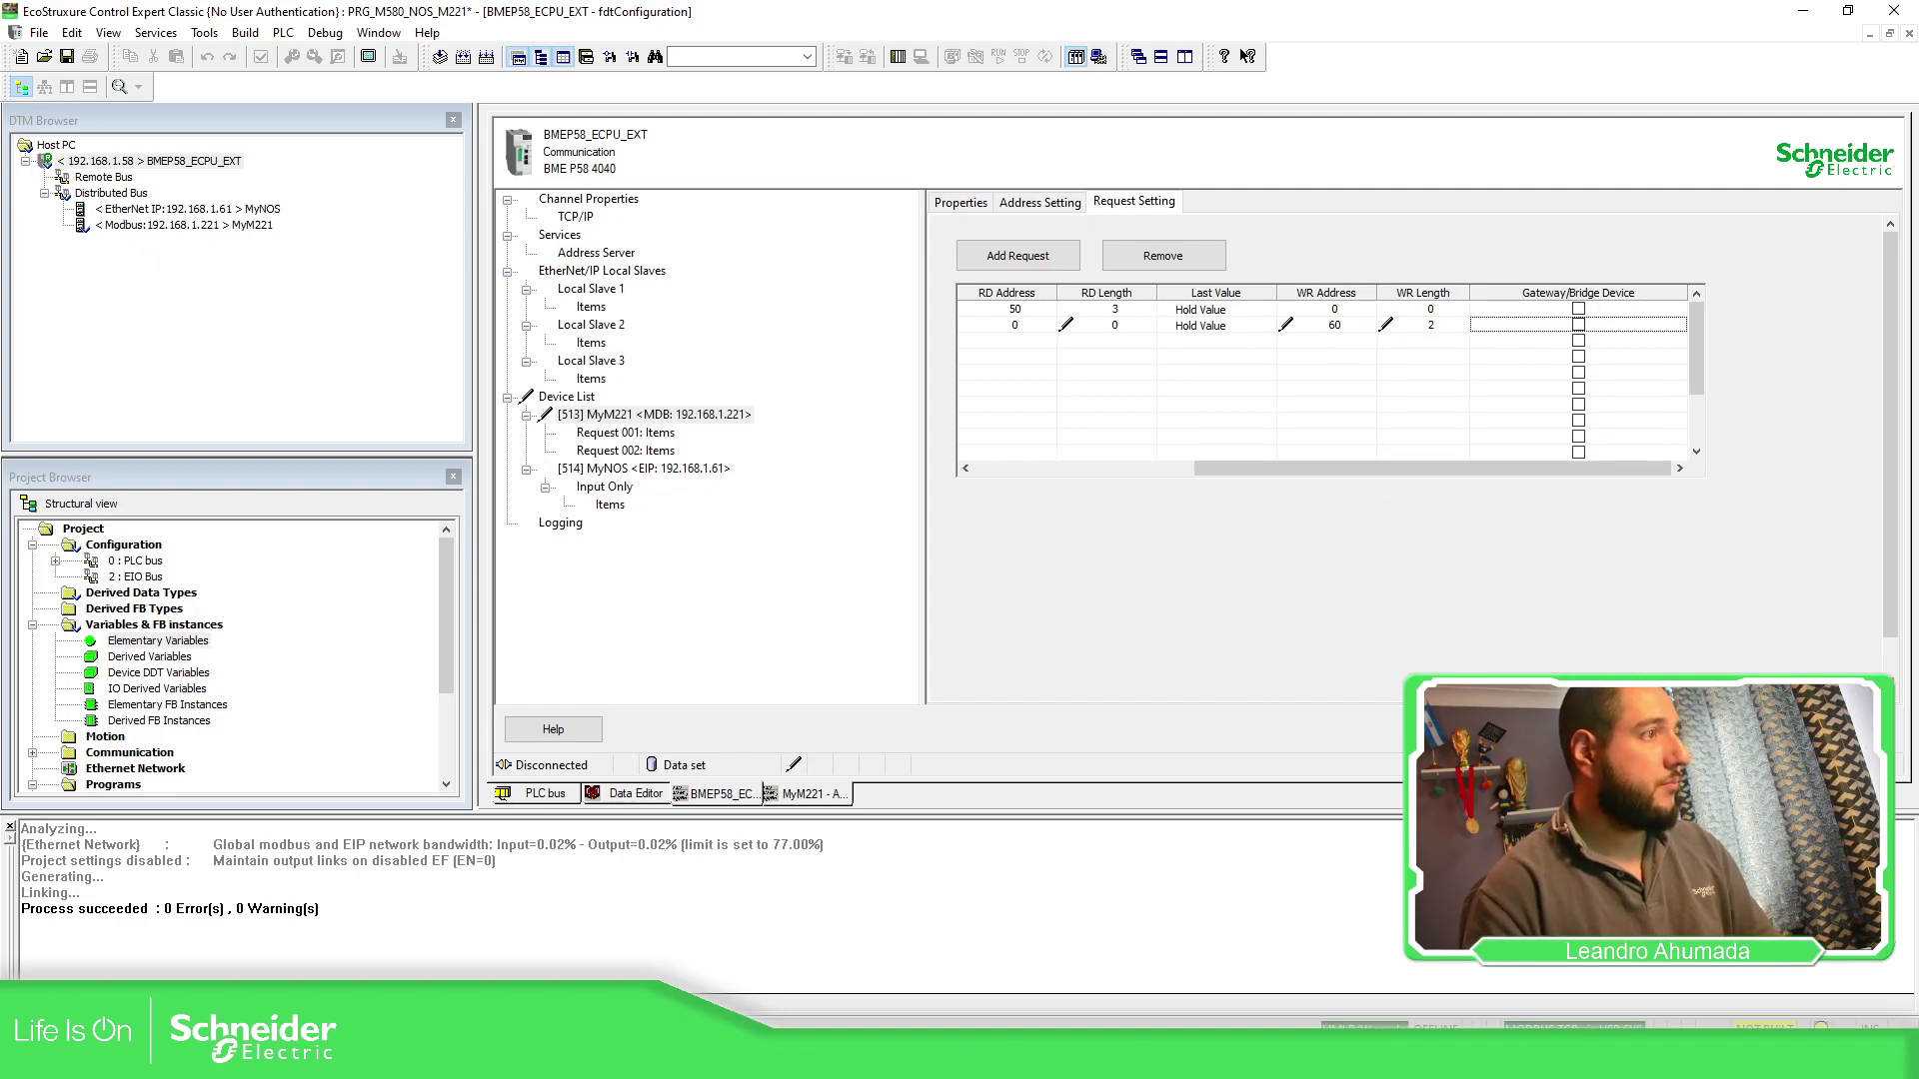
click(655, 413)
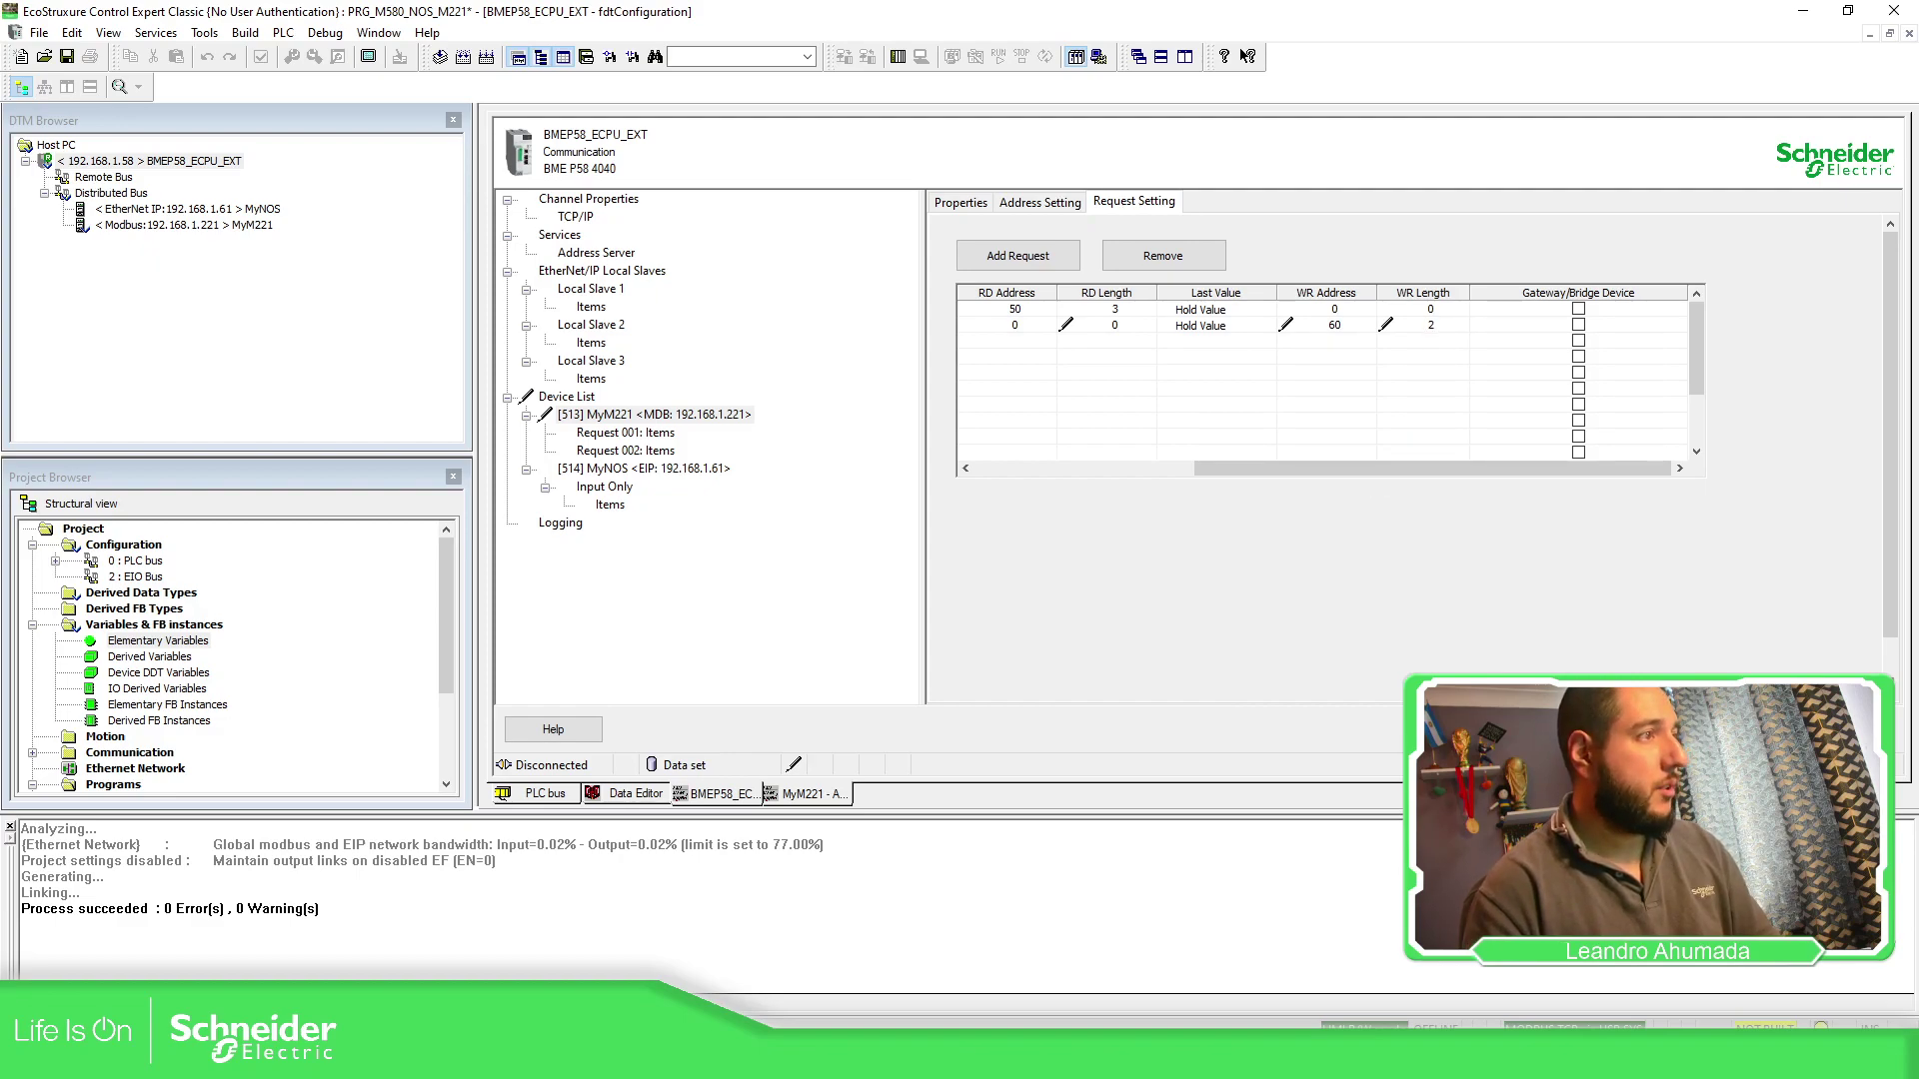
- Define Request 002 output offsets 0–1 as WORD item MW60
click(640, 452)
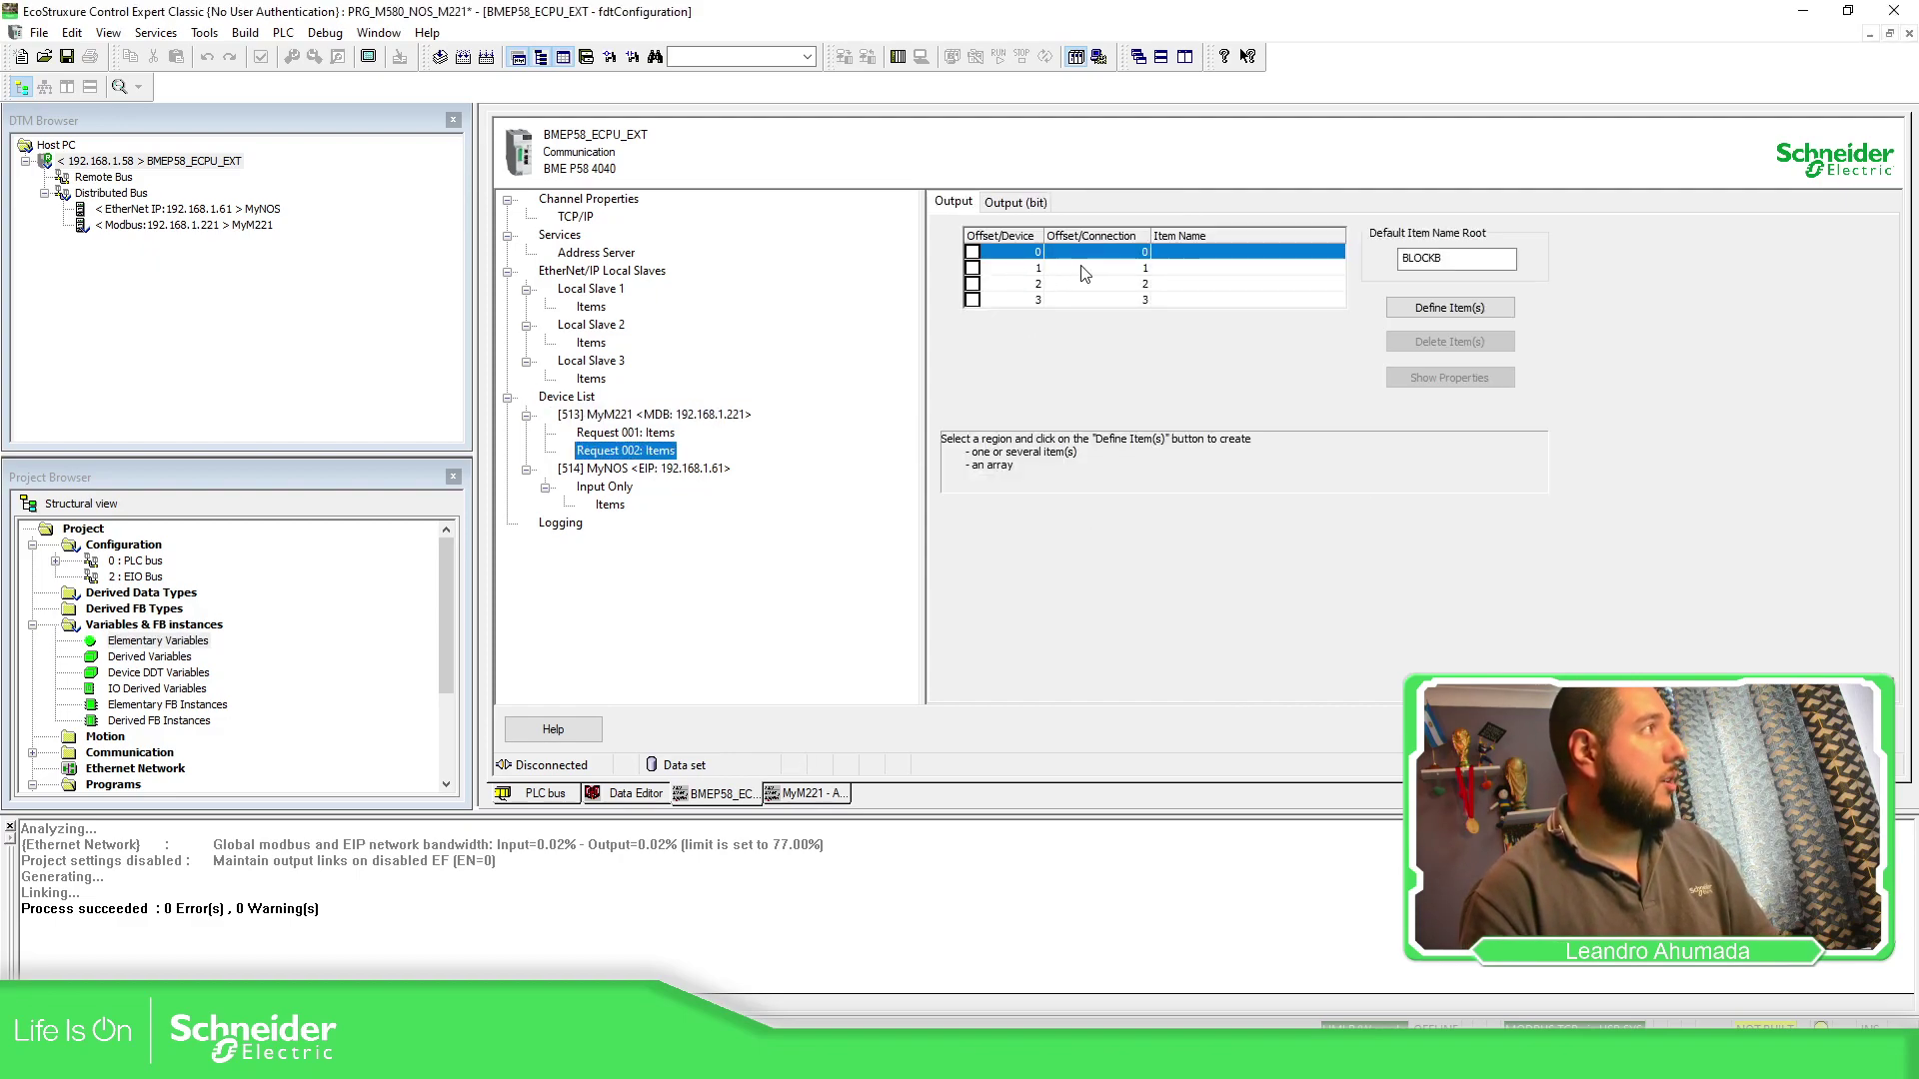
drag(1085, 273, 1208, 249)
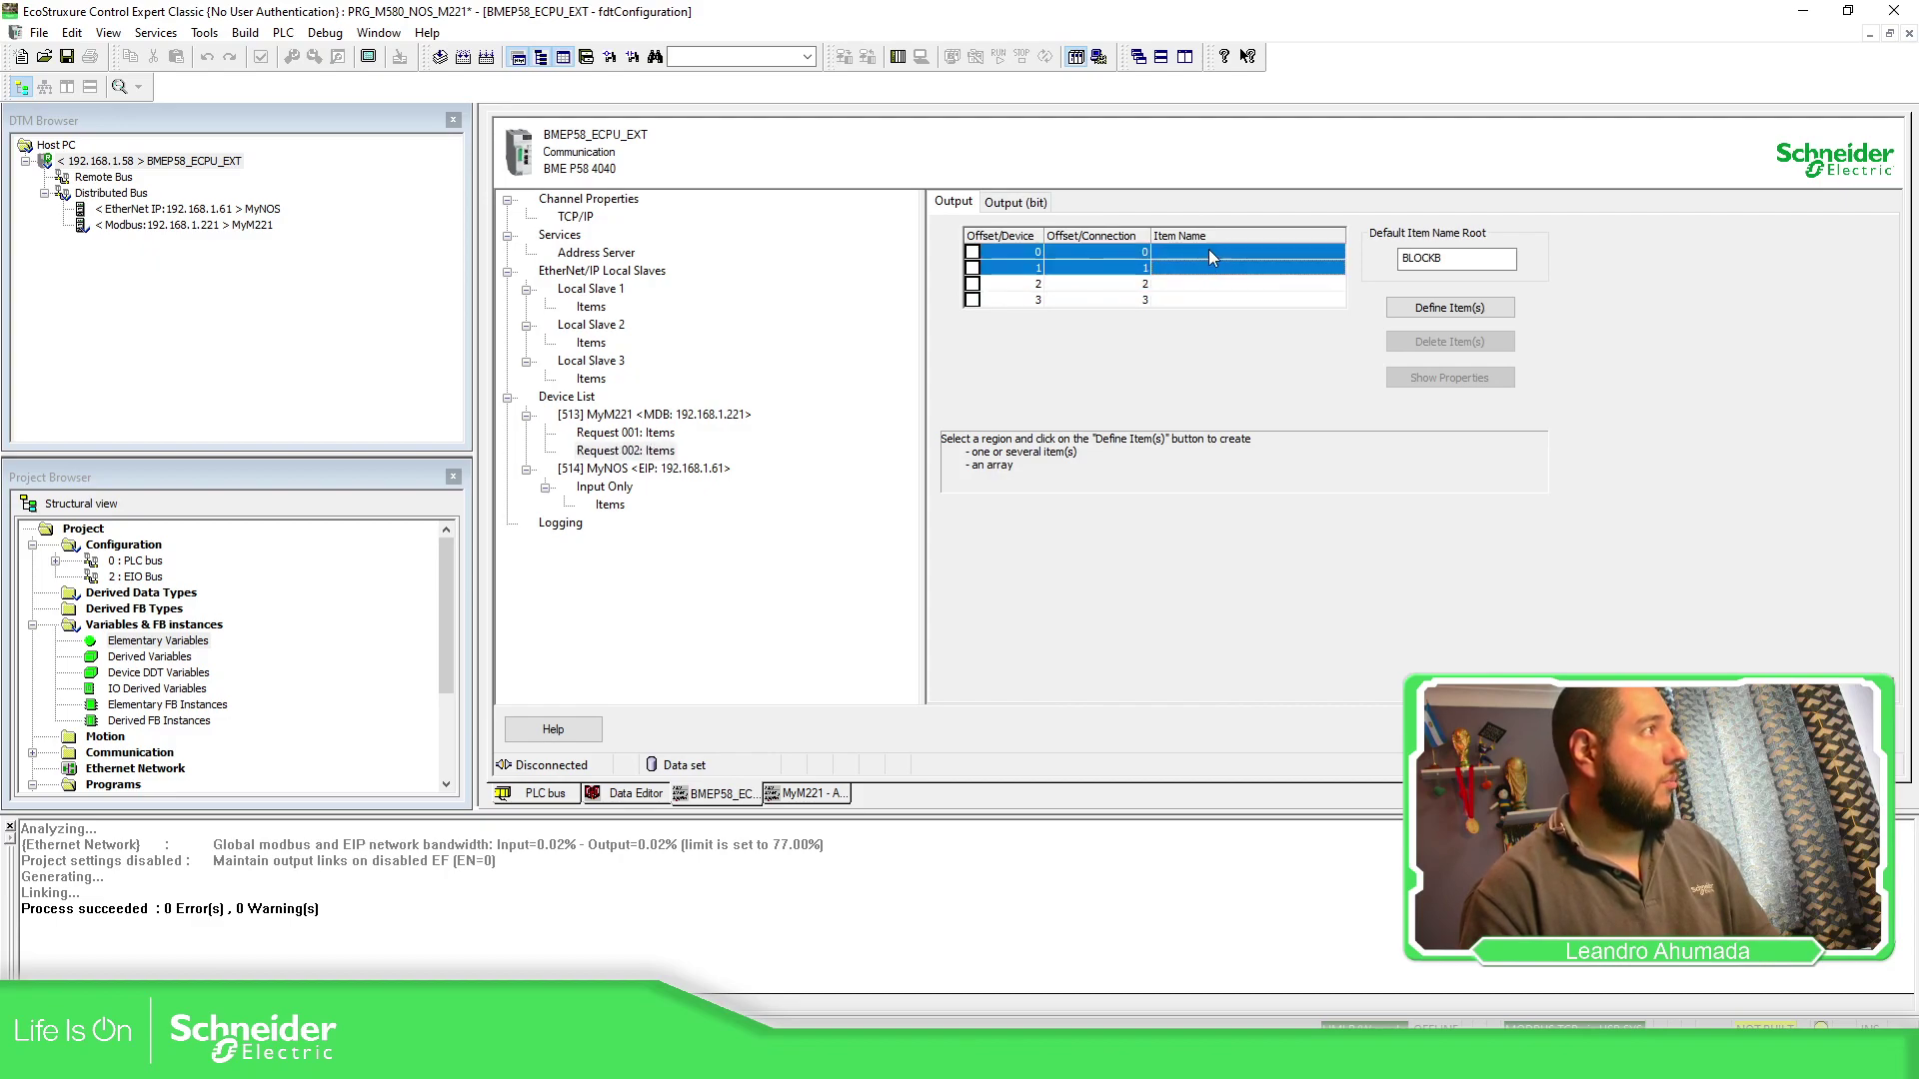
click(1454, 312)
click(926, 475)
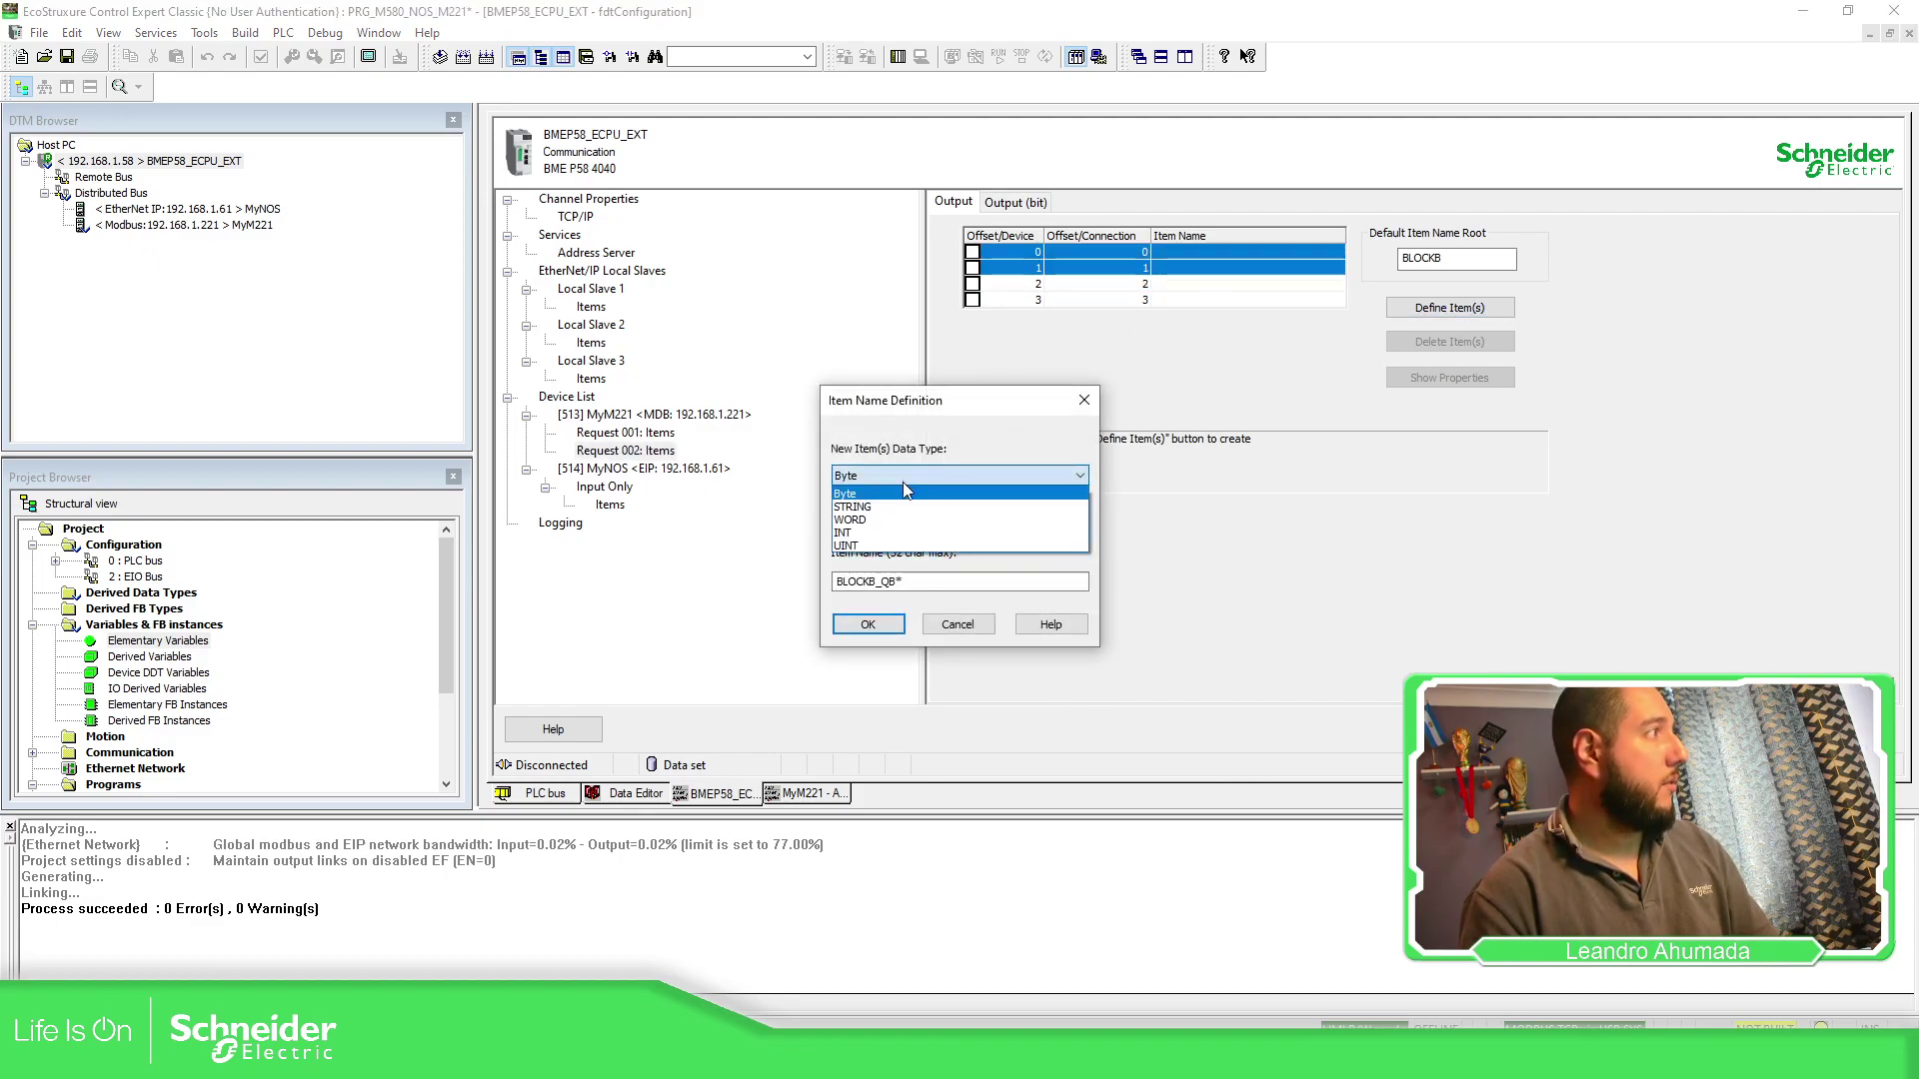
click(857, 521)
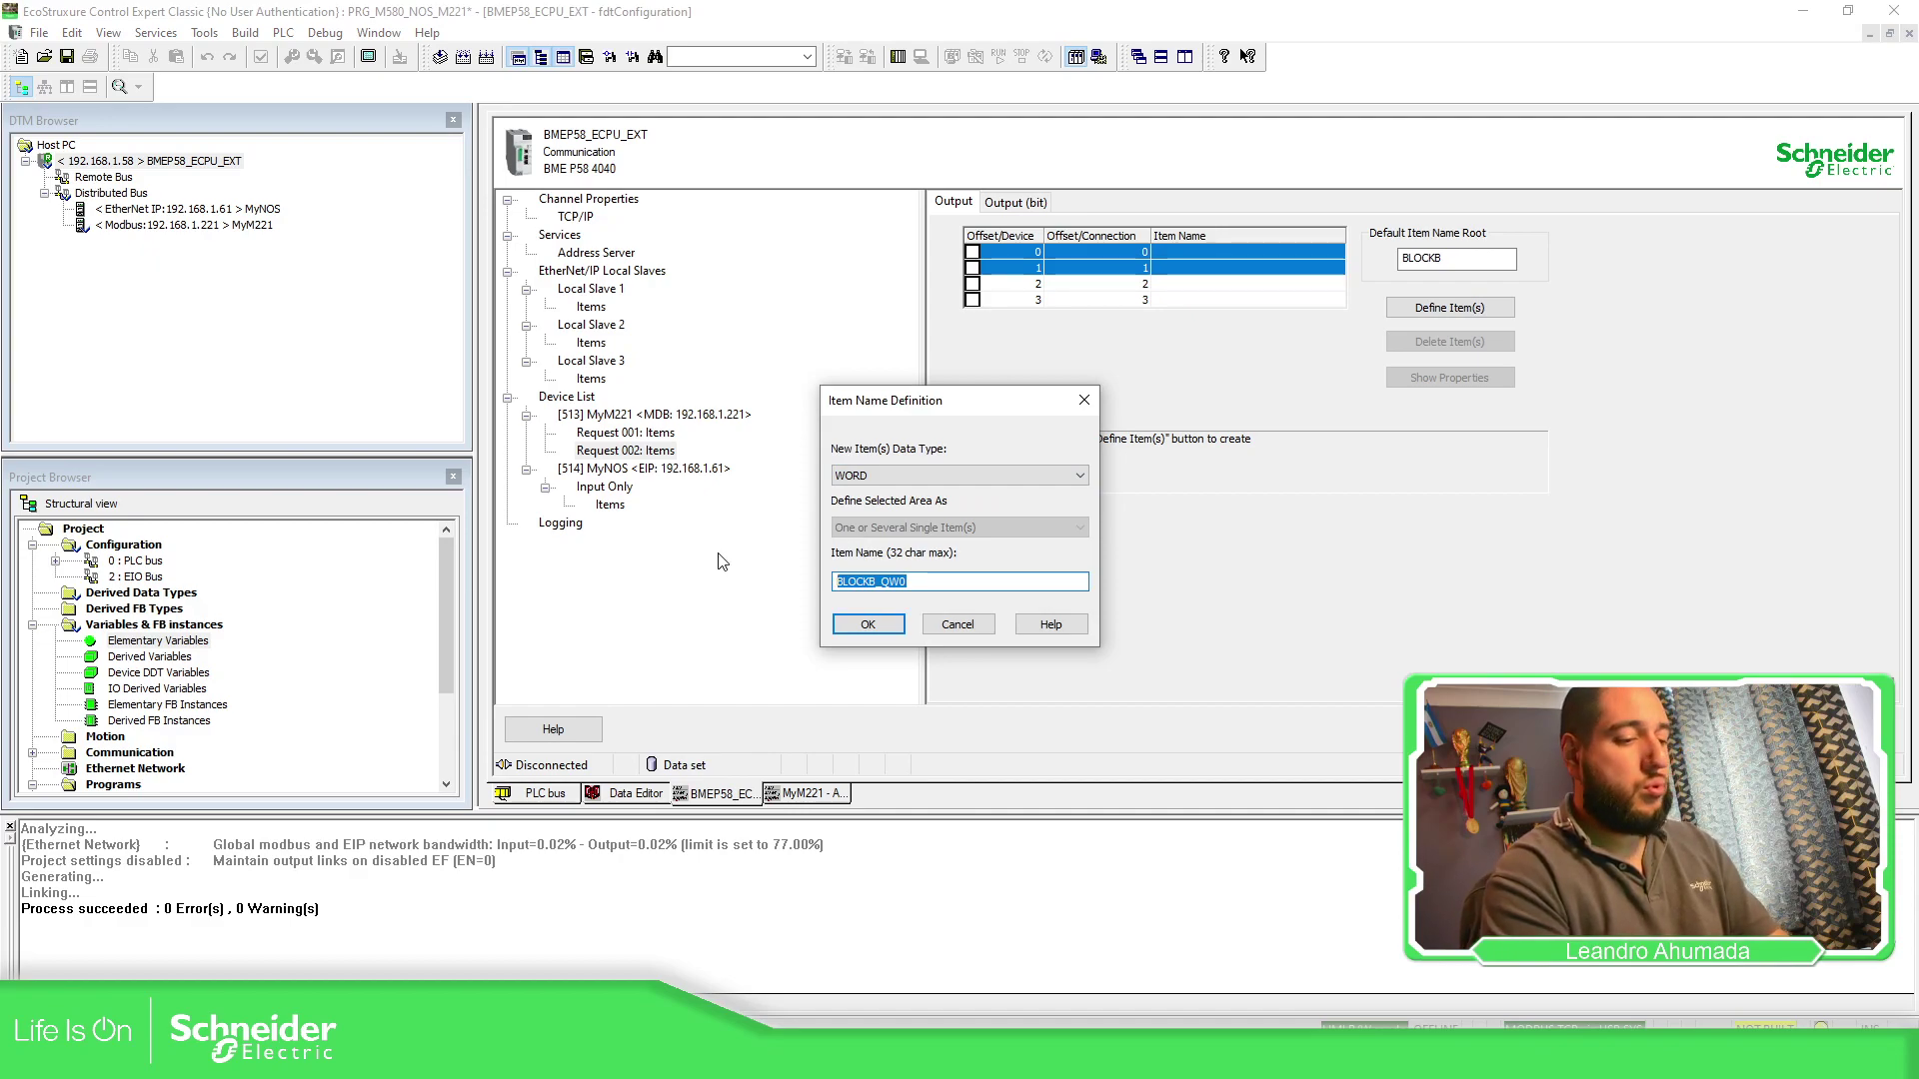
text(MW60)
key(Return)
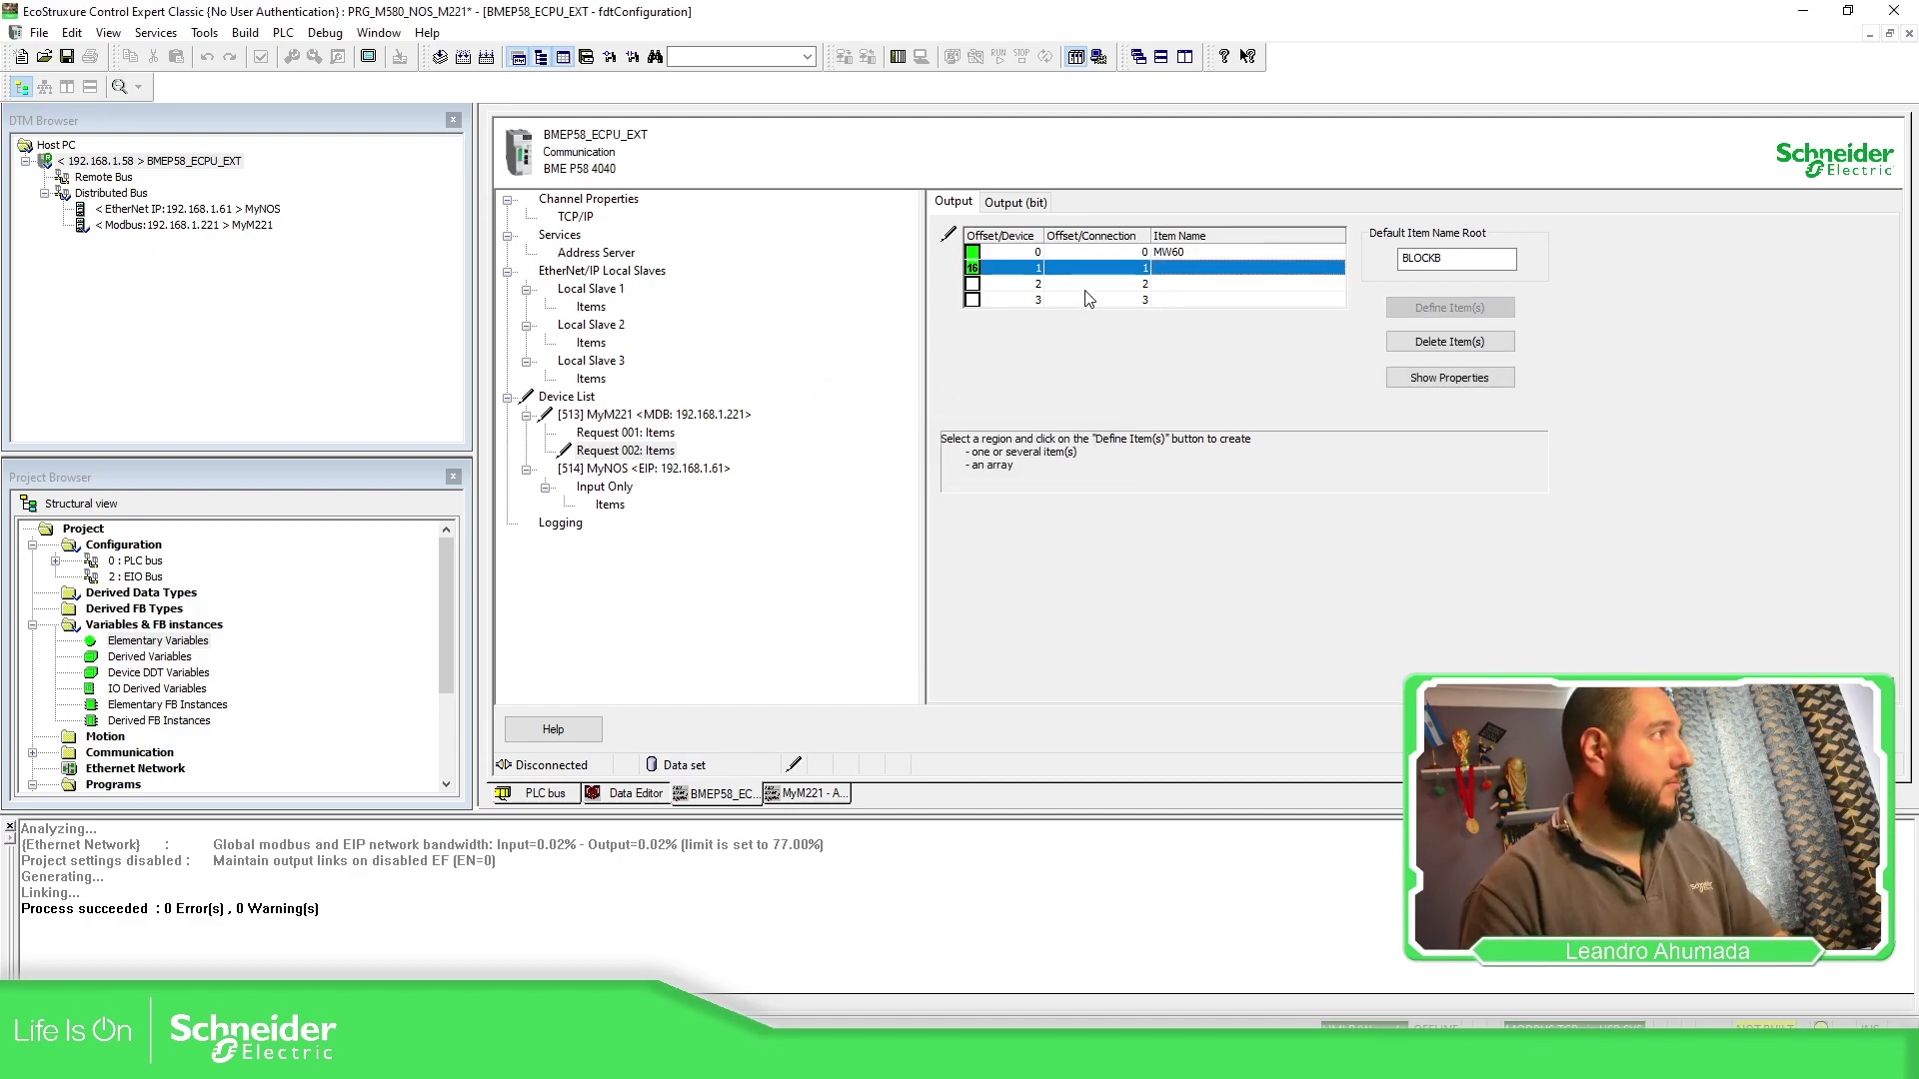
- Define offsets 2–3 as WORD item MW61 and apply the Request 002 item definitions
click(1094, 285)
shift+click(1300, 300)
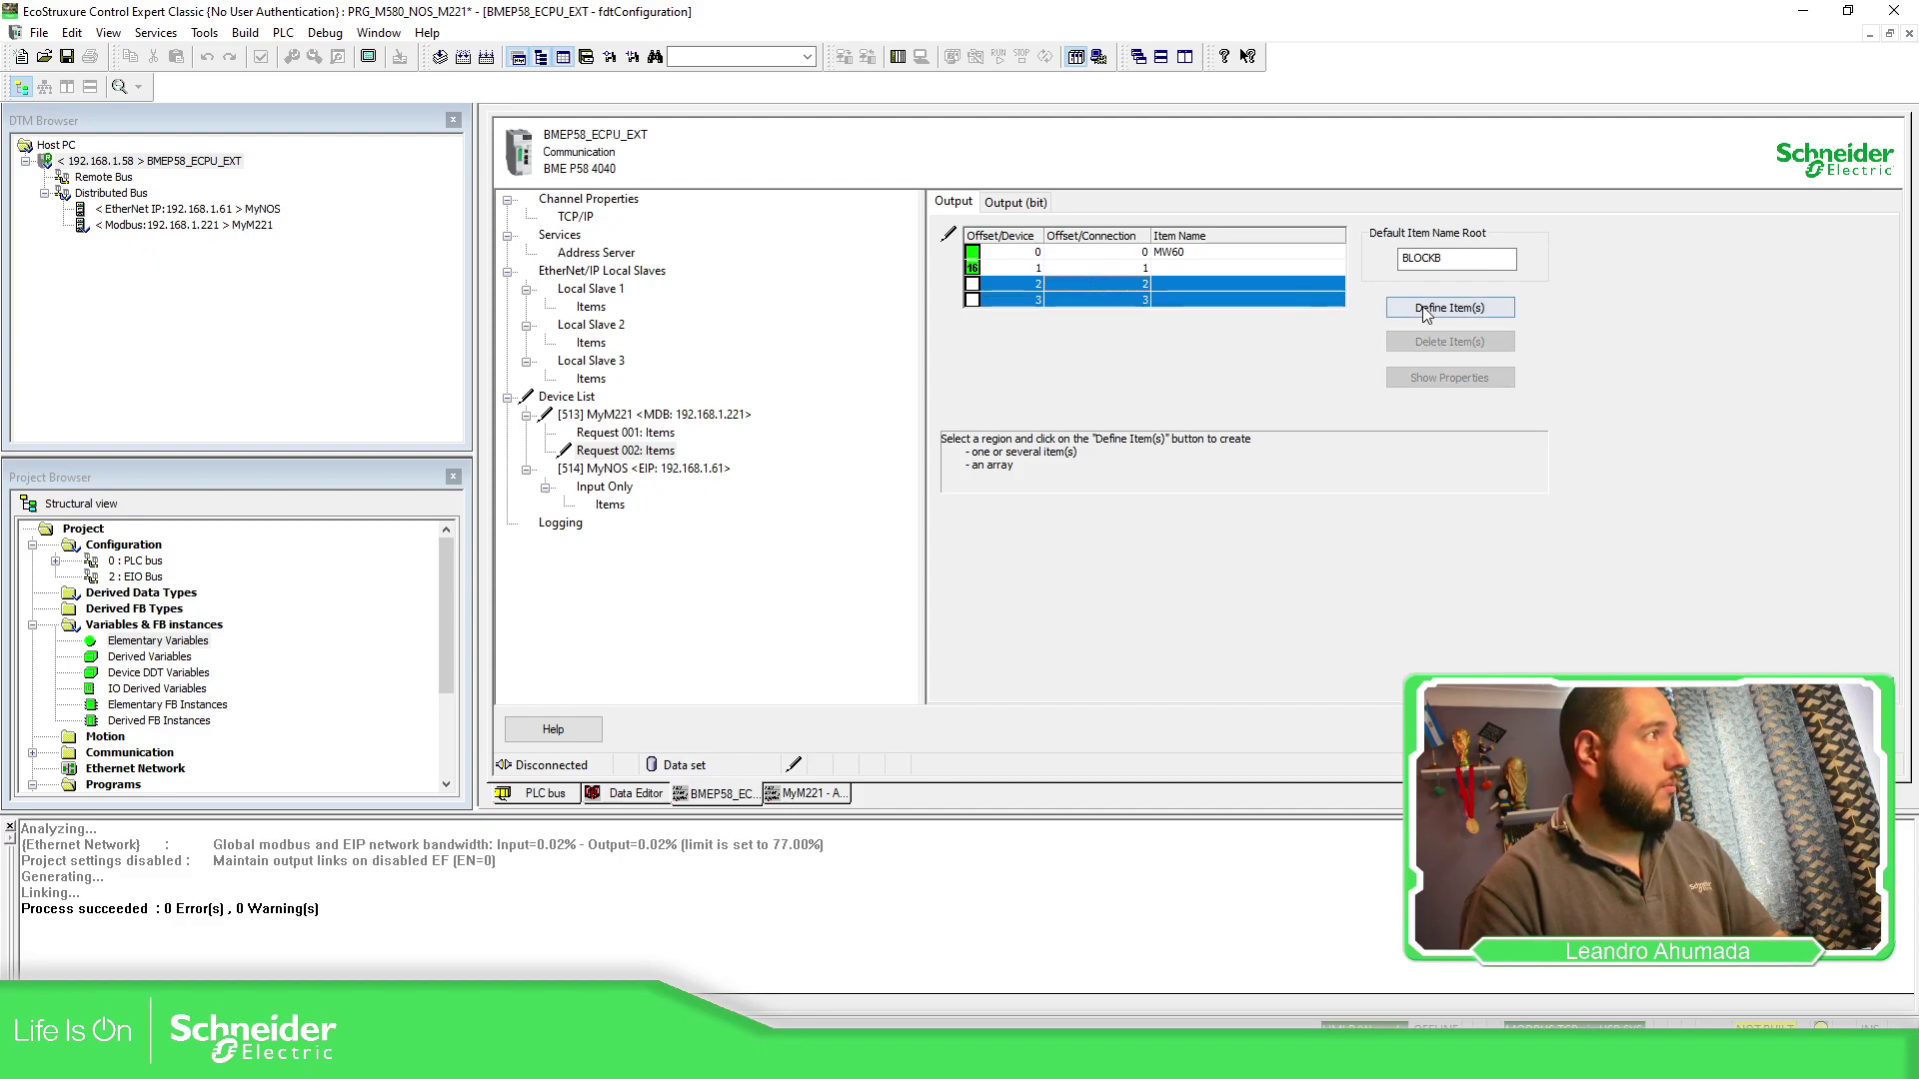
click(1429, 307)
drag(908, 582, 813, 580)
text(MW61)
click(865, 476)
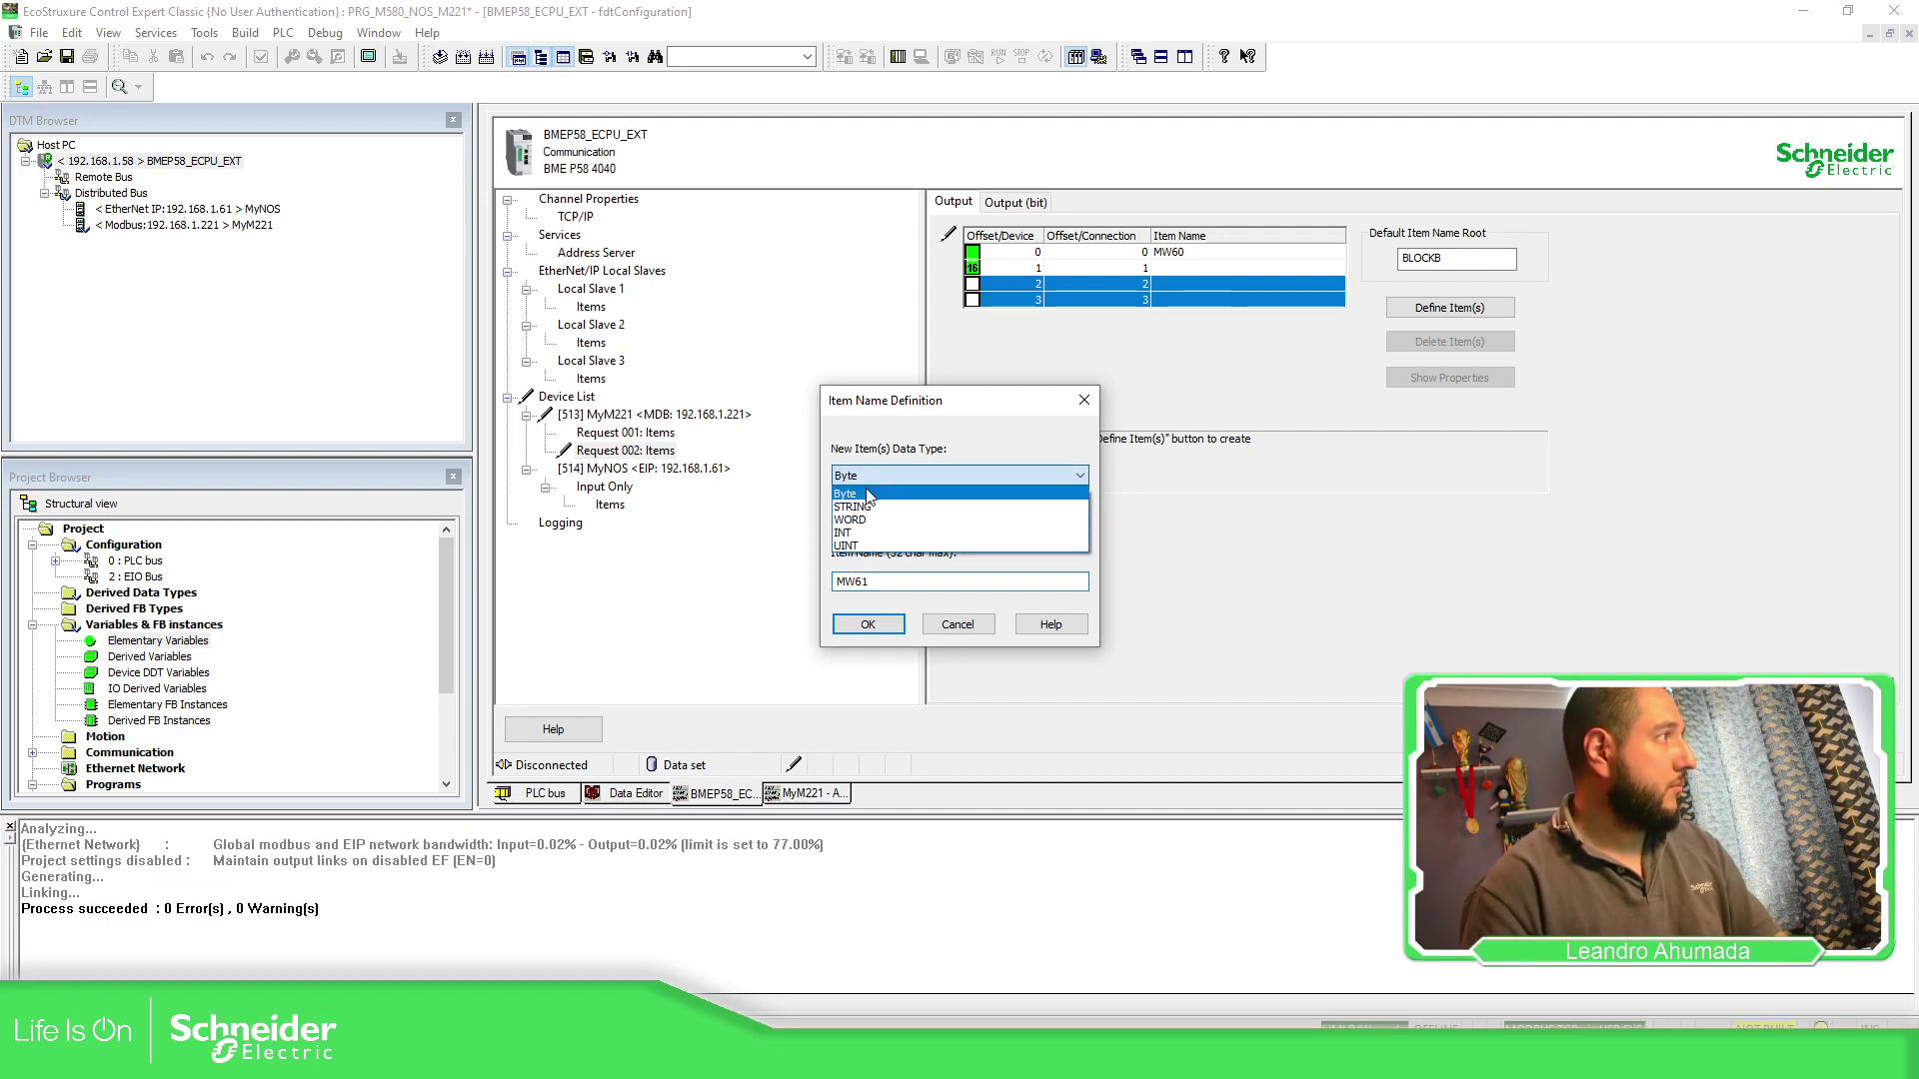
click(861, 527)
click(868, 623)
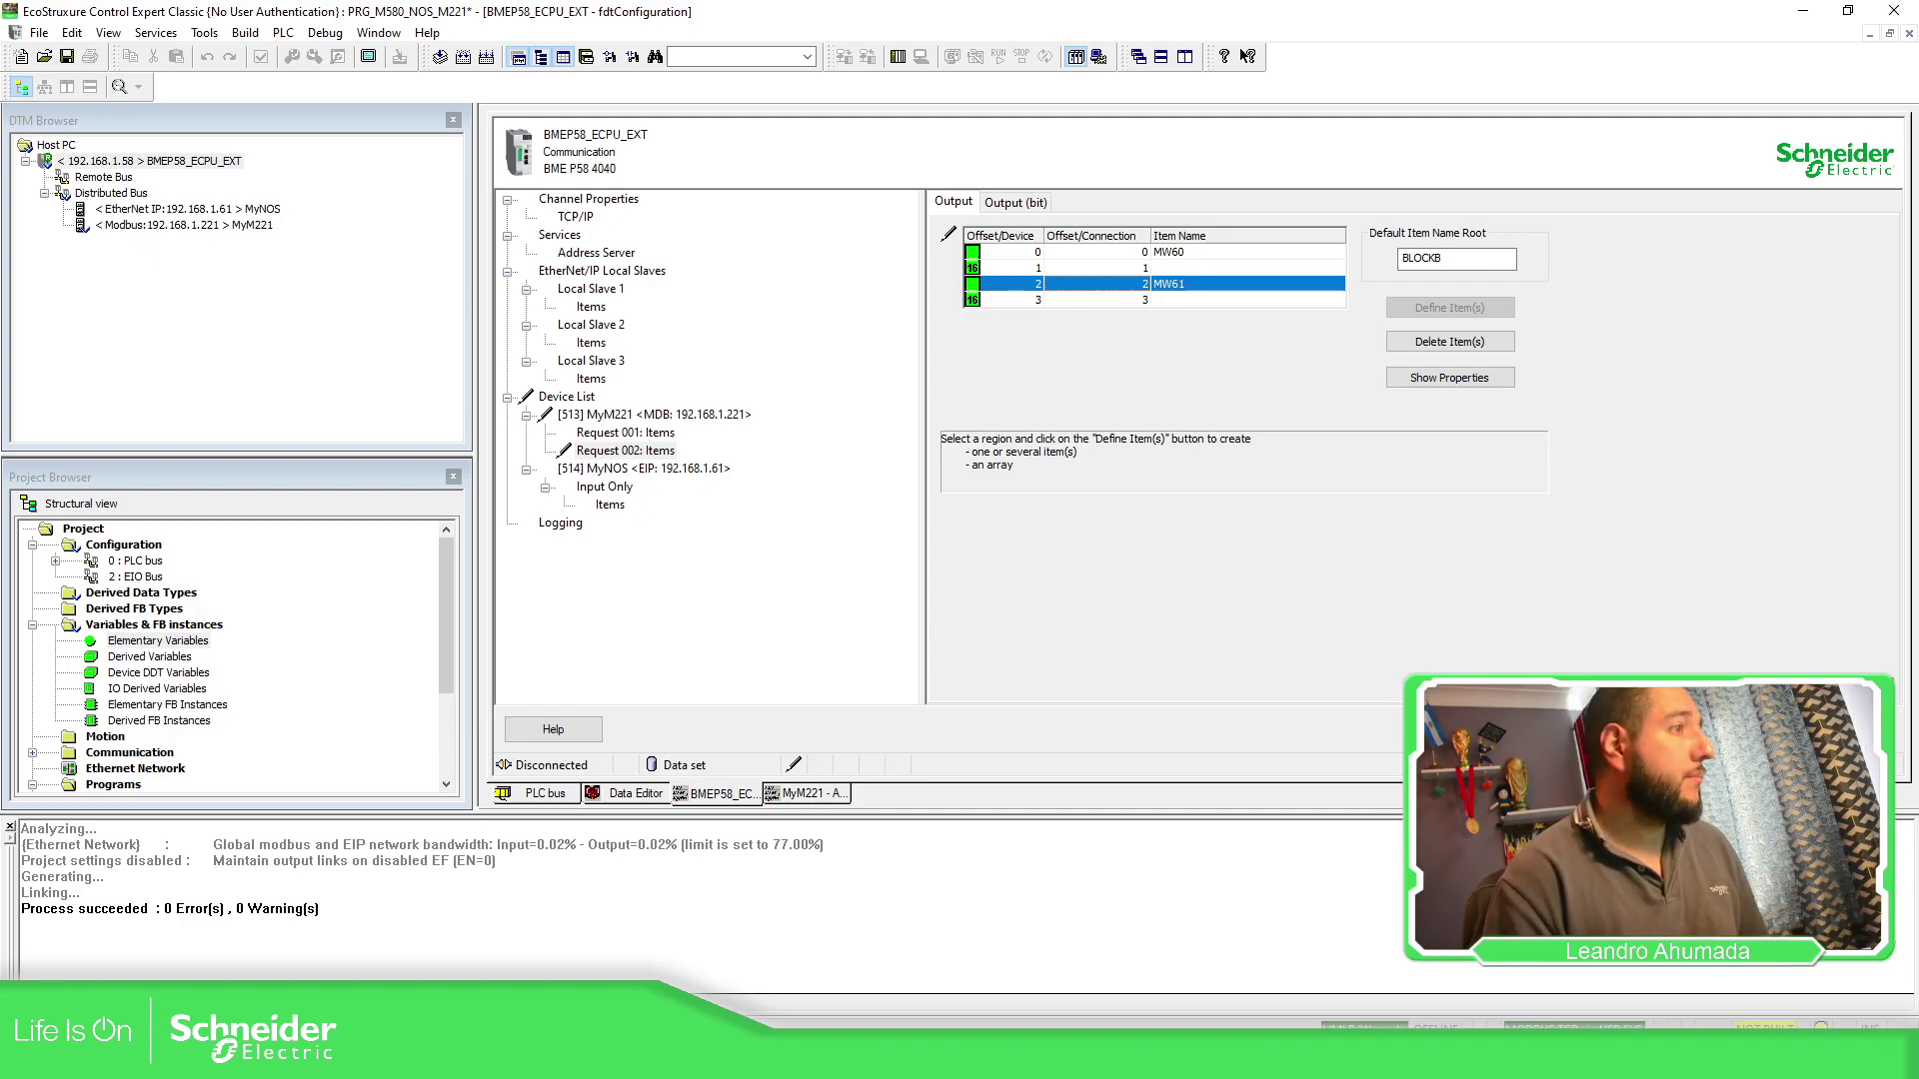
click(625, 450)
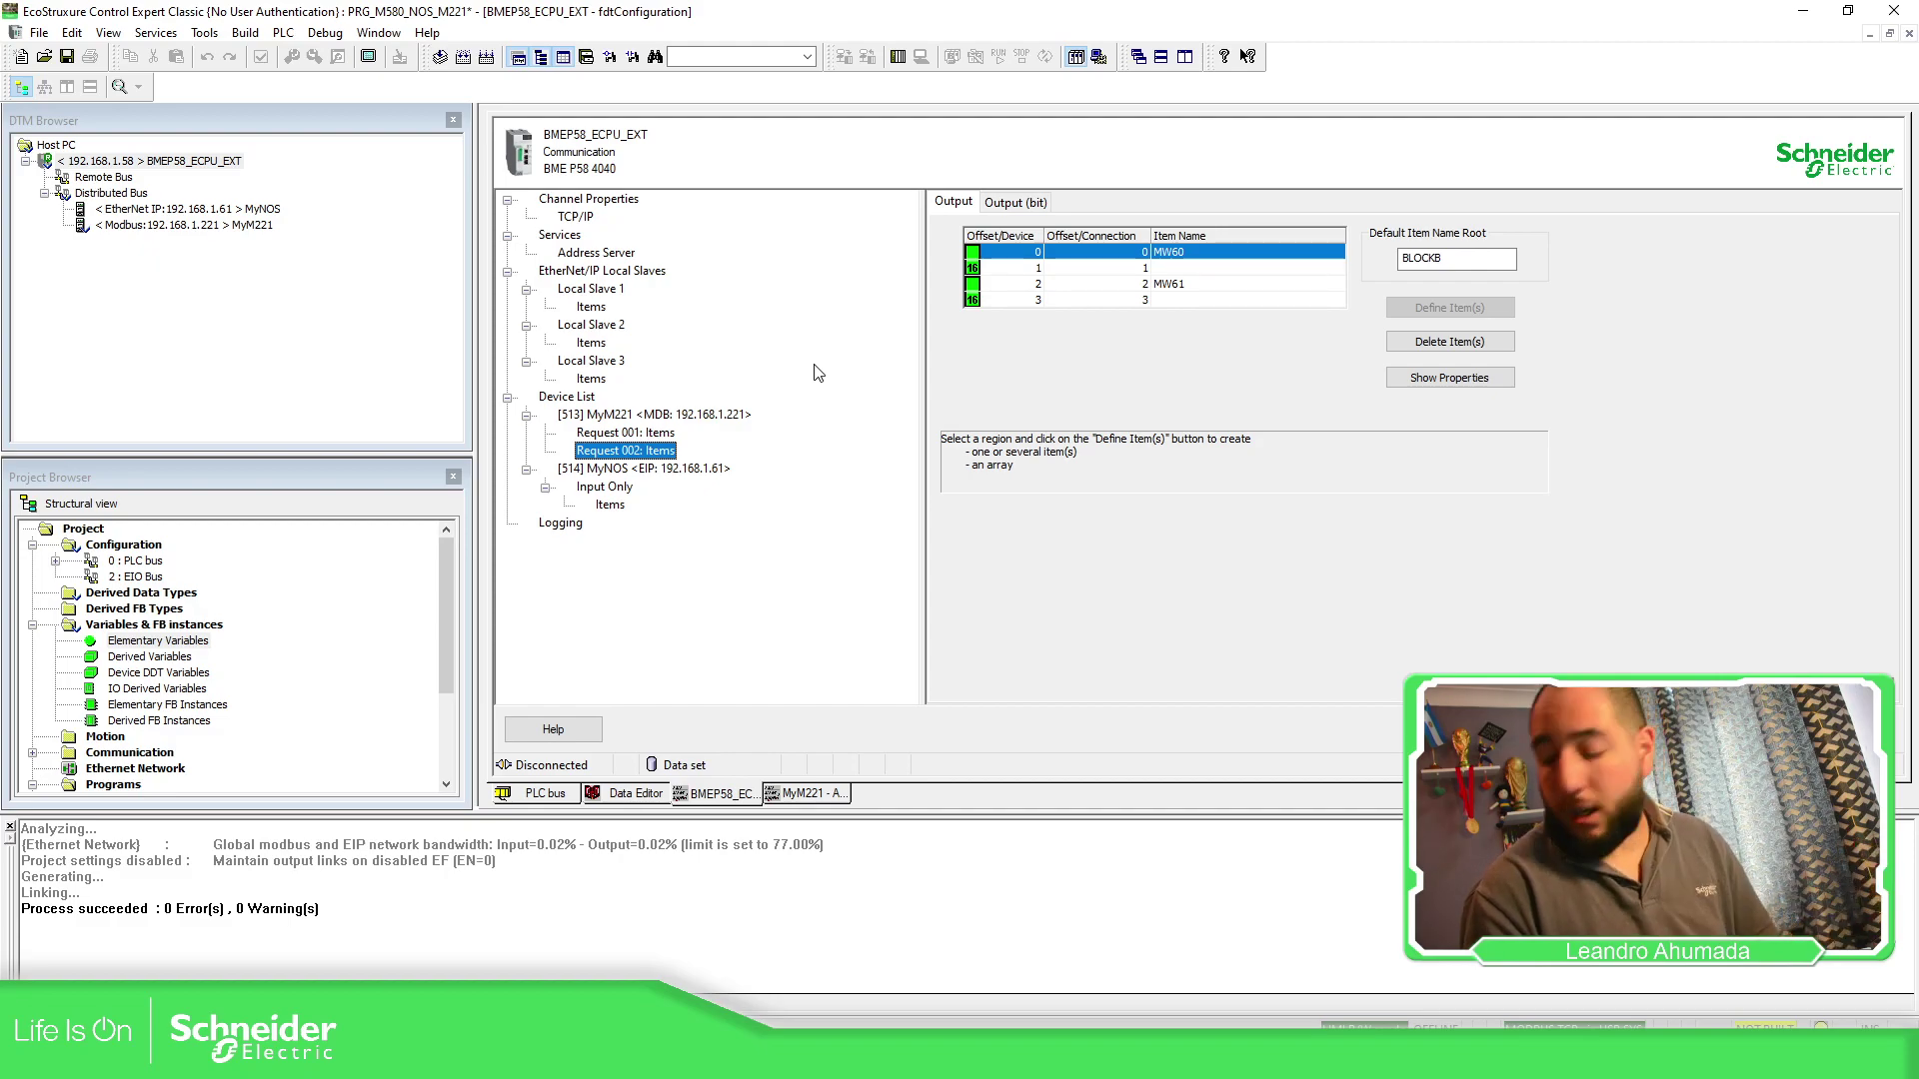
- Rebuild the entire project from the PLC bus view
click(545, 795)
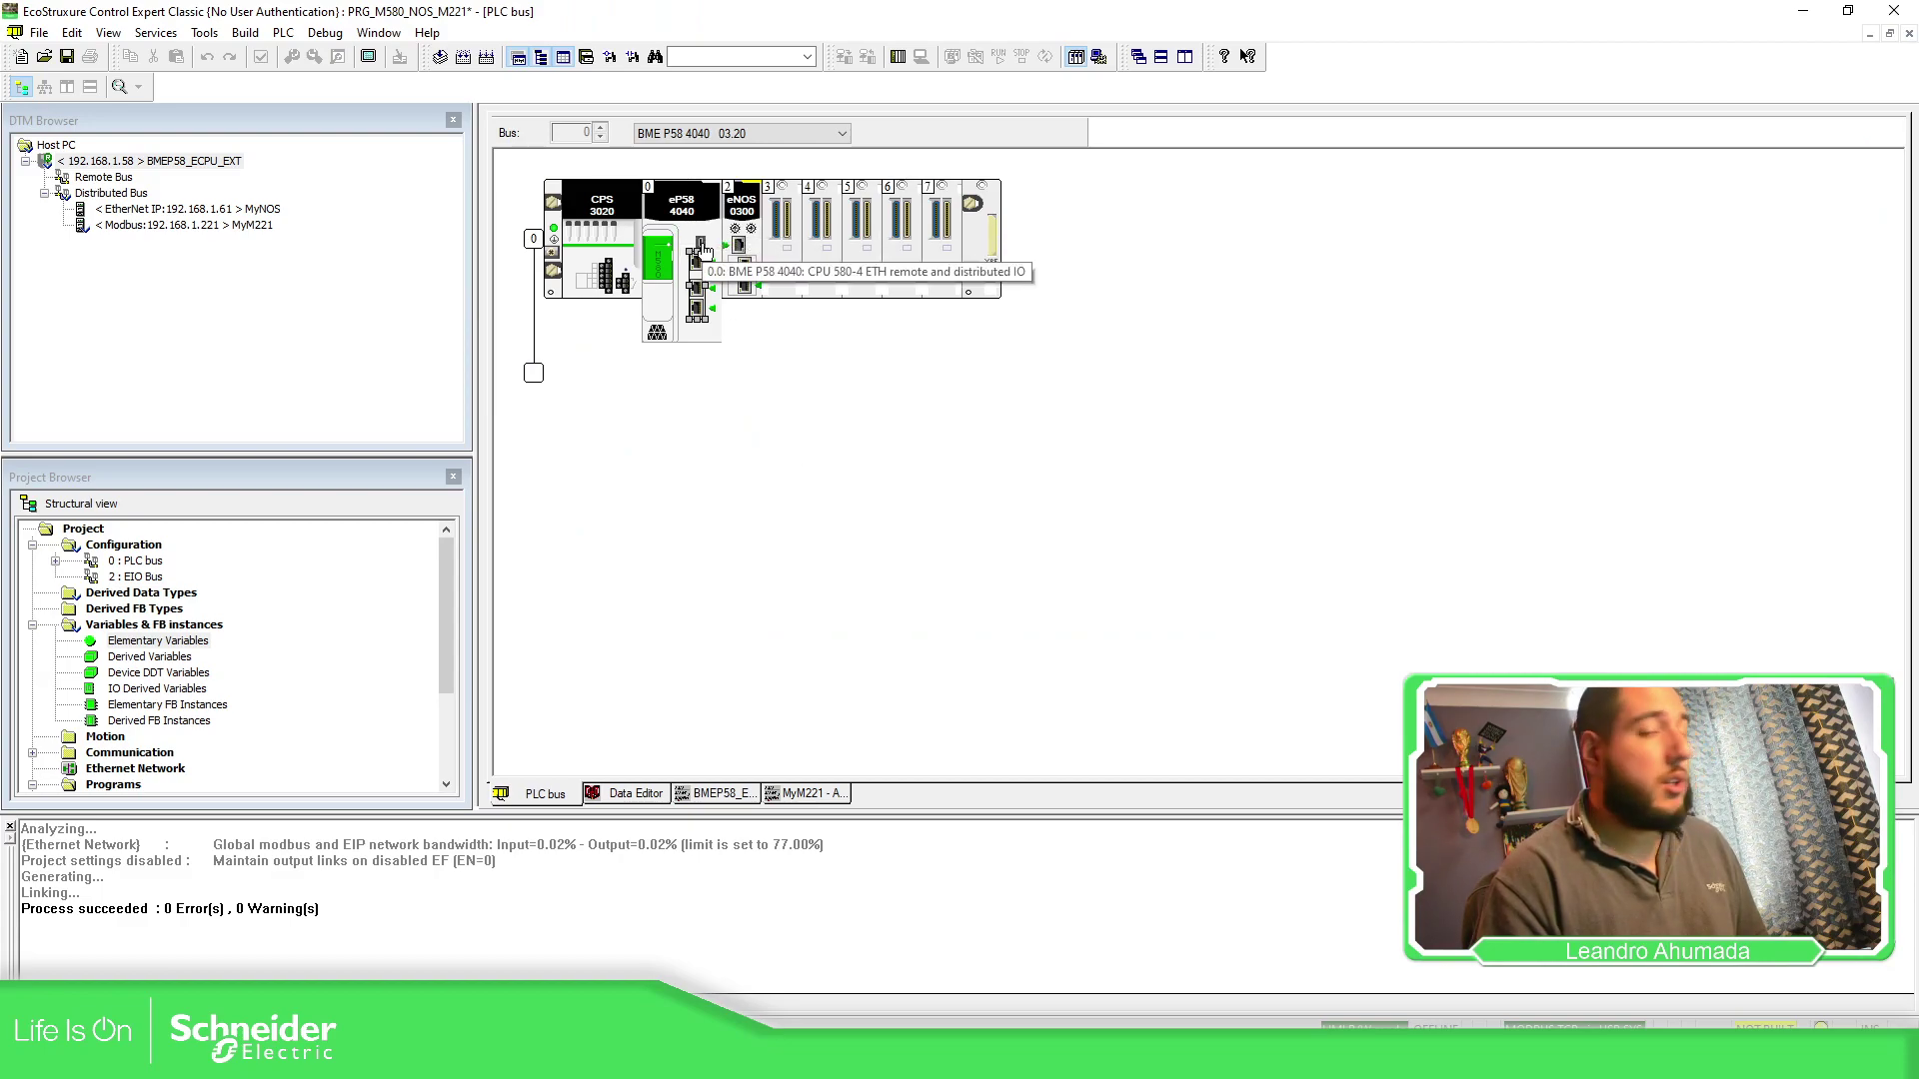
click(749, 292)
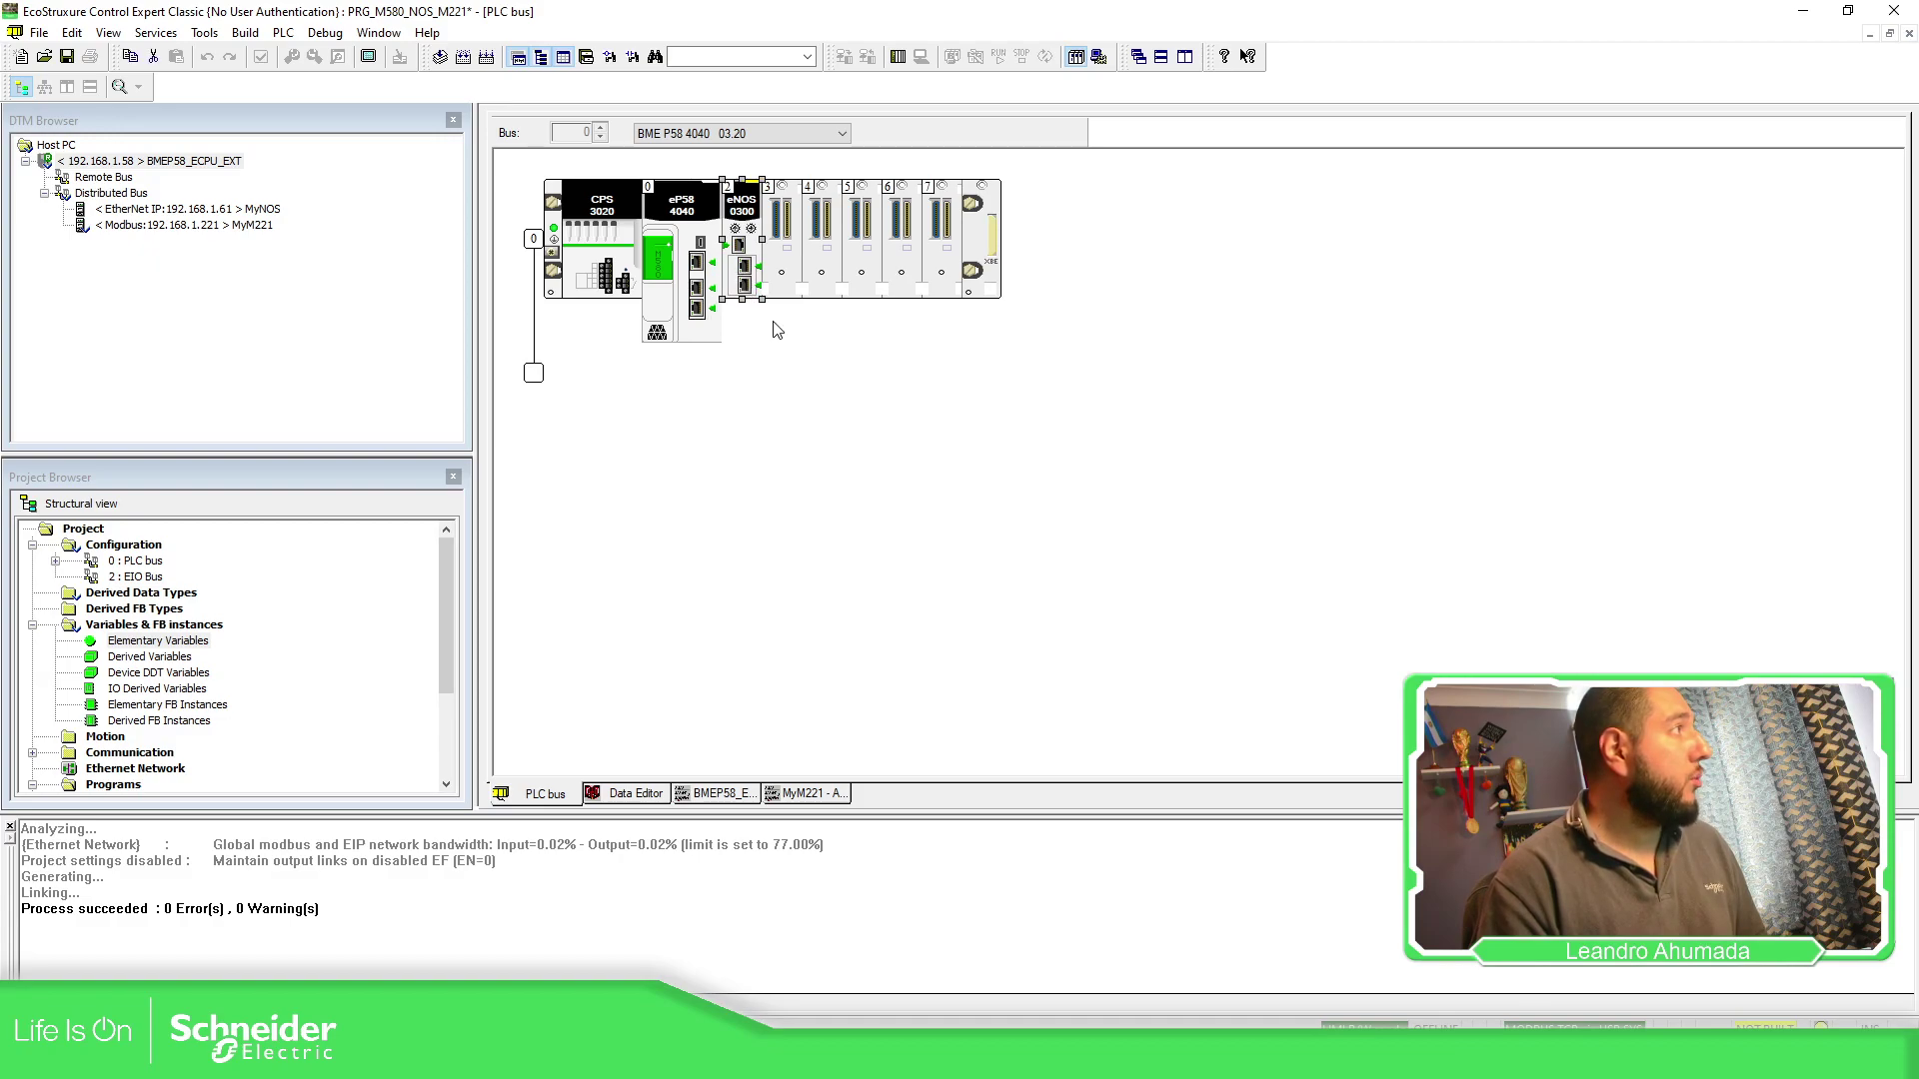
click(440, 60)
click(486, 58)
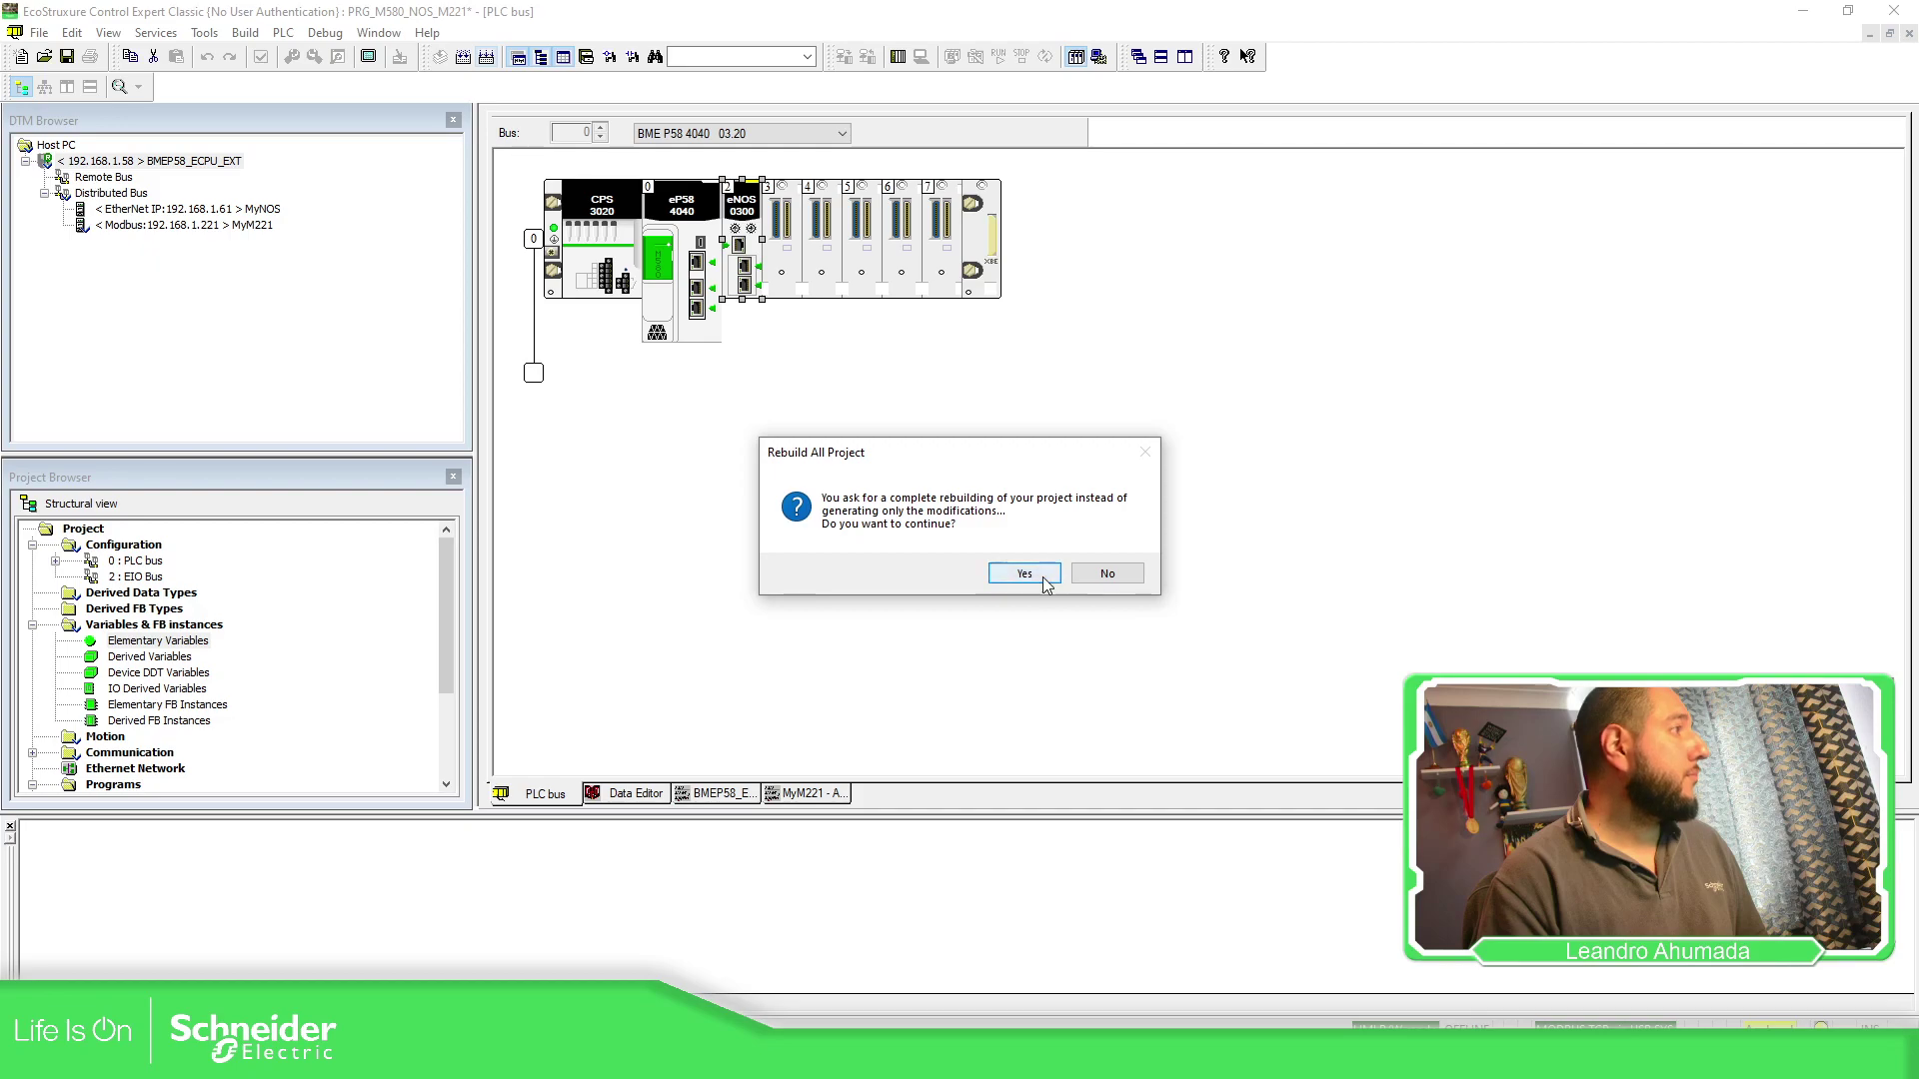
click(1002, 577)
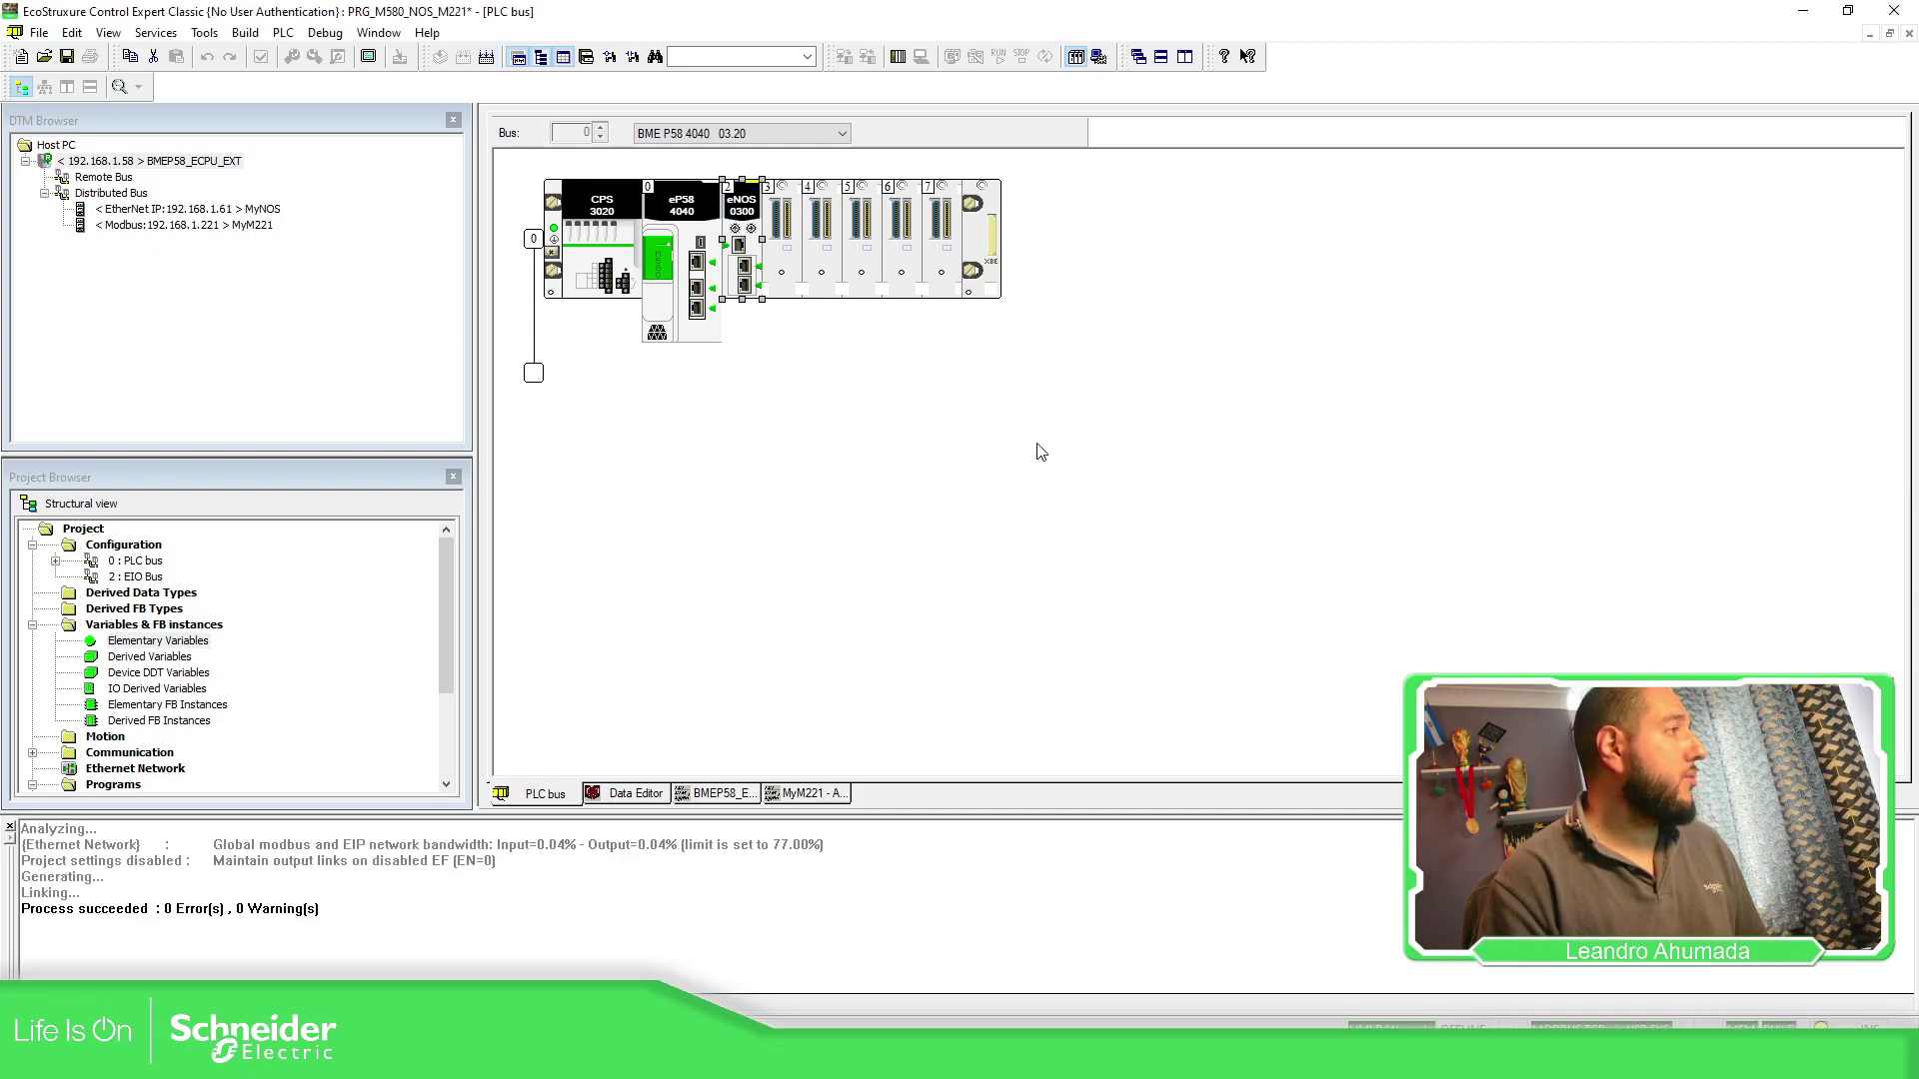
- Connect to the M580 and transfer the project with PLC Run after Transfer, confirming Stop
click(894, 56)
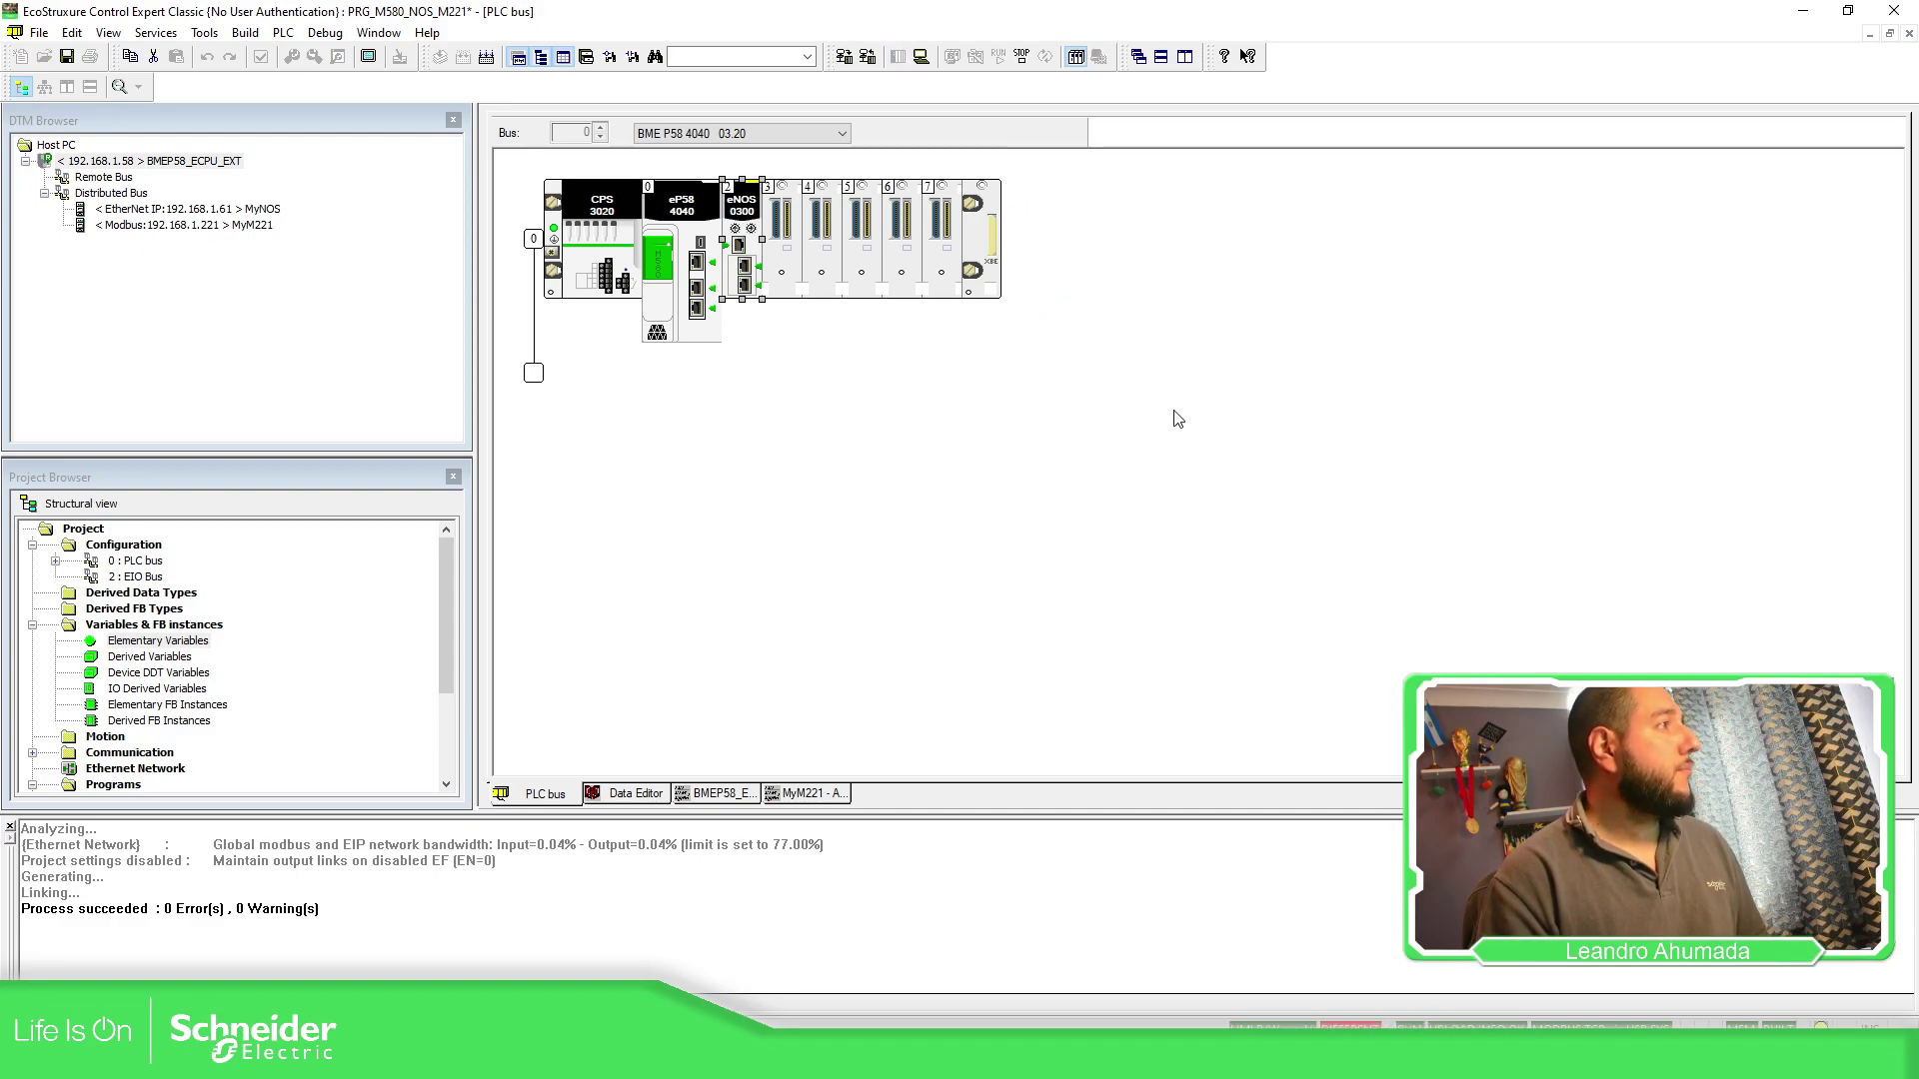
click(844, 56)
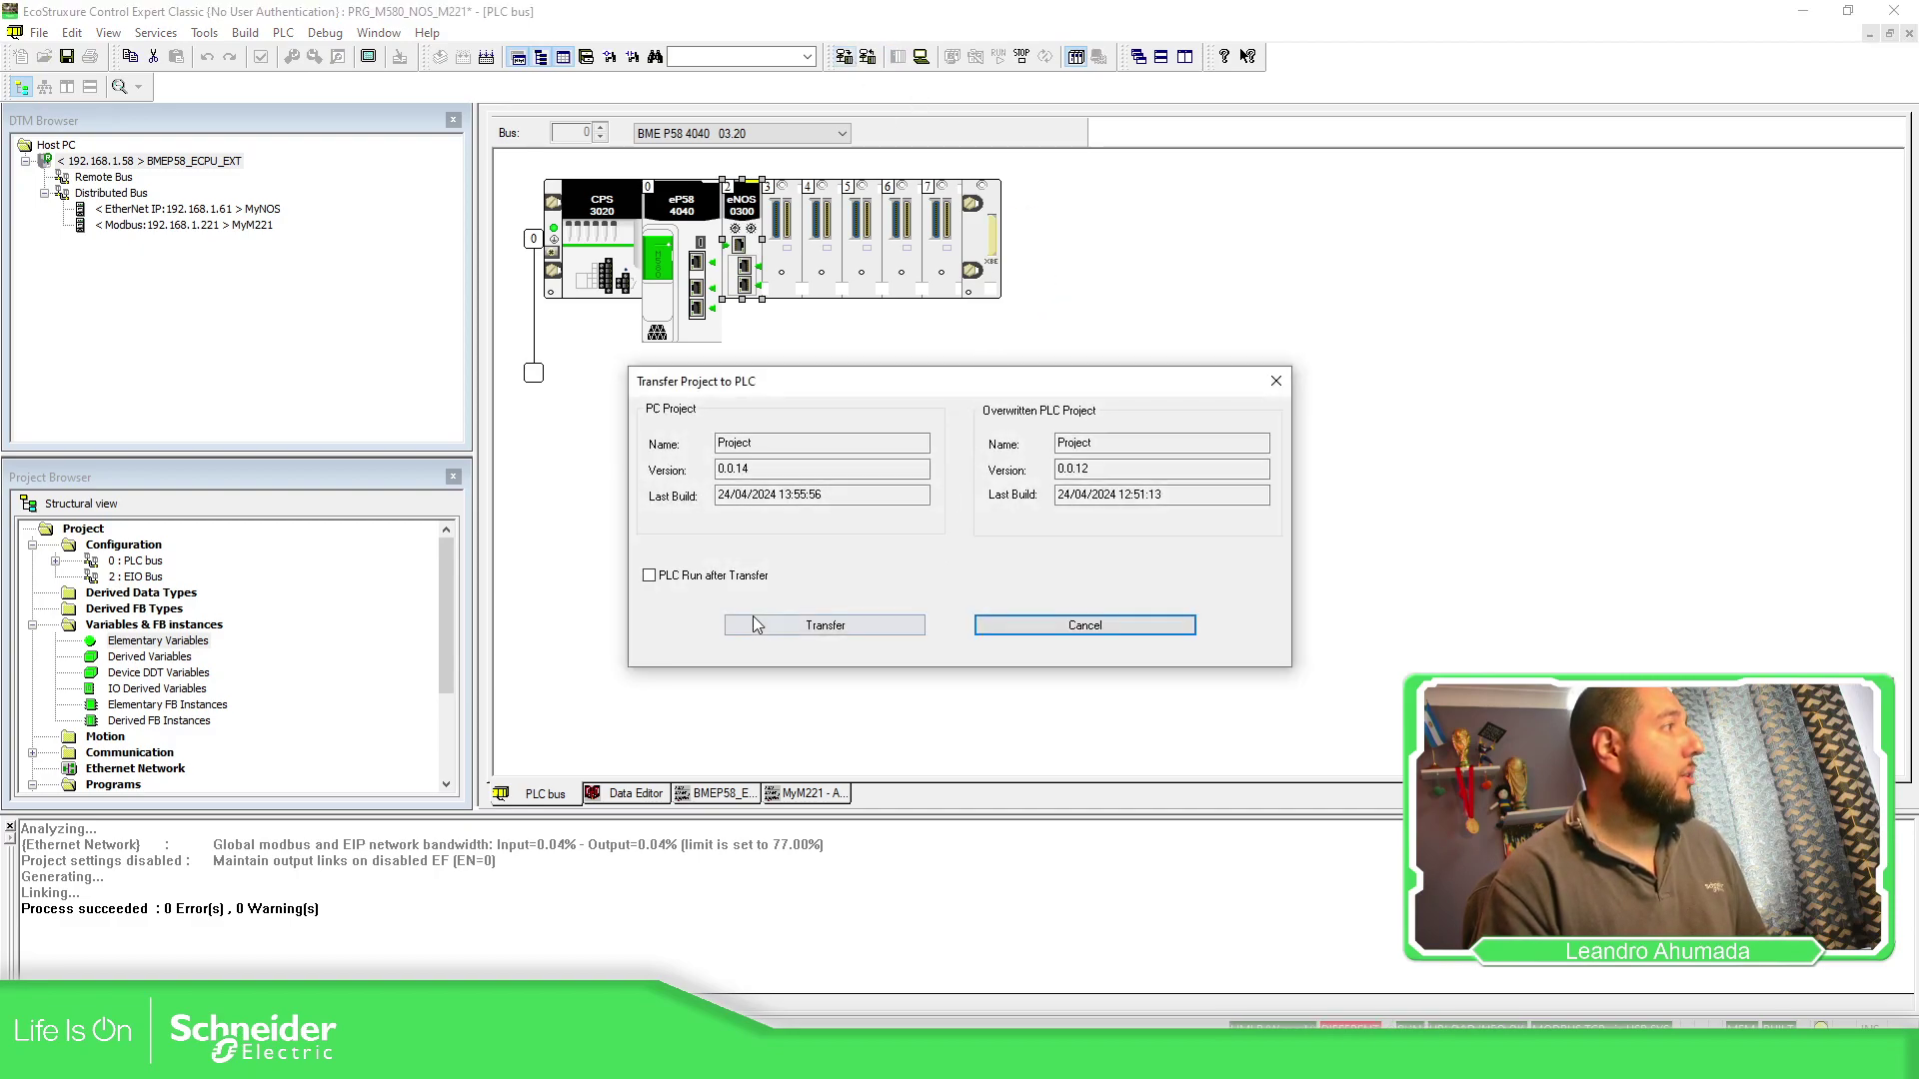
click(735, 576)
click(748, 624)
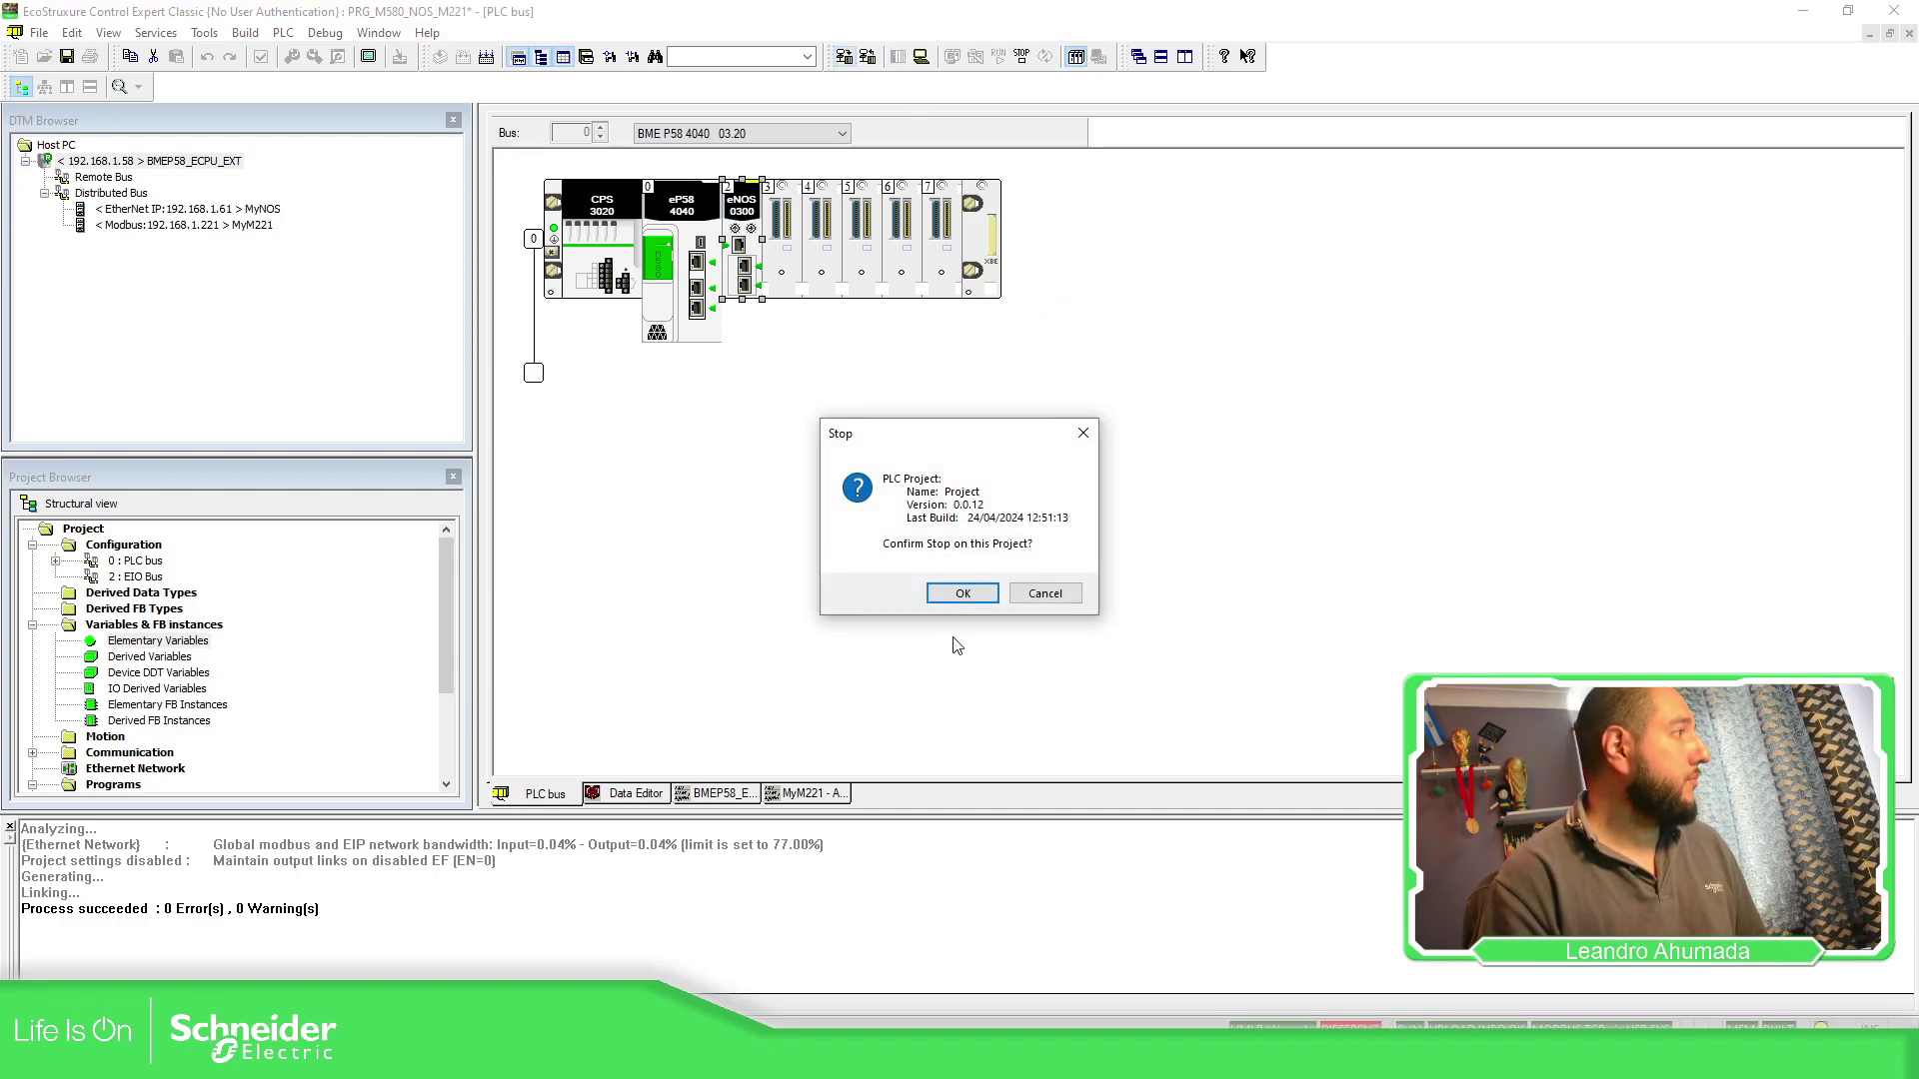
click(979, 588)
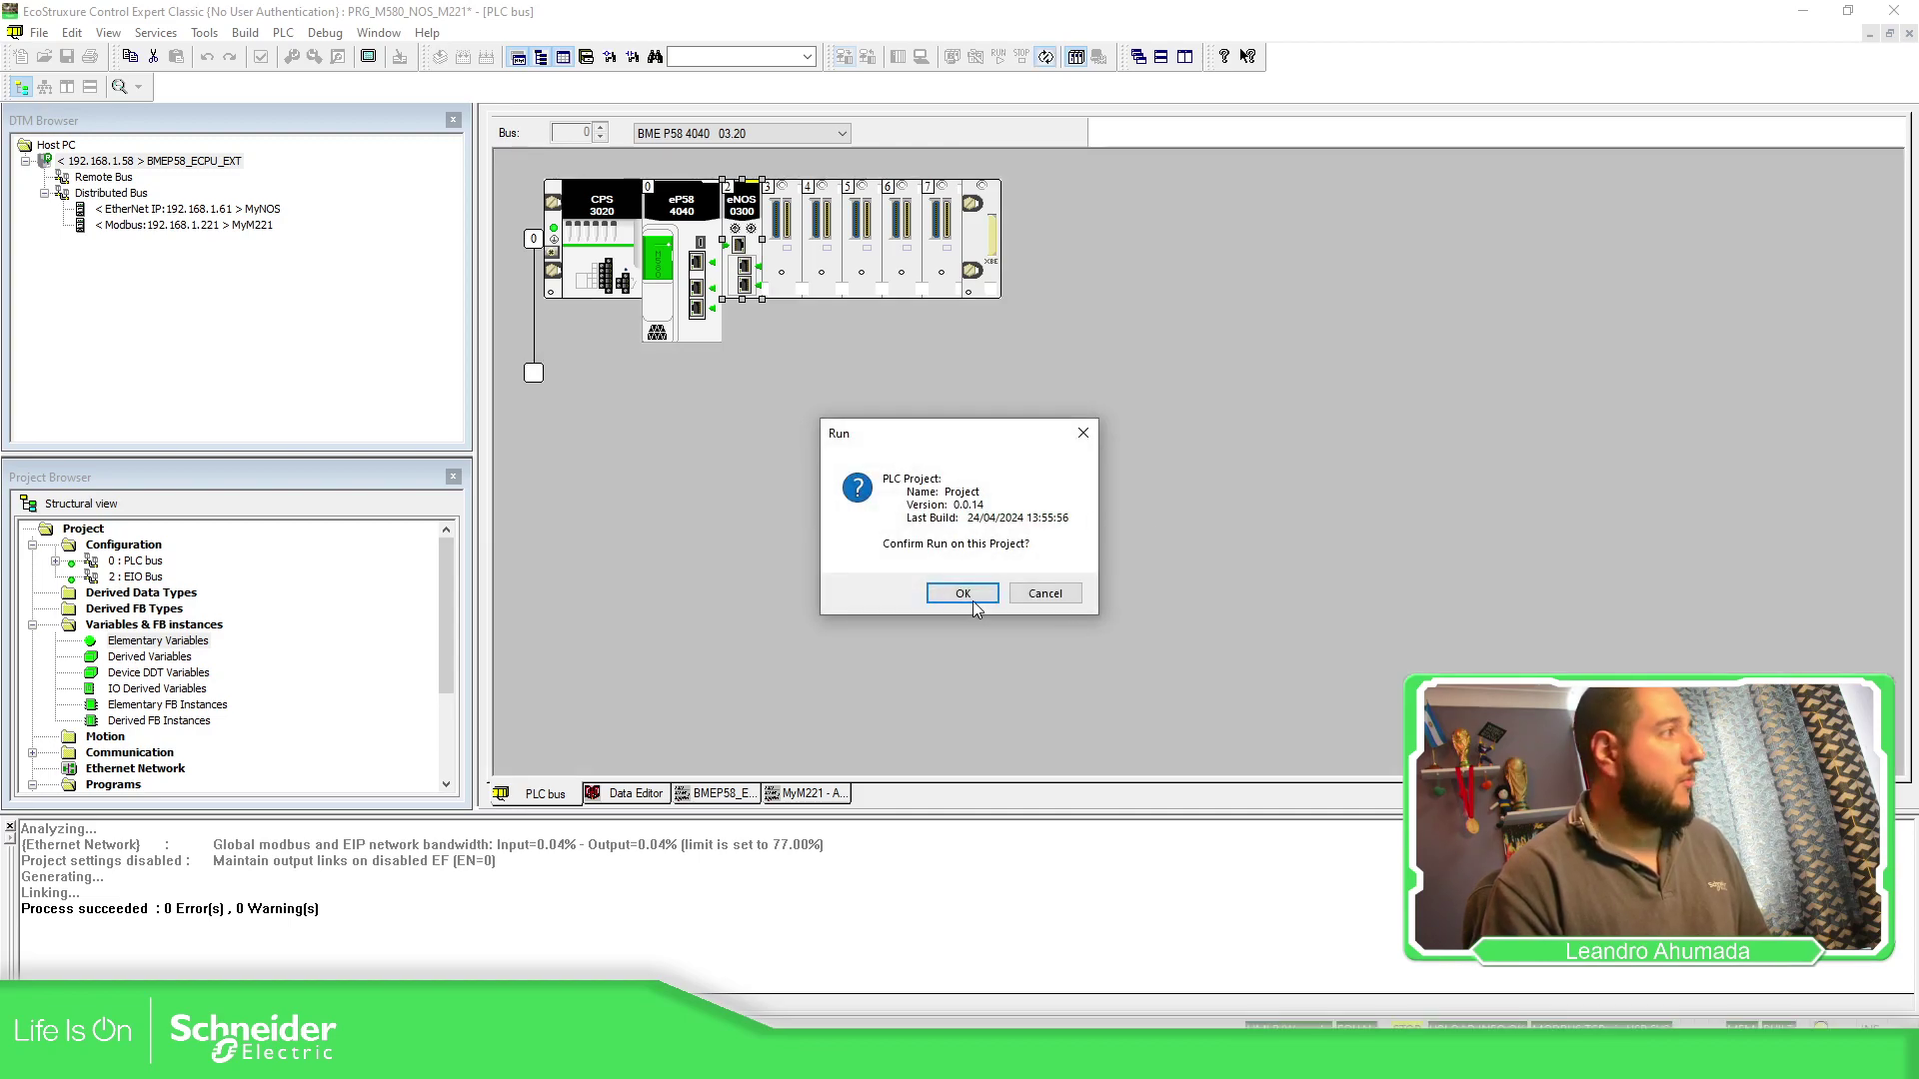
- Confirm running the PLC and initialize an animation table for MyM221 from the Data Editor
click(964, 595)
click(630, 796)
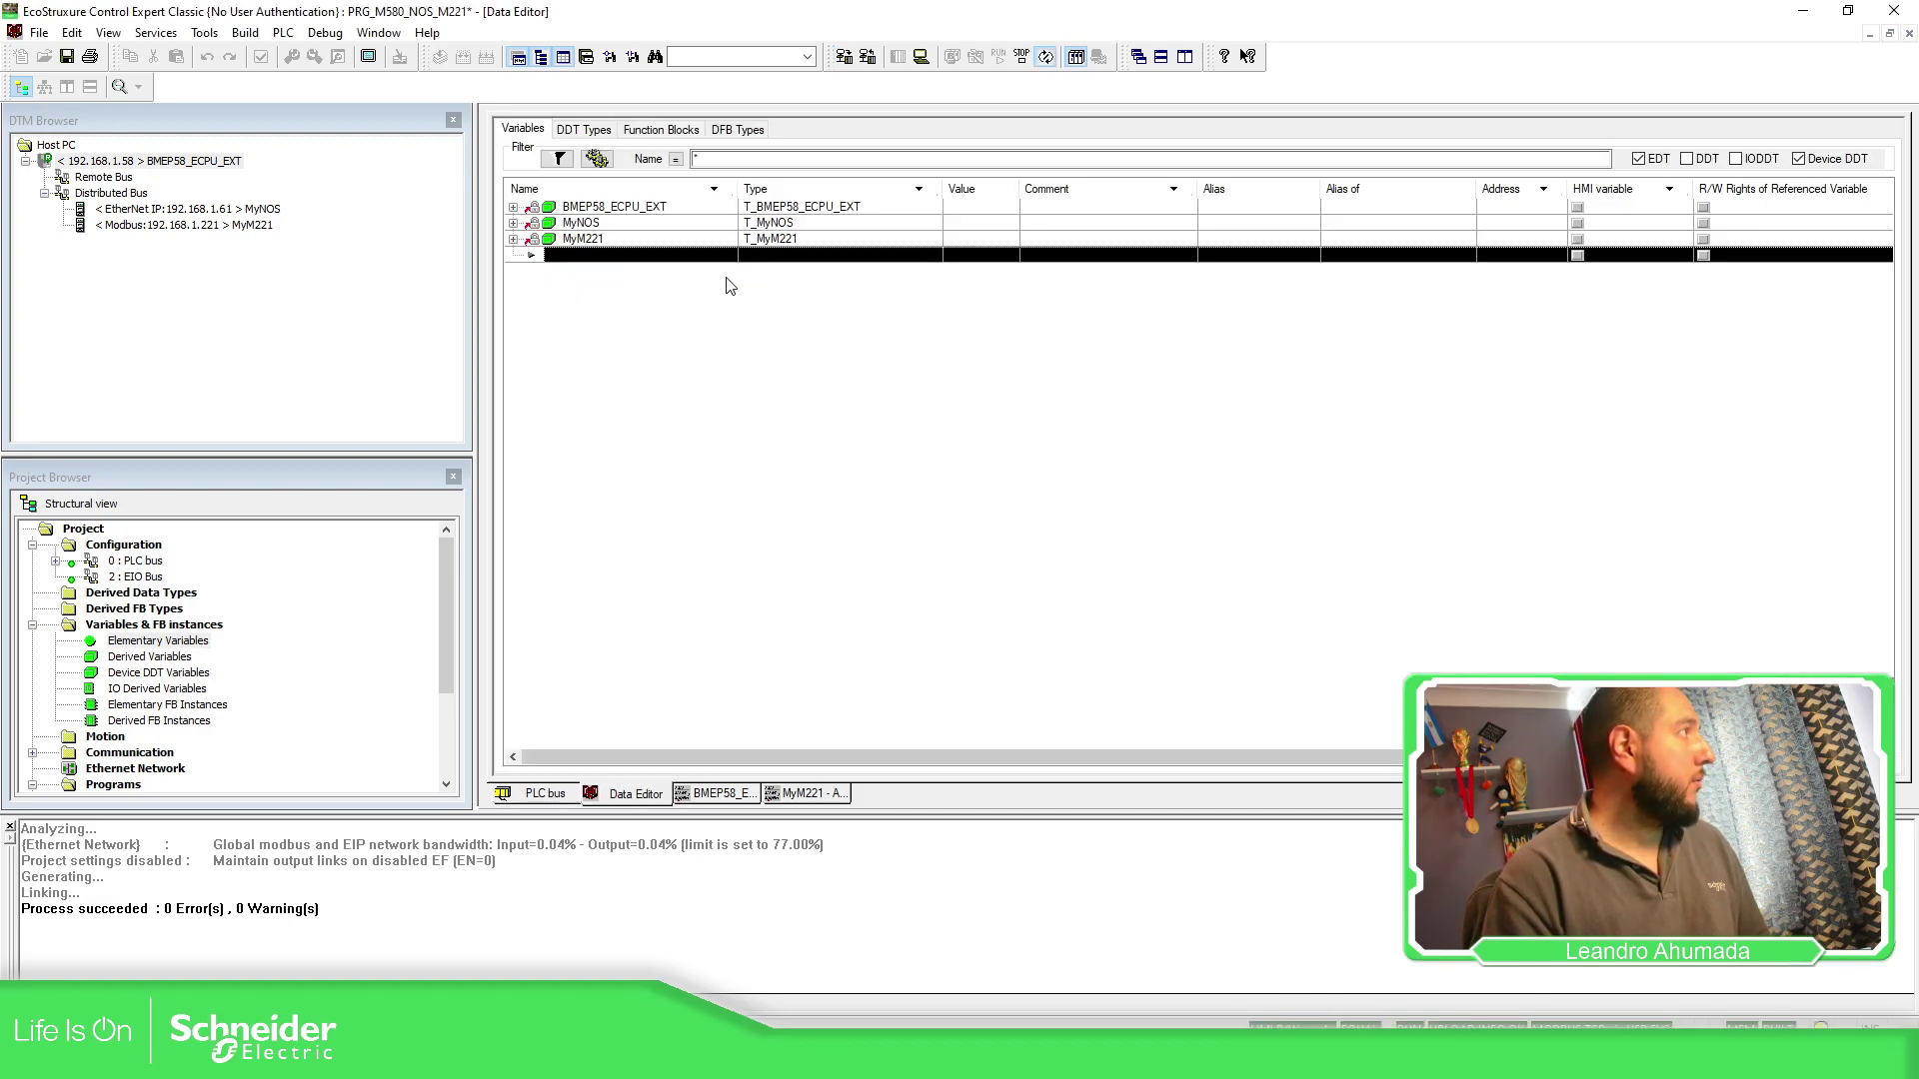
right_click(616, 241)
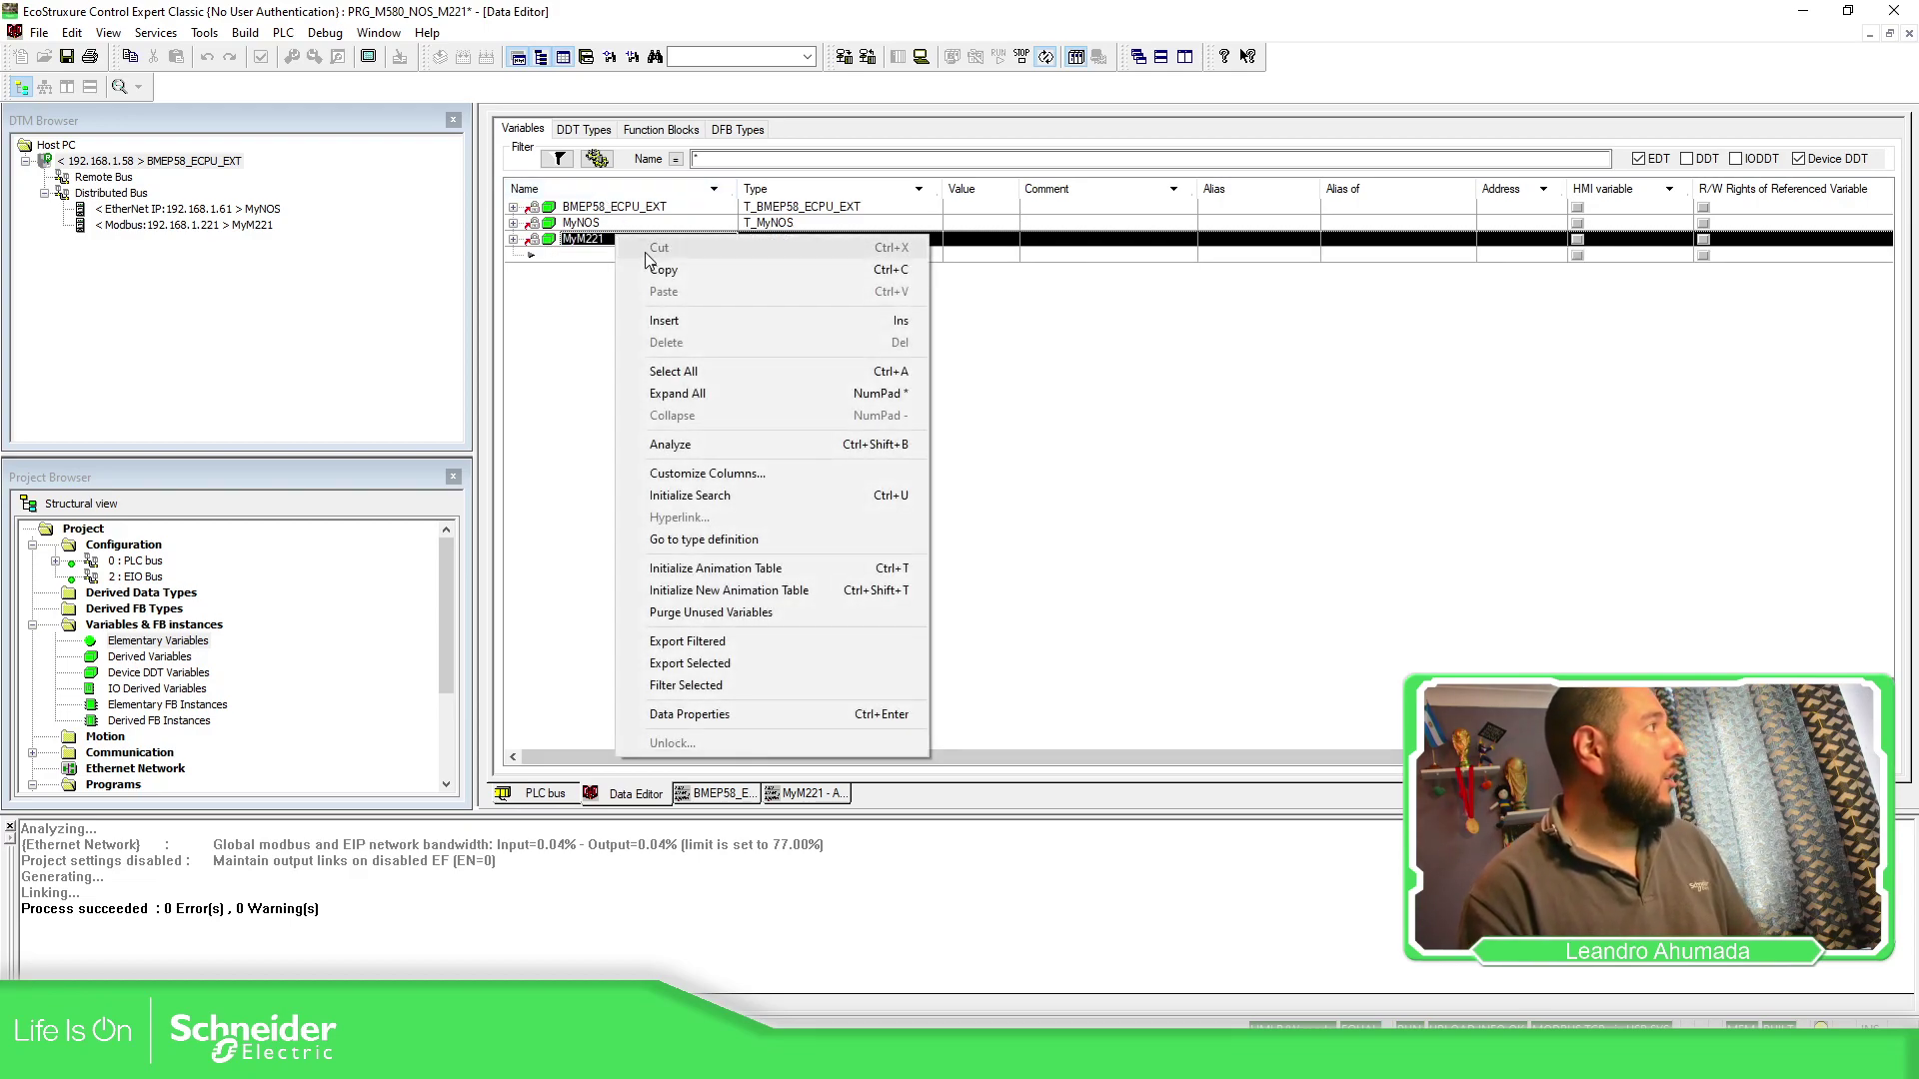
click(752, 569)
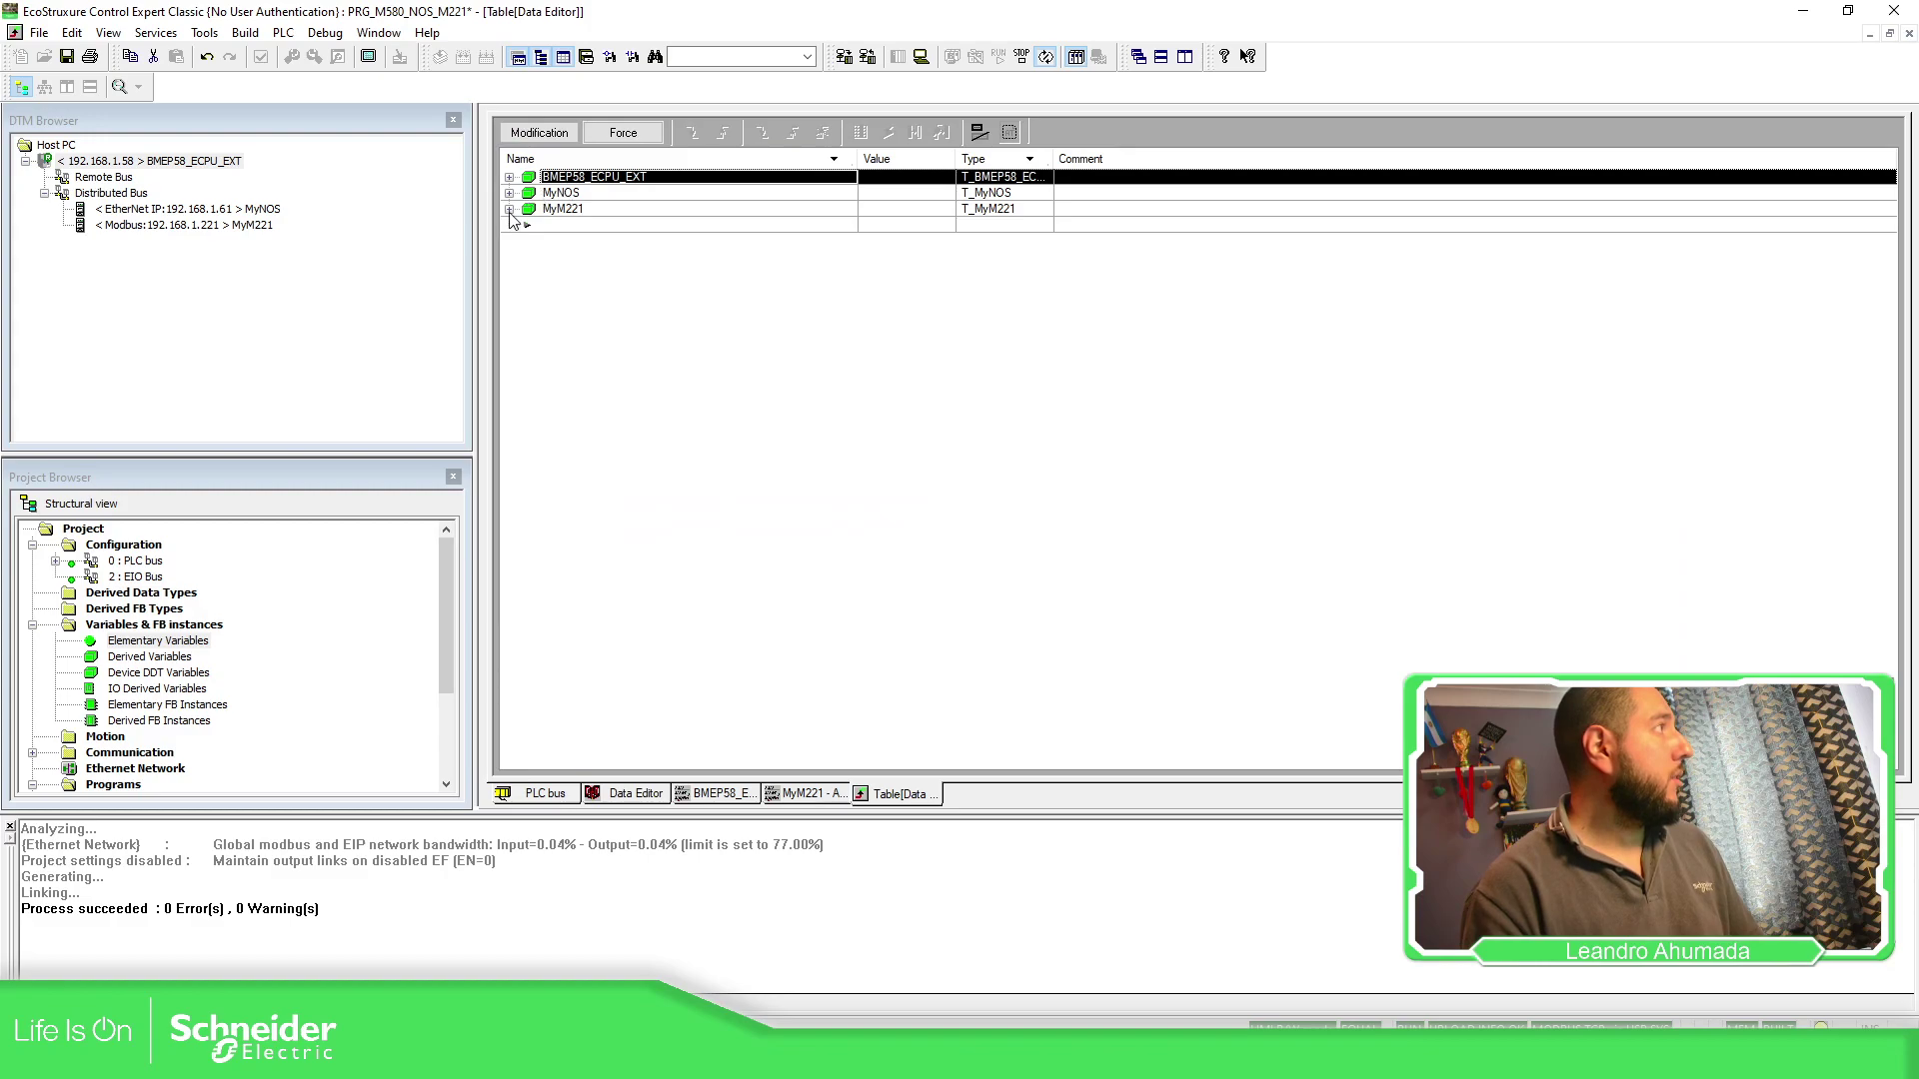
- Expand MyM221, its Inputs and Outputs, checking freshness and the MW50–MW52 input values
click(510, 210)
click(857, 243)
click(879, 226)
click(887, 244)
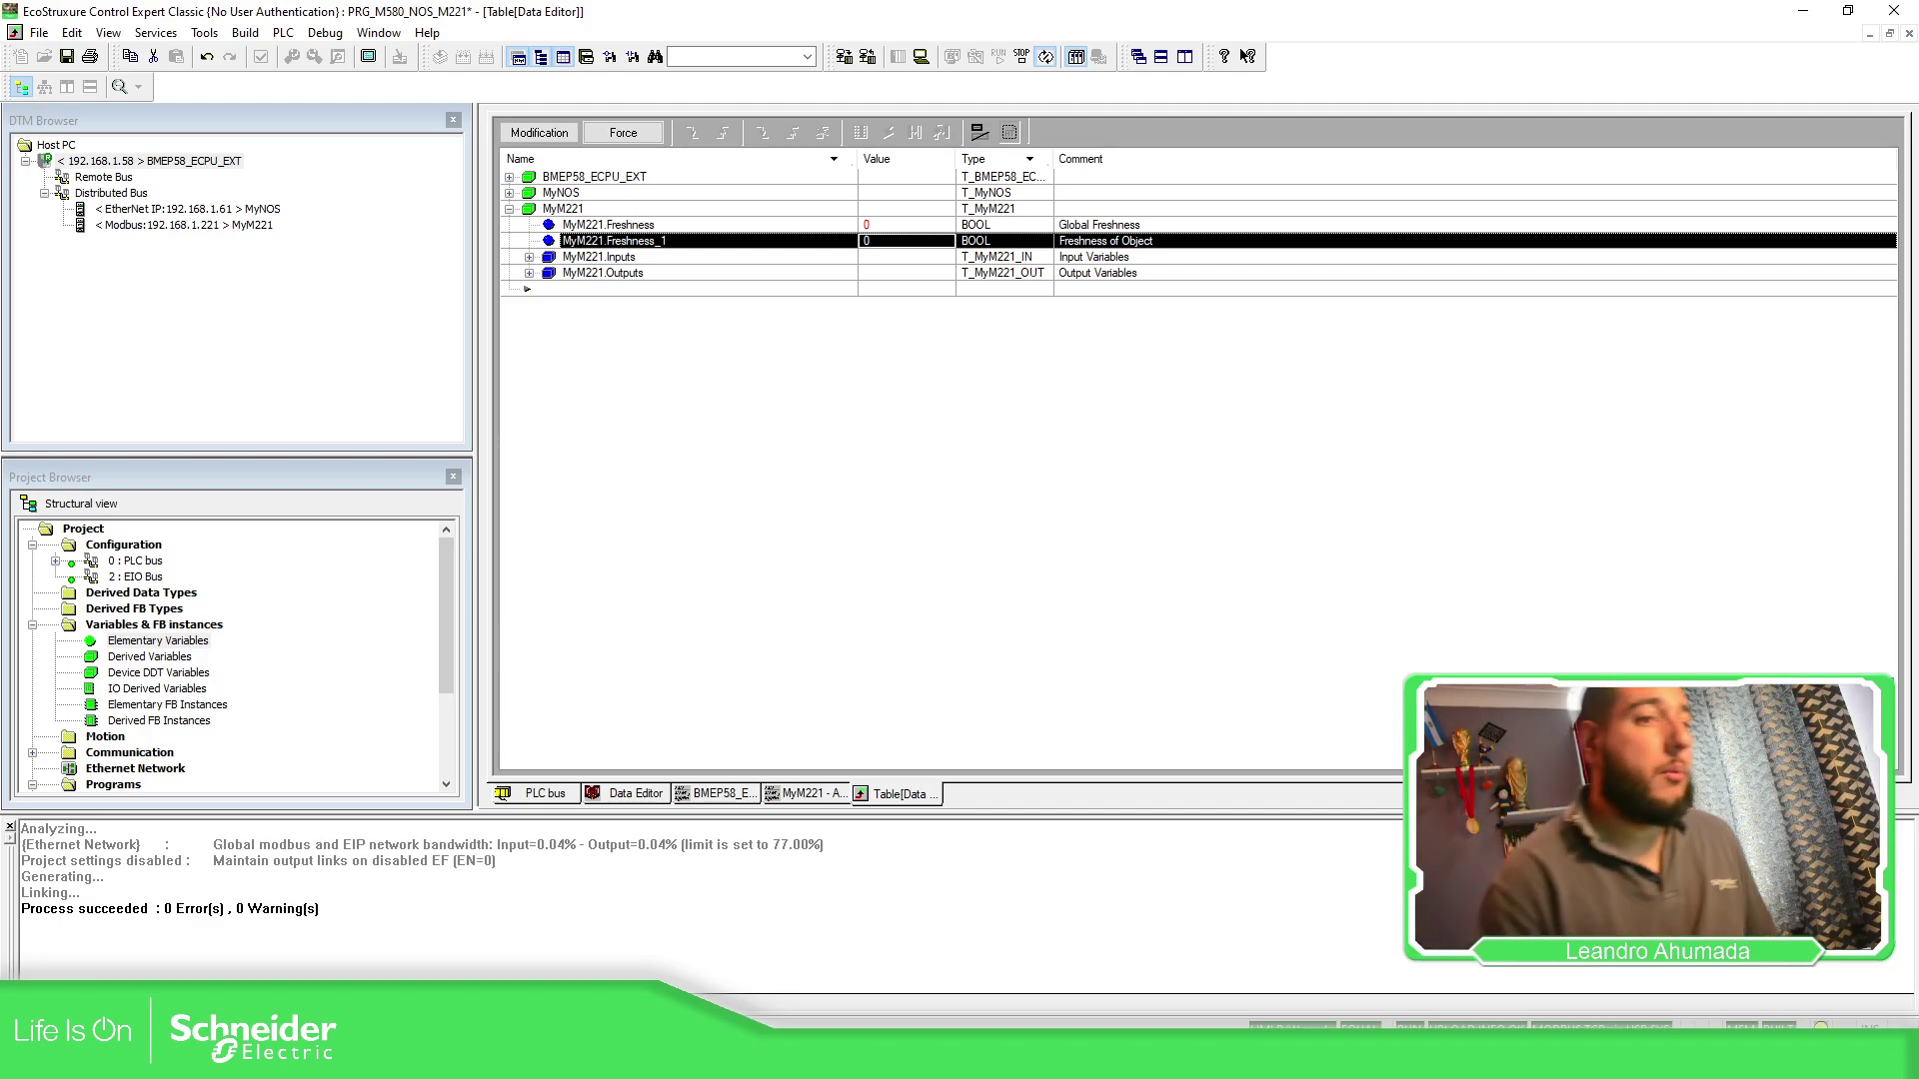
click(529, 258)
click(607, 259)
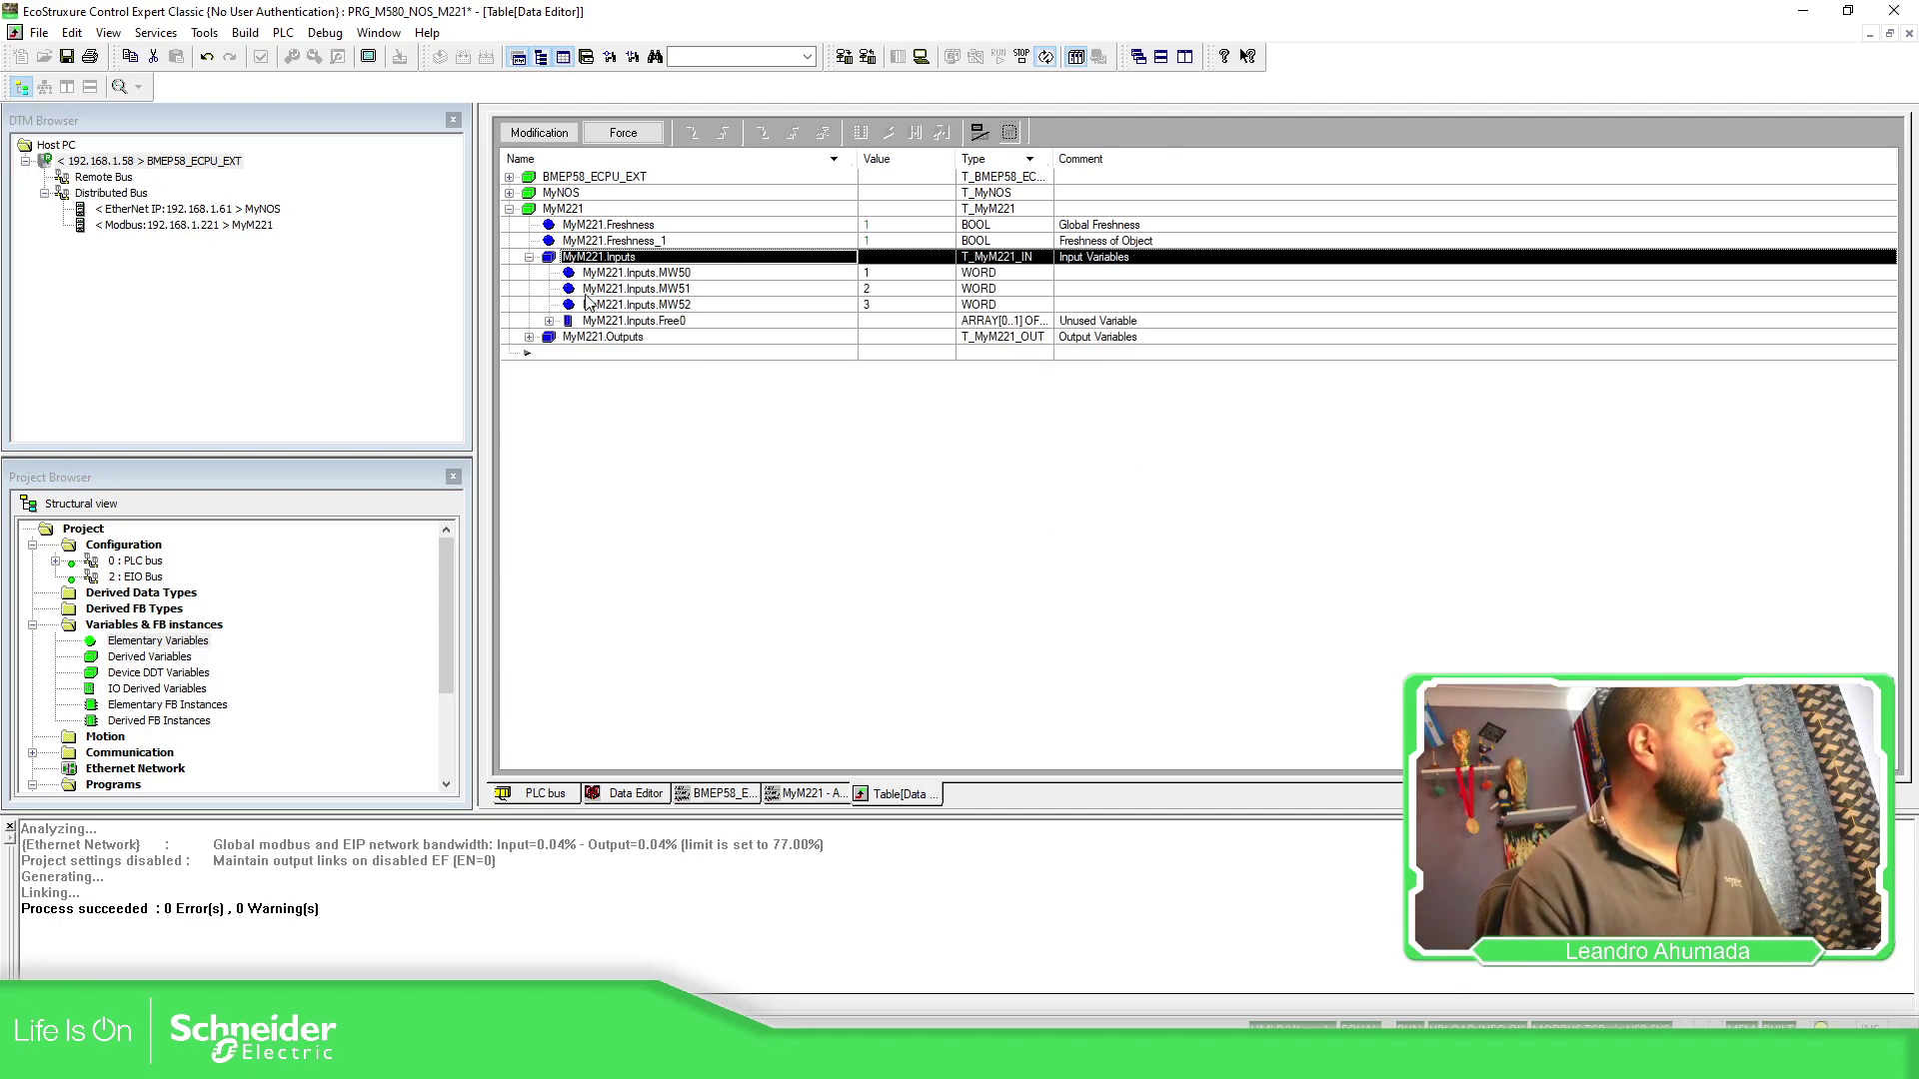
click(525, 339)
click(530, 338)
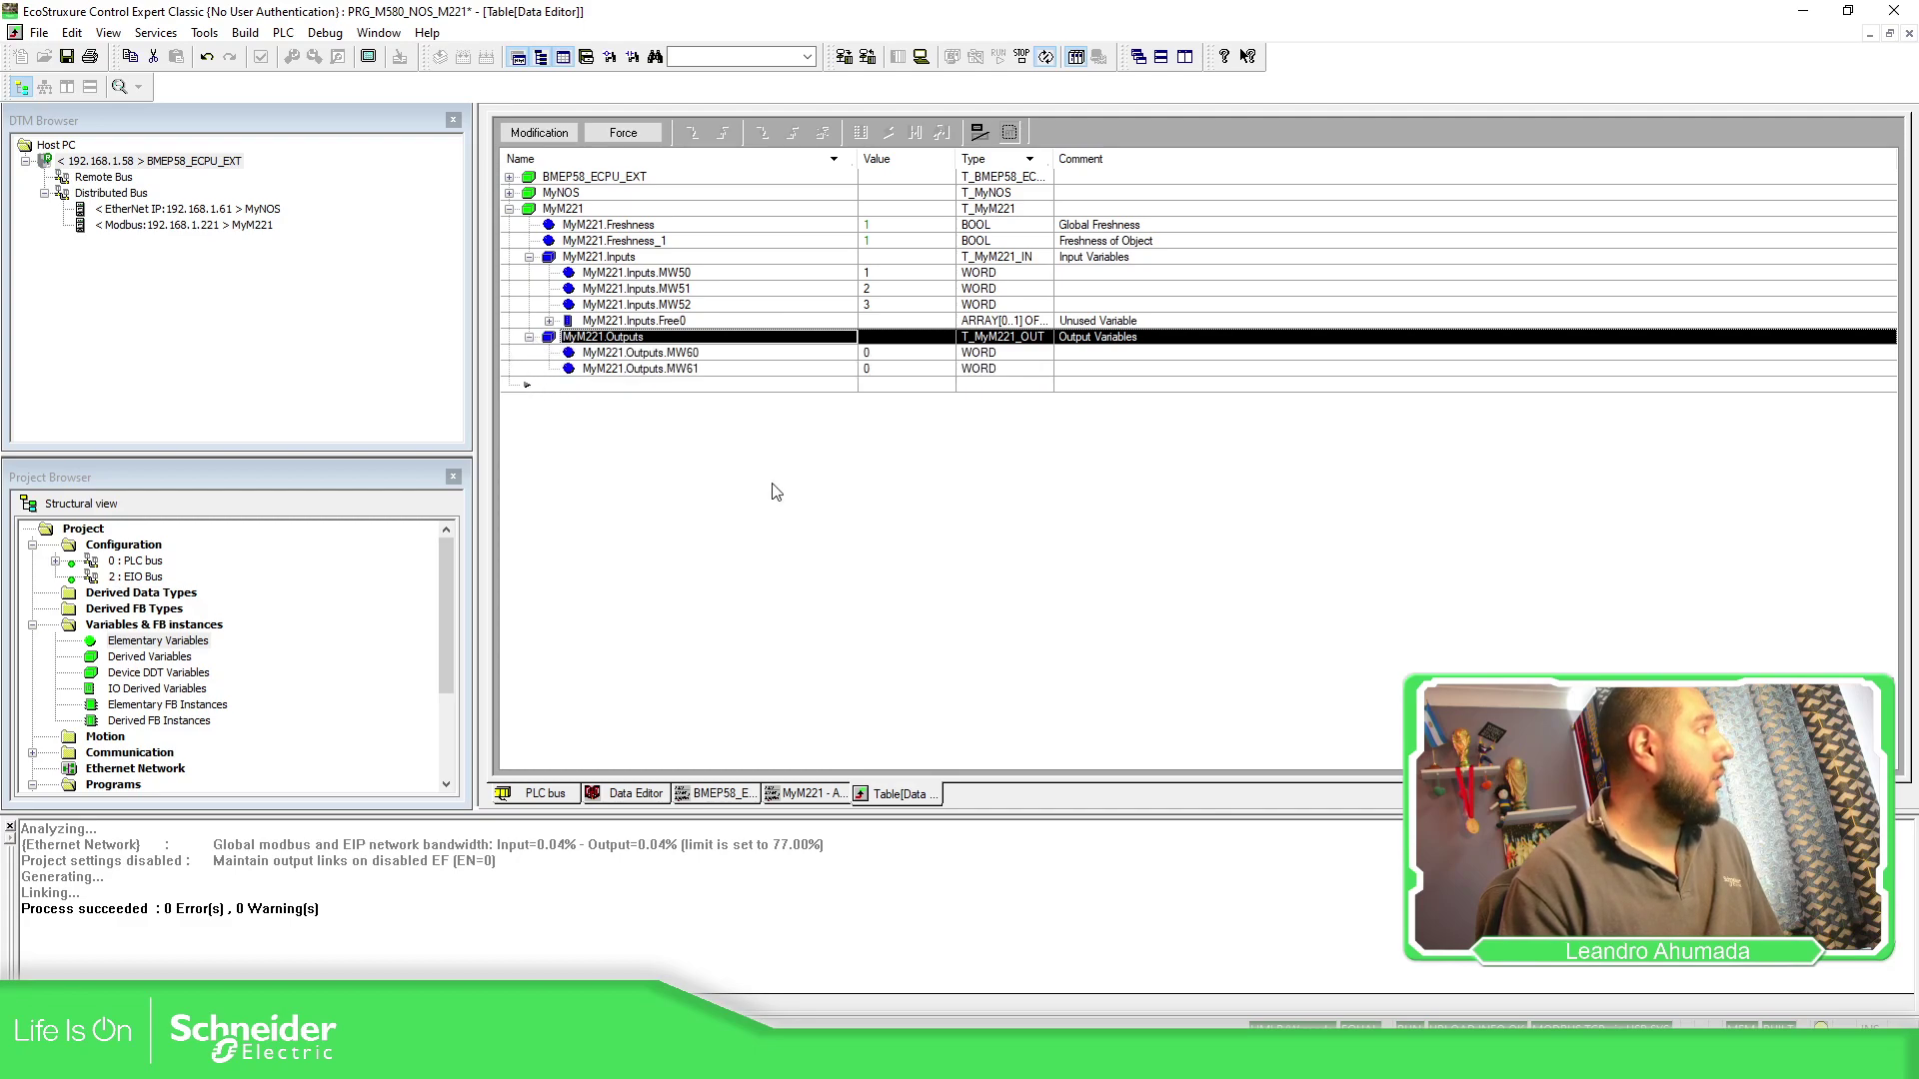
click(890, 274)
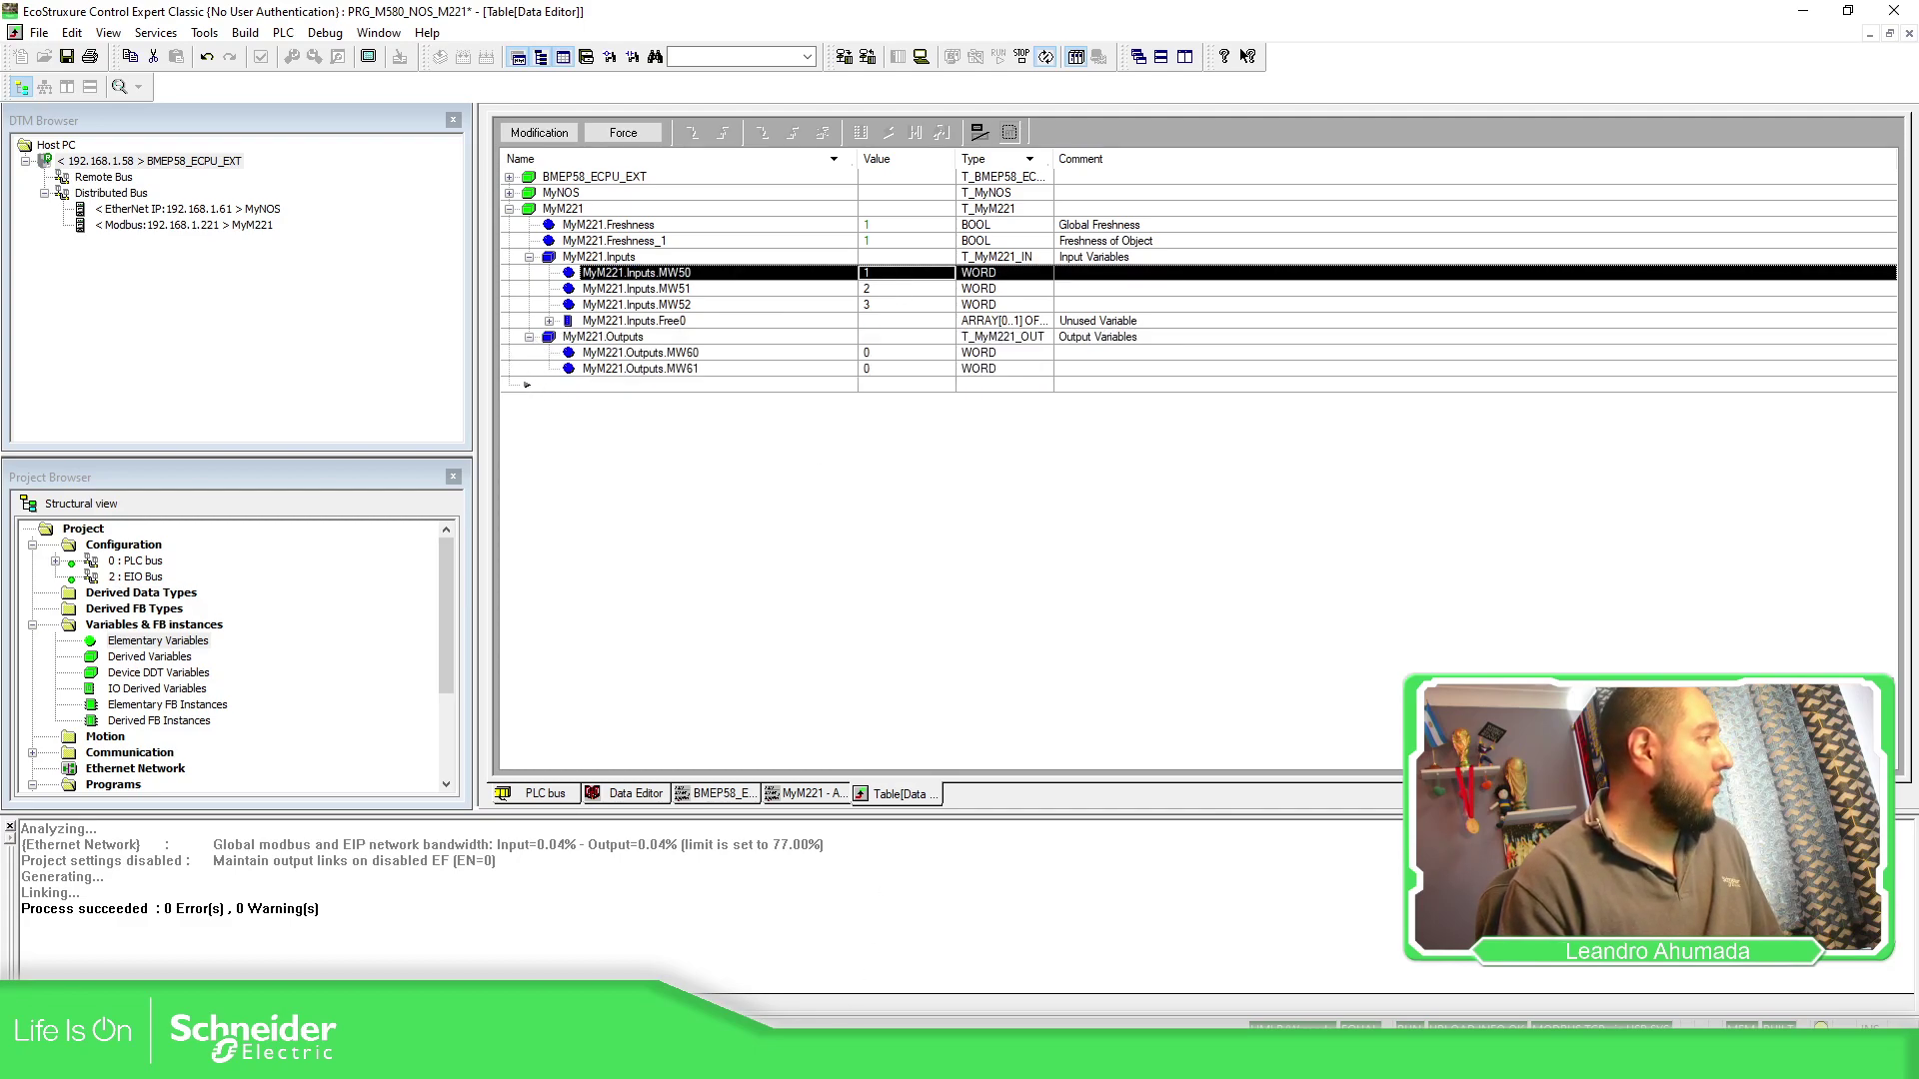
click(940, 760)
- Enter 111, 222 and 333 as the %MW50, %MW51 and %MW52 values in the M580_DB table
drag(1319, 8, 1285, 365)
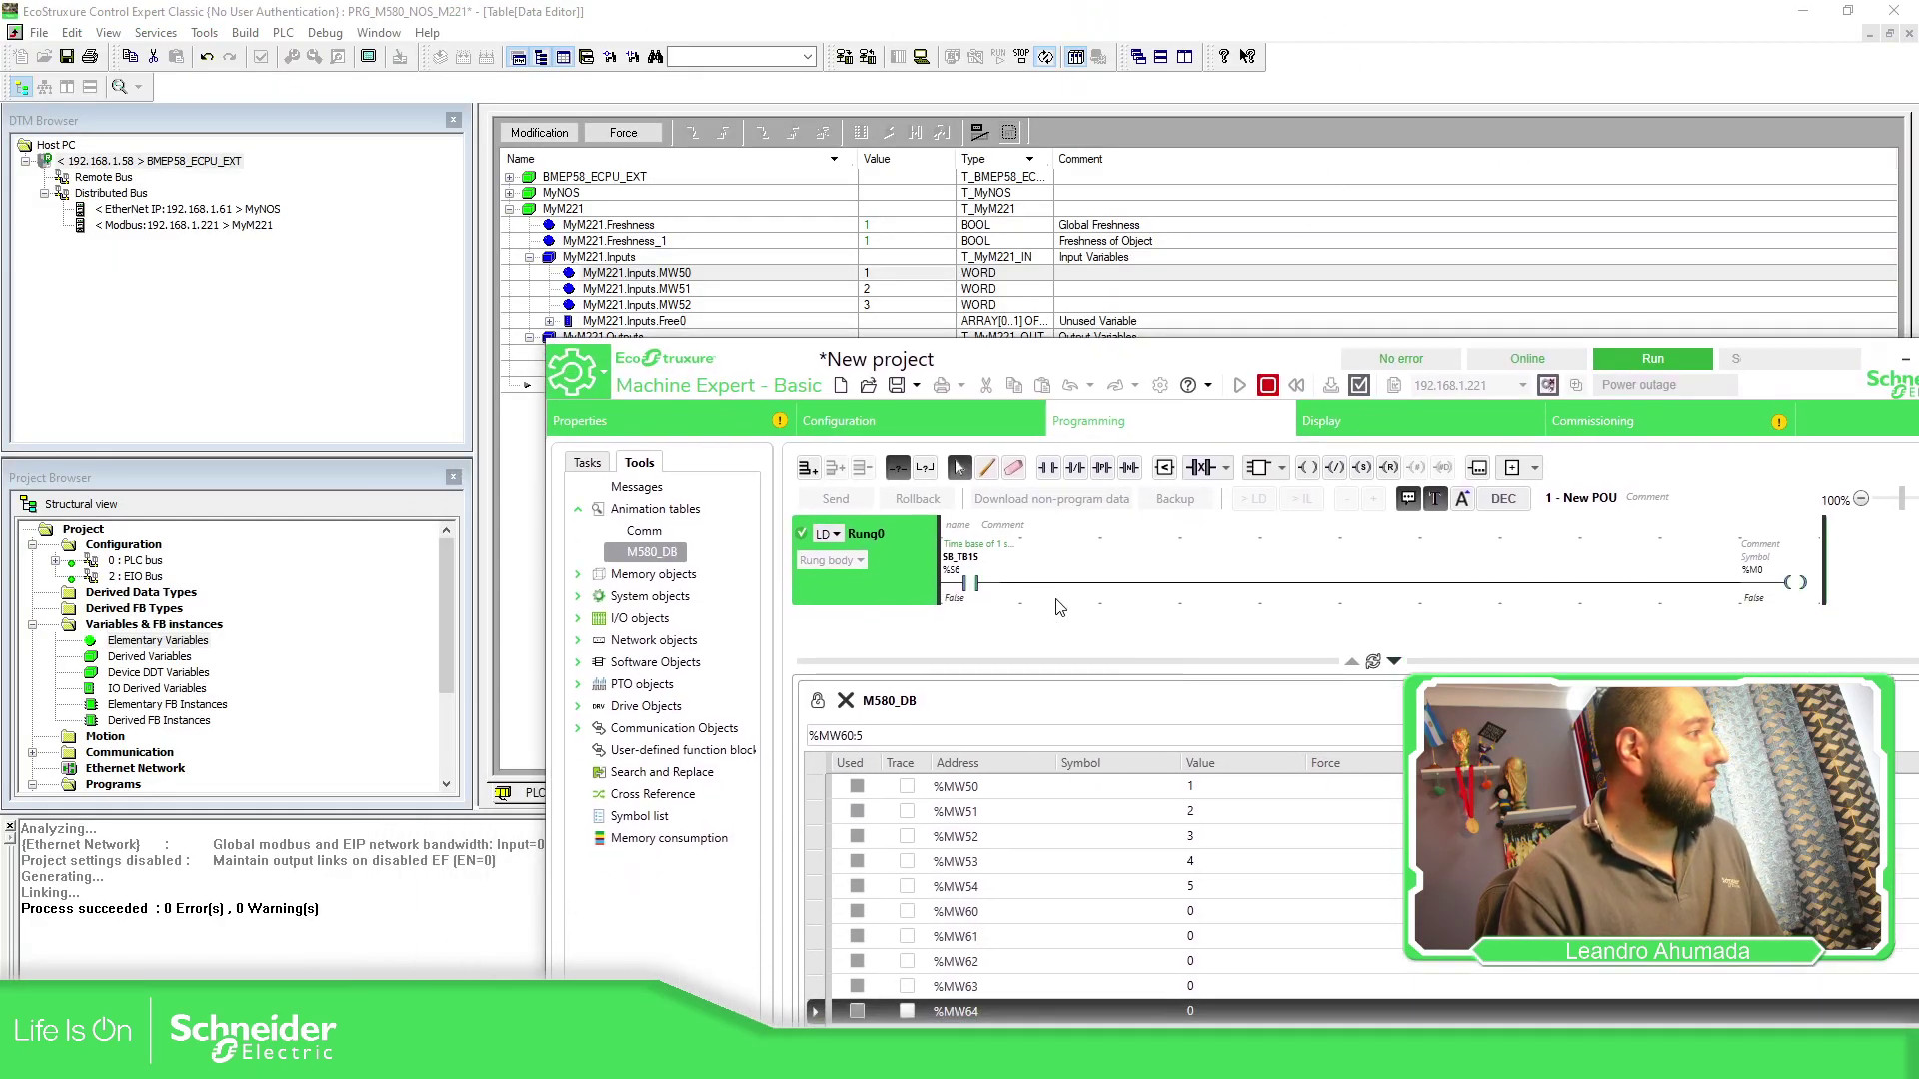
click(1209, 790)
click(1209, 789)
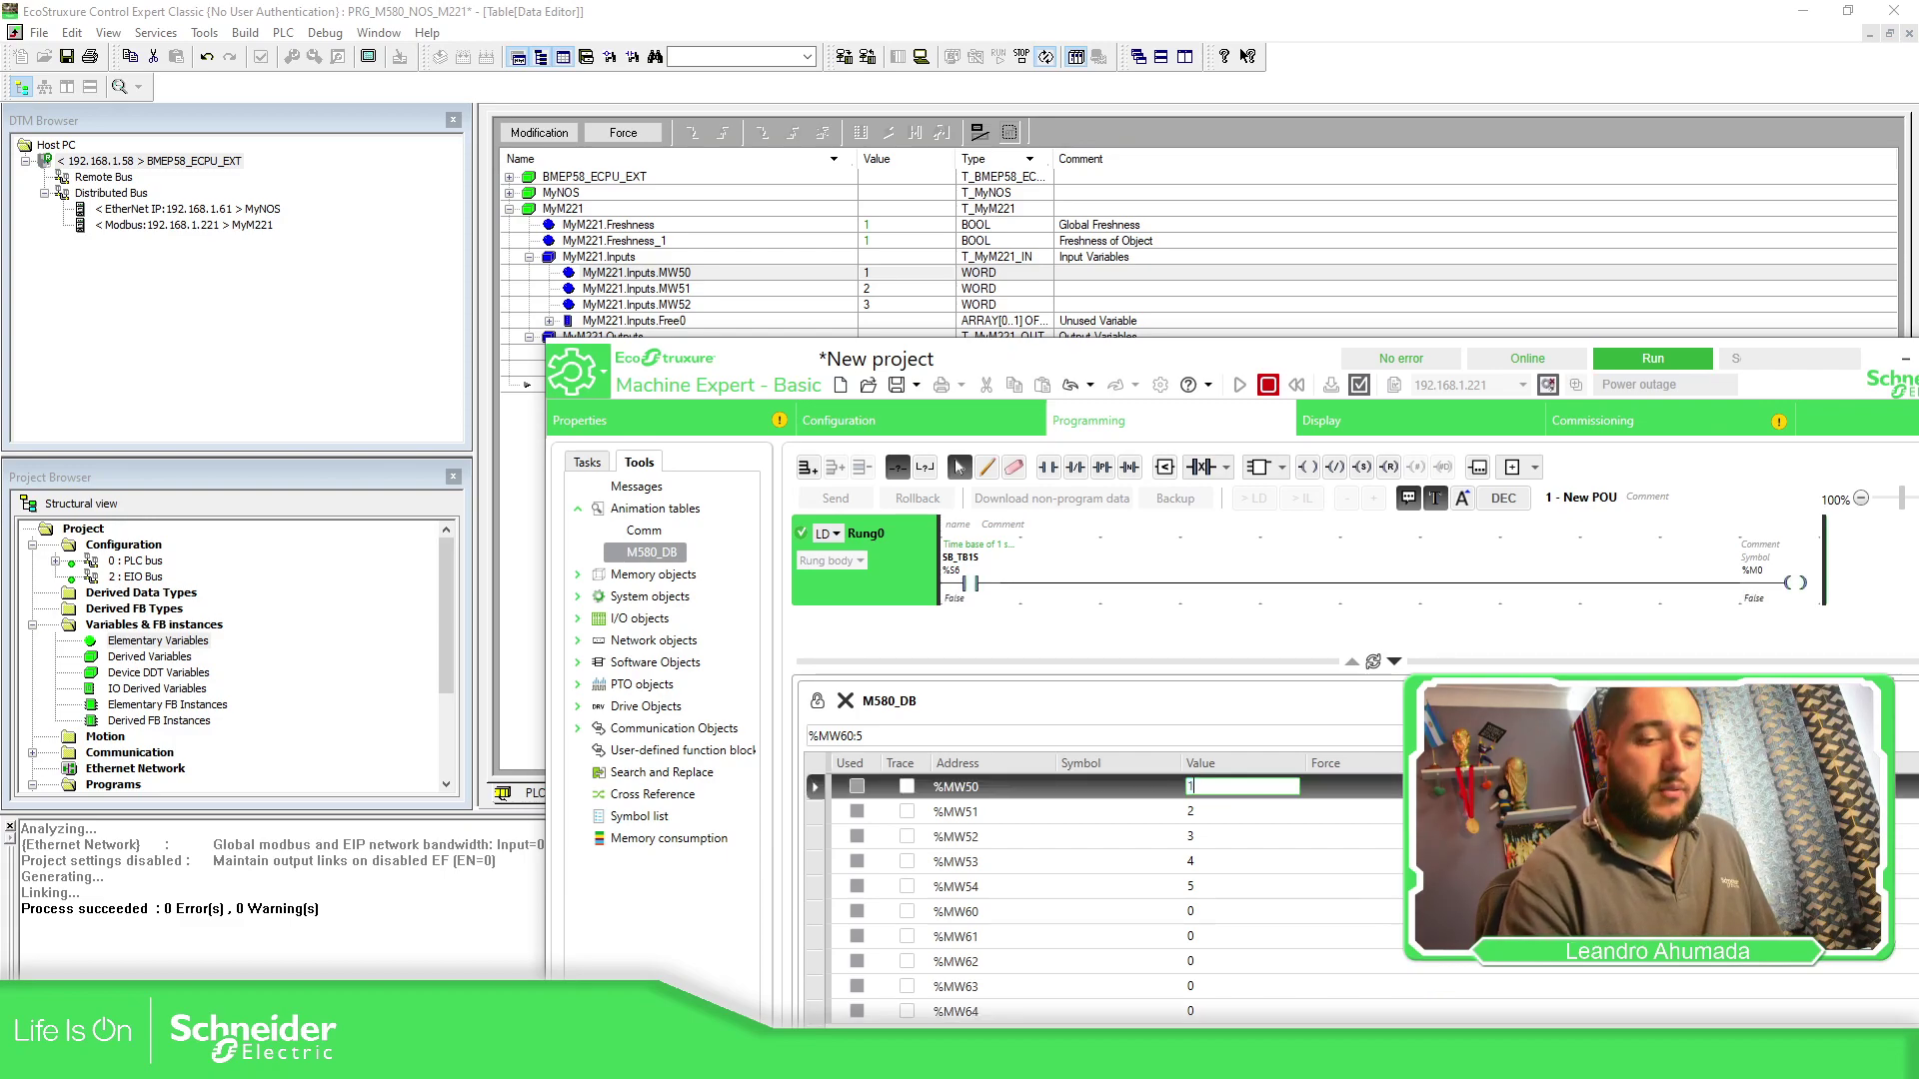
text(111)
key(Return)
click(1209, 811)
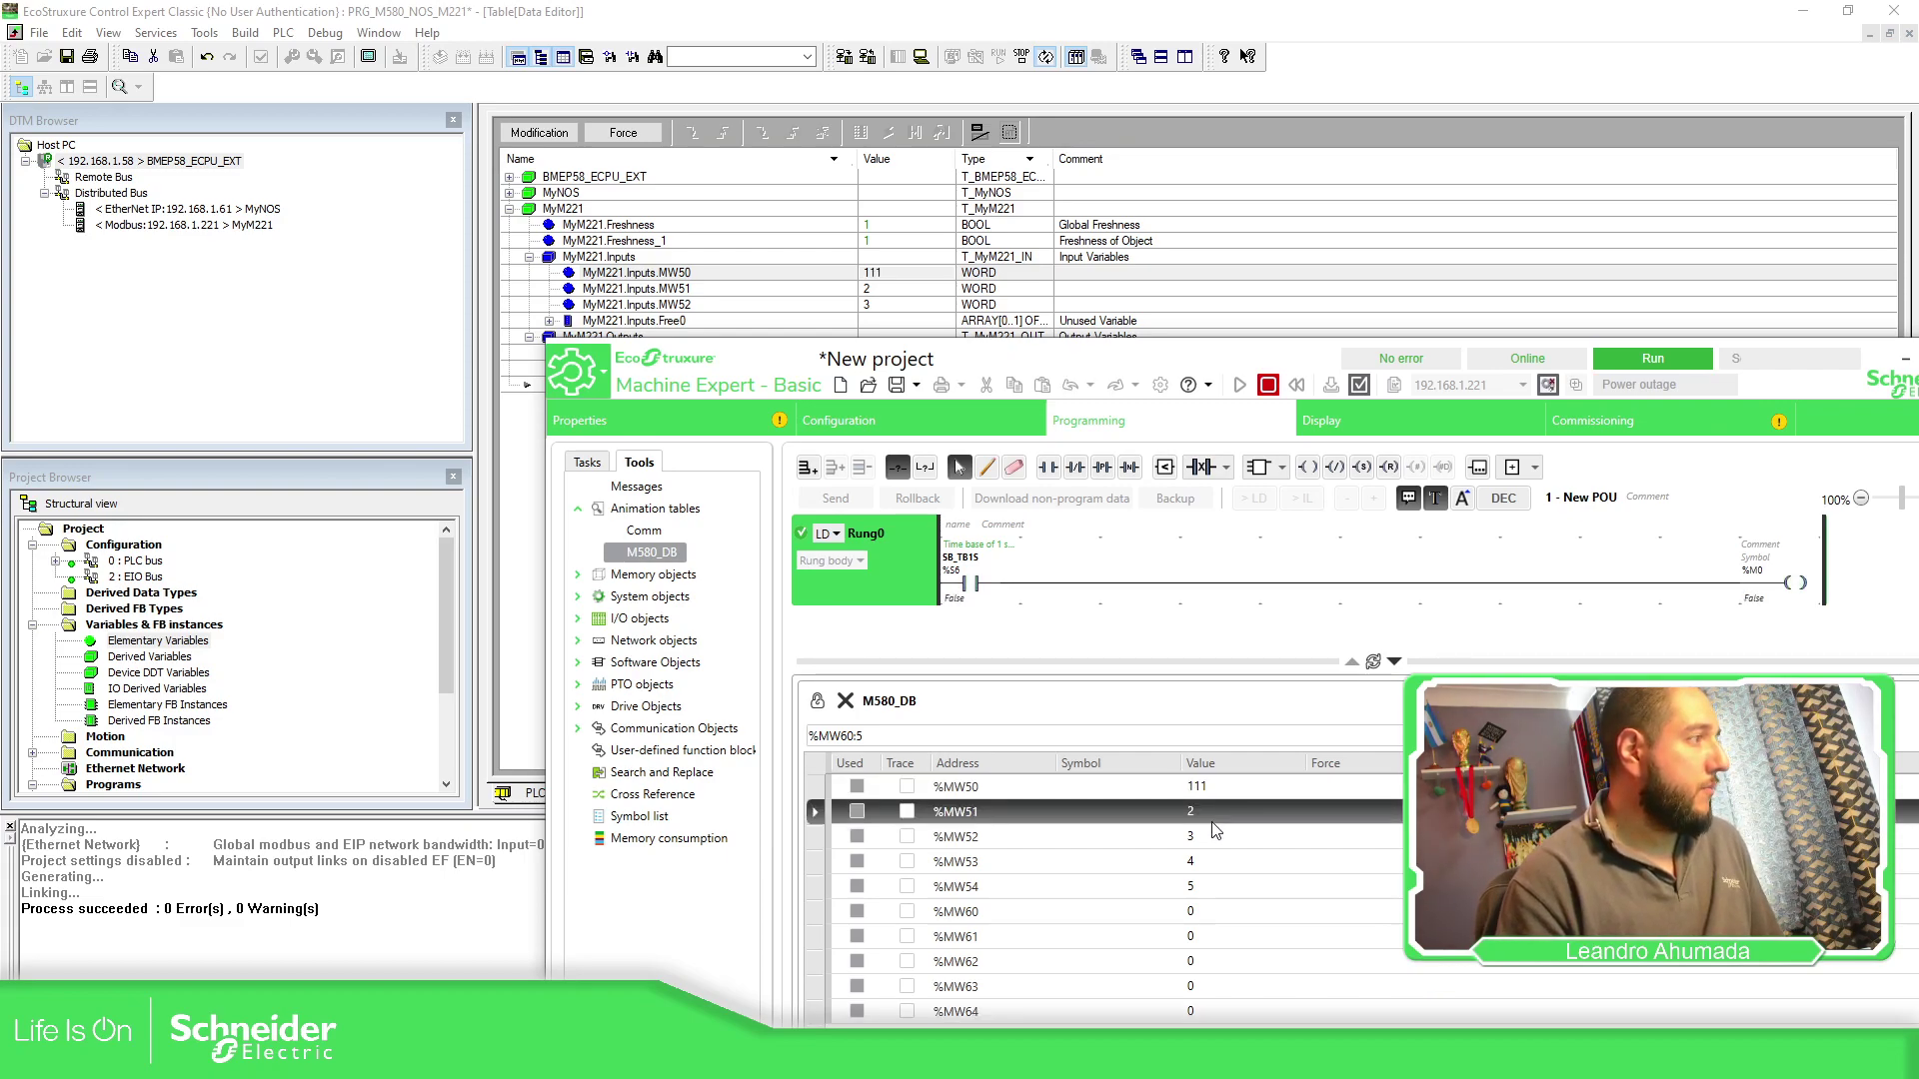
click(1209, 812)
text(222)
key(Return)
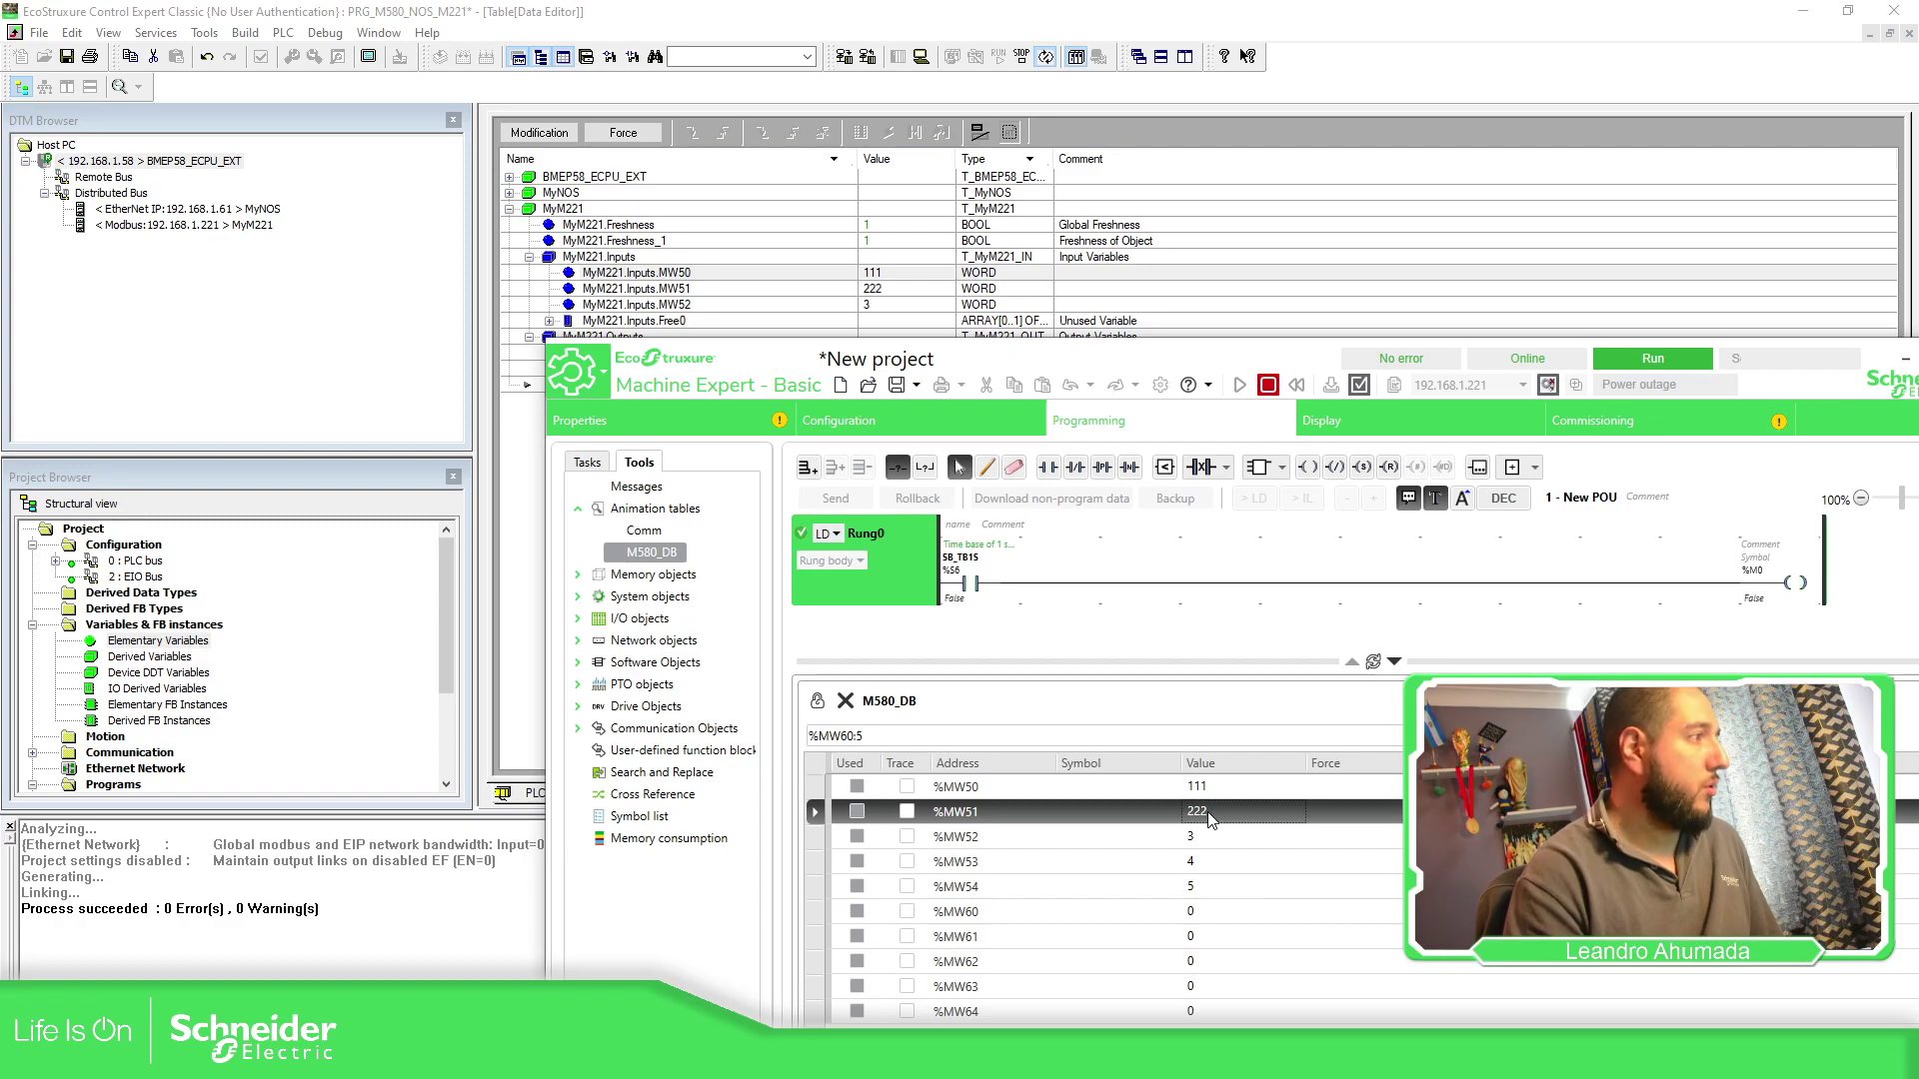
click(1204, 838)
click(1204, 838)
text(333)
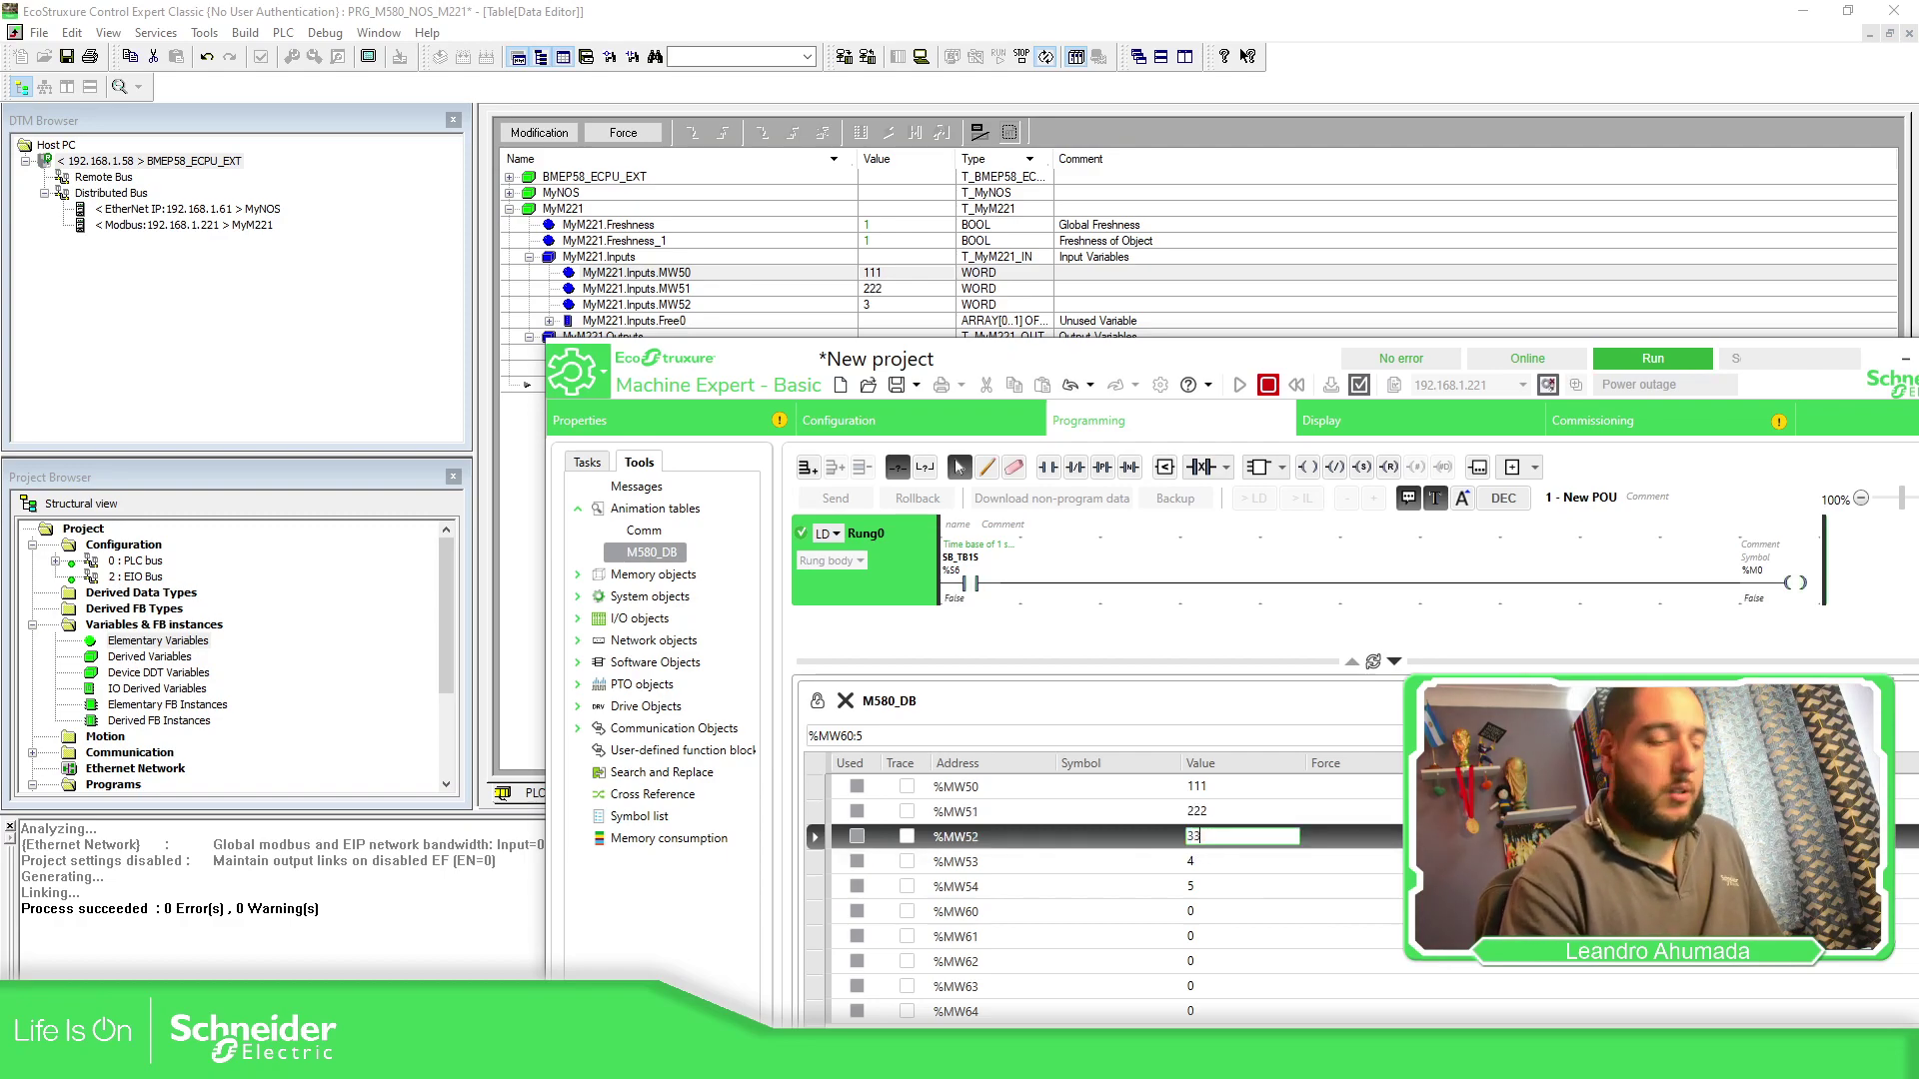
key(Return)
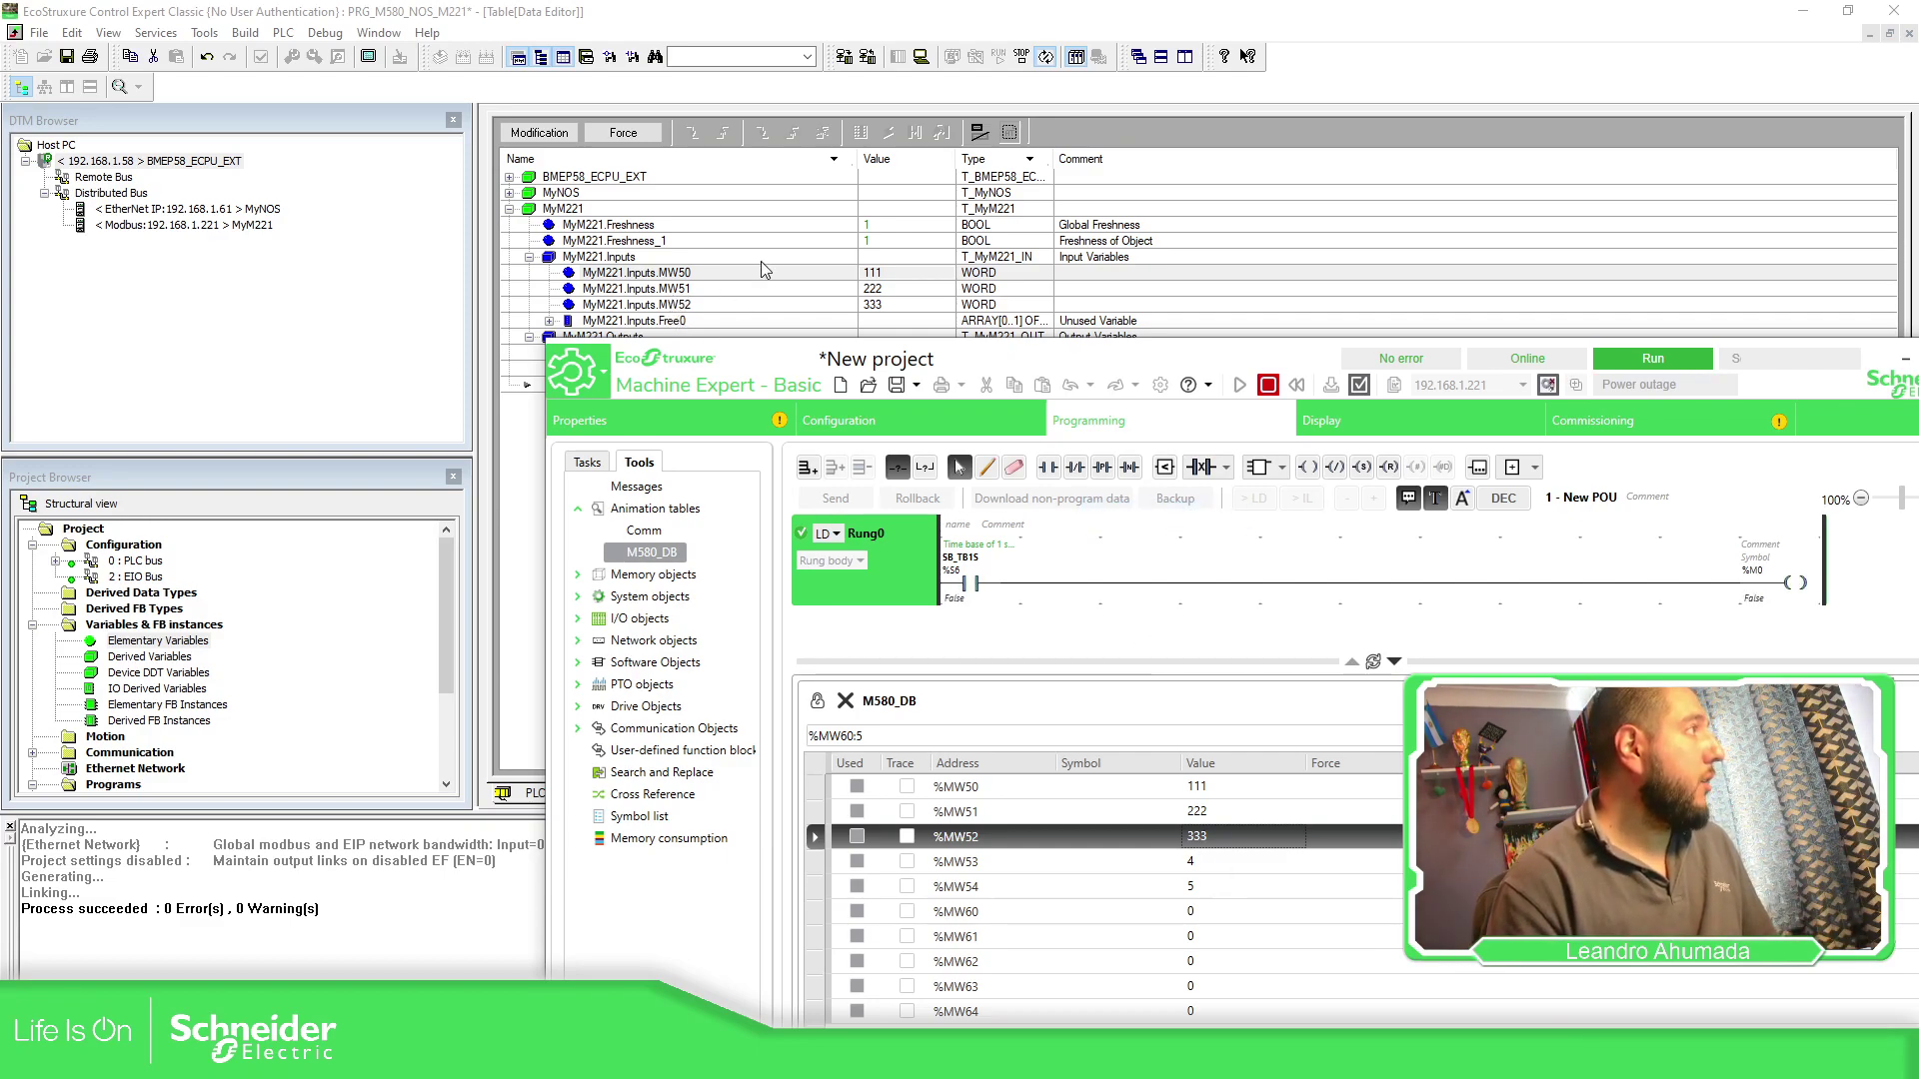
- Bring Control Expert forward and turn on Modification mode in the animation table
click(1039, 911)
click(1065, 940)
click(637, 260)
click(901, 356)
click(540, 132)
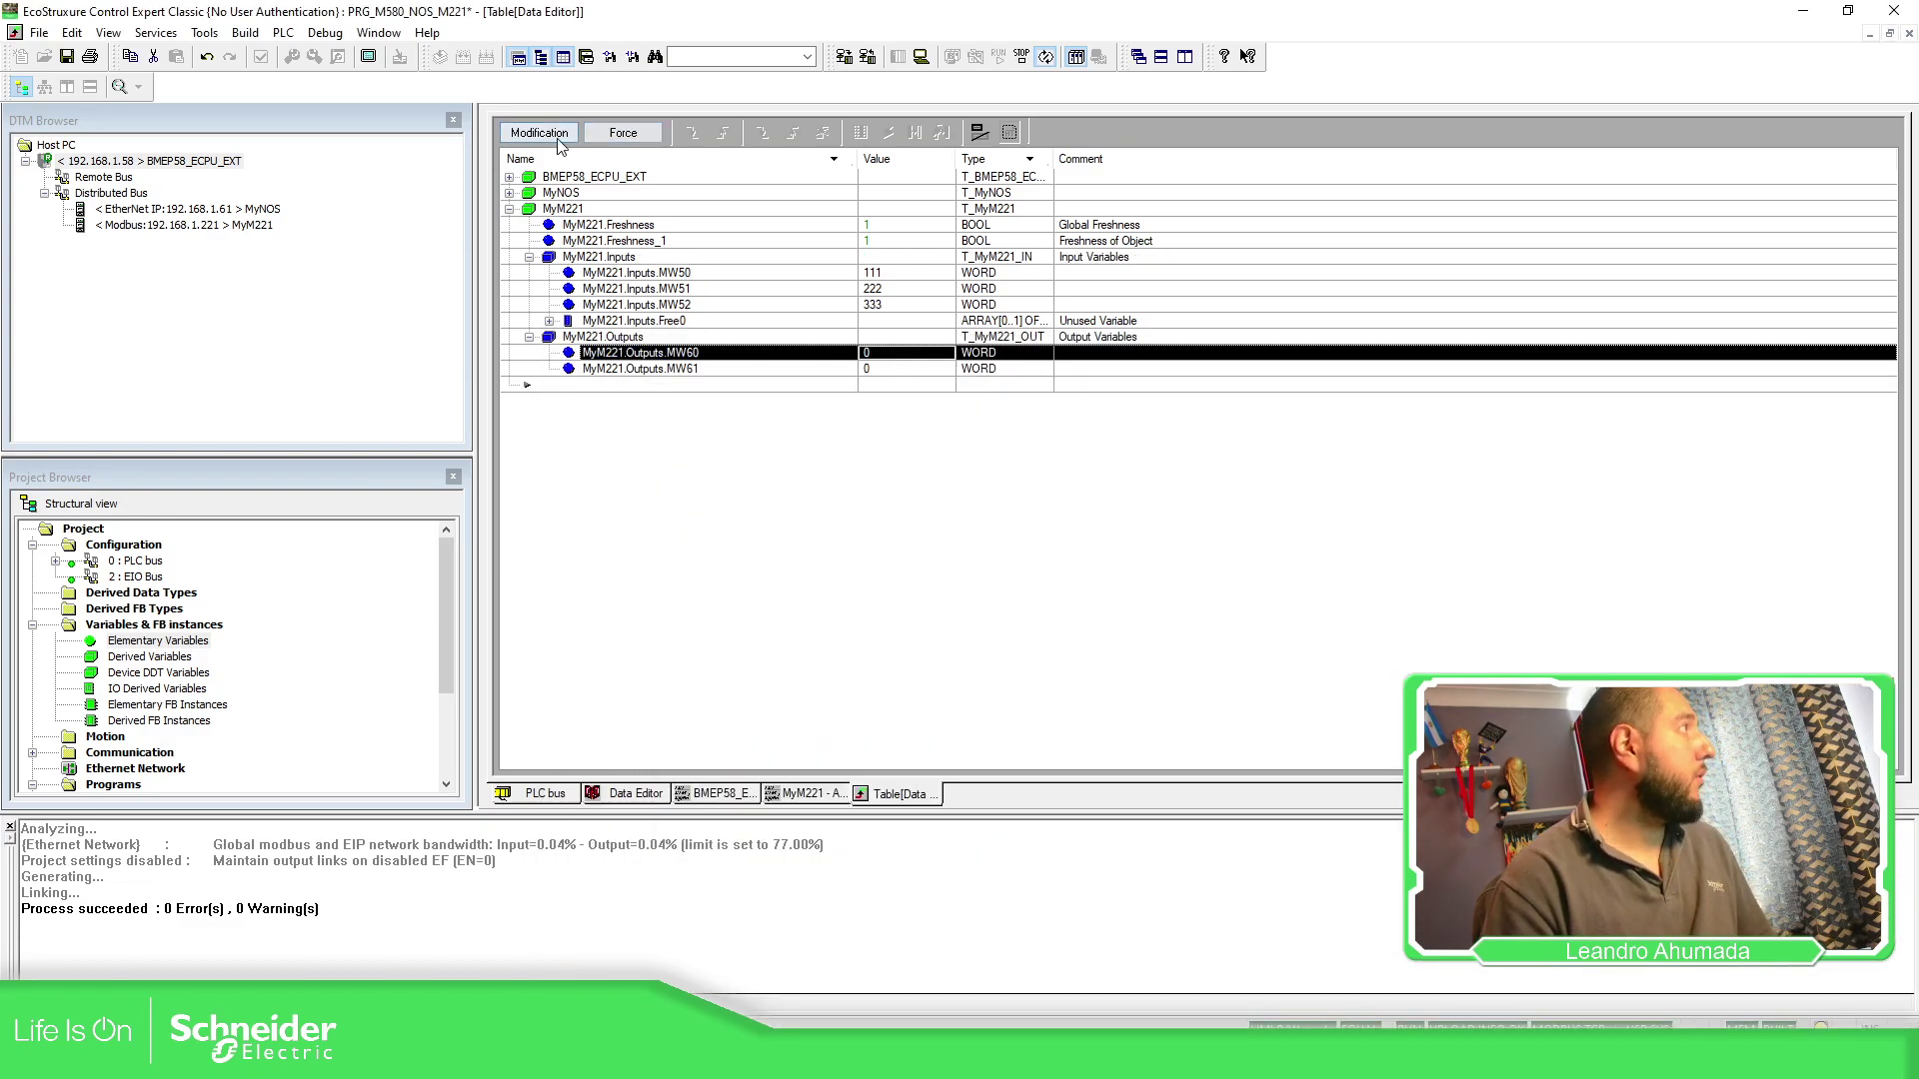
- Write 147 to MyM221.Outputs.MW60 and 258 to MW61
click(884, 341)
click(884, 353)
click(883, 355)
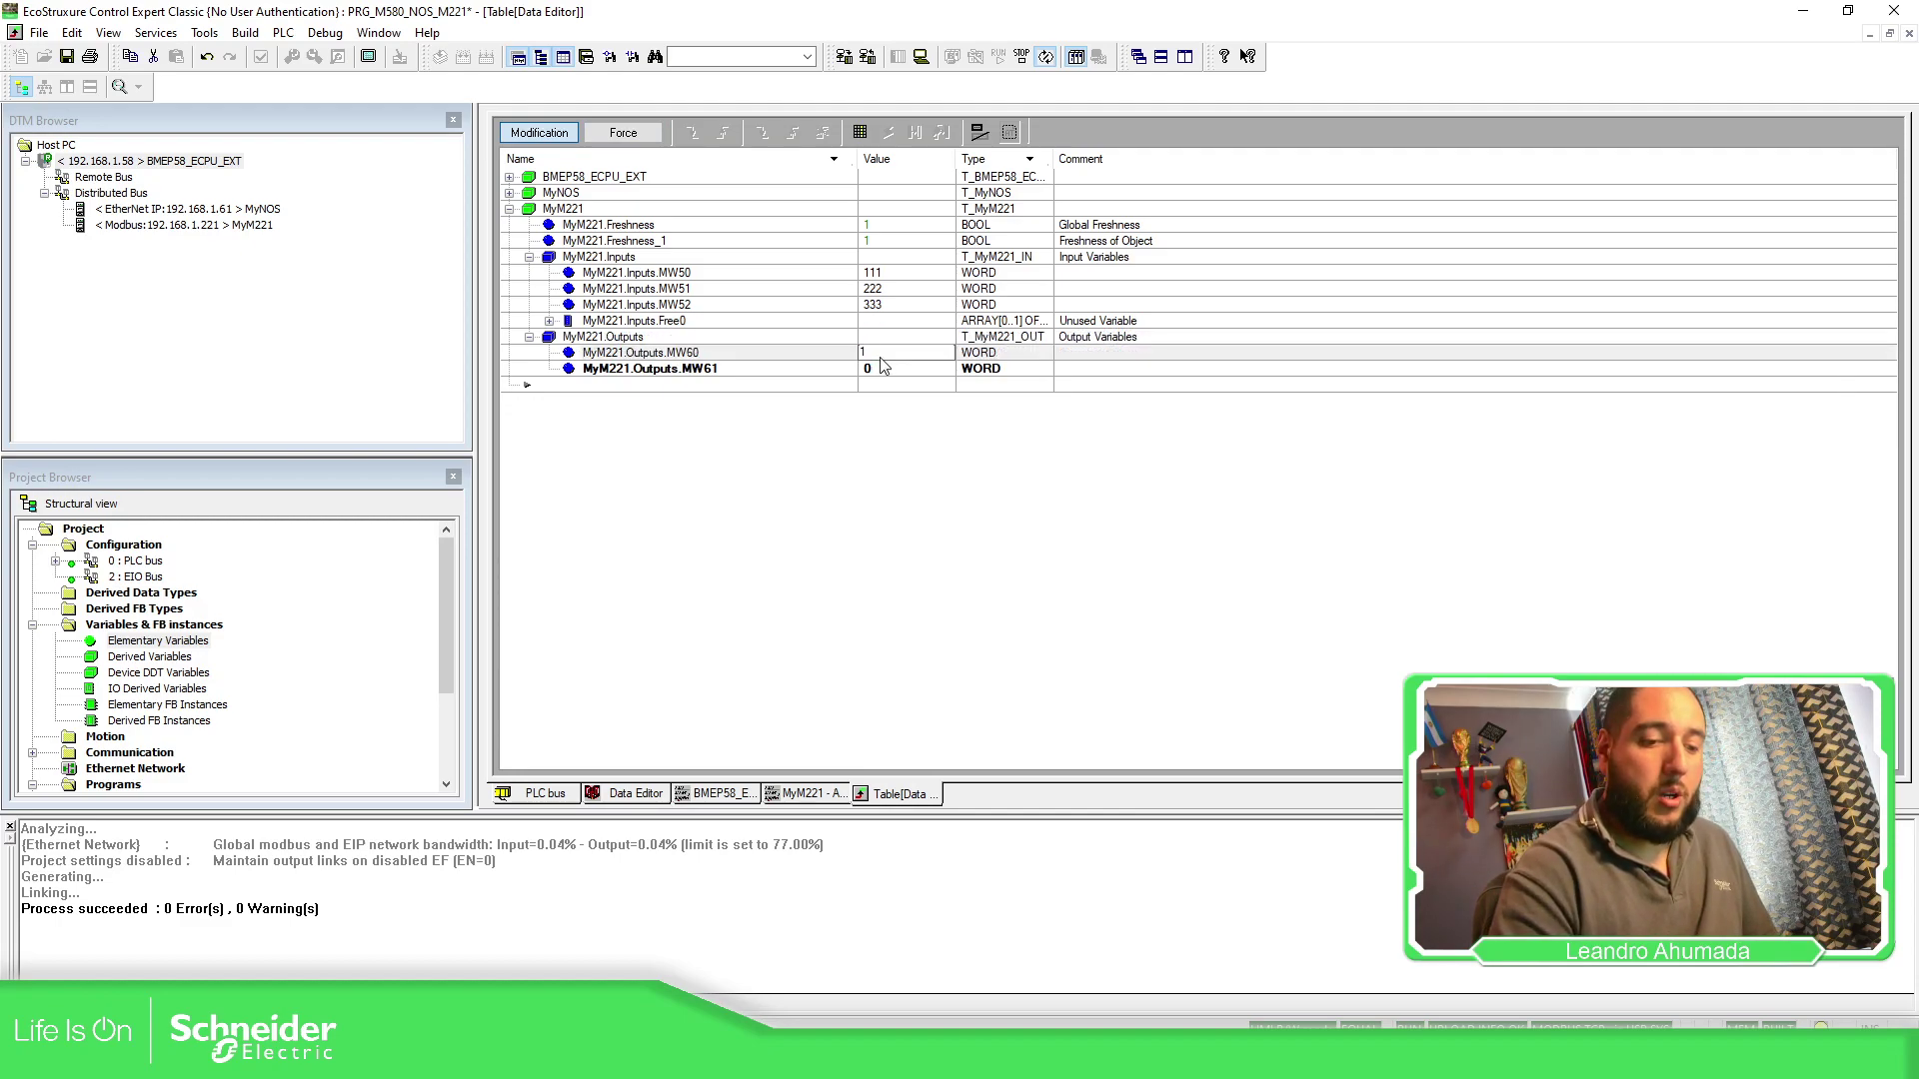
key(Return)
click(896, 368)
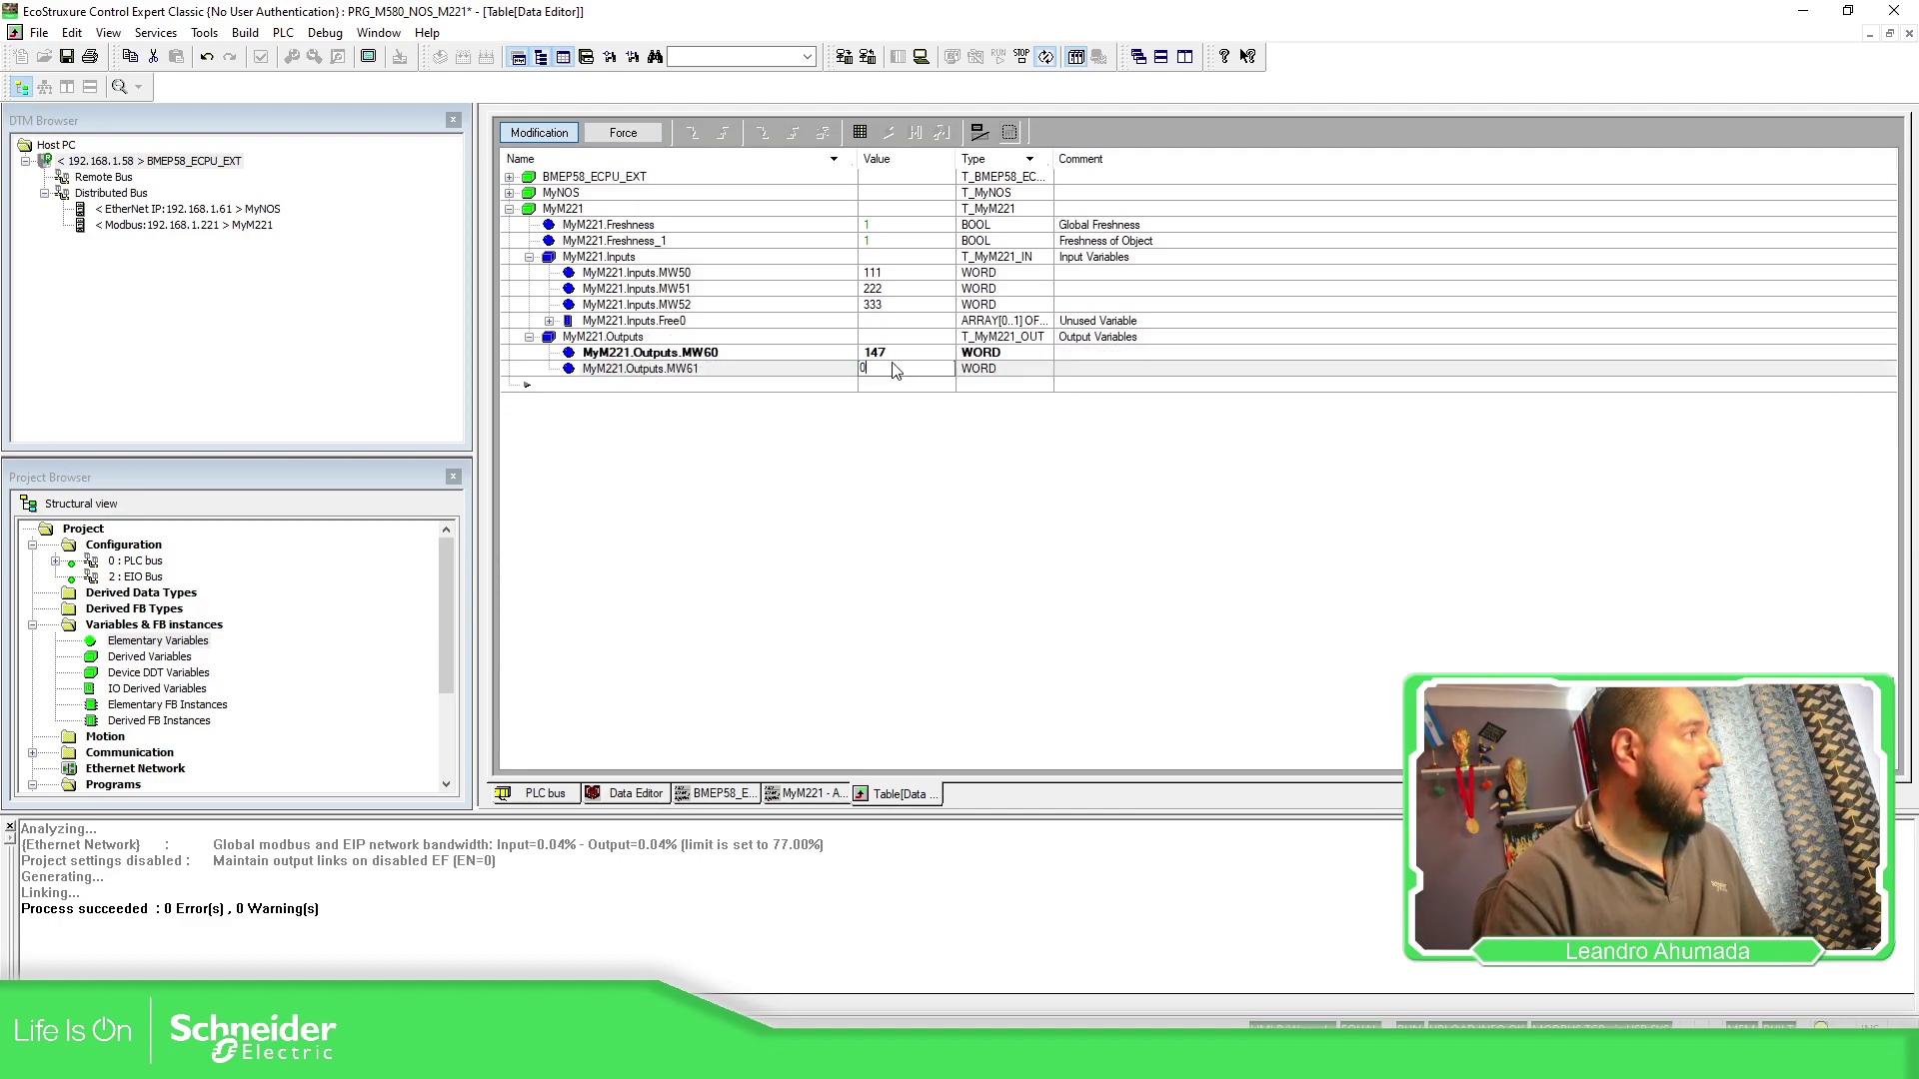
key(Return)
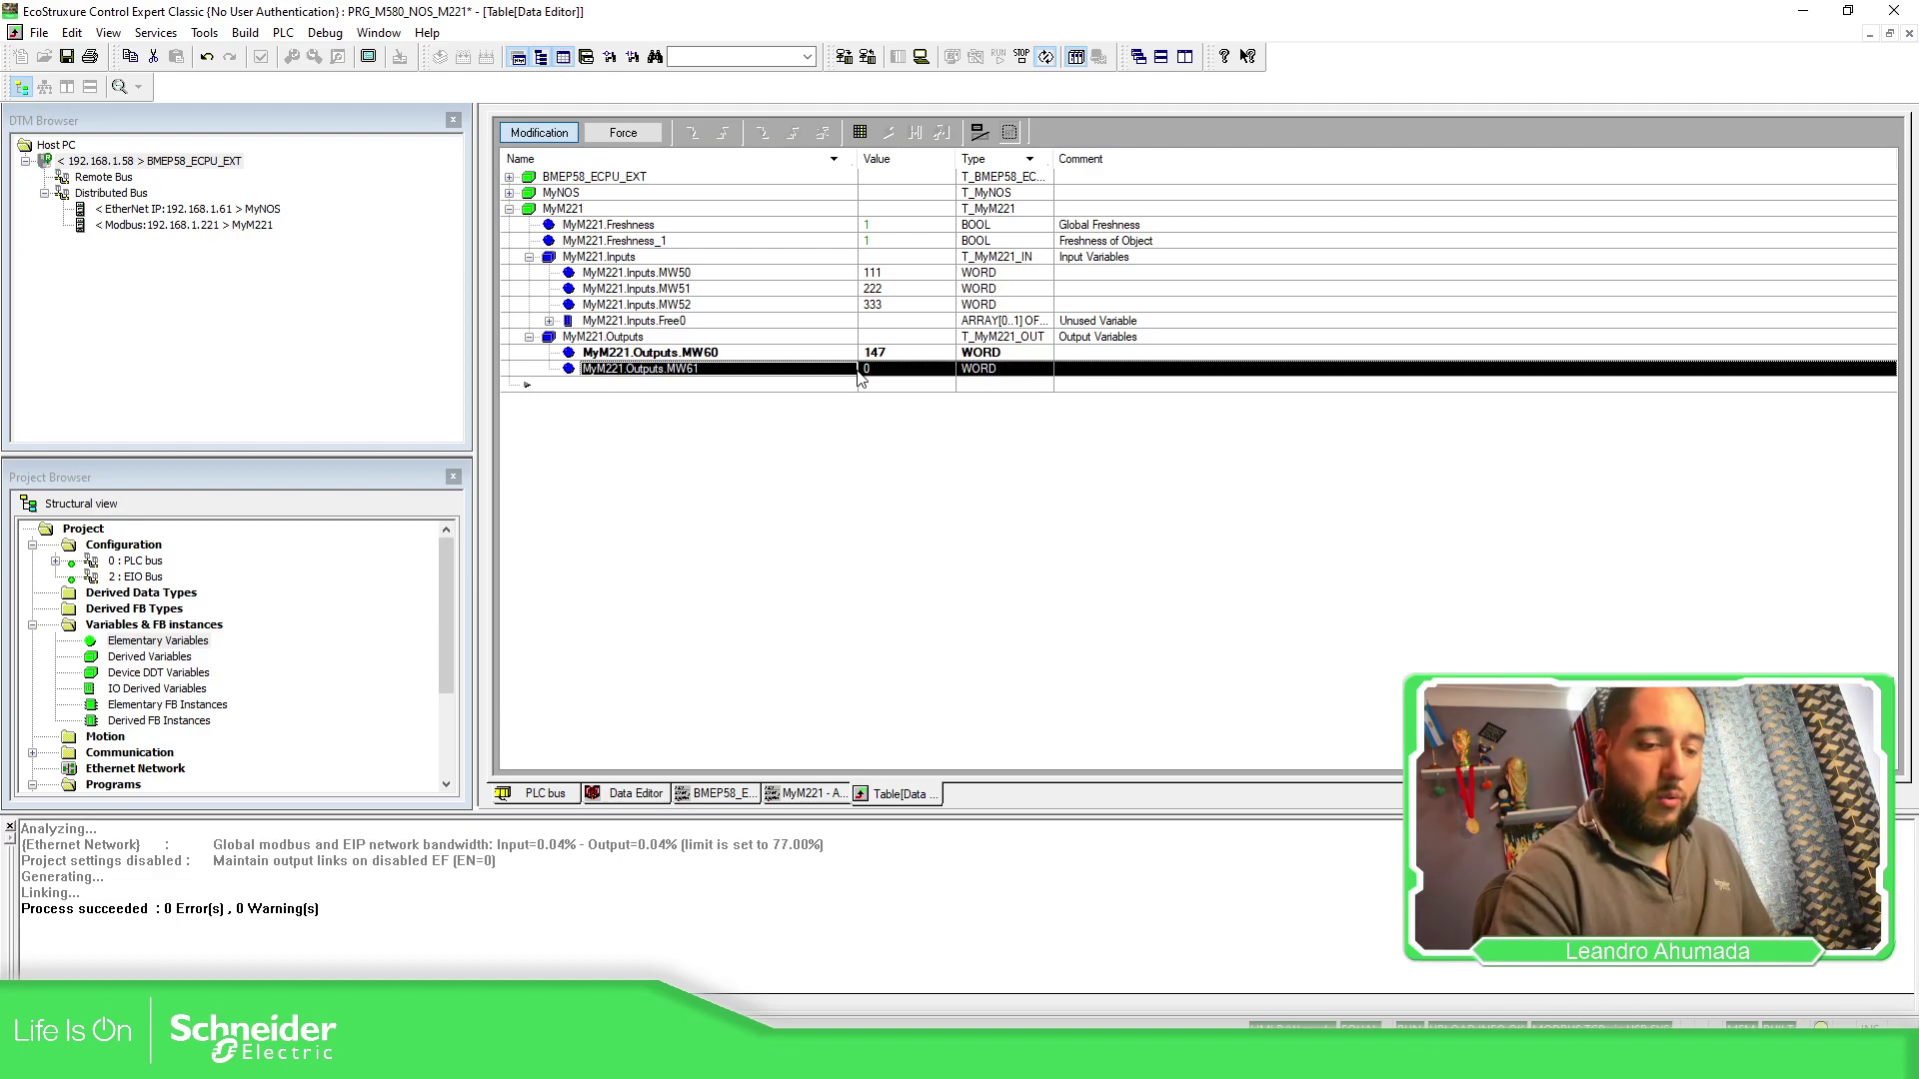
click(888, 370)
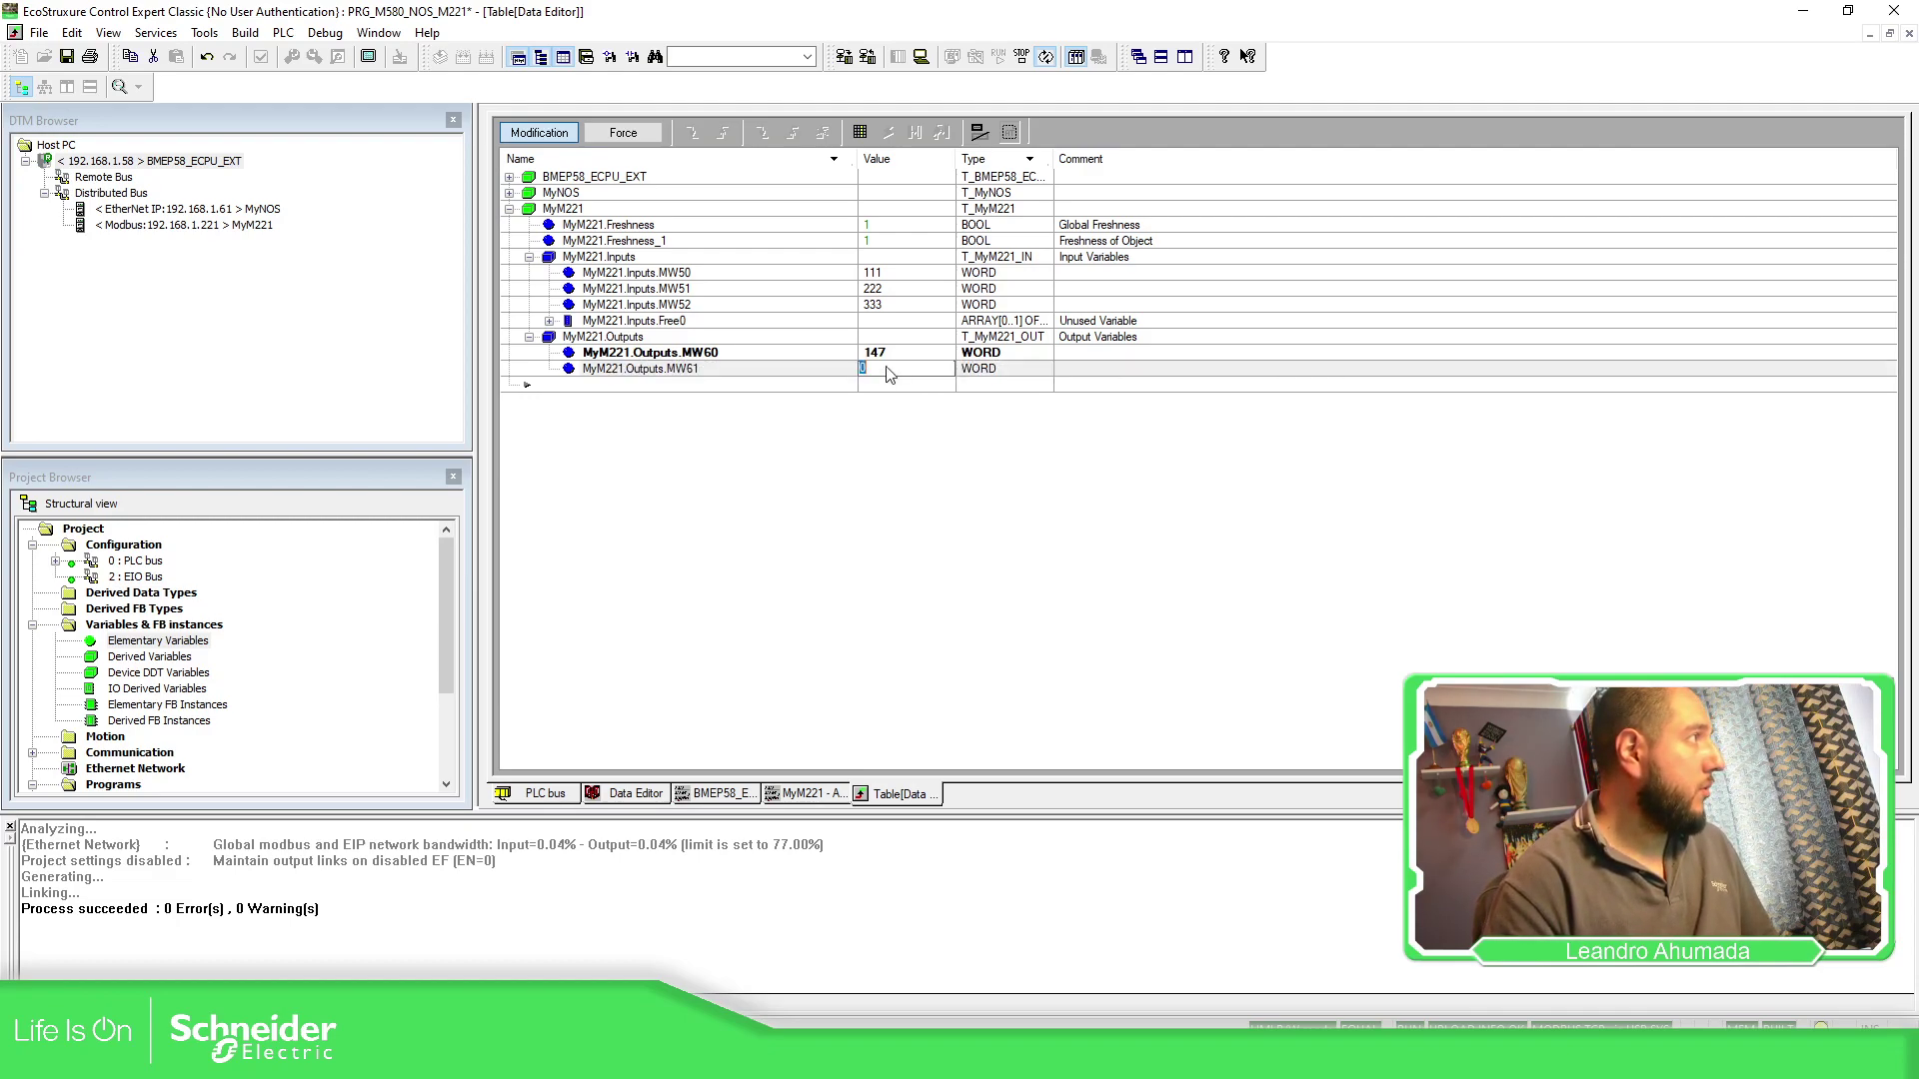
key(Escape)
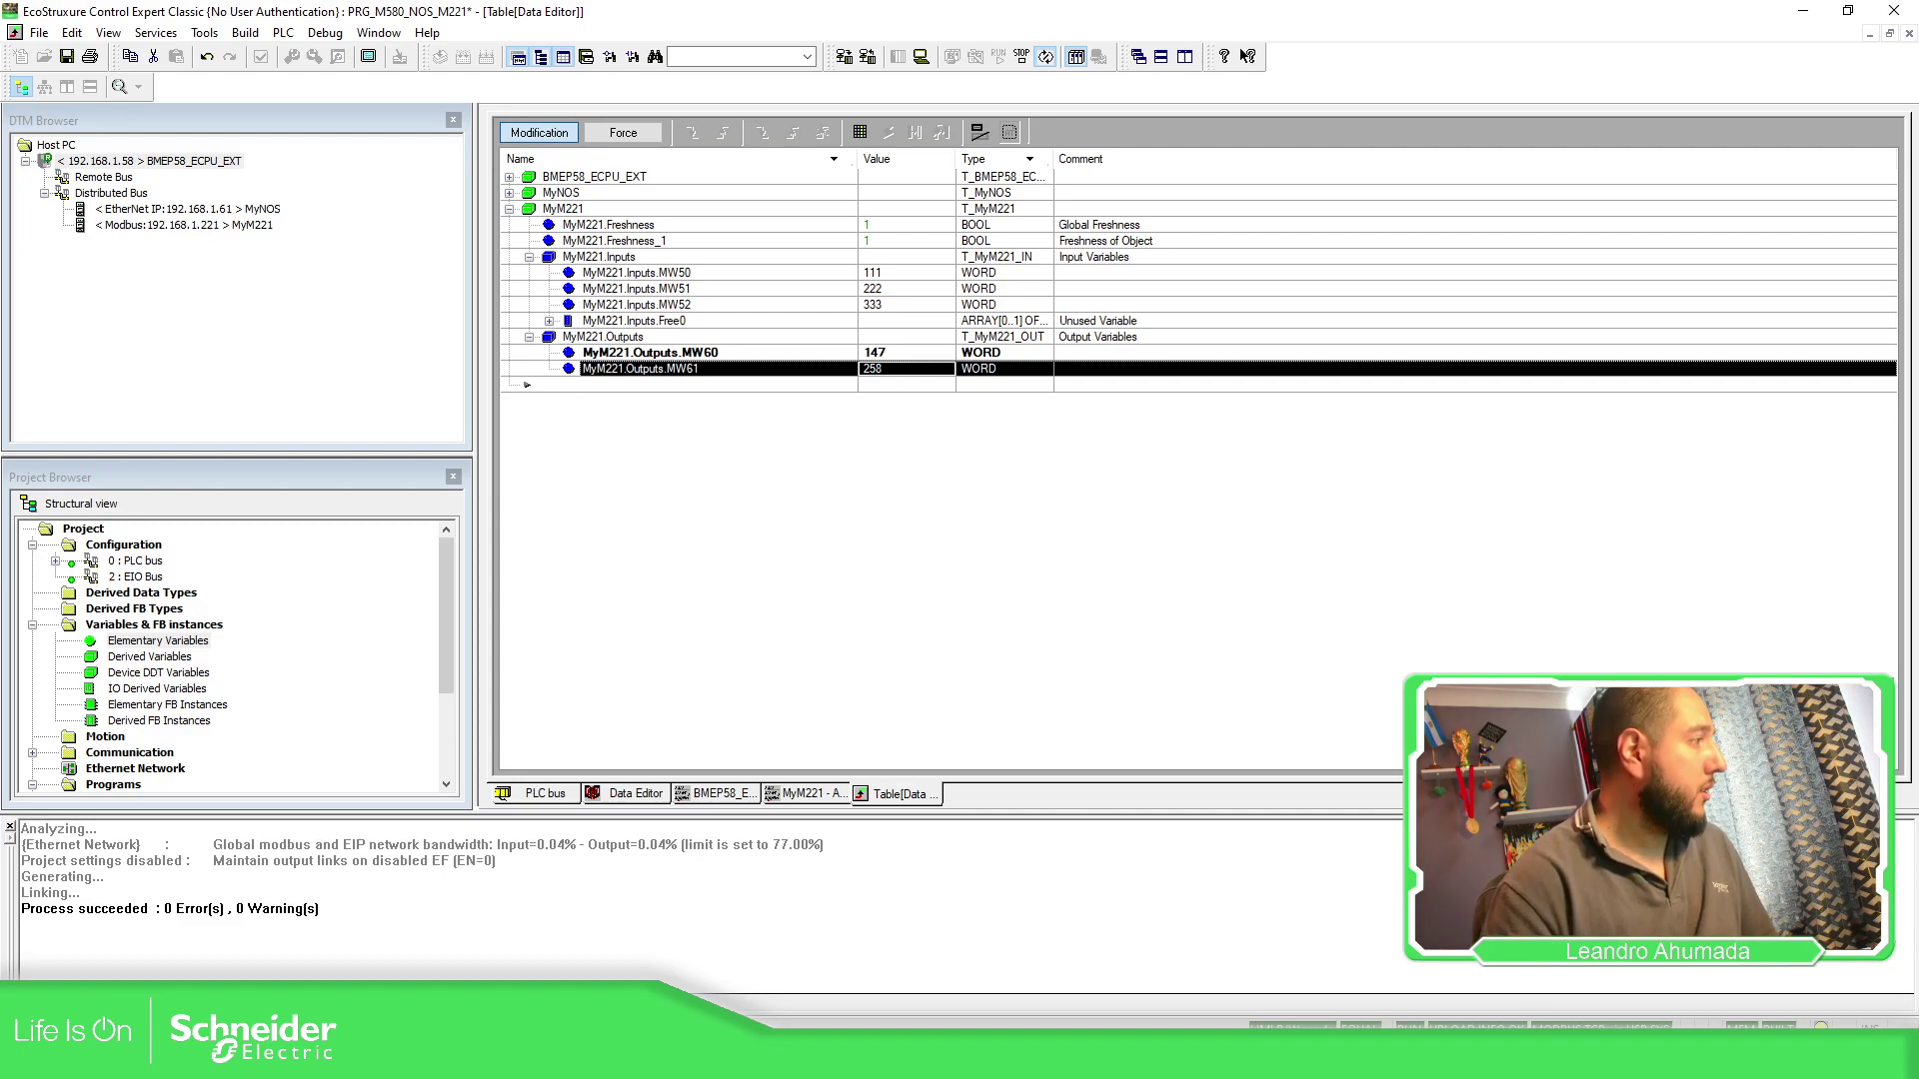
key(alt+Tab)
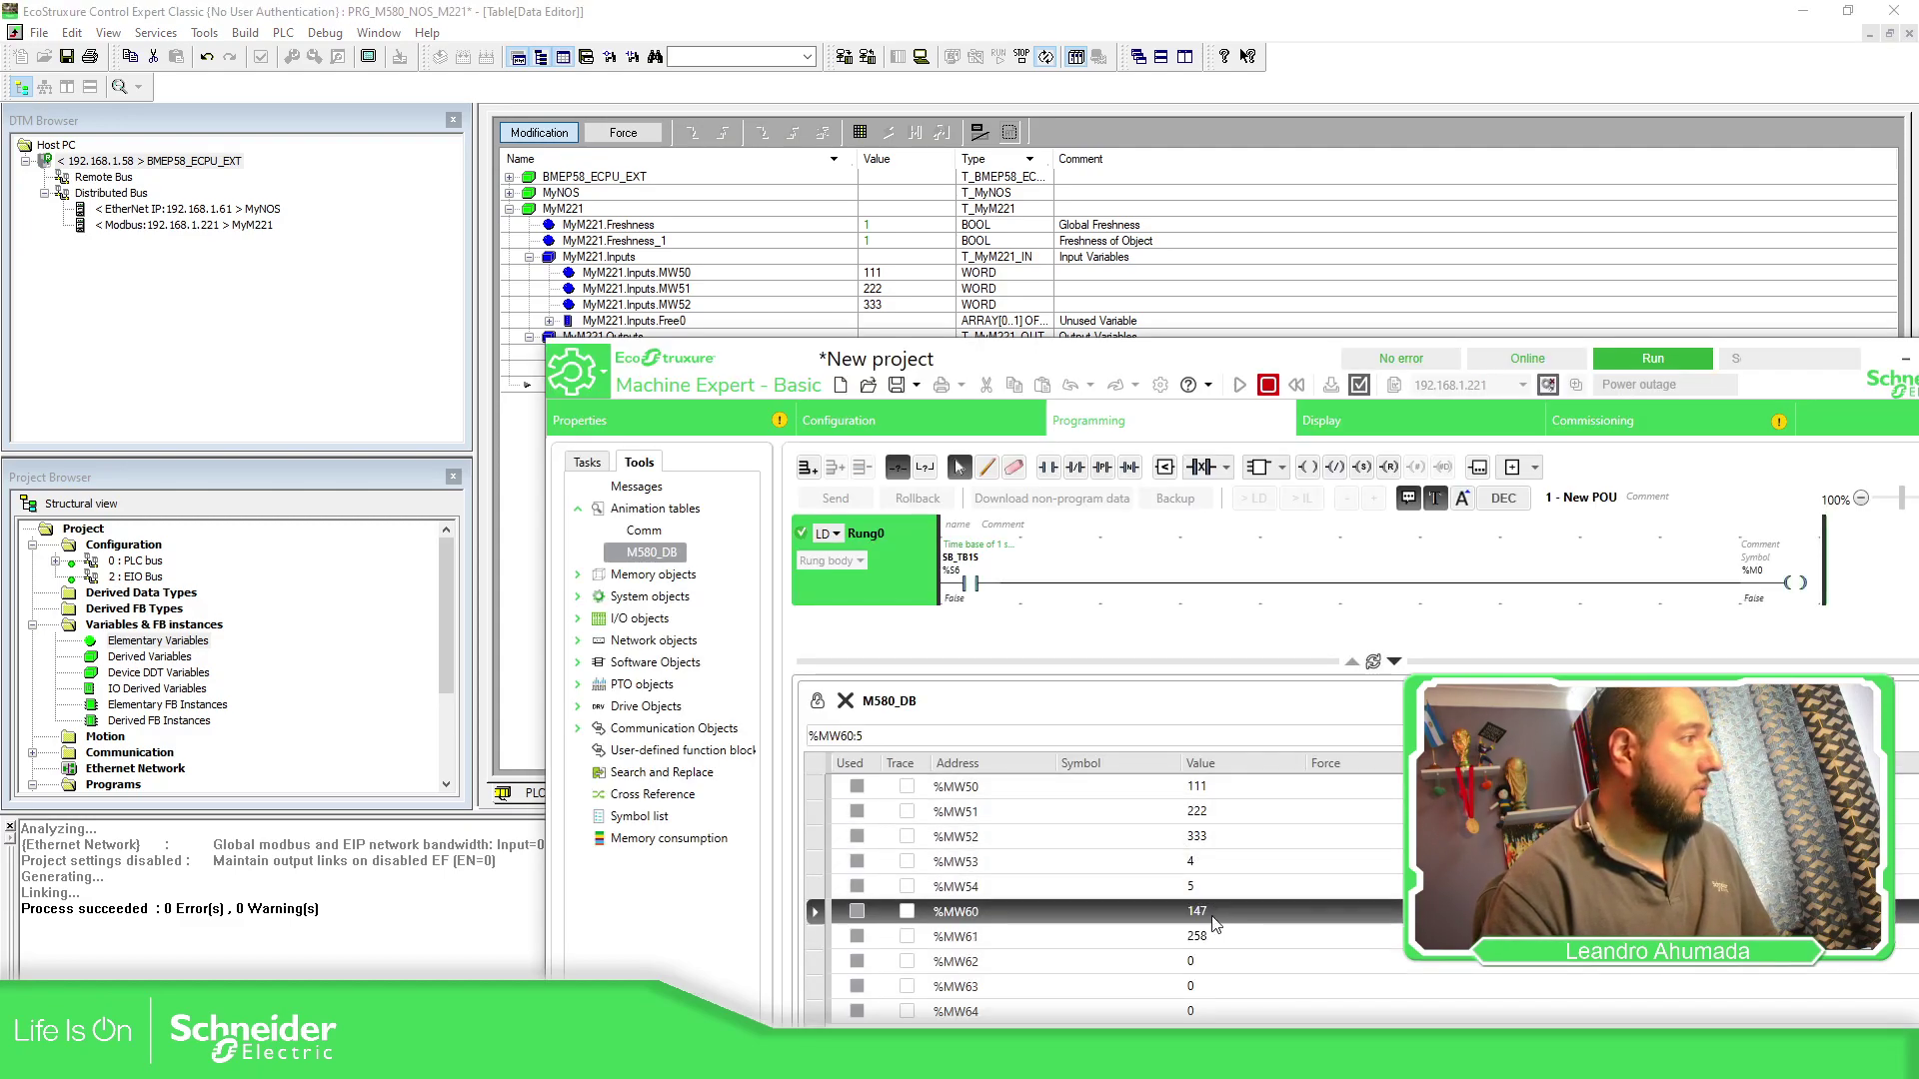
- Verify %MW60 reads 147 and %MW61 reads 258, then return to Control Expert
click(1205, 916)
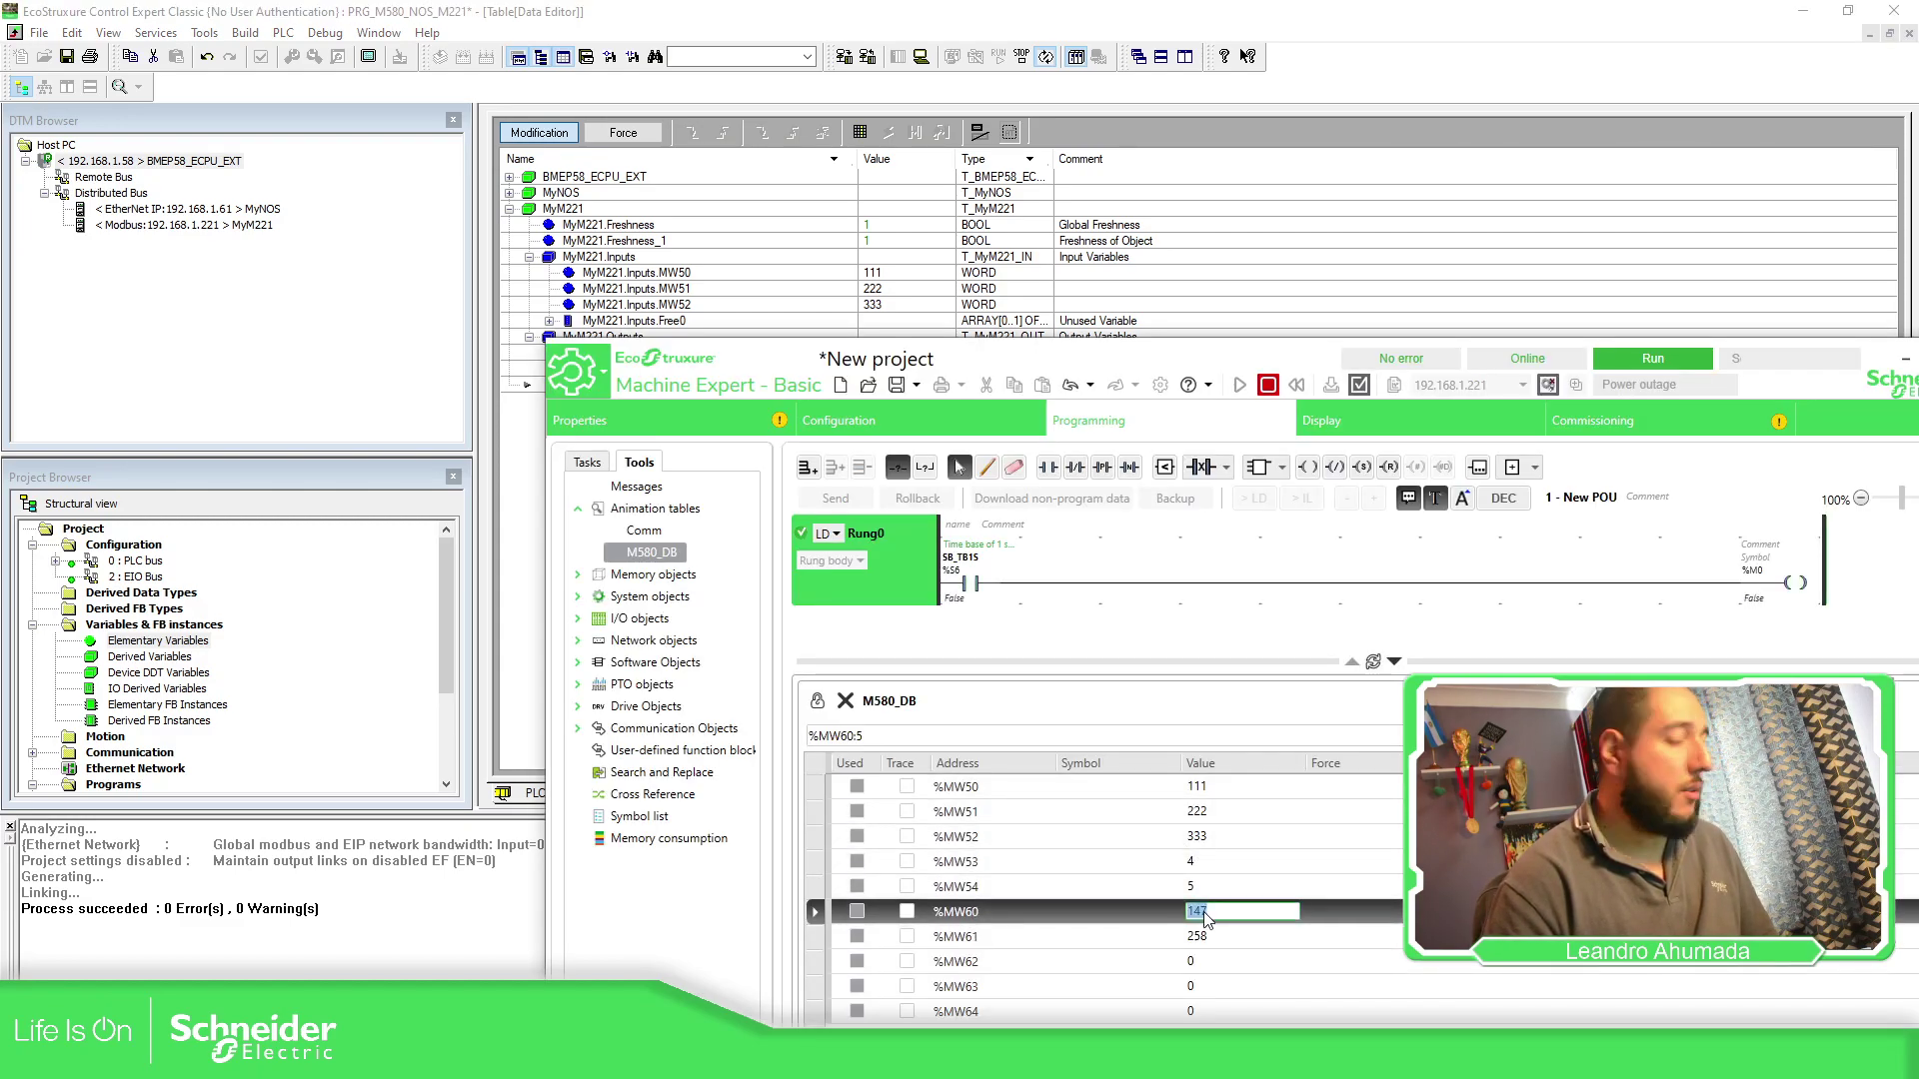
key(Escape)
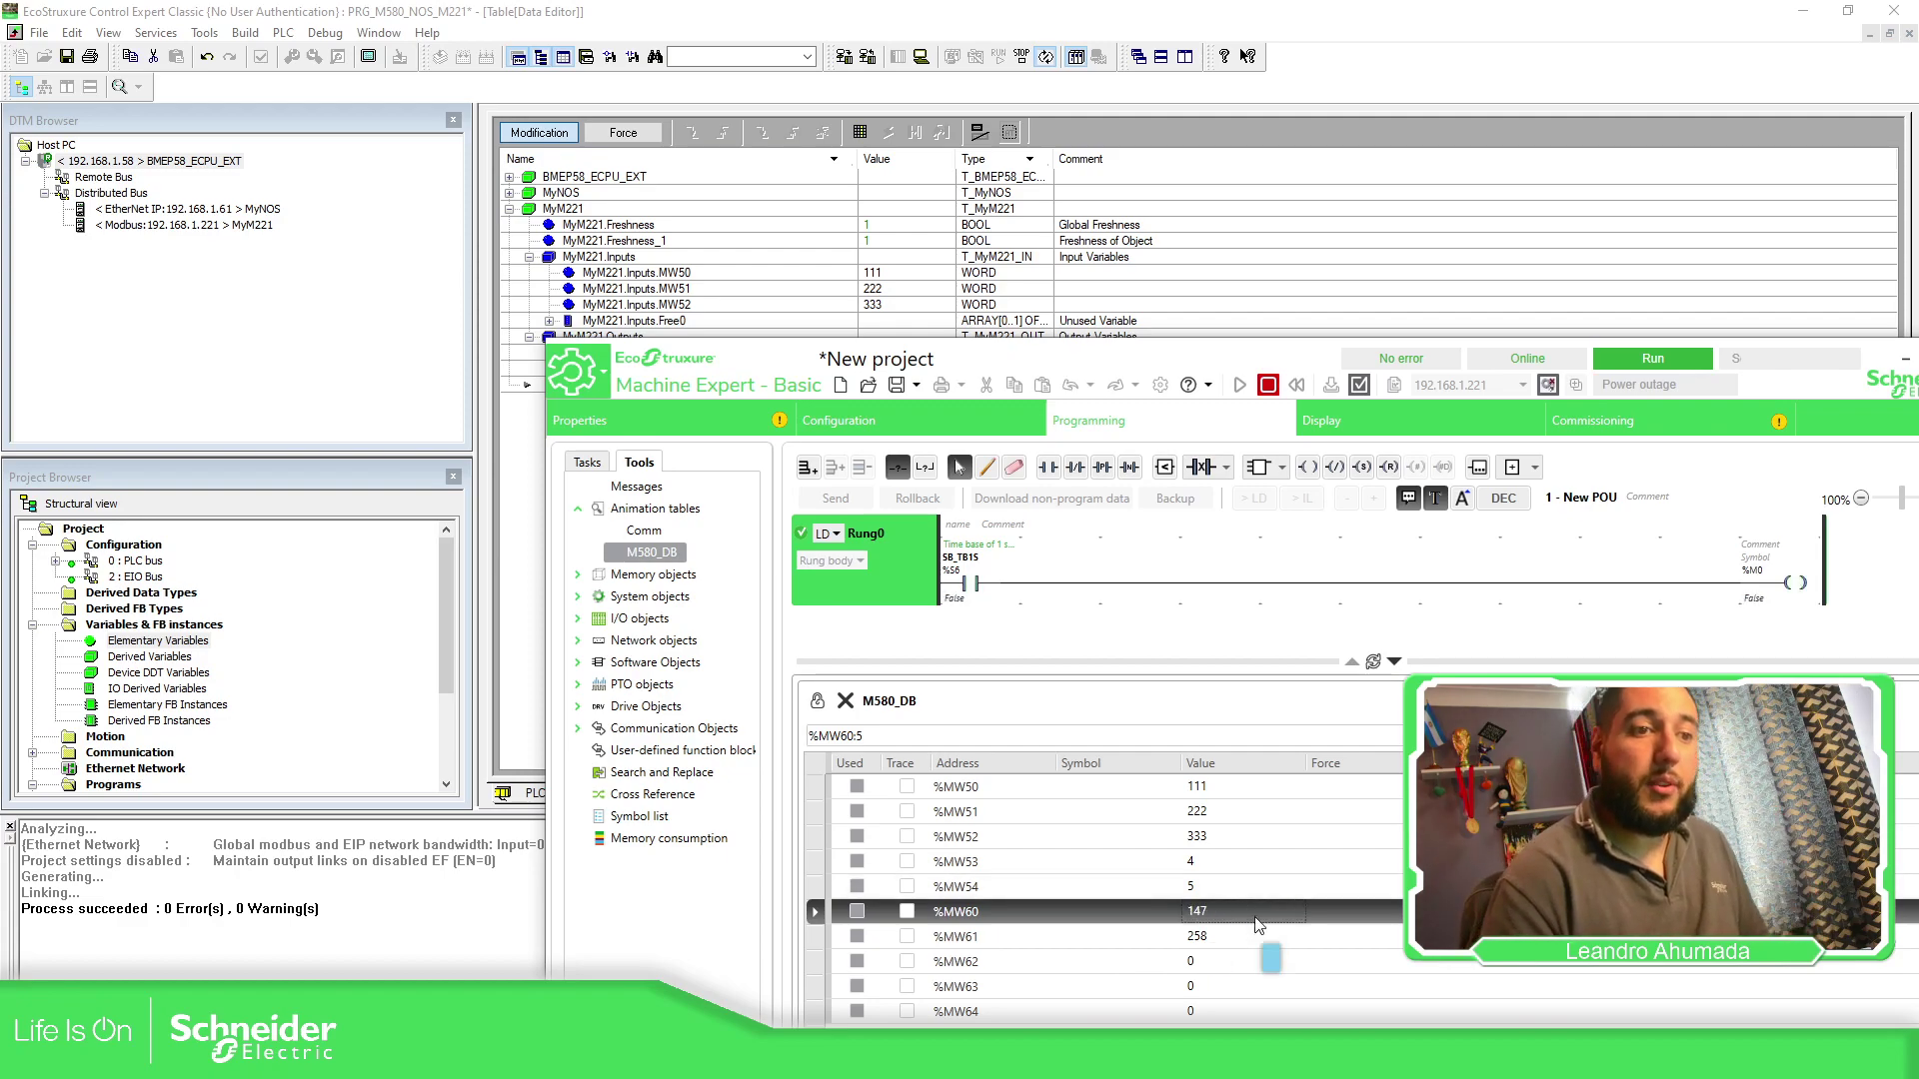
click(781, 263)
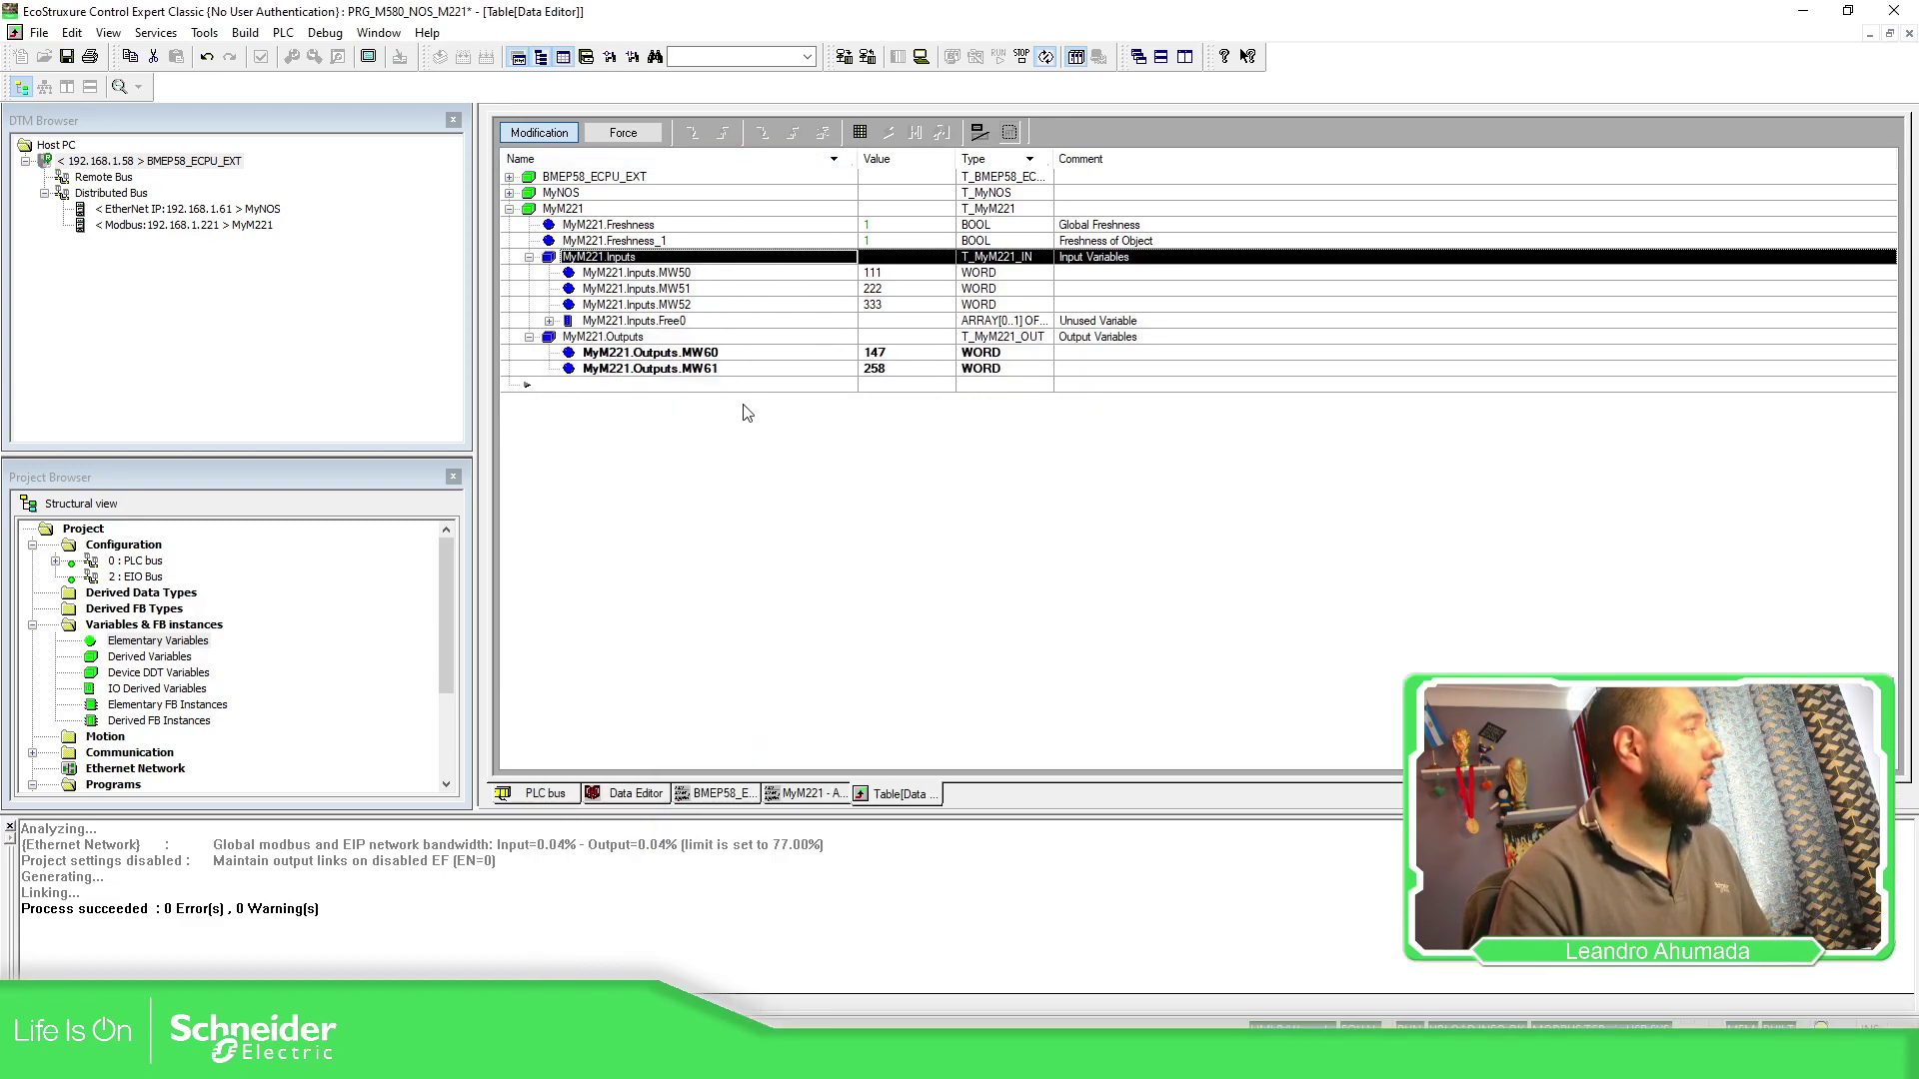
- Review the BMEP58_ECPU_EXT port link statuses, then collapse them to check MyM221 freshness
click(509, 177)
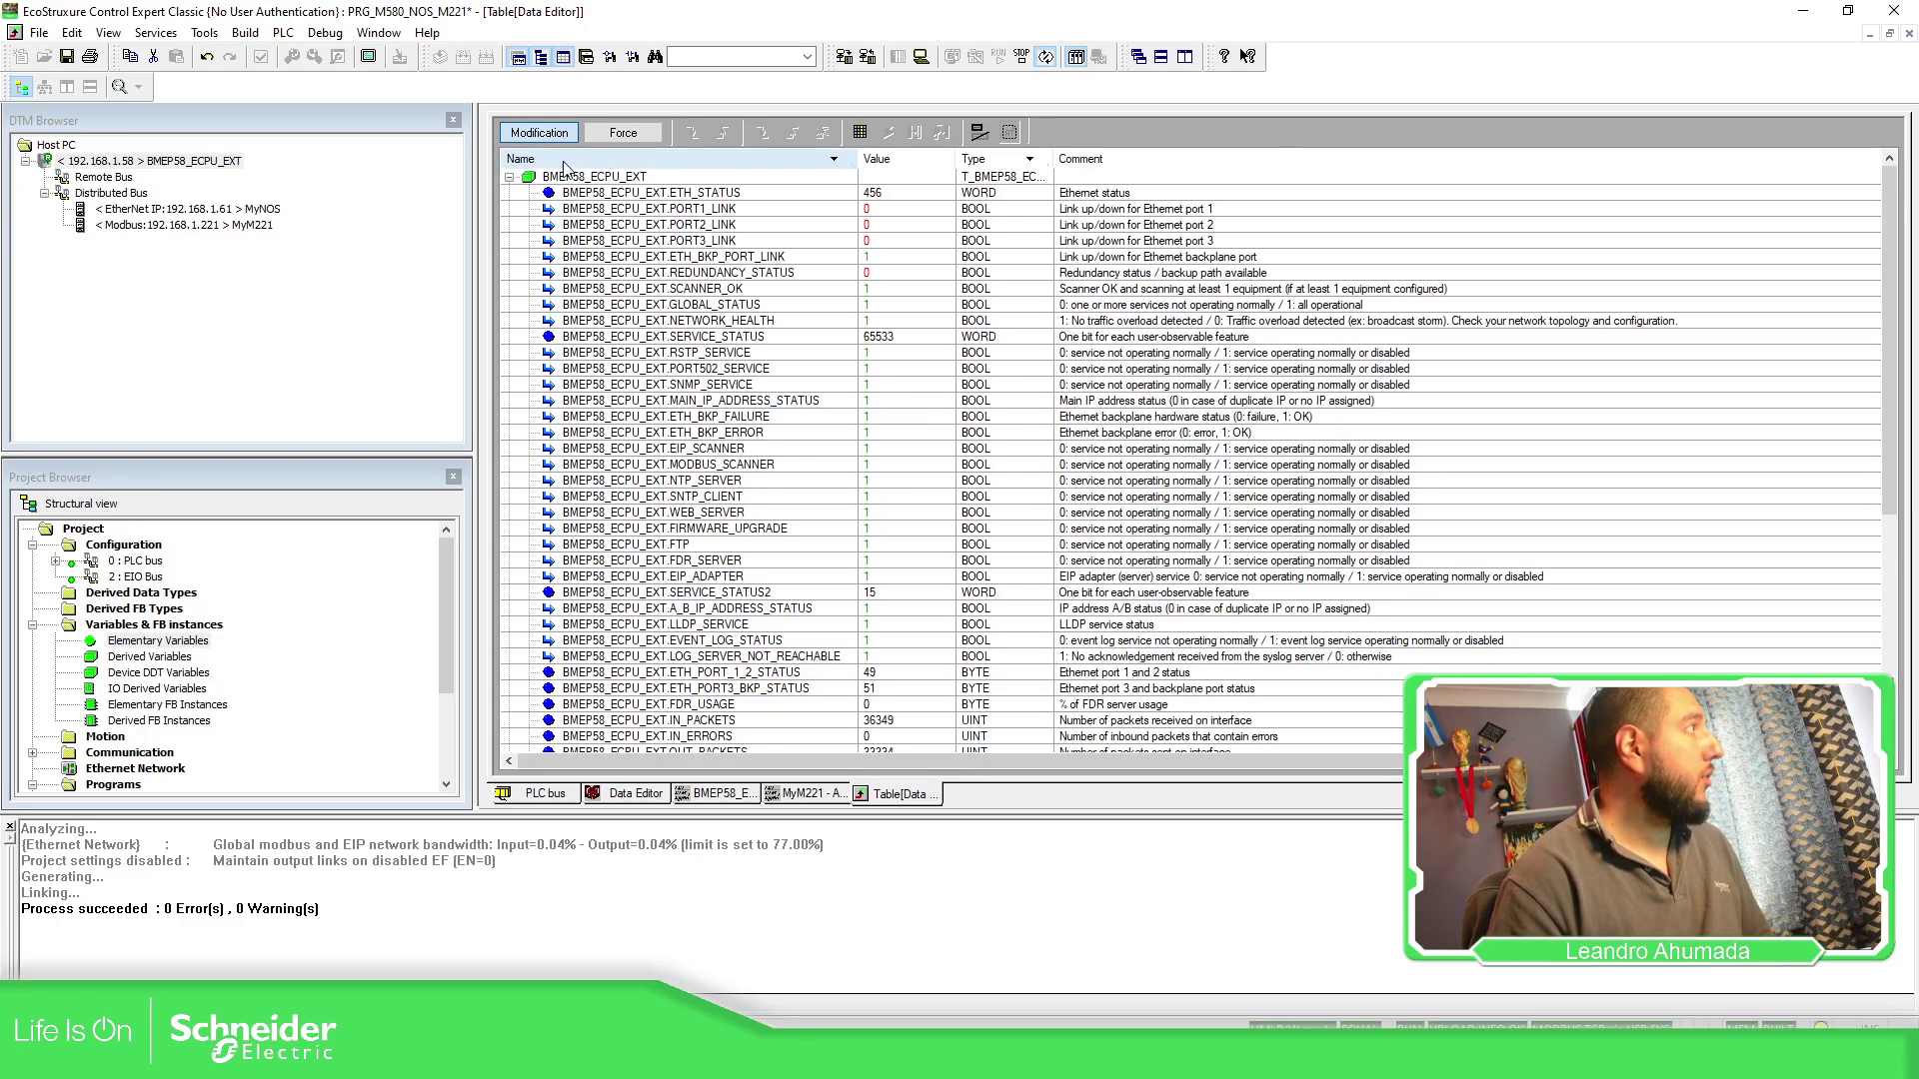
click(771, 225)
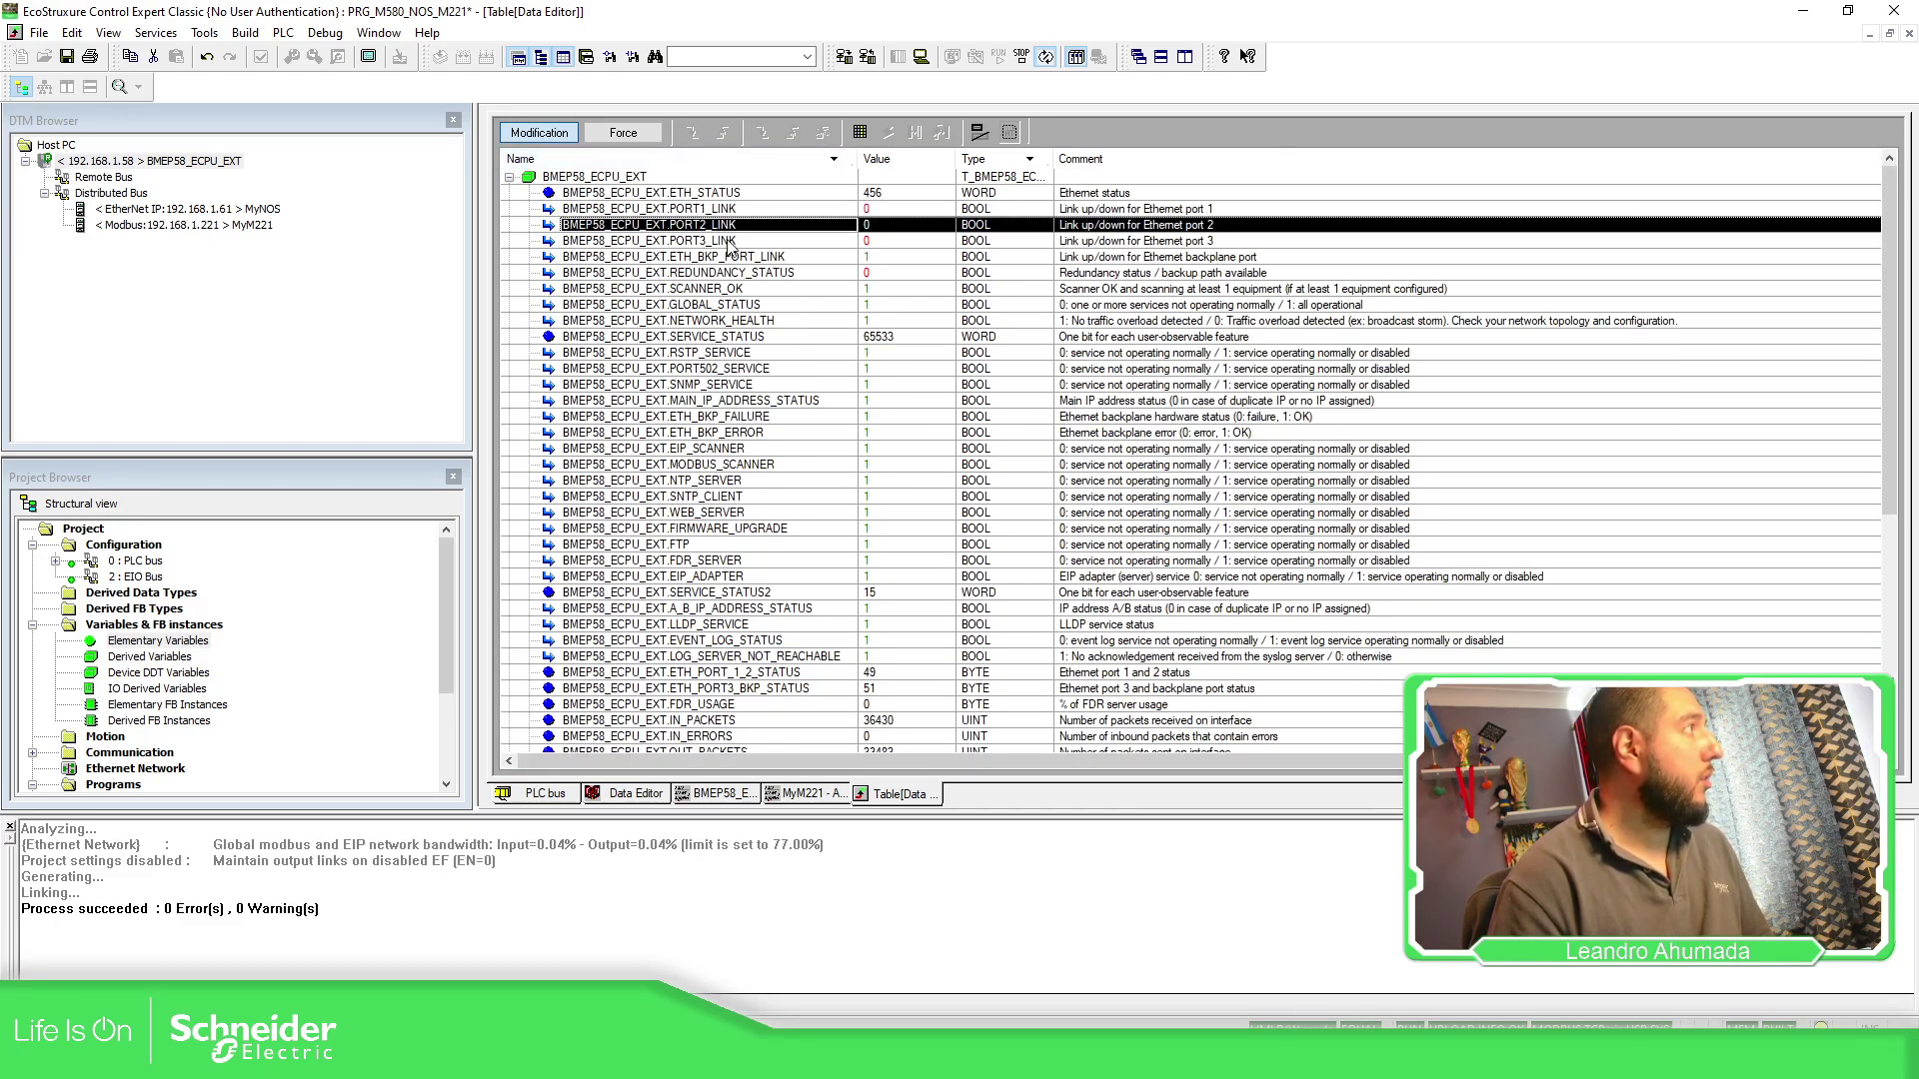
click(739, 244)
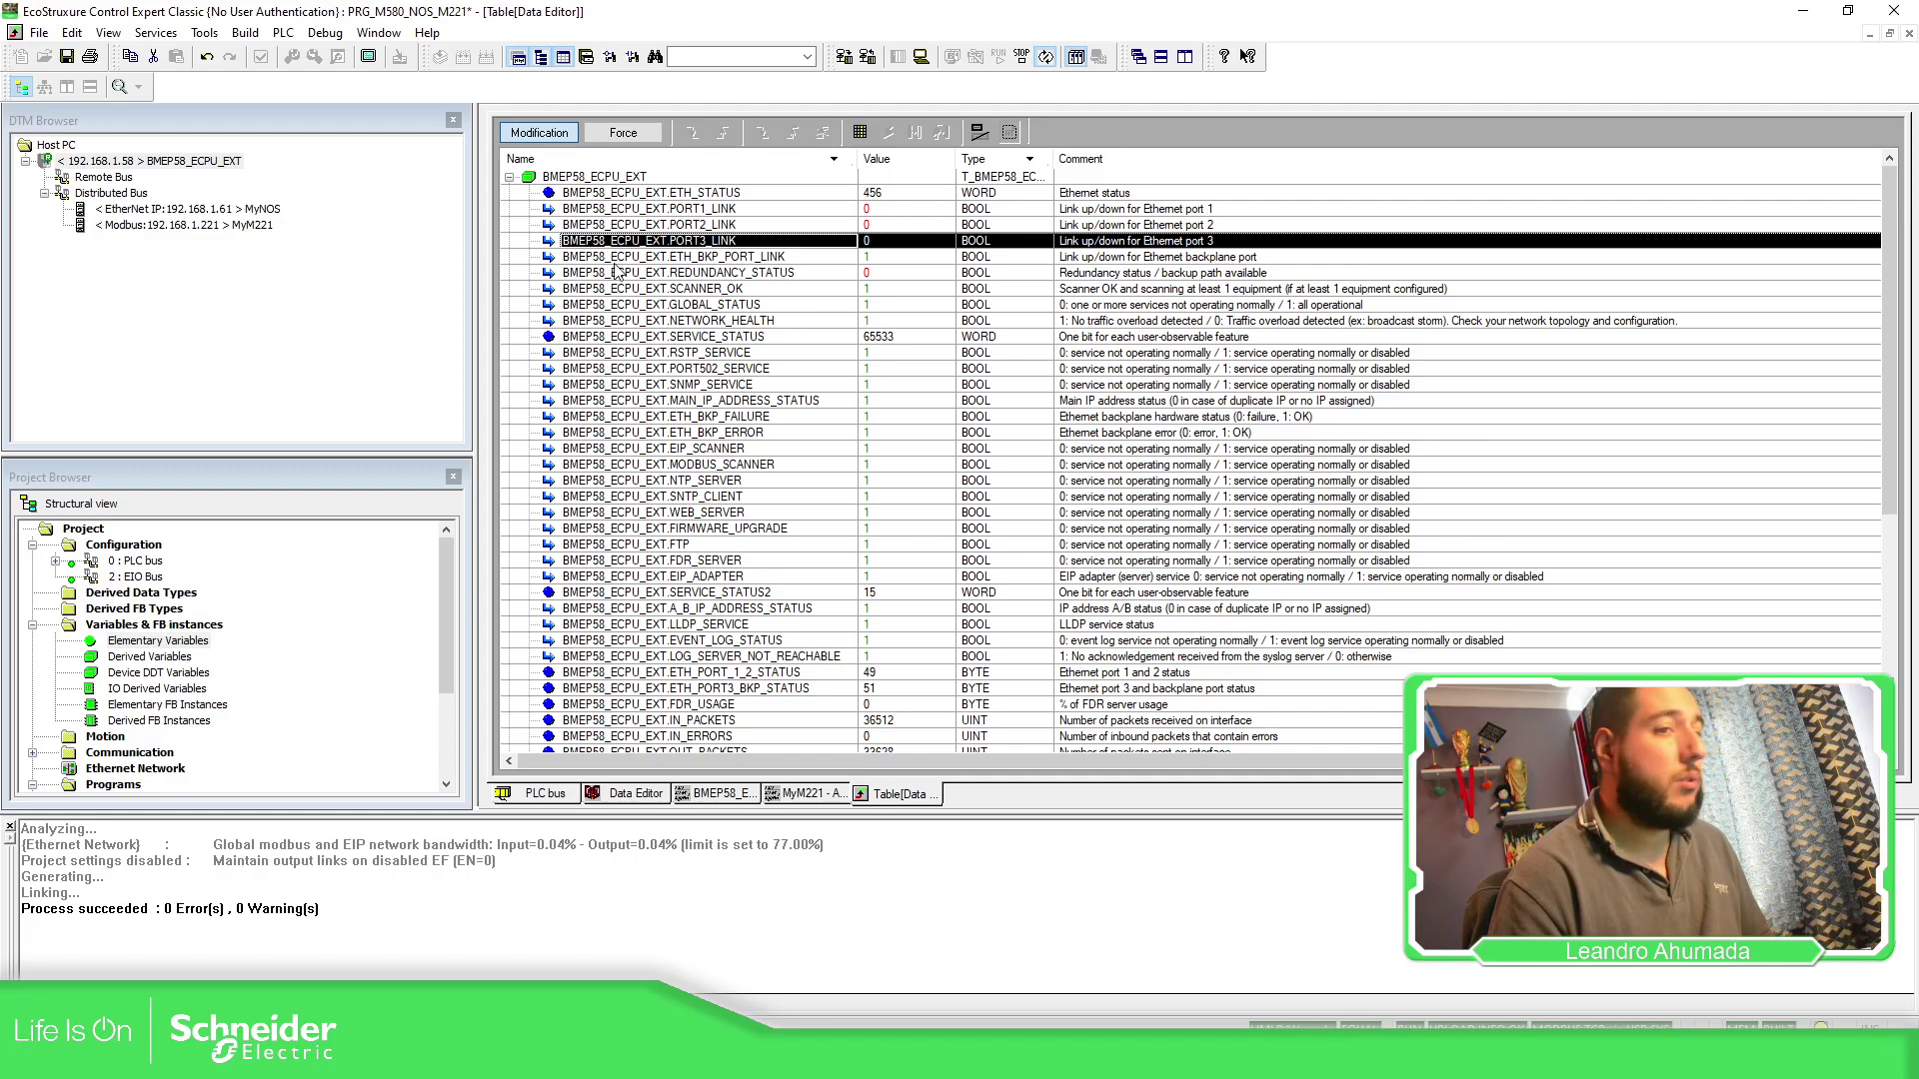
click(524, 794)
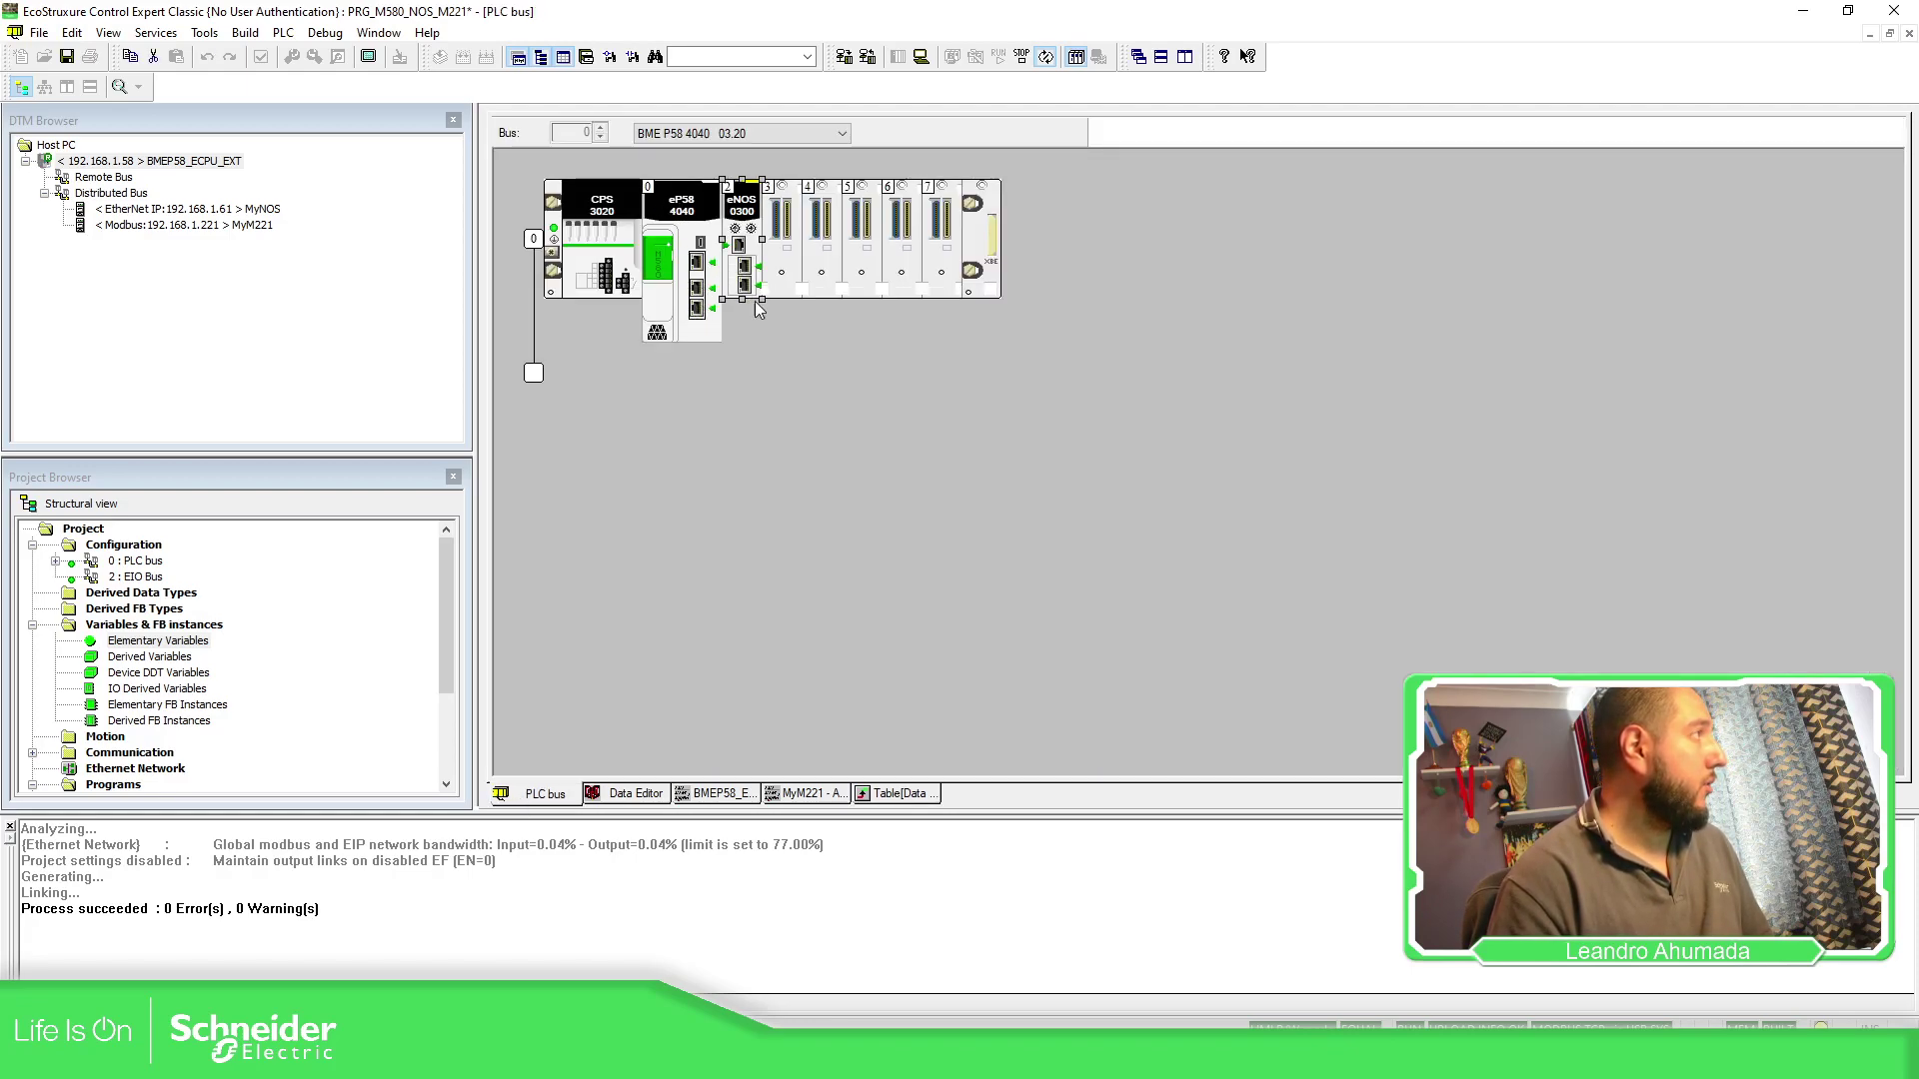
click(880, 795)
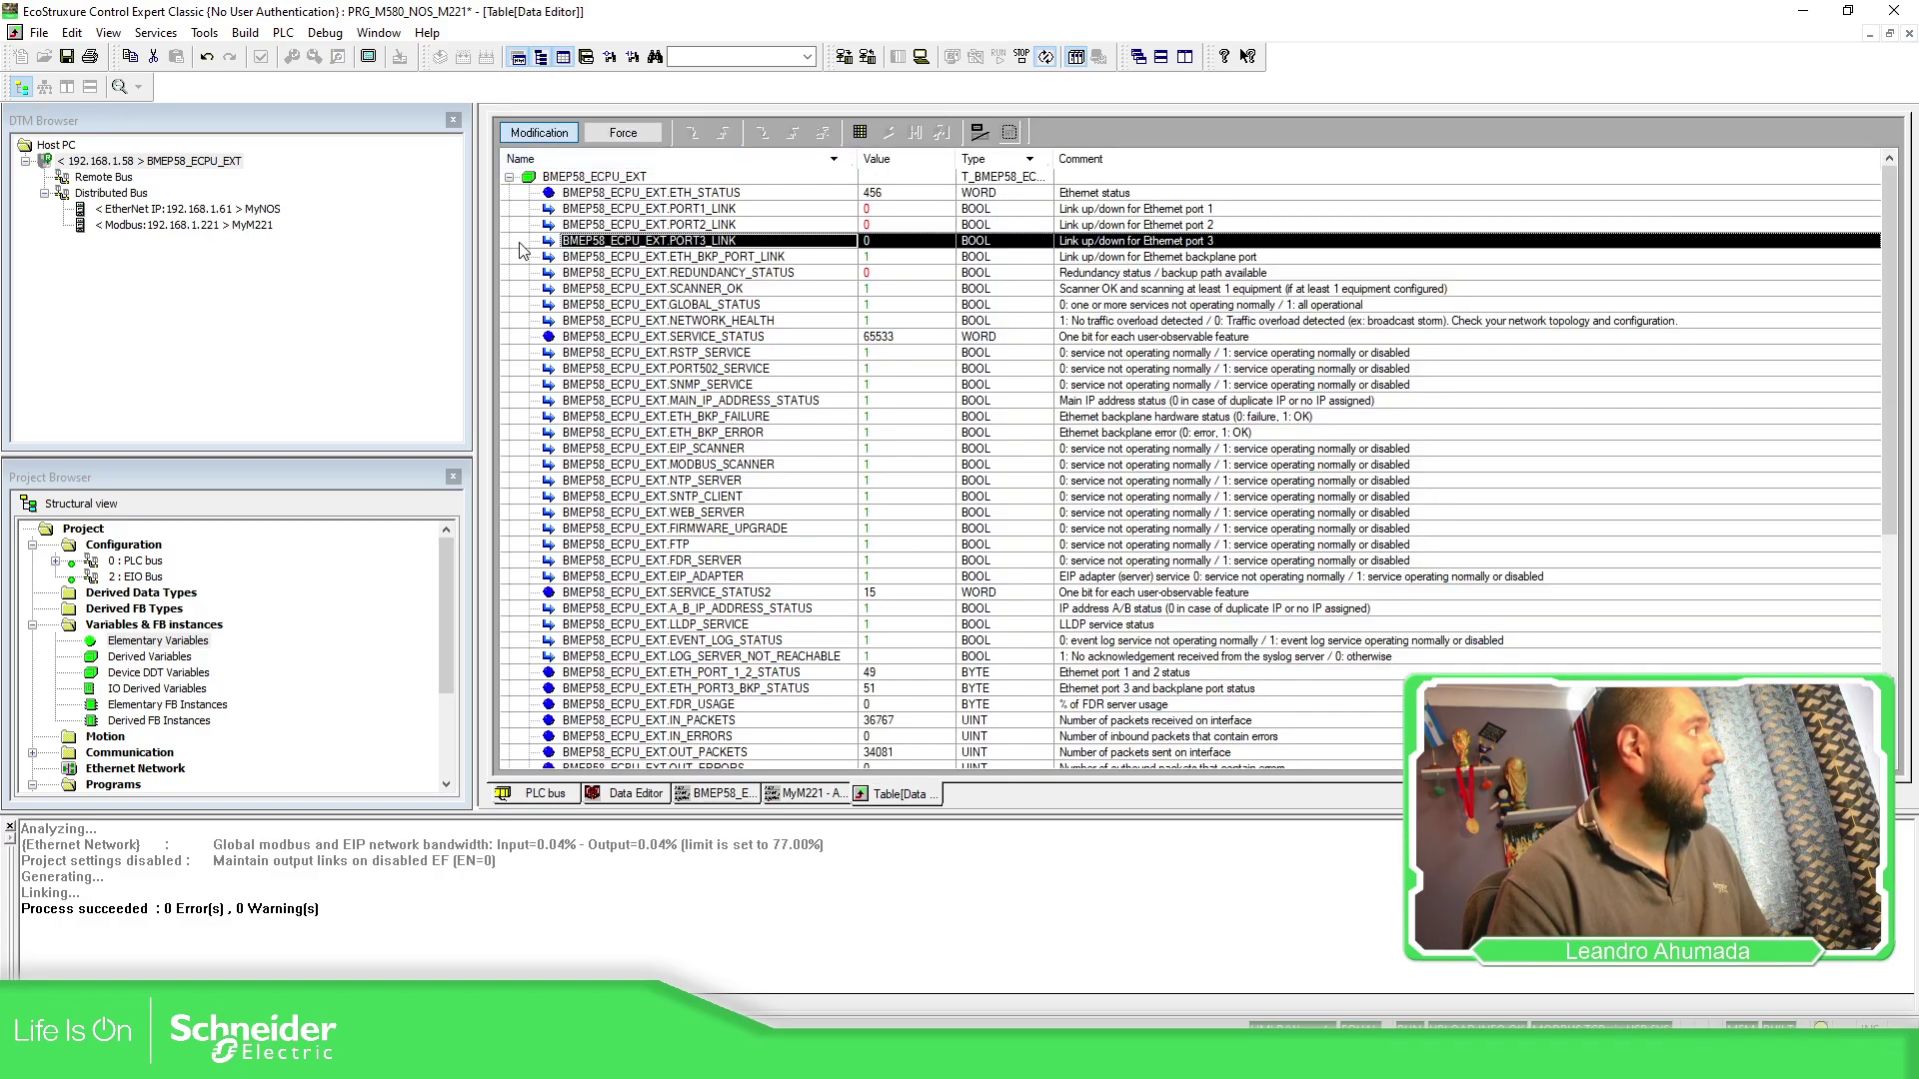
click(509, 177)
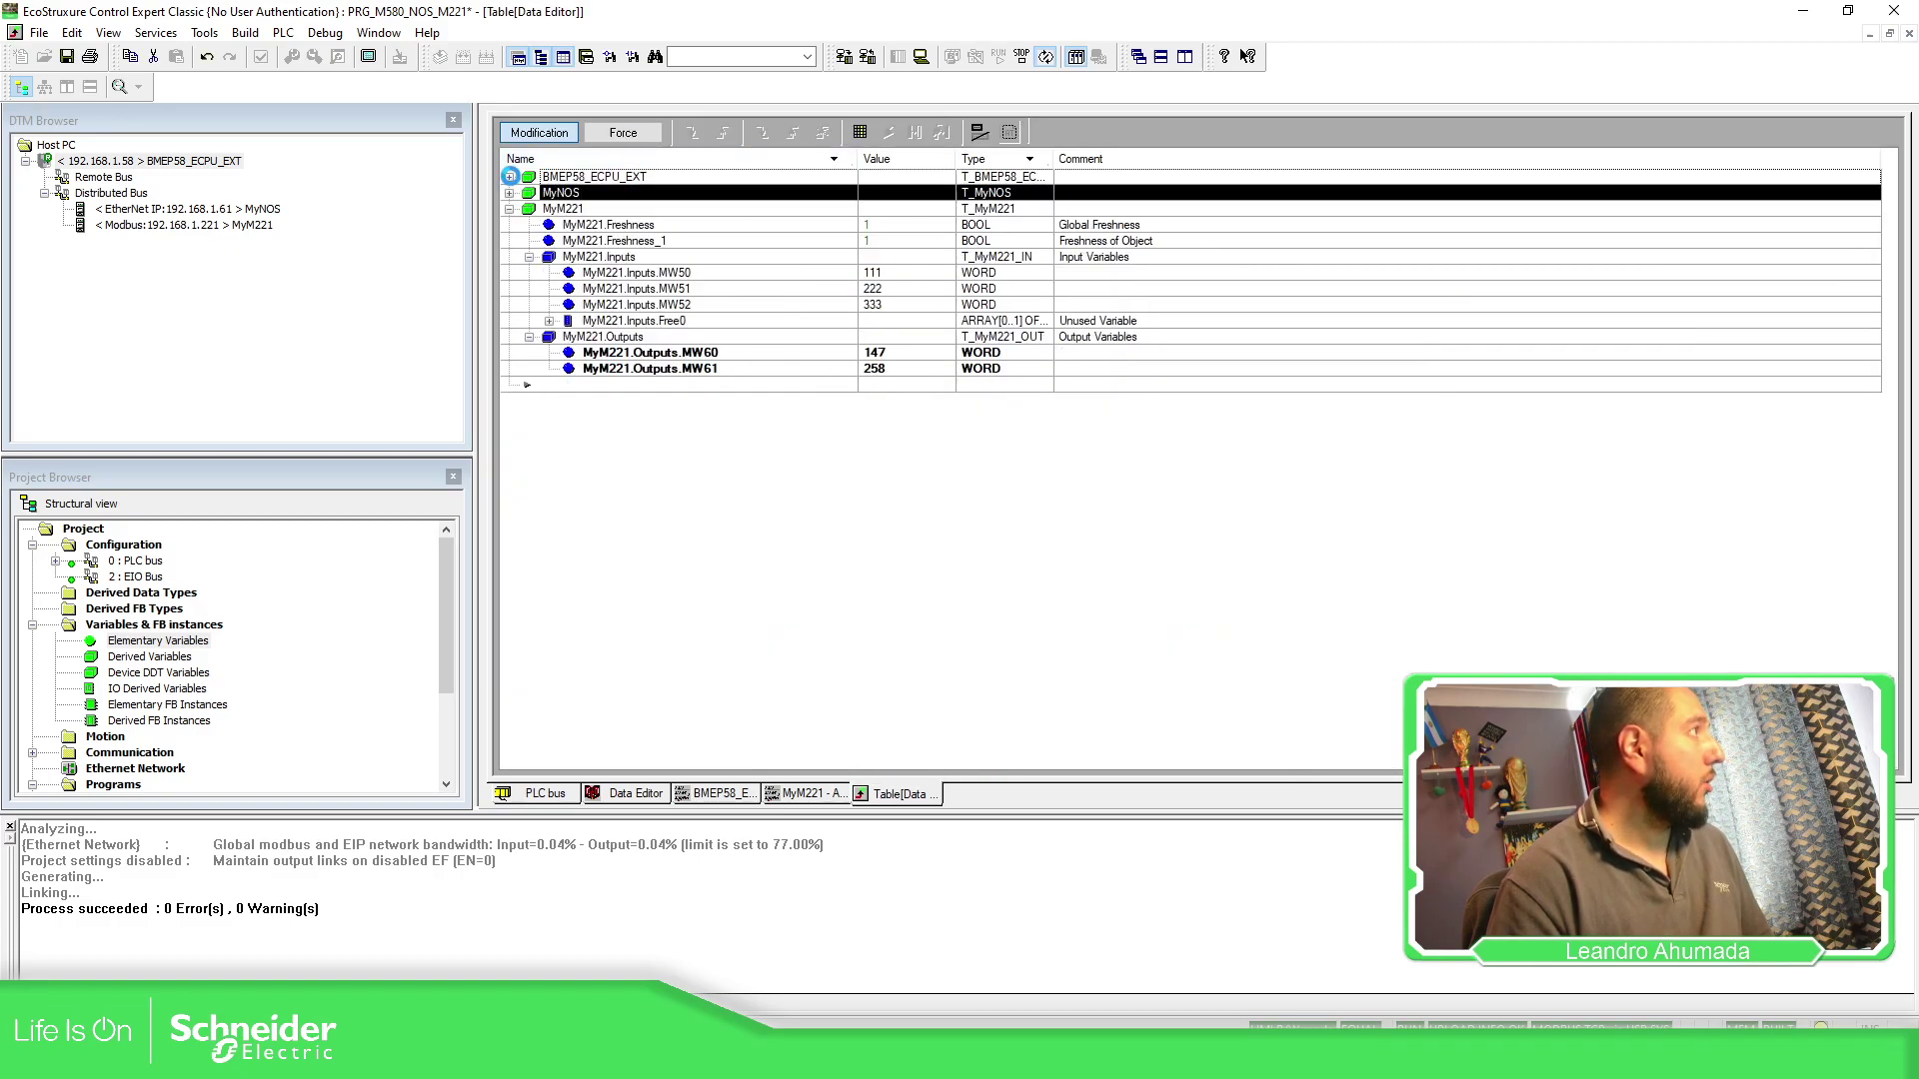
click(887, 226)
click(888, 242)
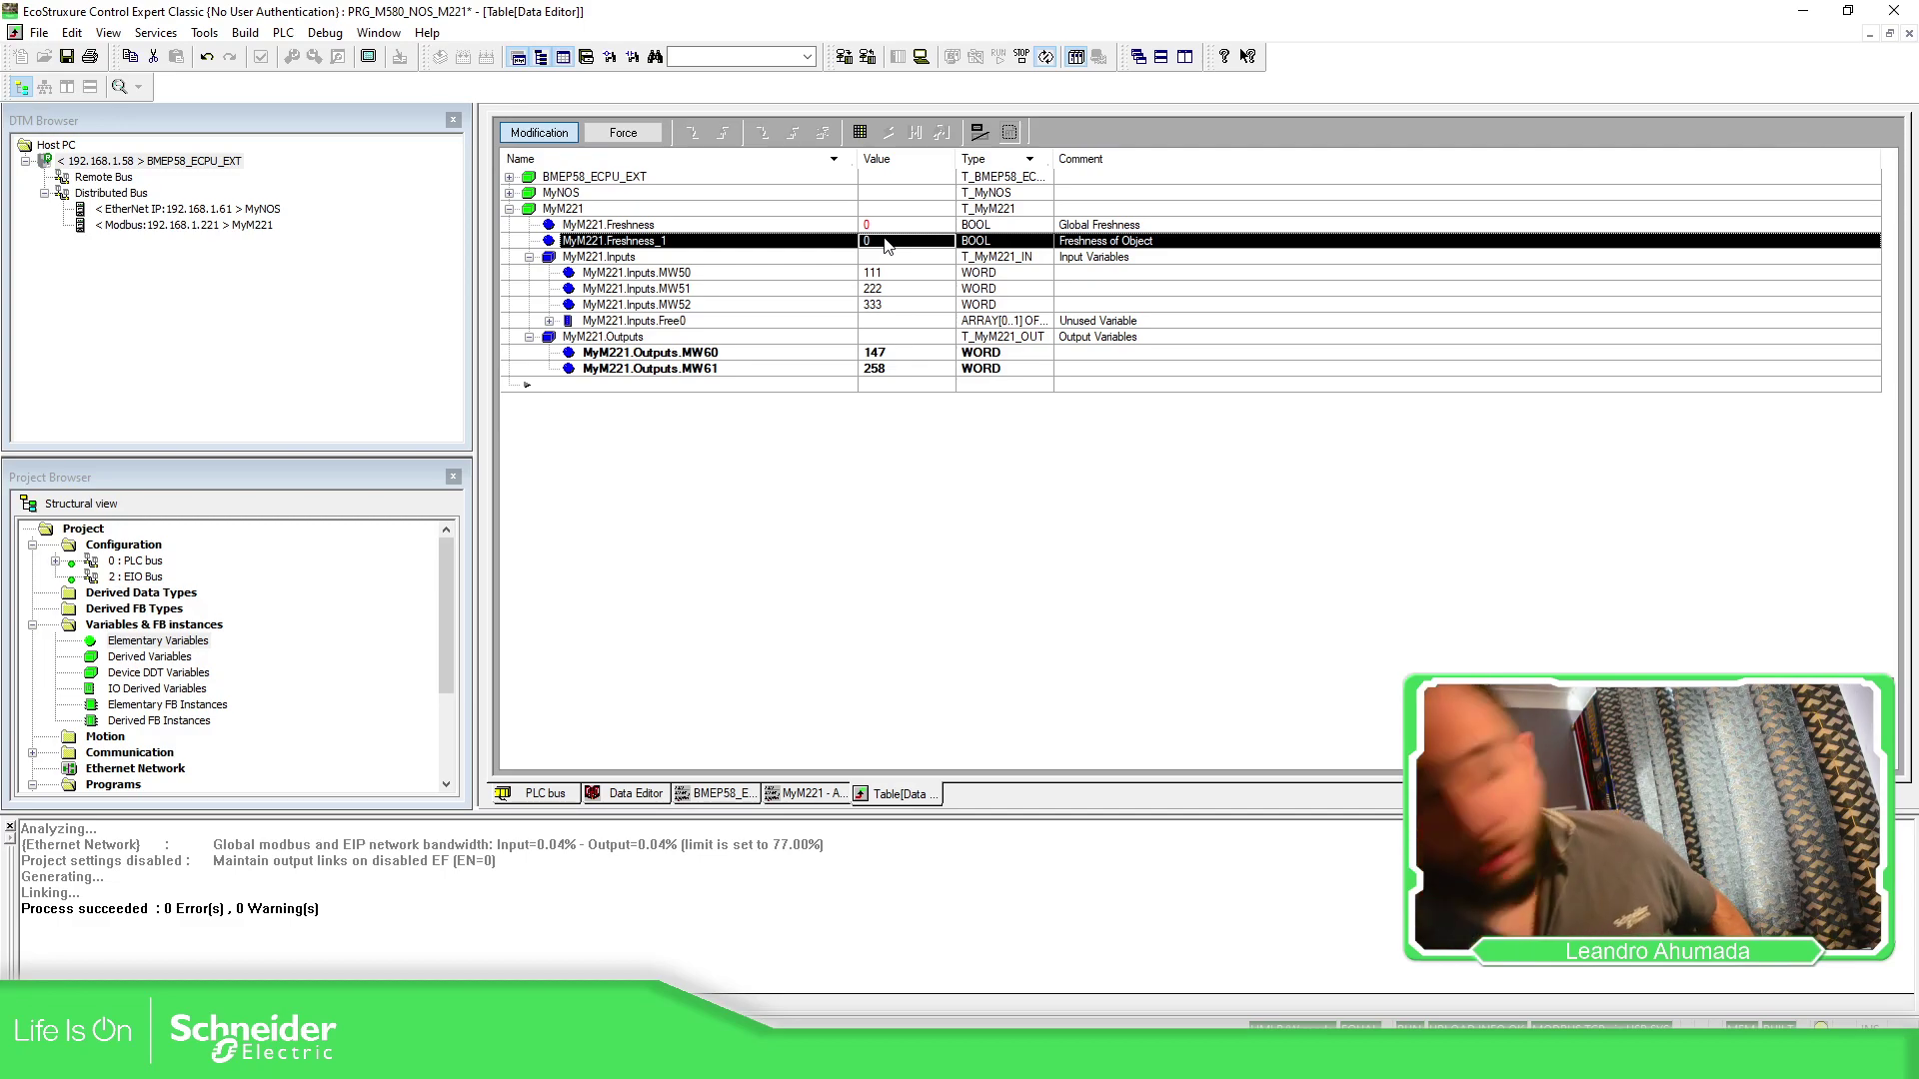
- Recheck the CPU port links, collapse them, and confirm Freshness and Freshness_1 read 1 again
click(509, 178)
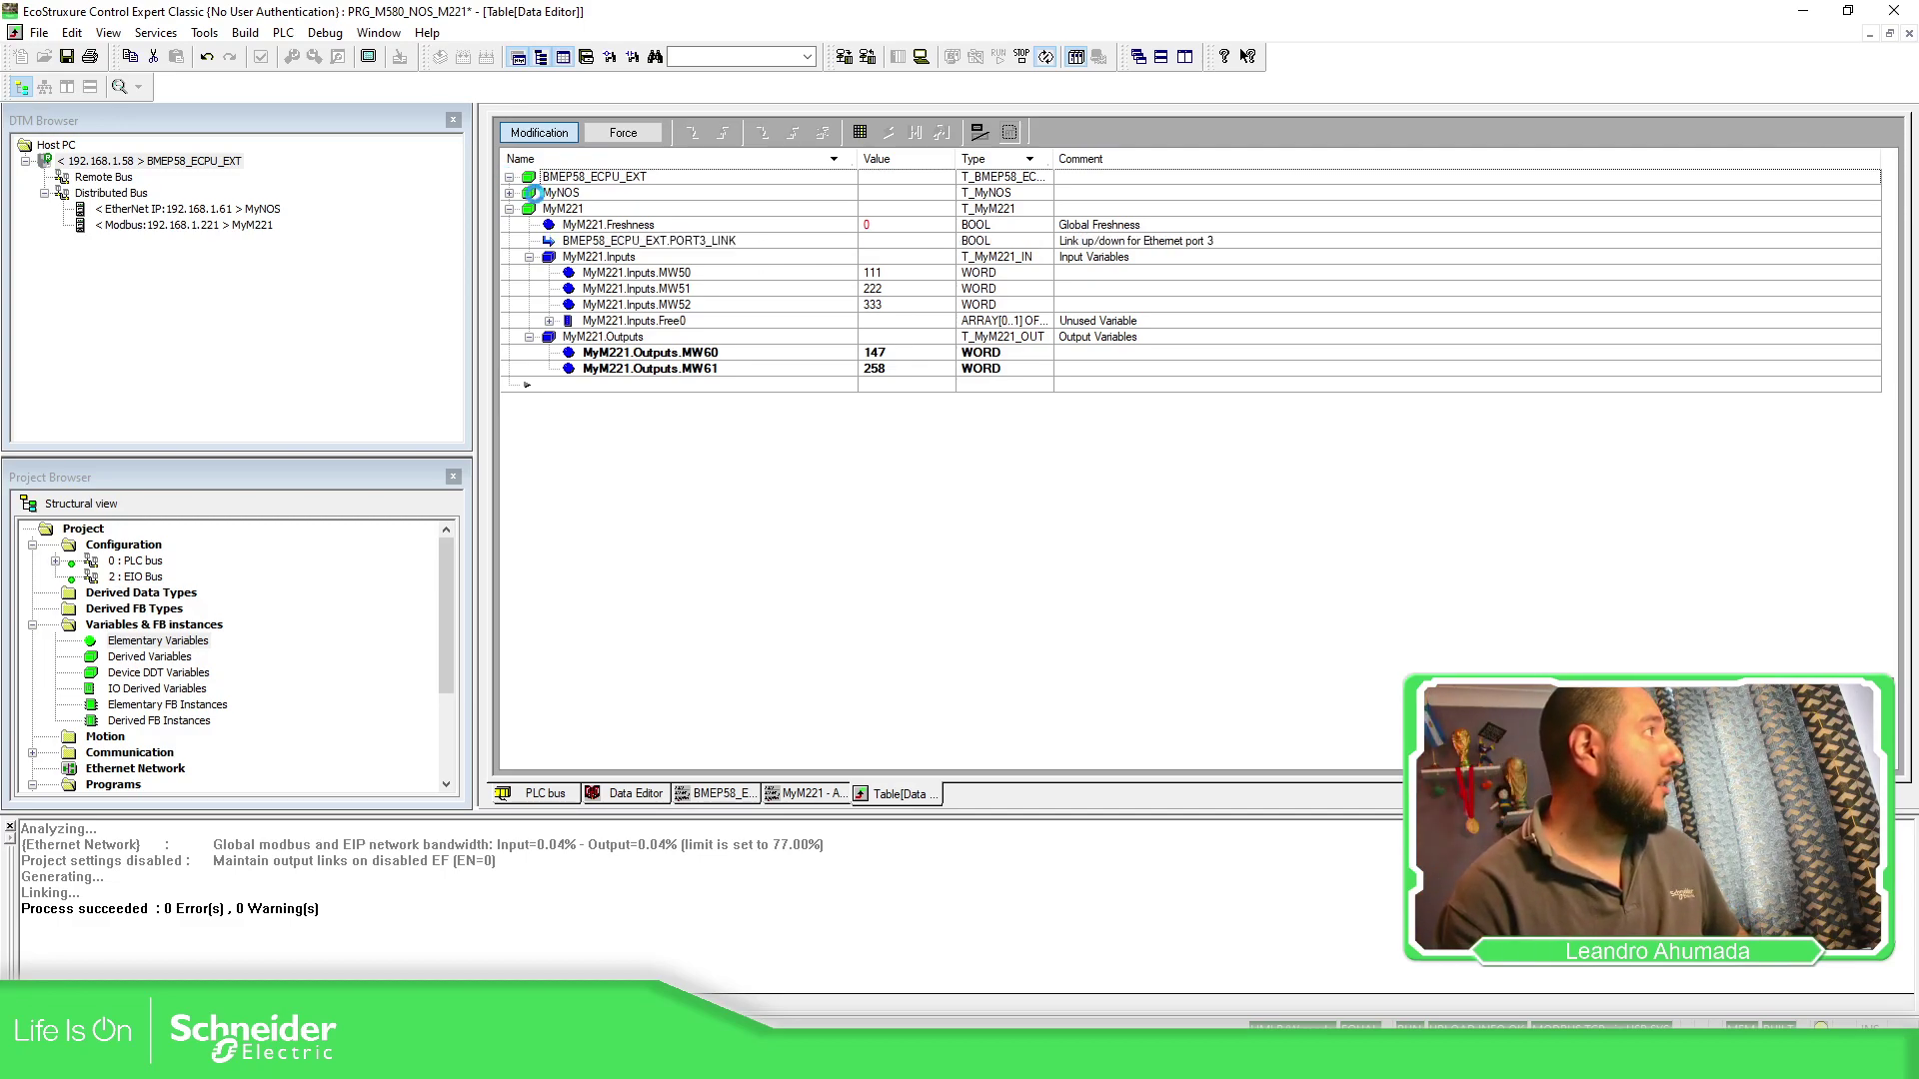
click(903, 216)
click(907, 244)
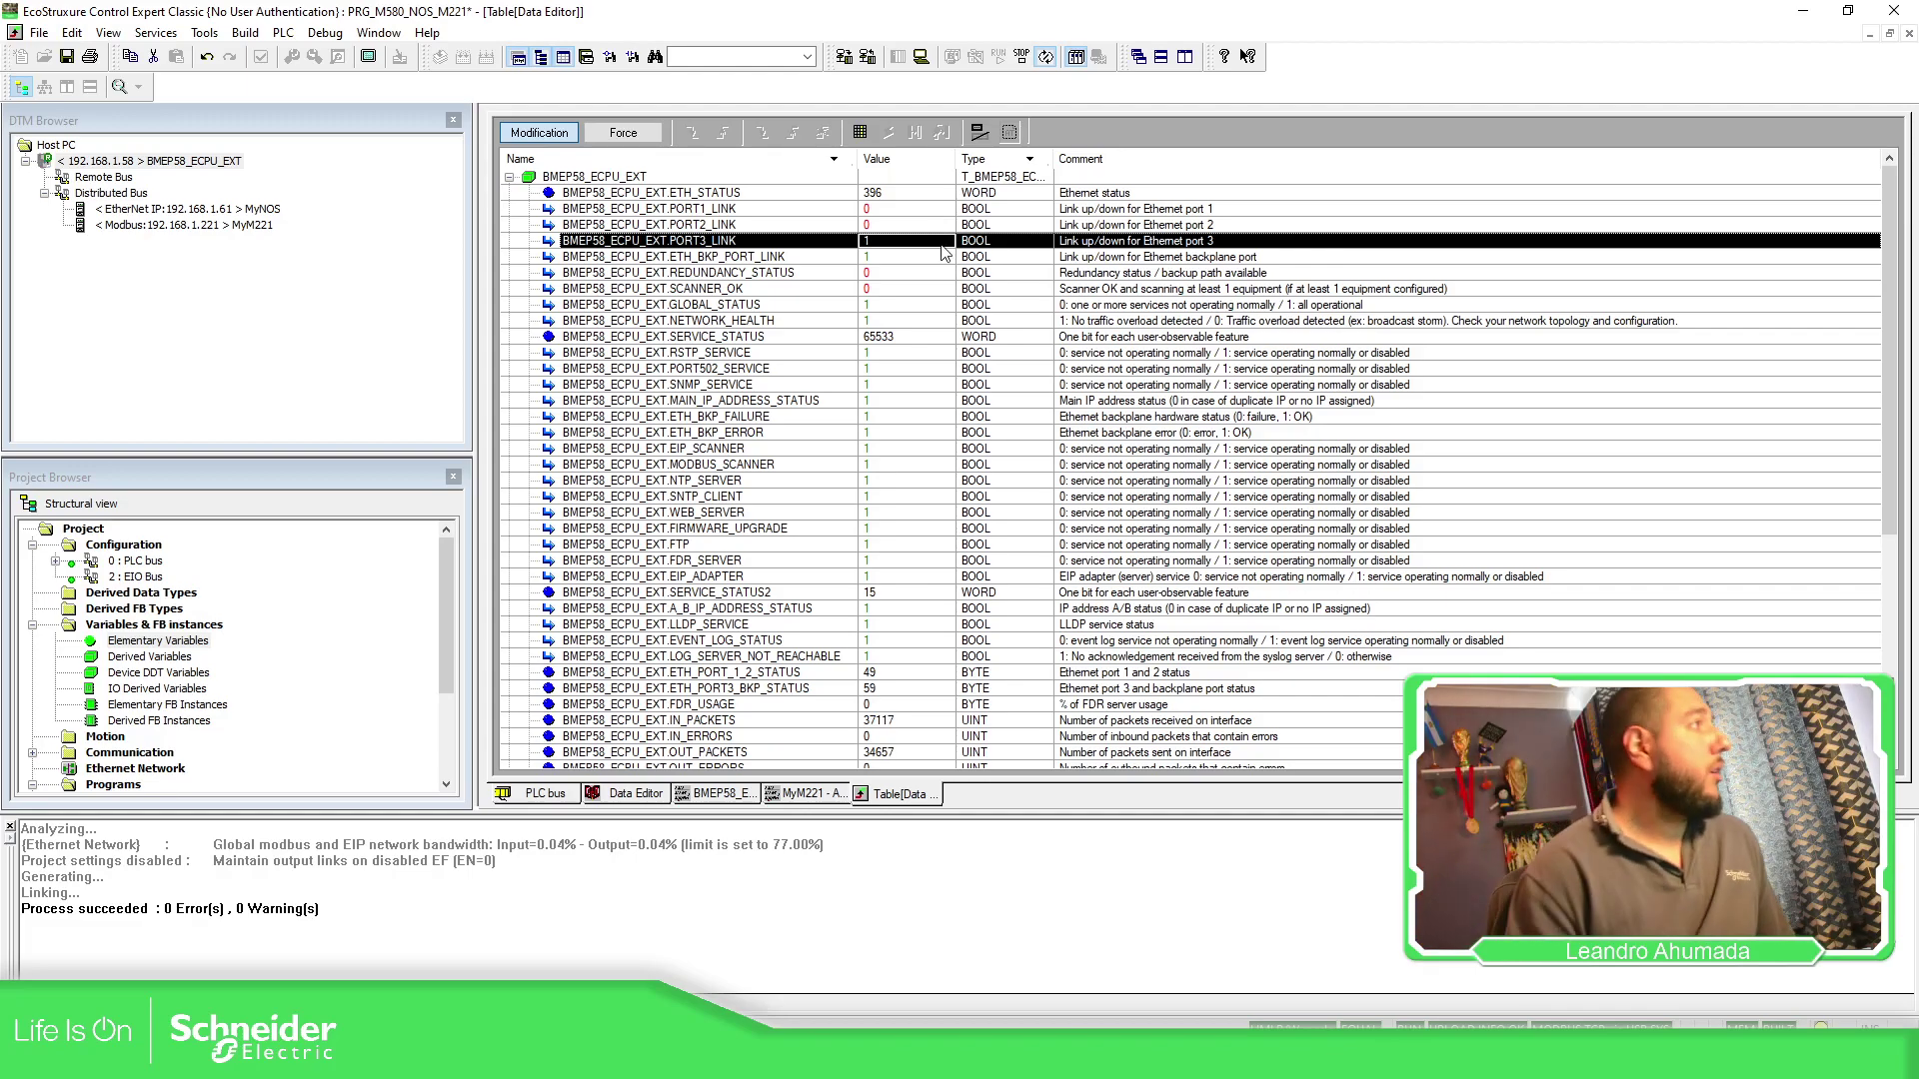
click(509, 177)
click(872, 226)
click(884, 242)
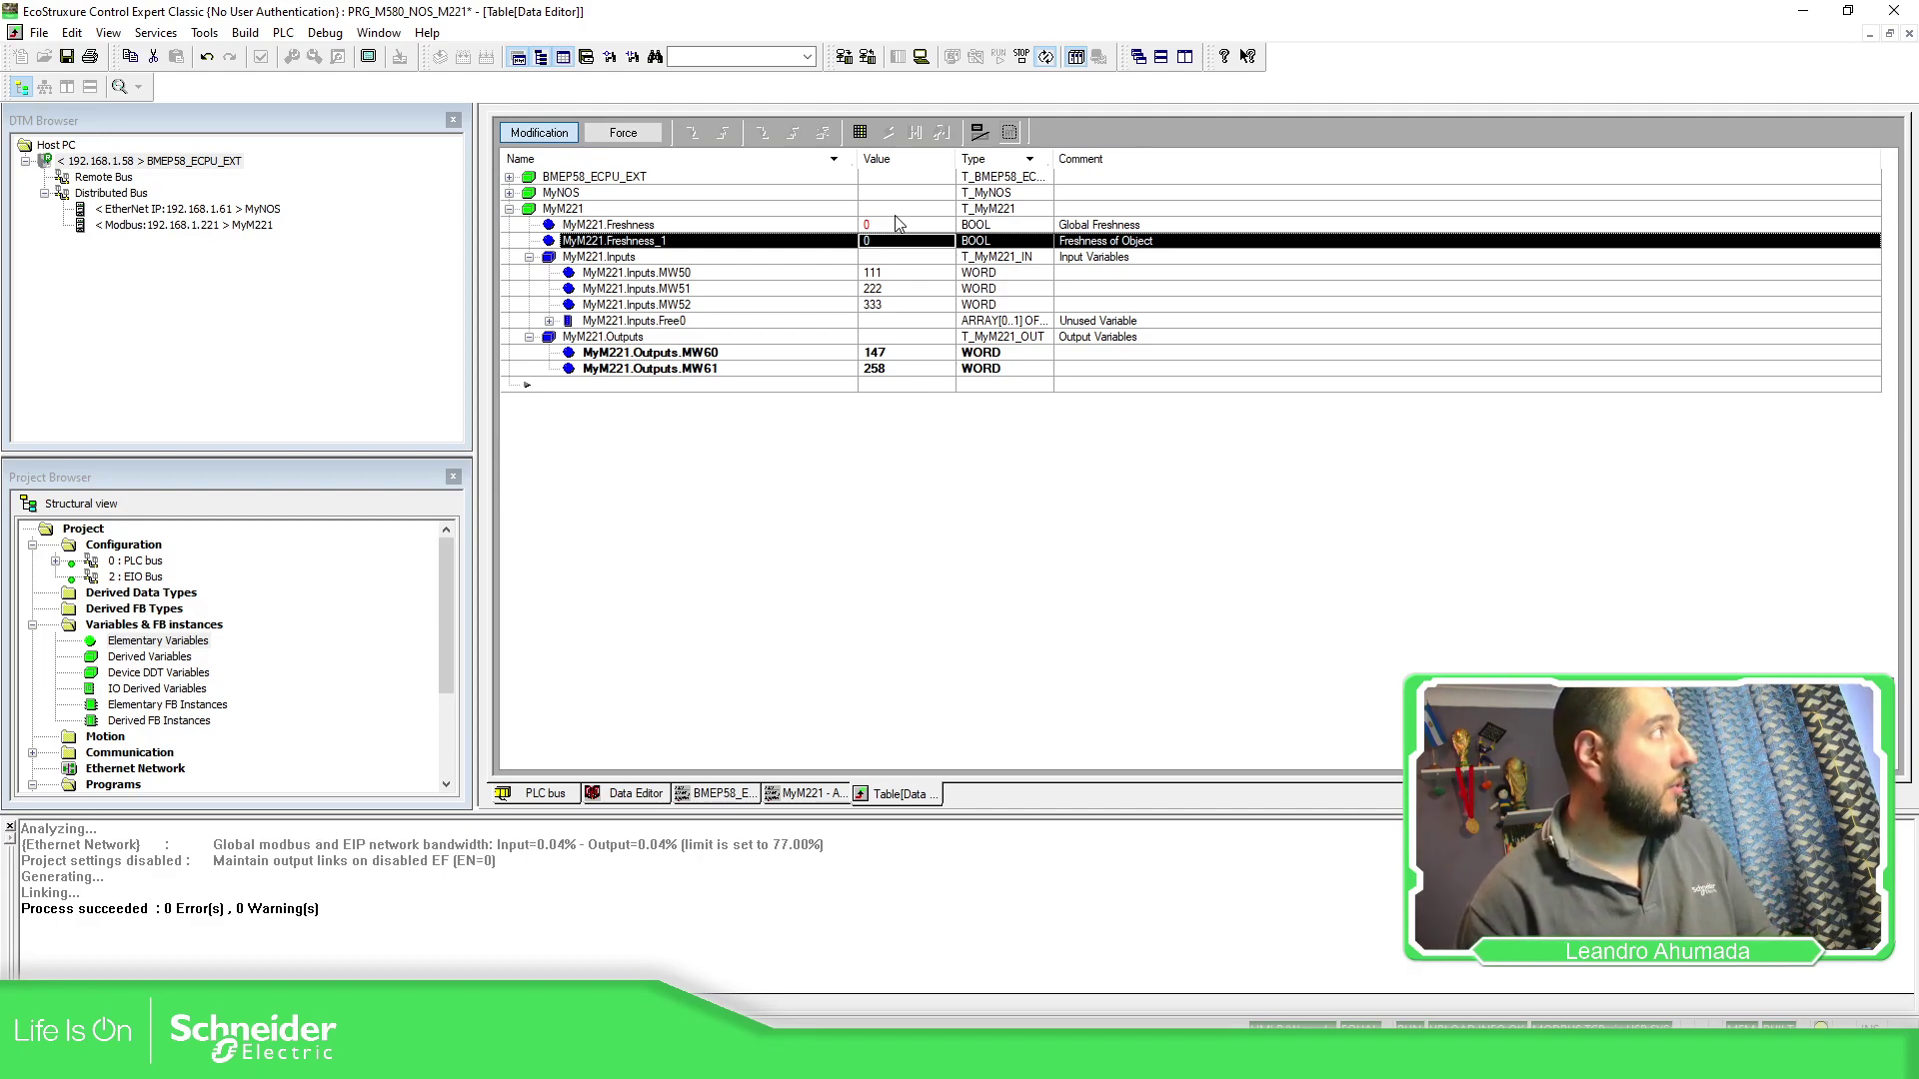
click(510, 177)
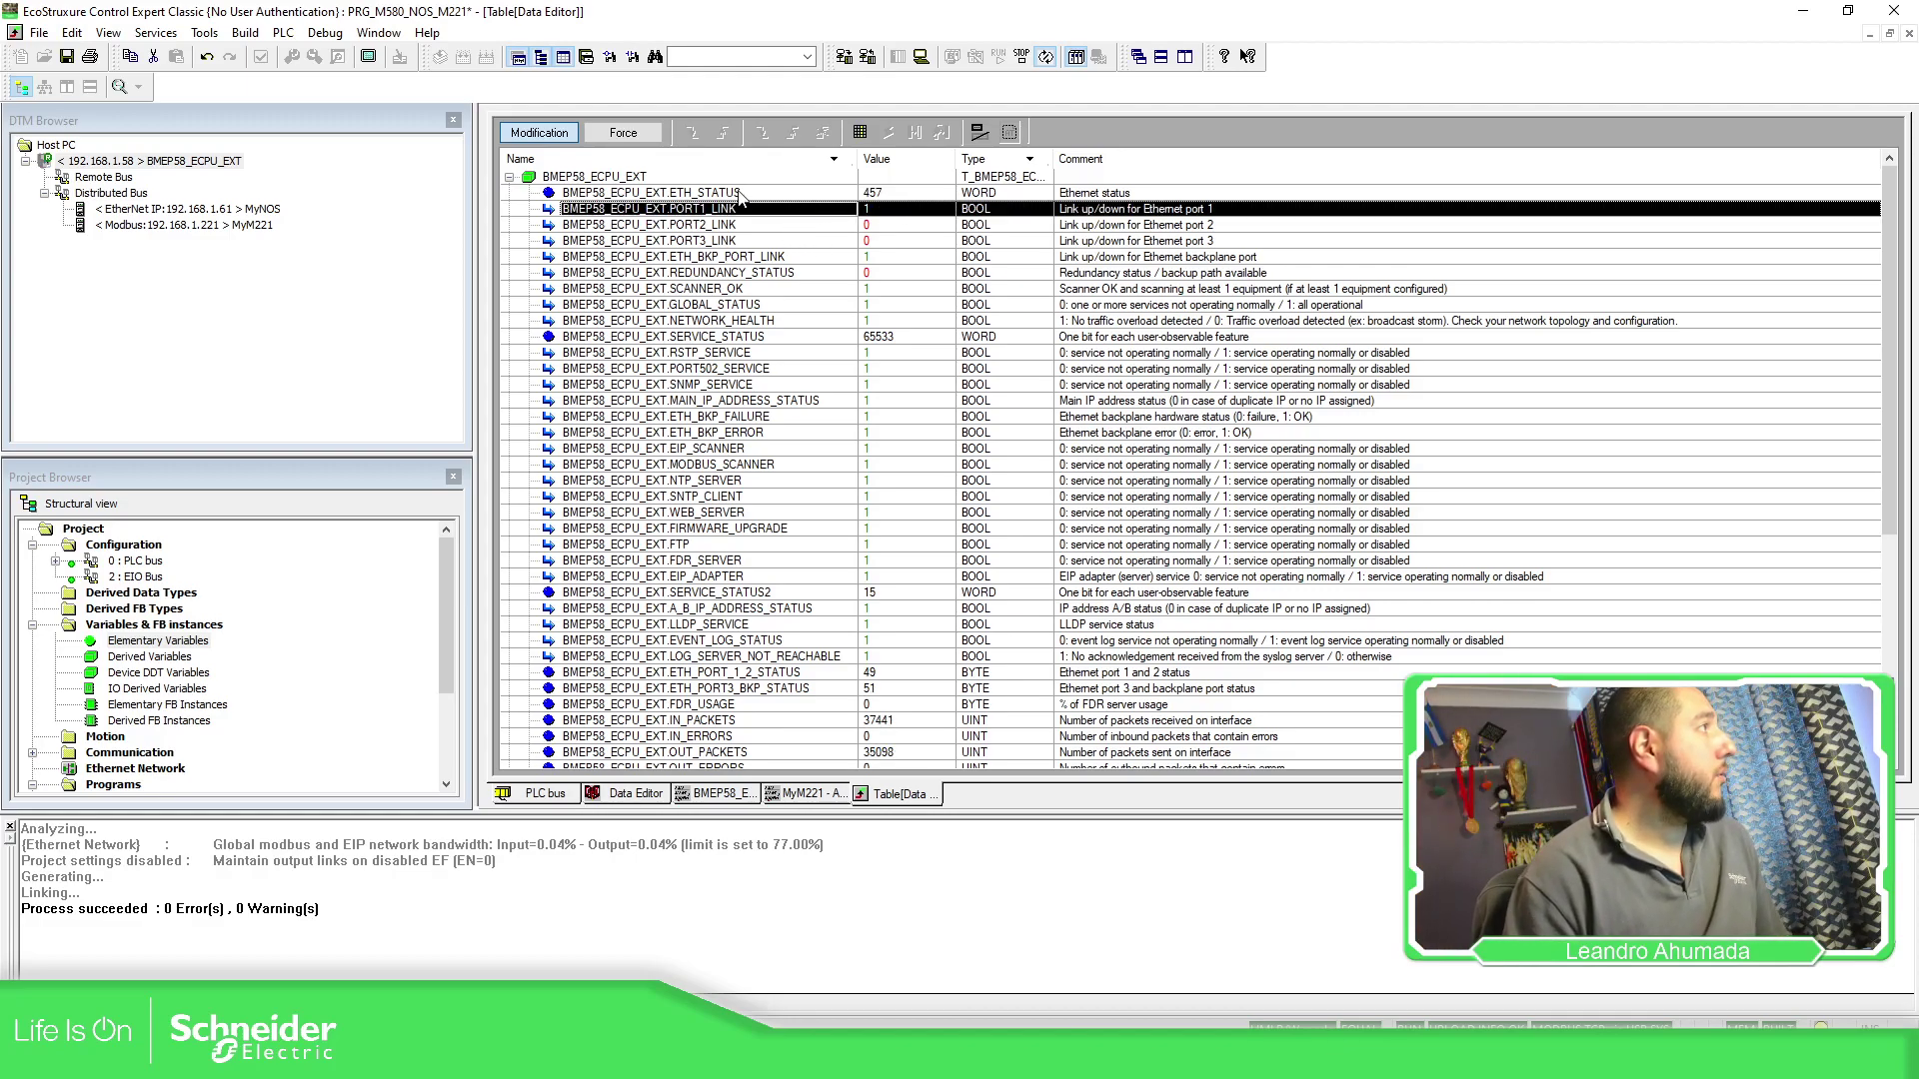
click(508, 176)
click(676, 242)
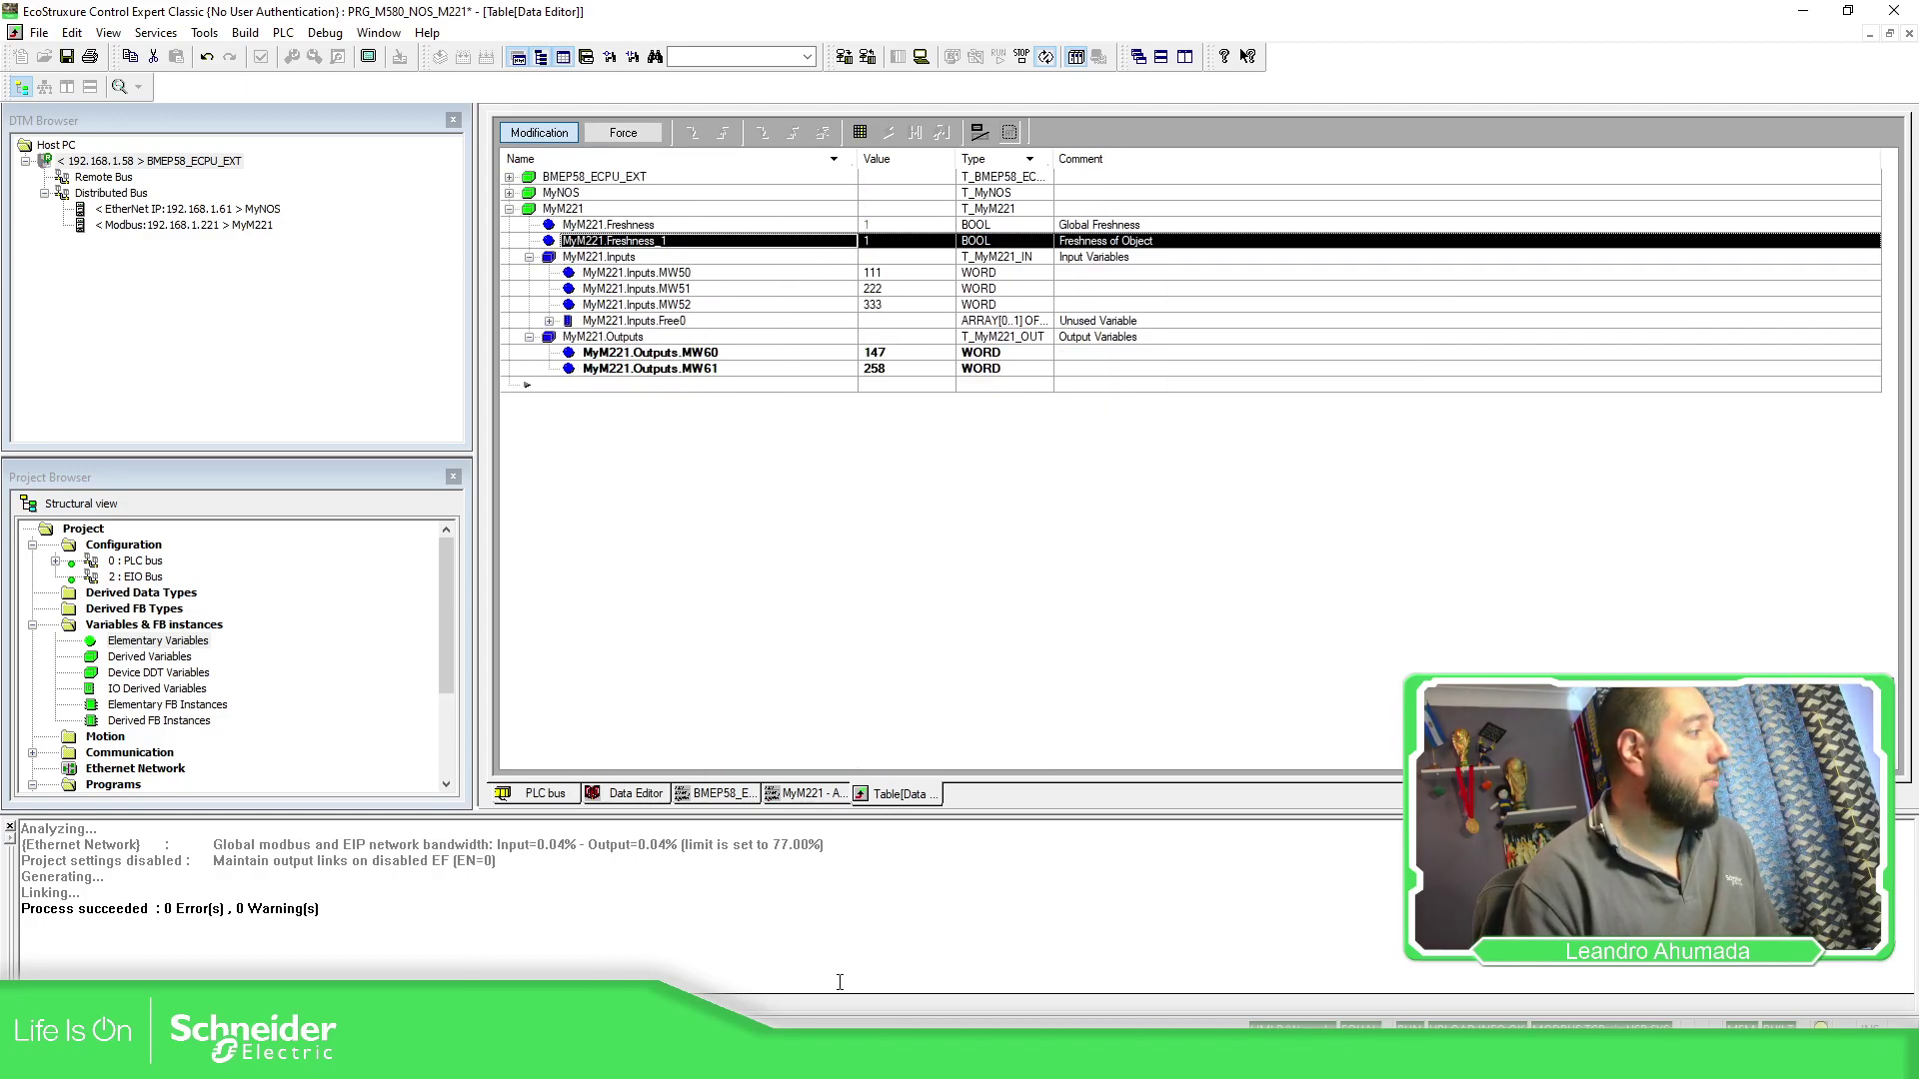
- Set %MW50 to 444 and %MW51 to 555 in the M580_DB table
key(alt+Tab)
double_click(1196, 787)
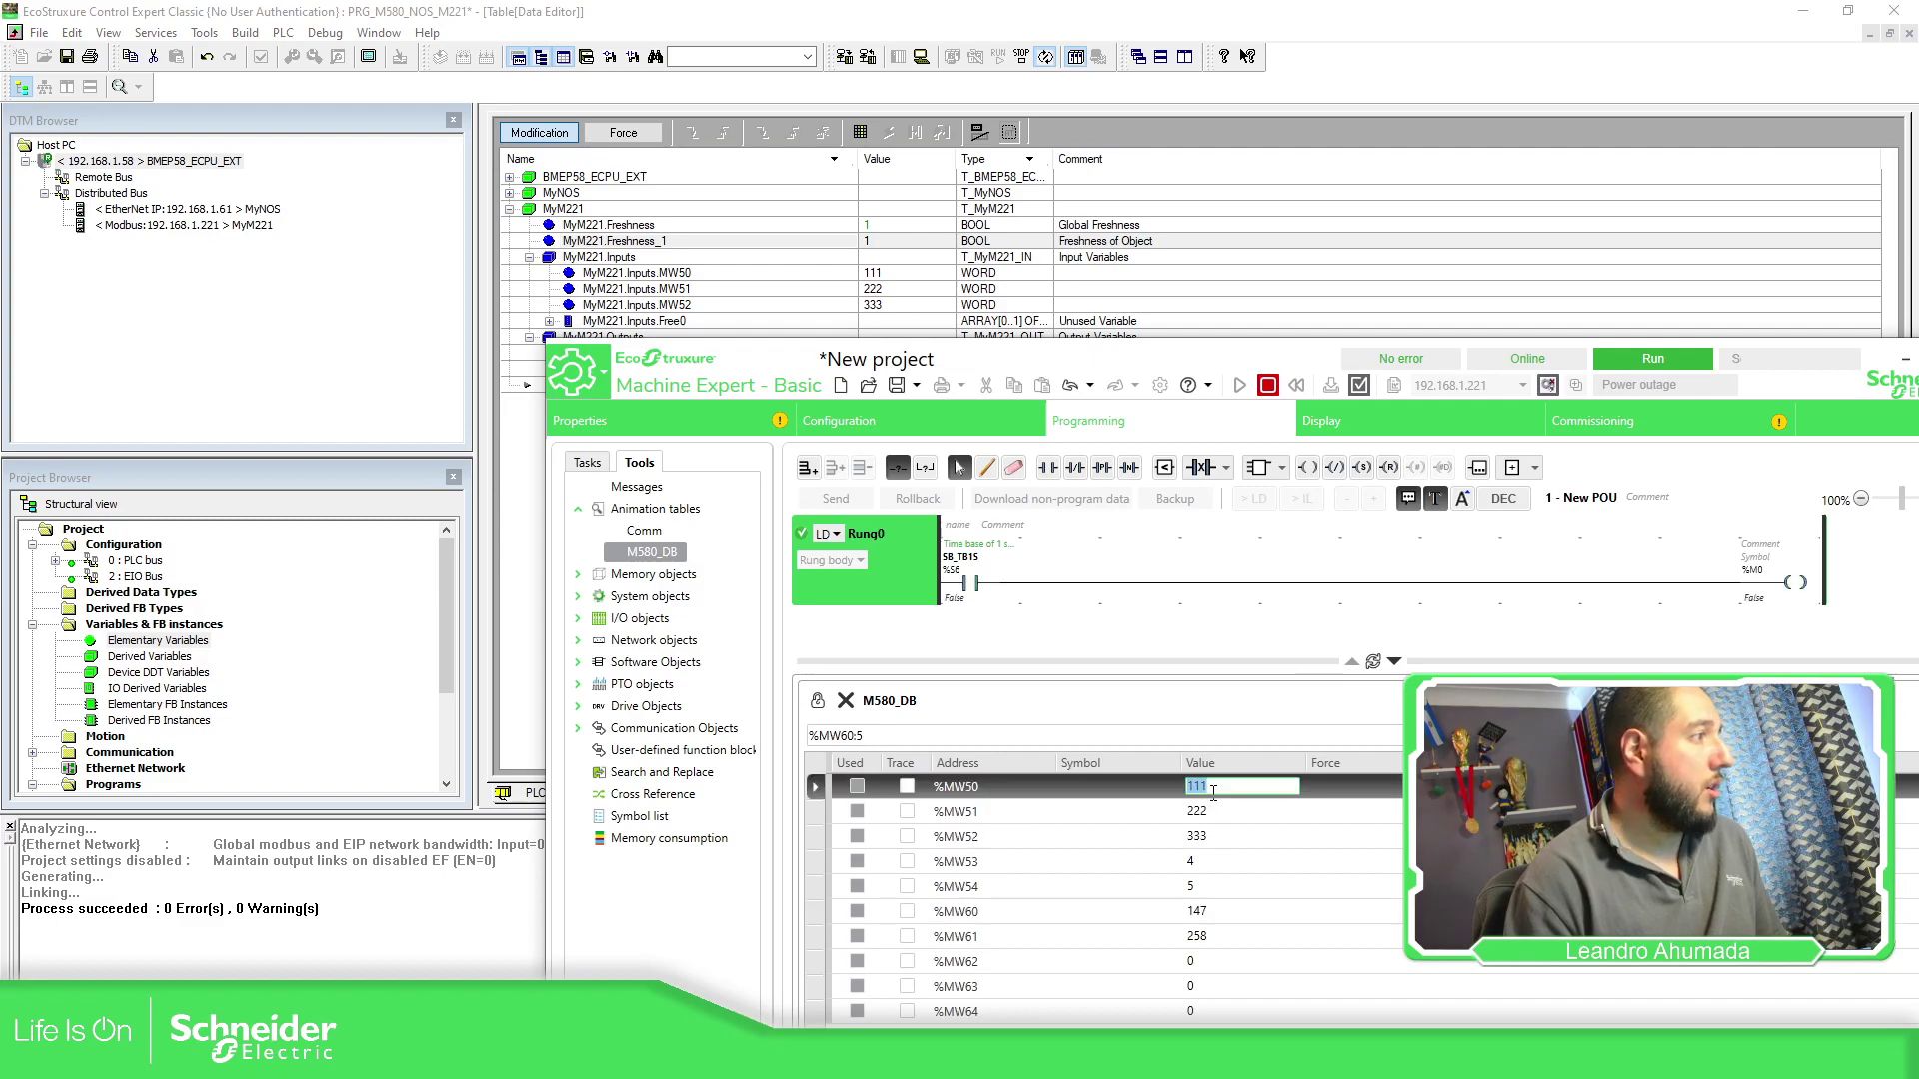
text(444)
key(Return)
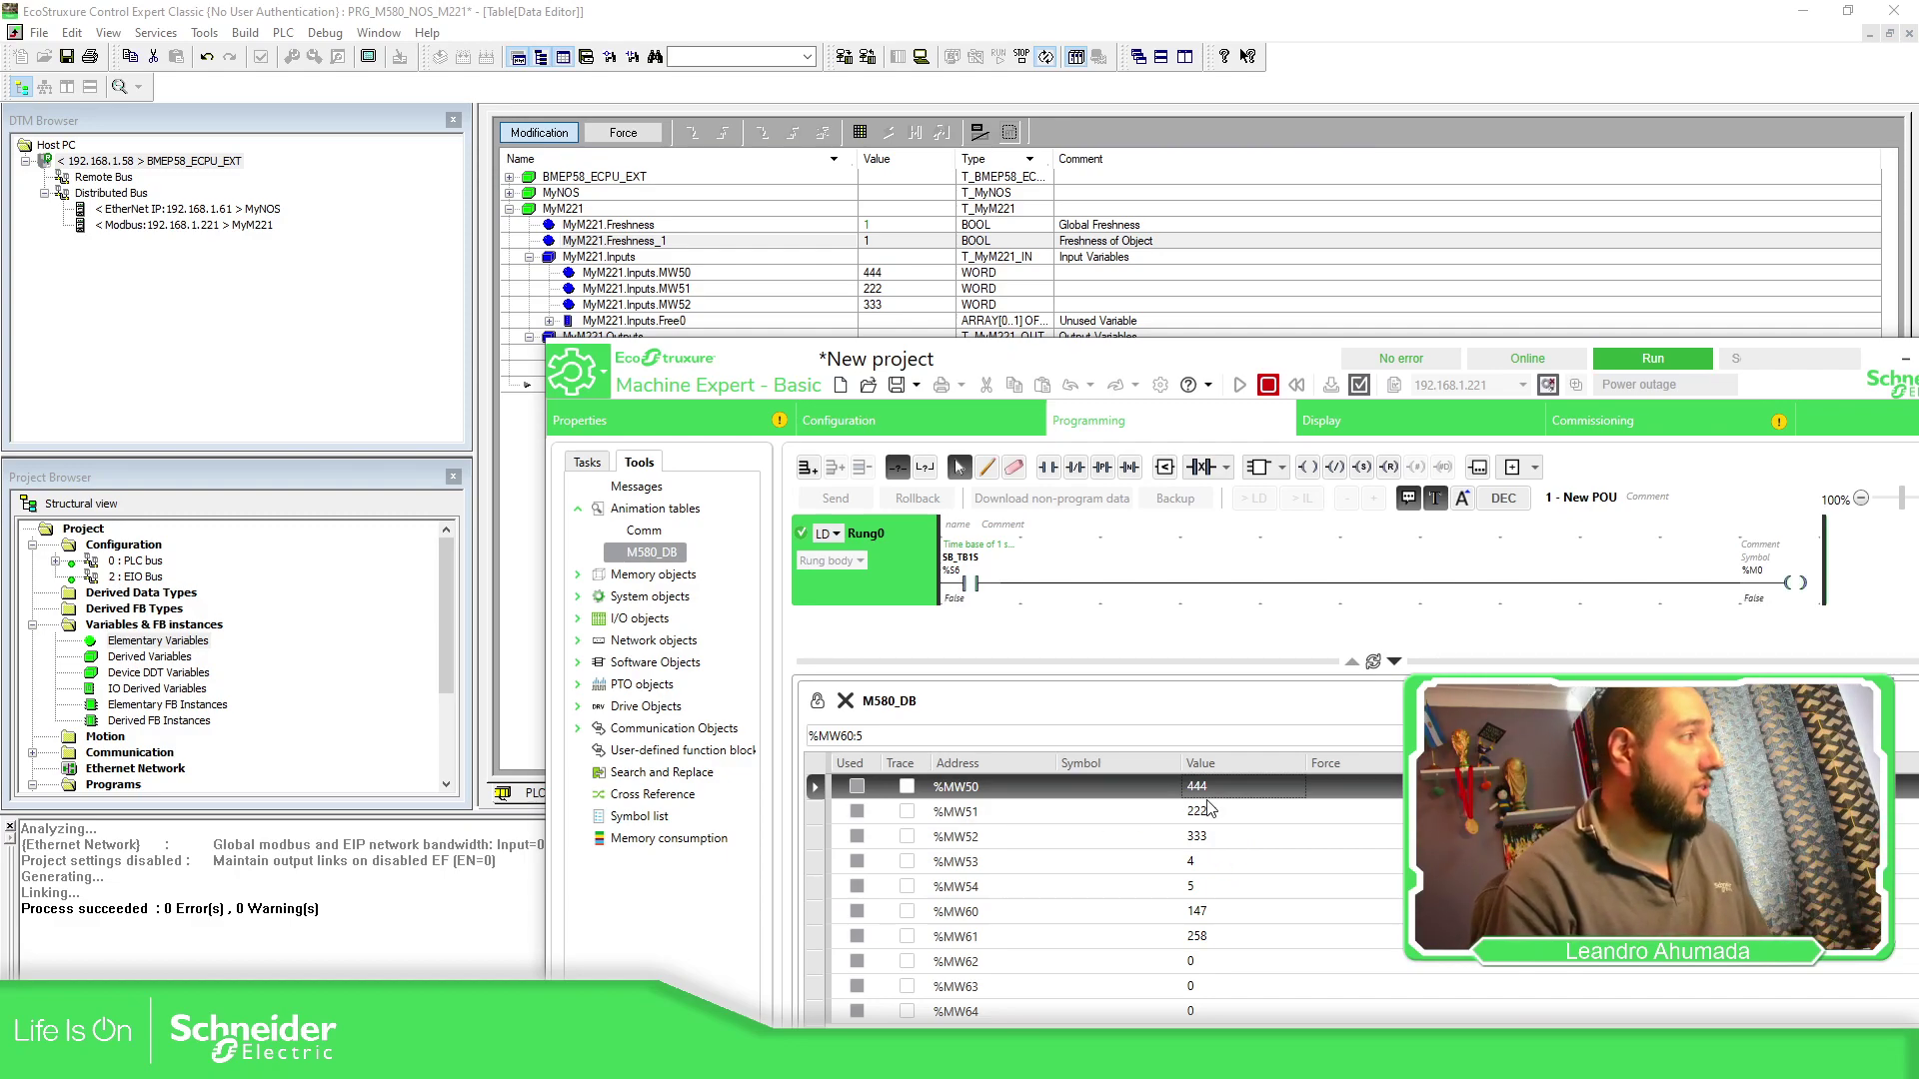
double_click(1214, 812)
text(555)
key(Return)
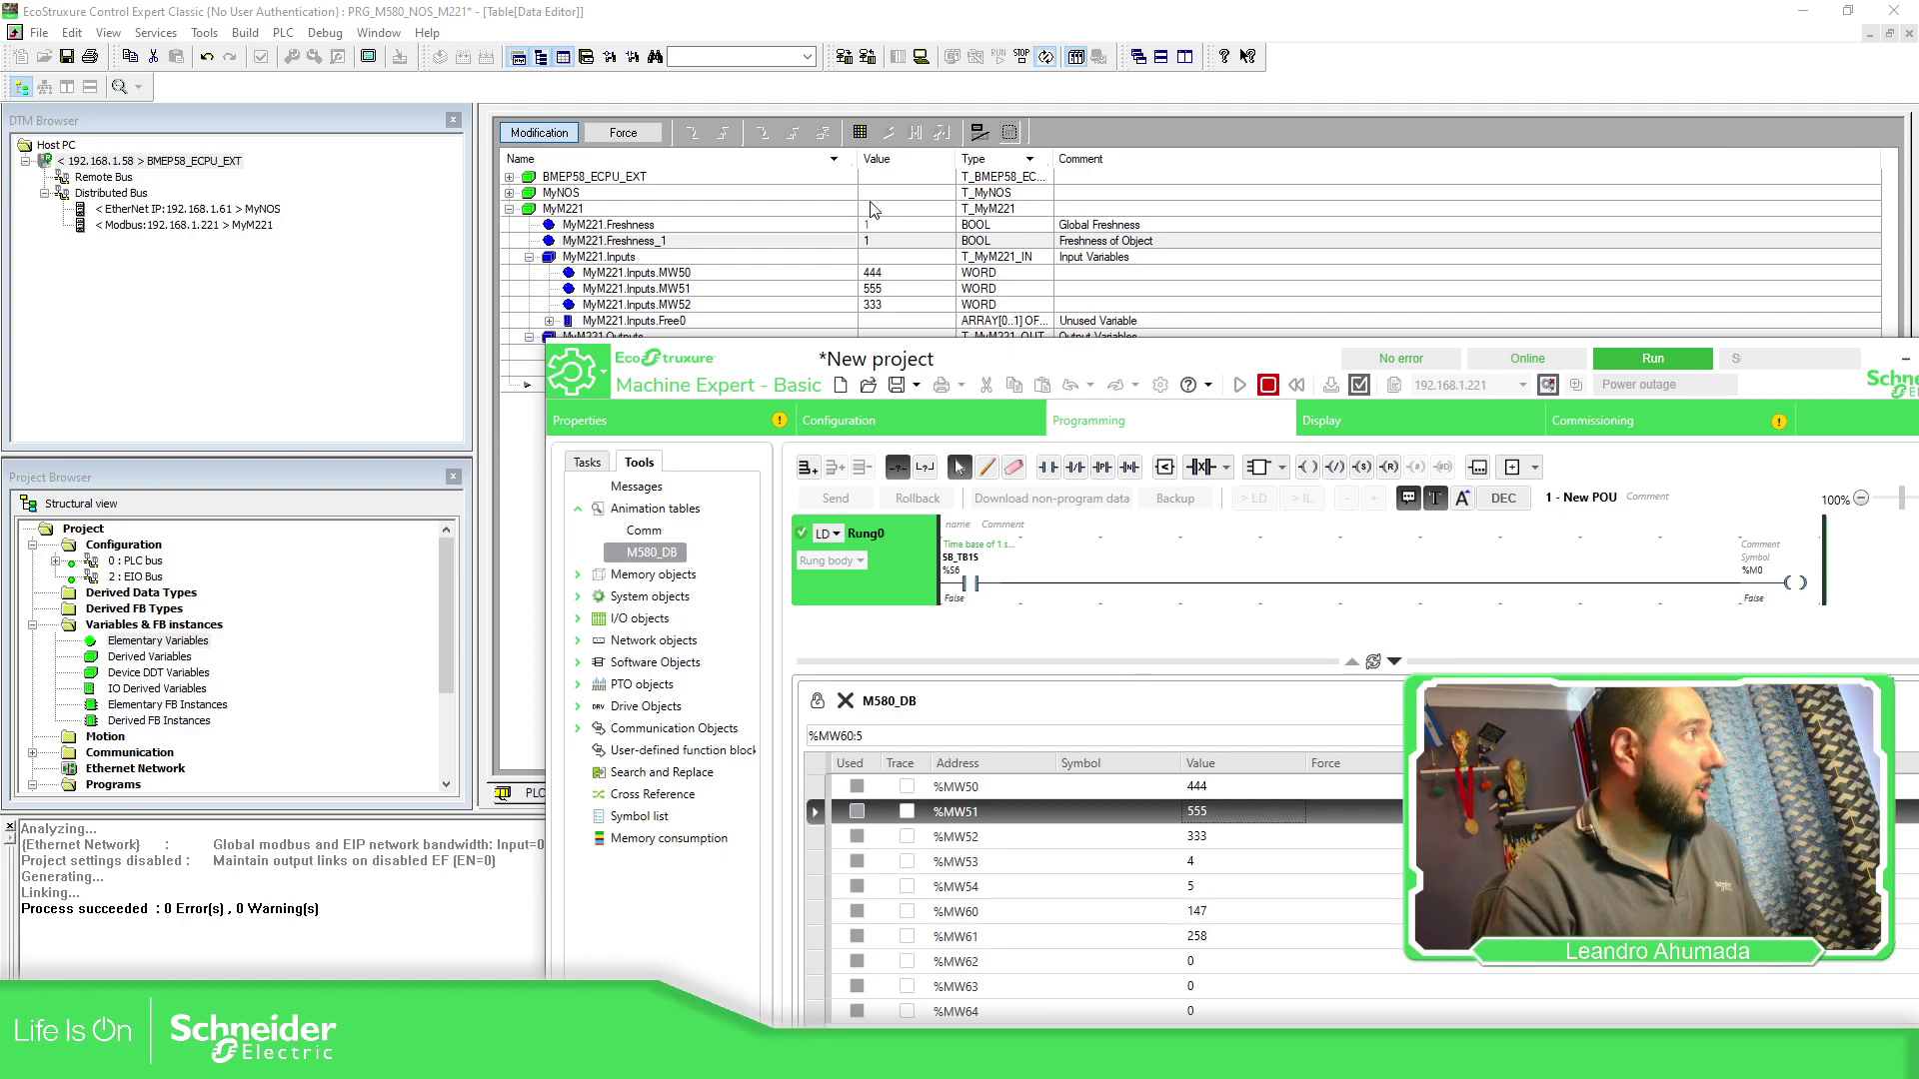
- Back in Control Expert, select the MyM221.Outputs.MW60 value cell
click(885, 257)
click(904, 352)
click(905, 352)
click(848, 359)
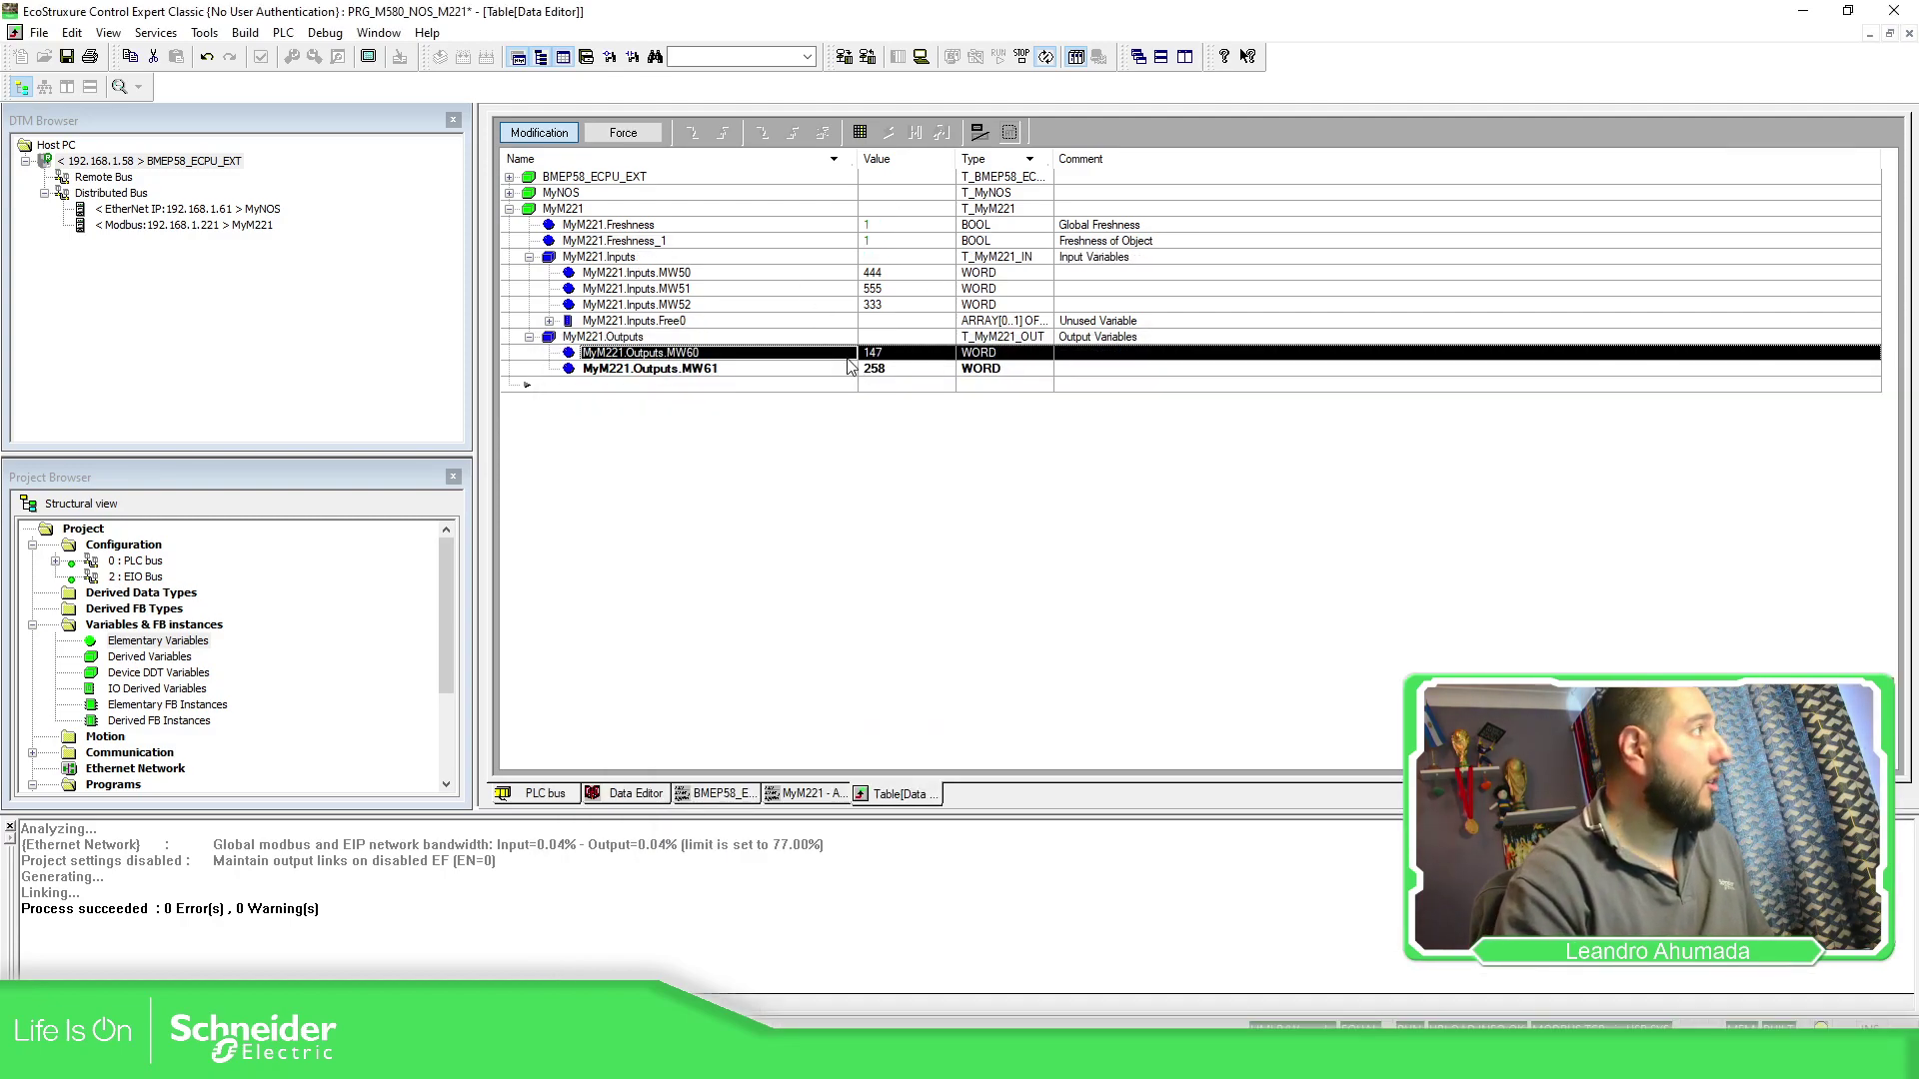
- Write 369 to MyM221.Outputs.MW60 and verify %MW60 shows 369 in Machine Expert - Basic
click(889, 355)
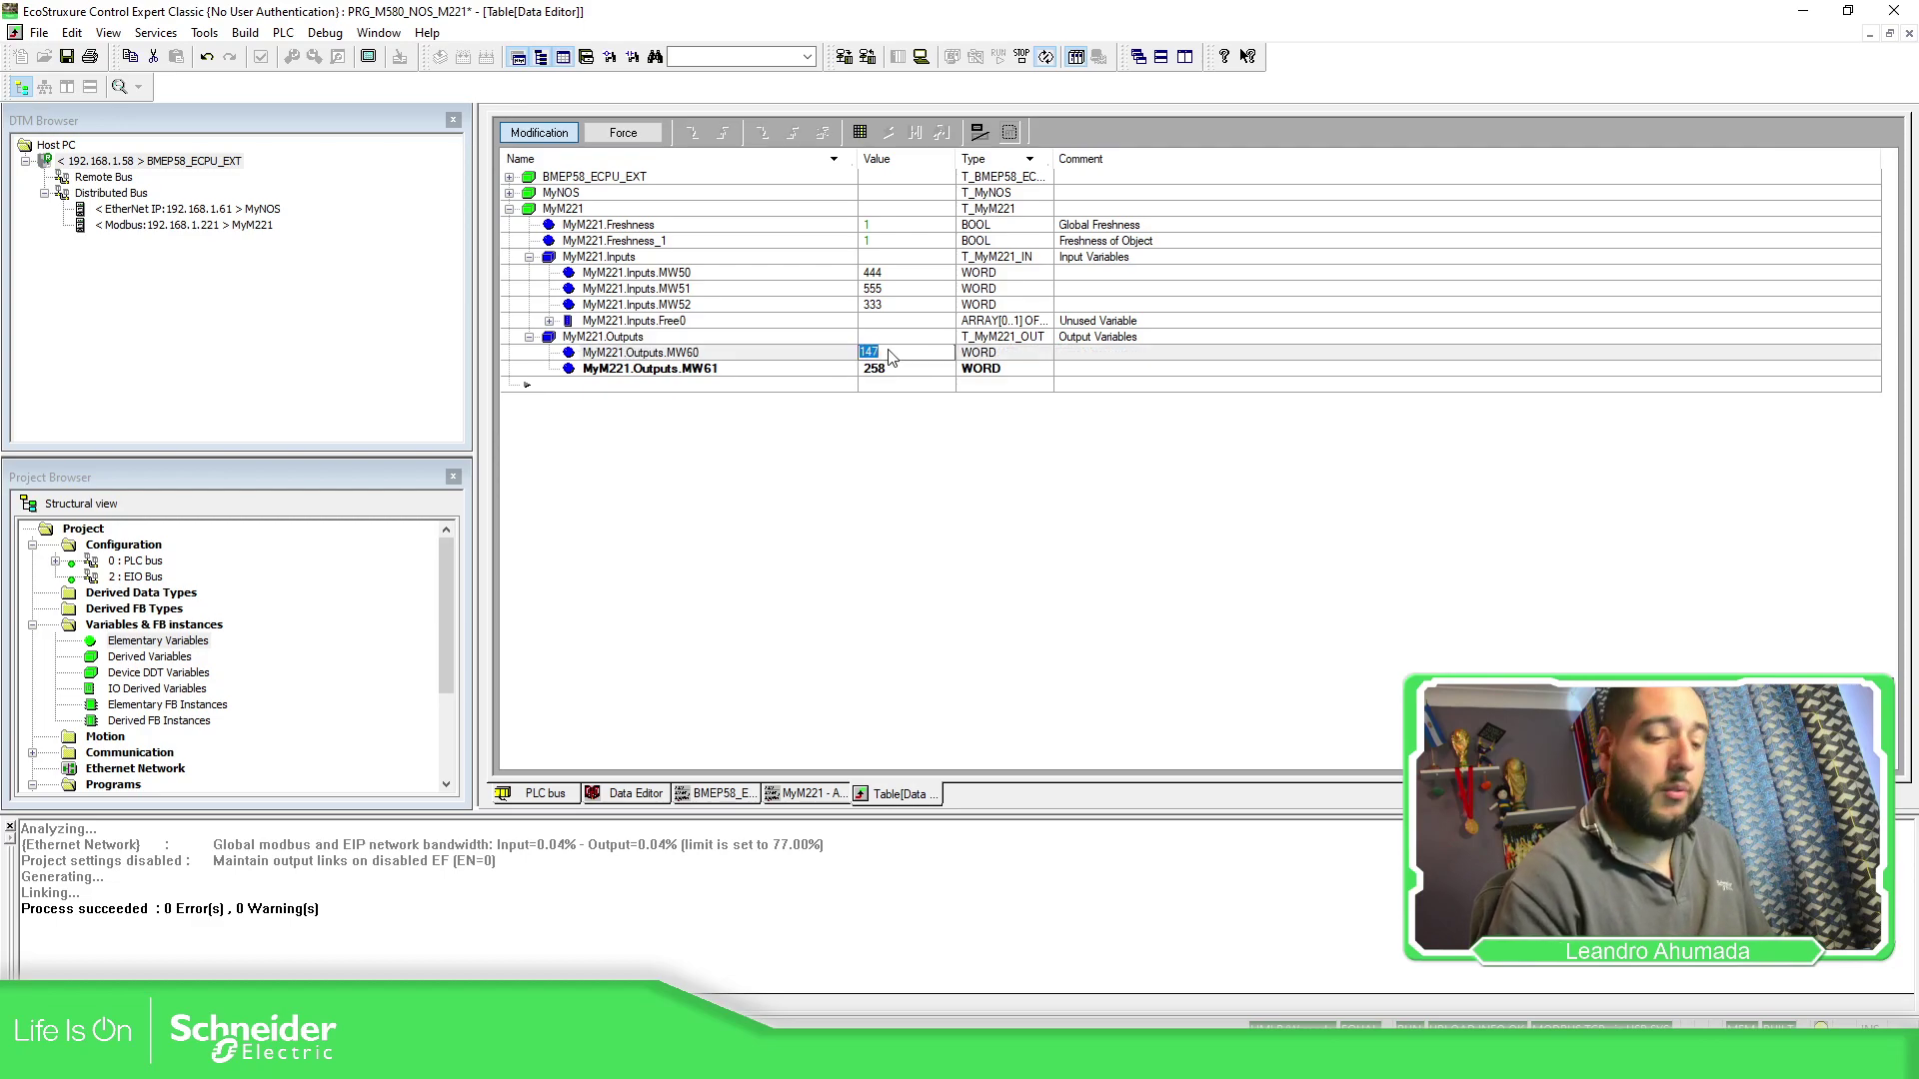
key(Return)
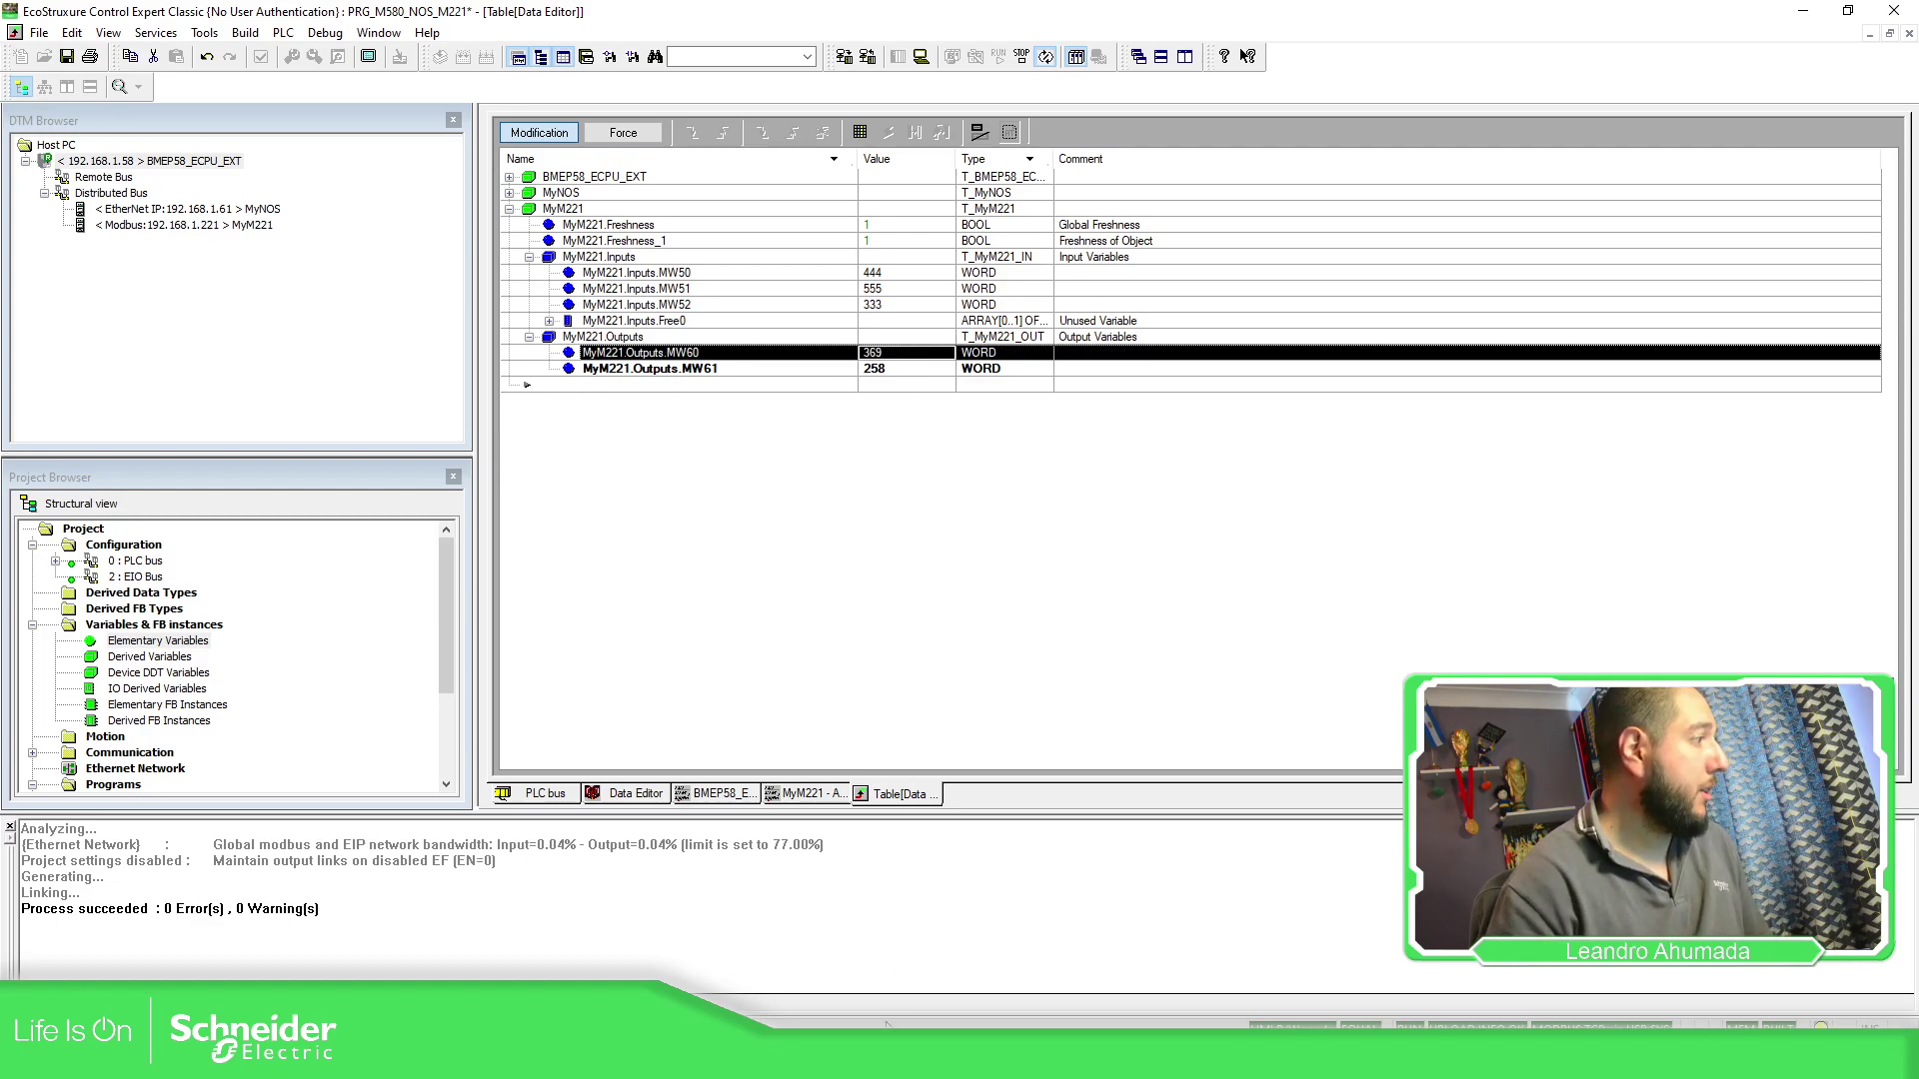
key(alt+Tab)
click(1227, 920)
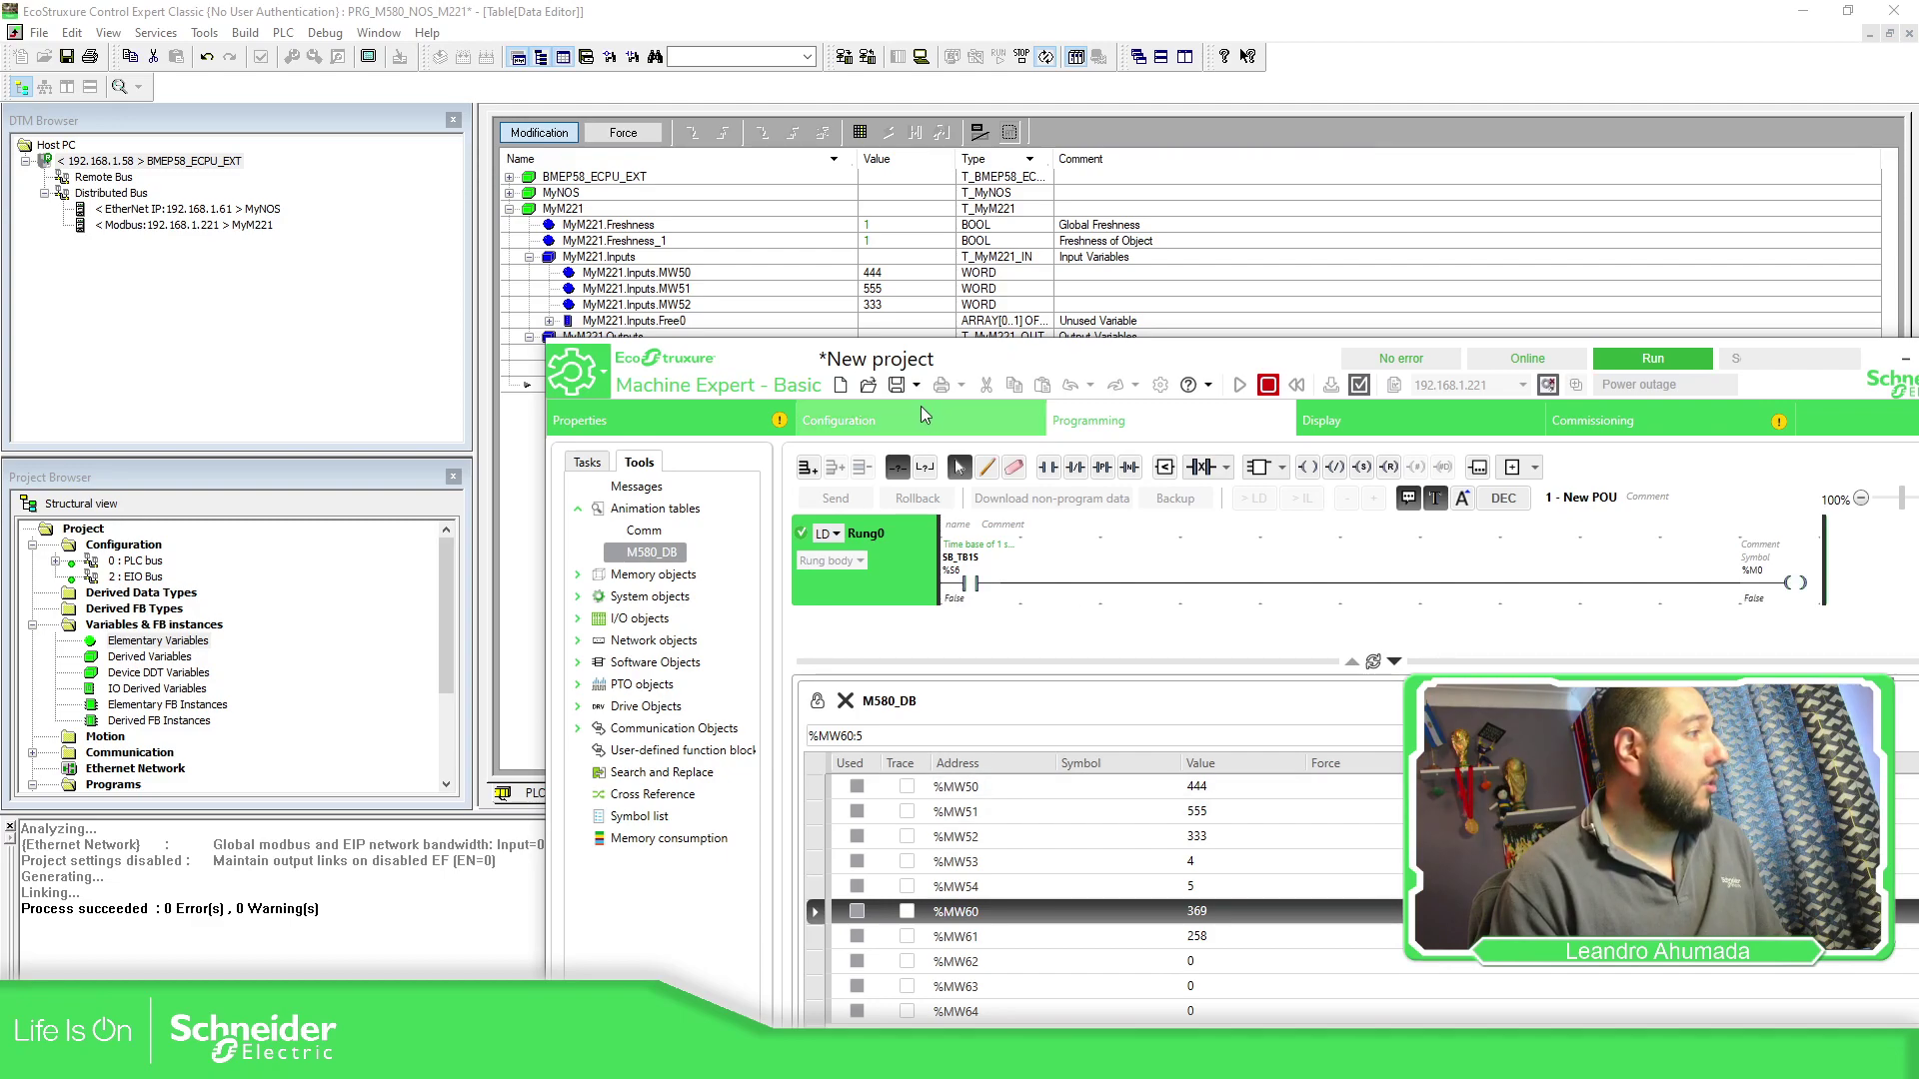
- Change %MW50 to 555, then check it in Control Expert and show the PLC bus rack
double_click(1221, 787)
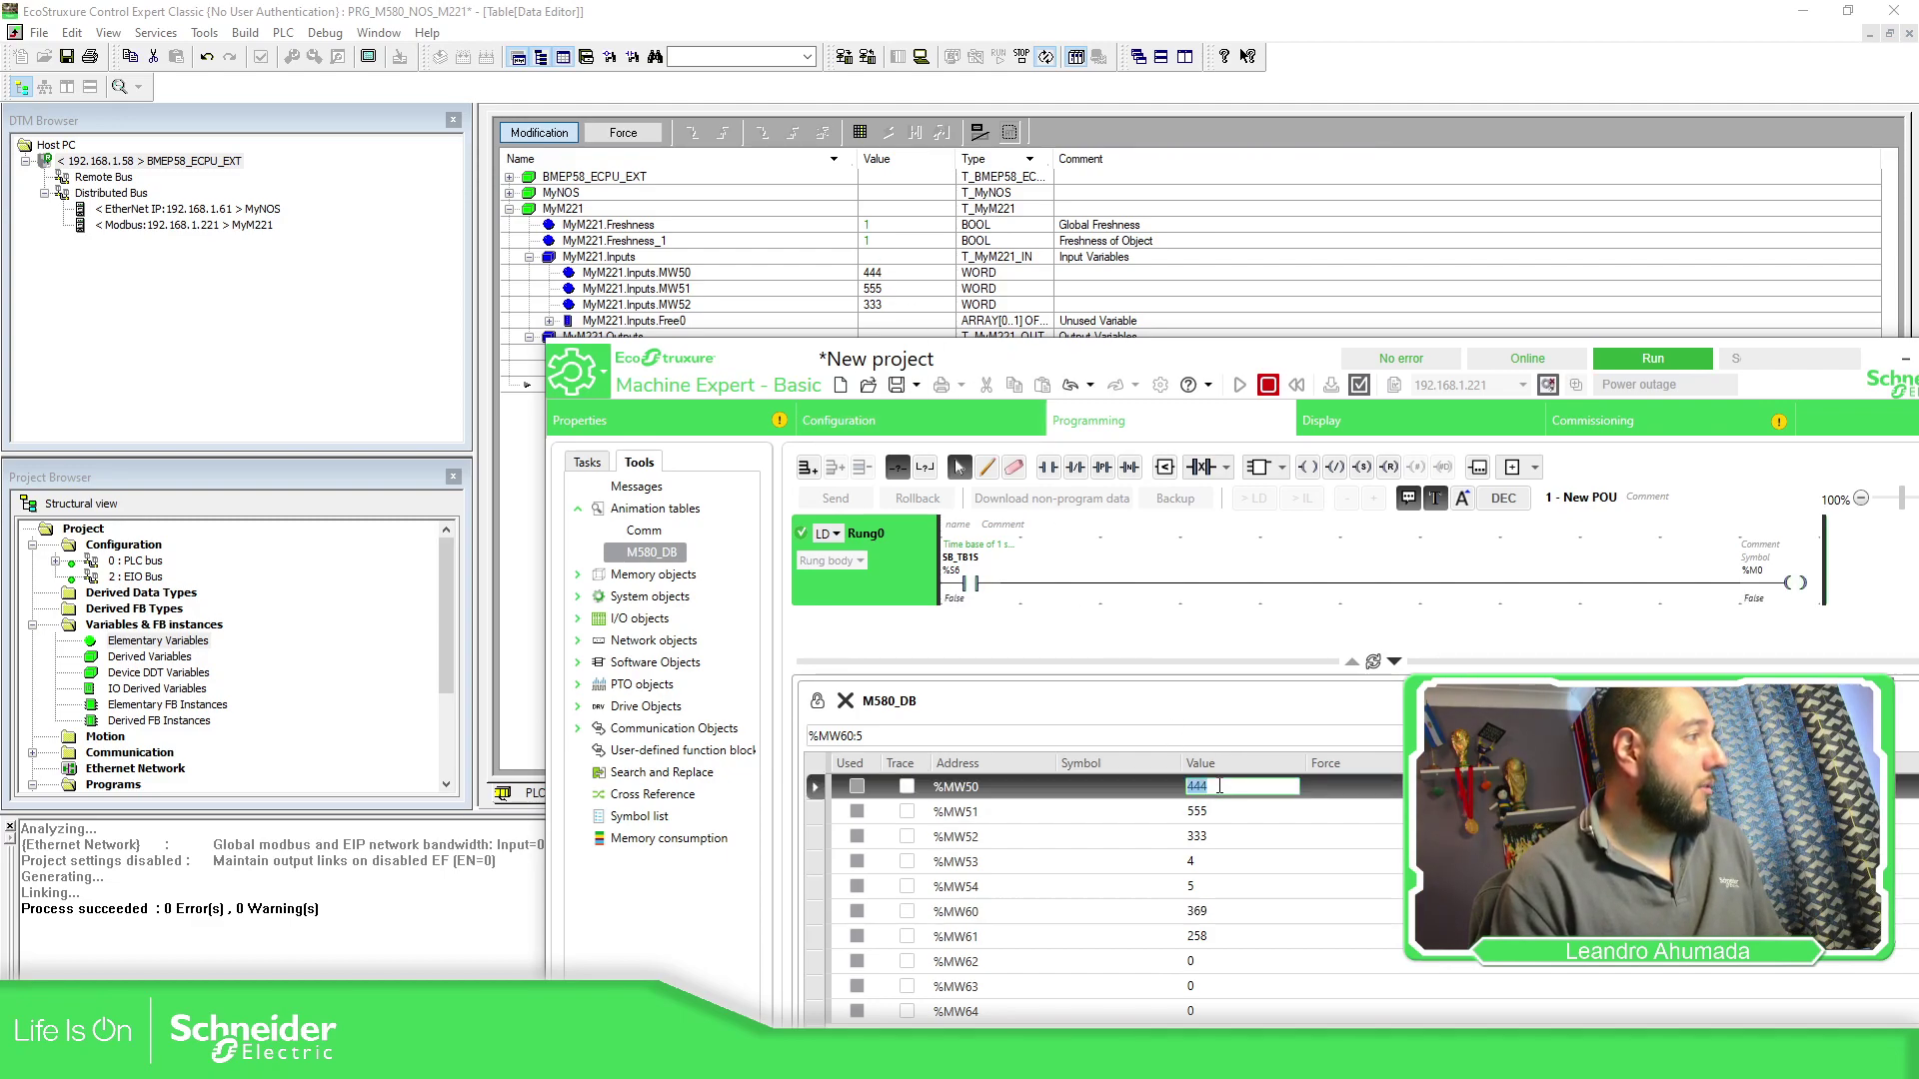
text(555)
key(Return)
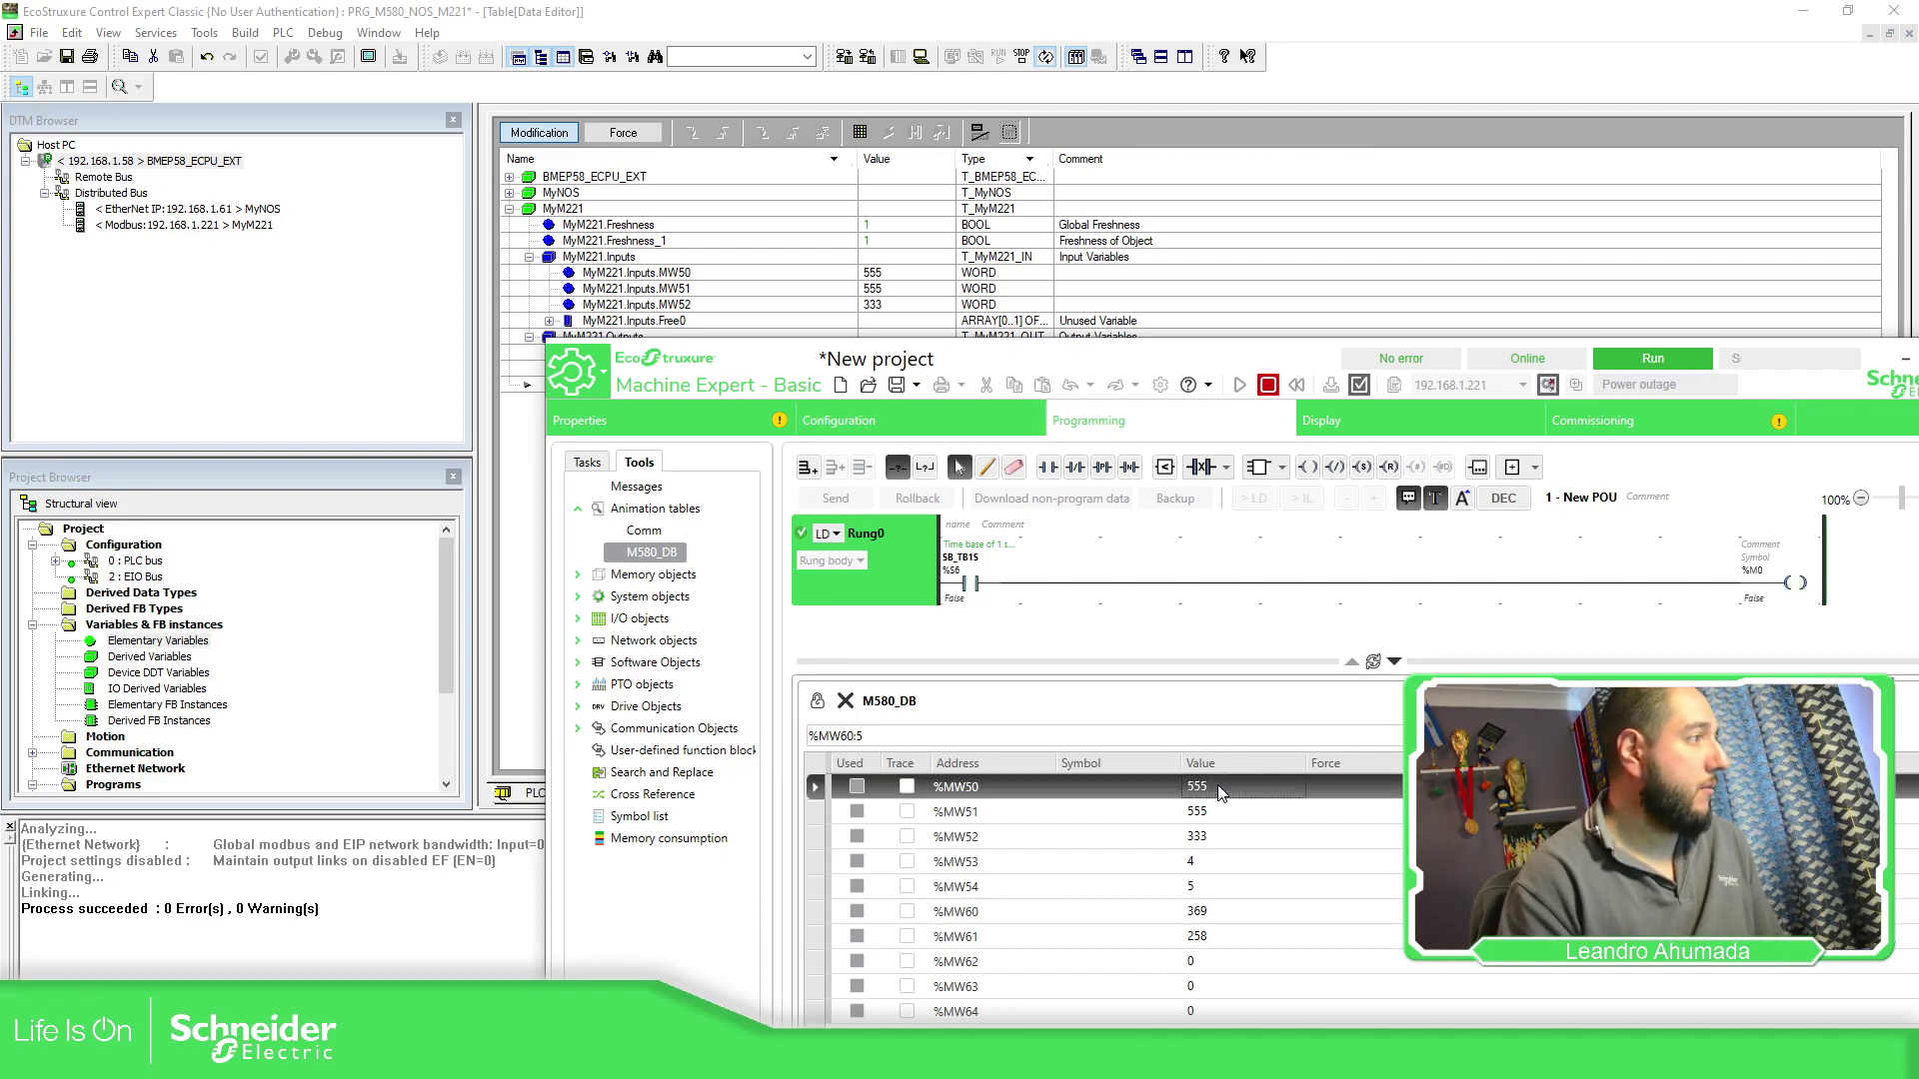
click(647, 279)
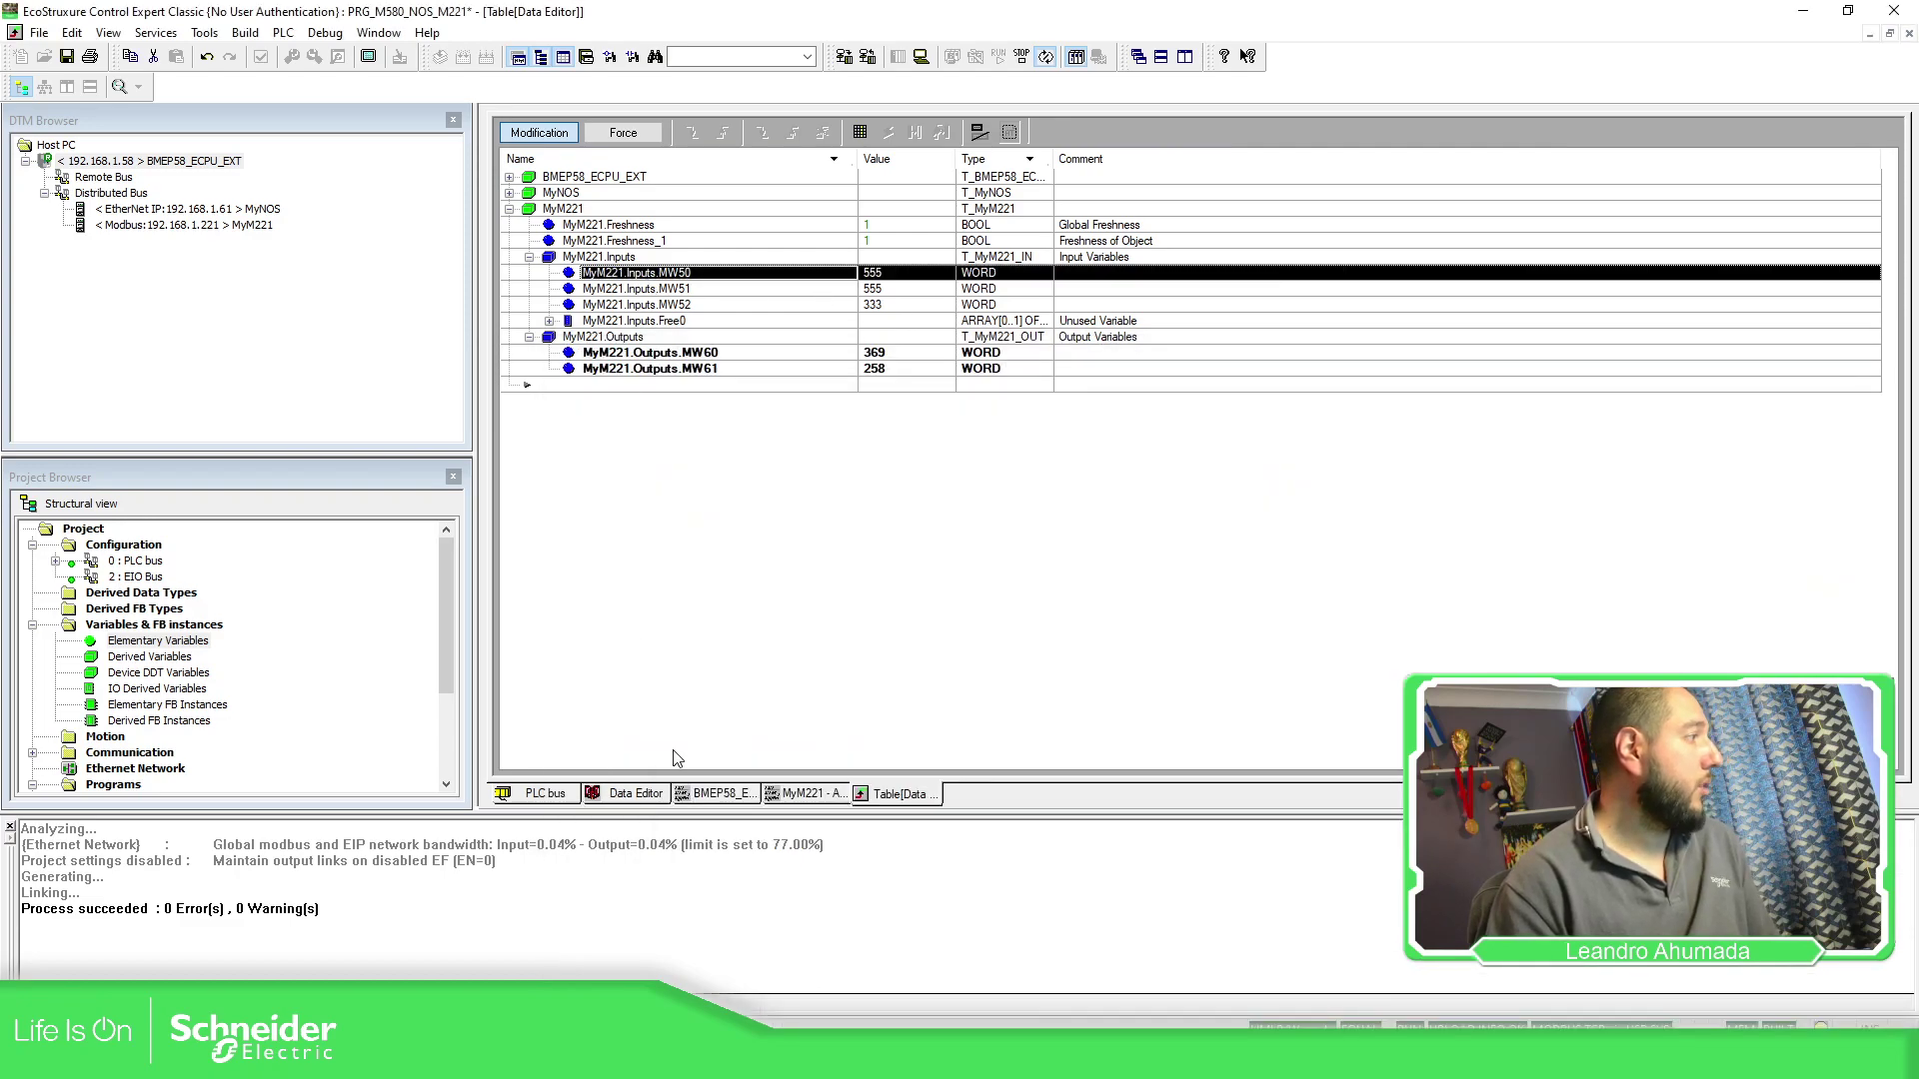
click(556, 799)
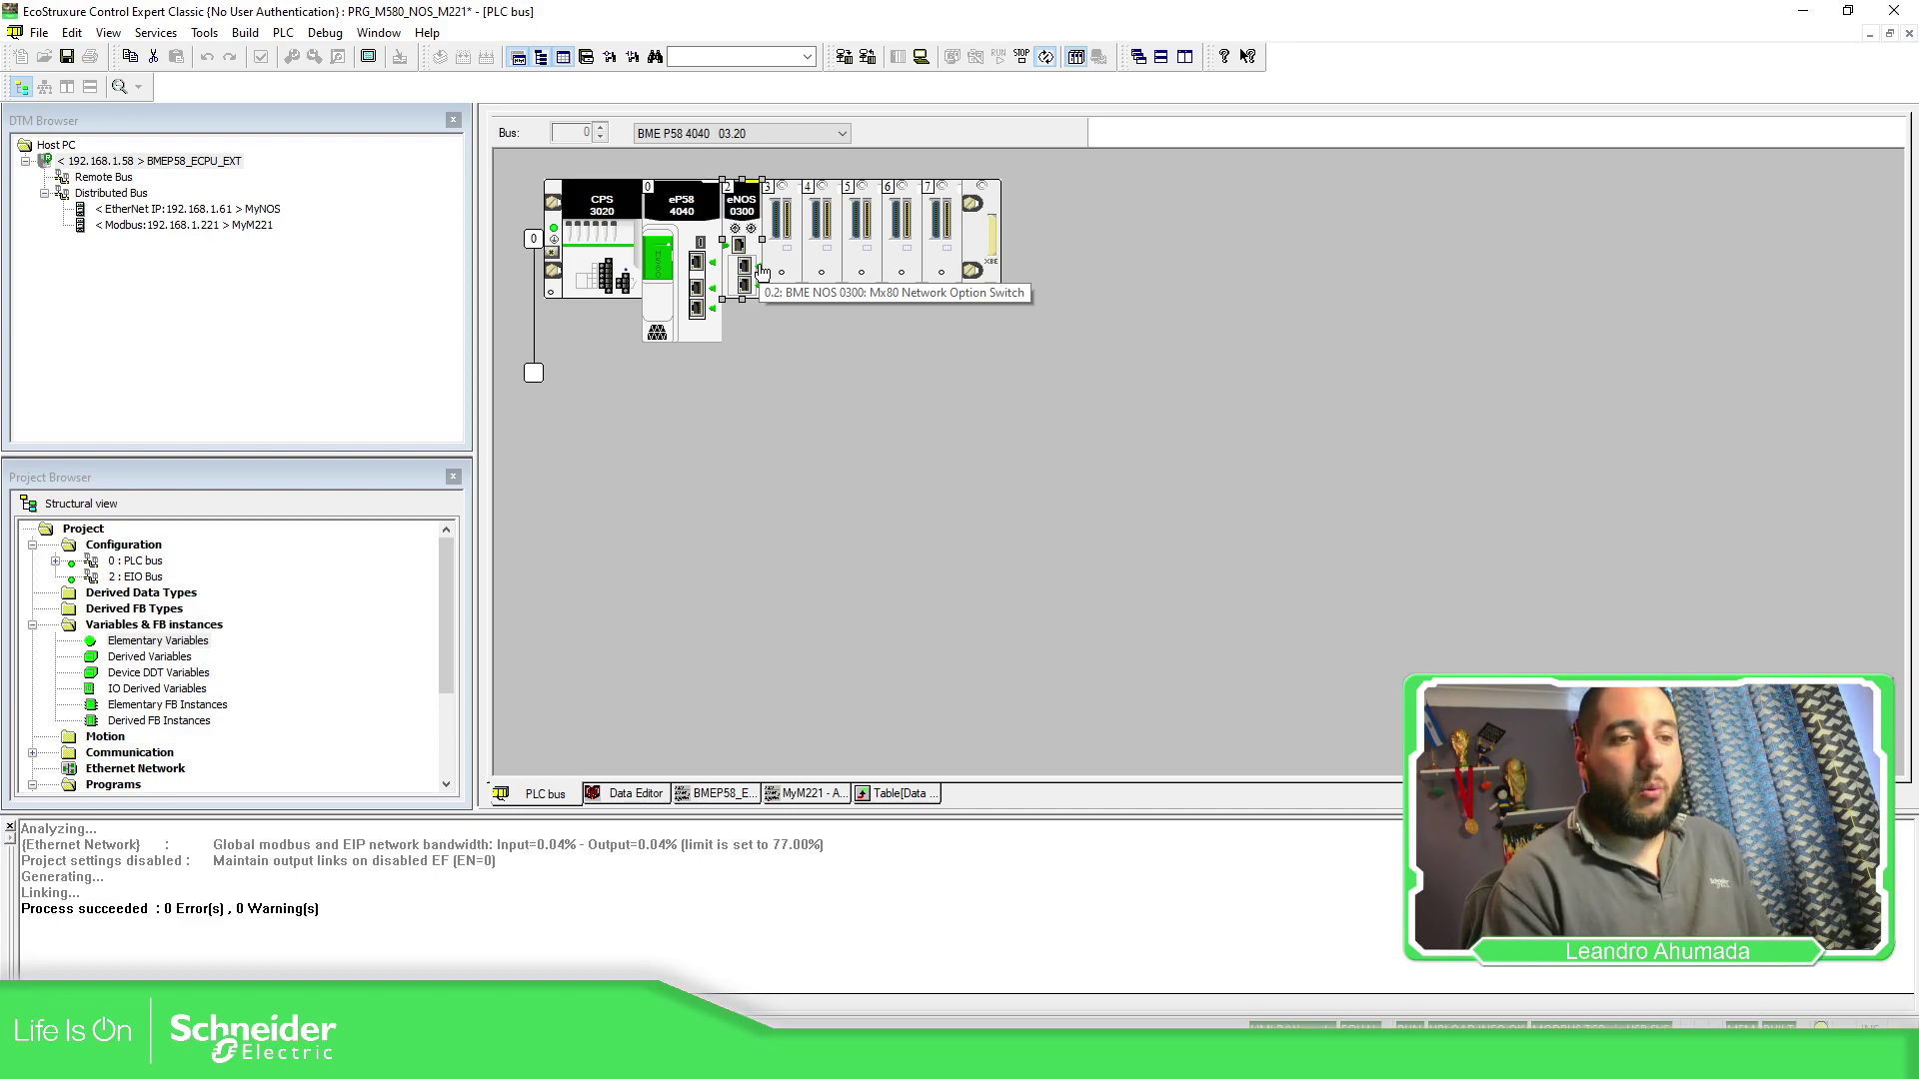
- Check MyM221's Modbus request settings and Request 001's MW50–MW52 input items, then return to the Data Editor
click(642, 794)
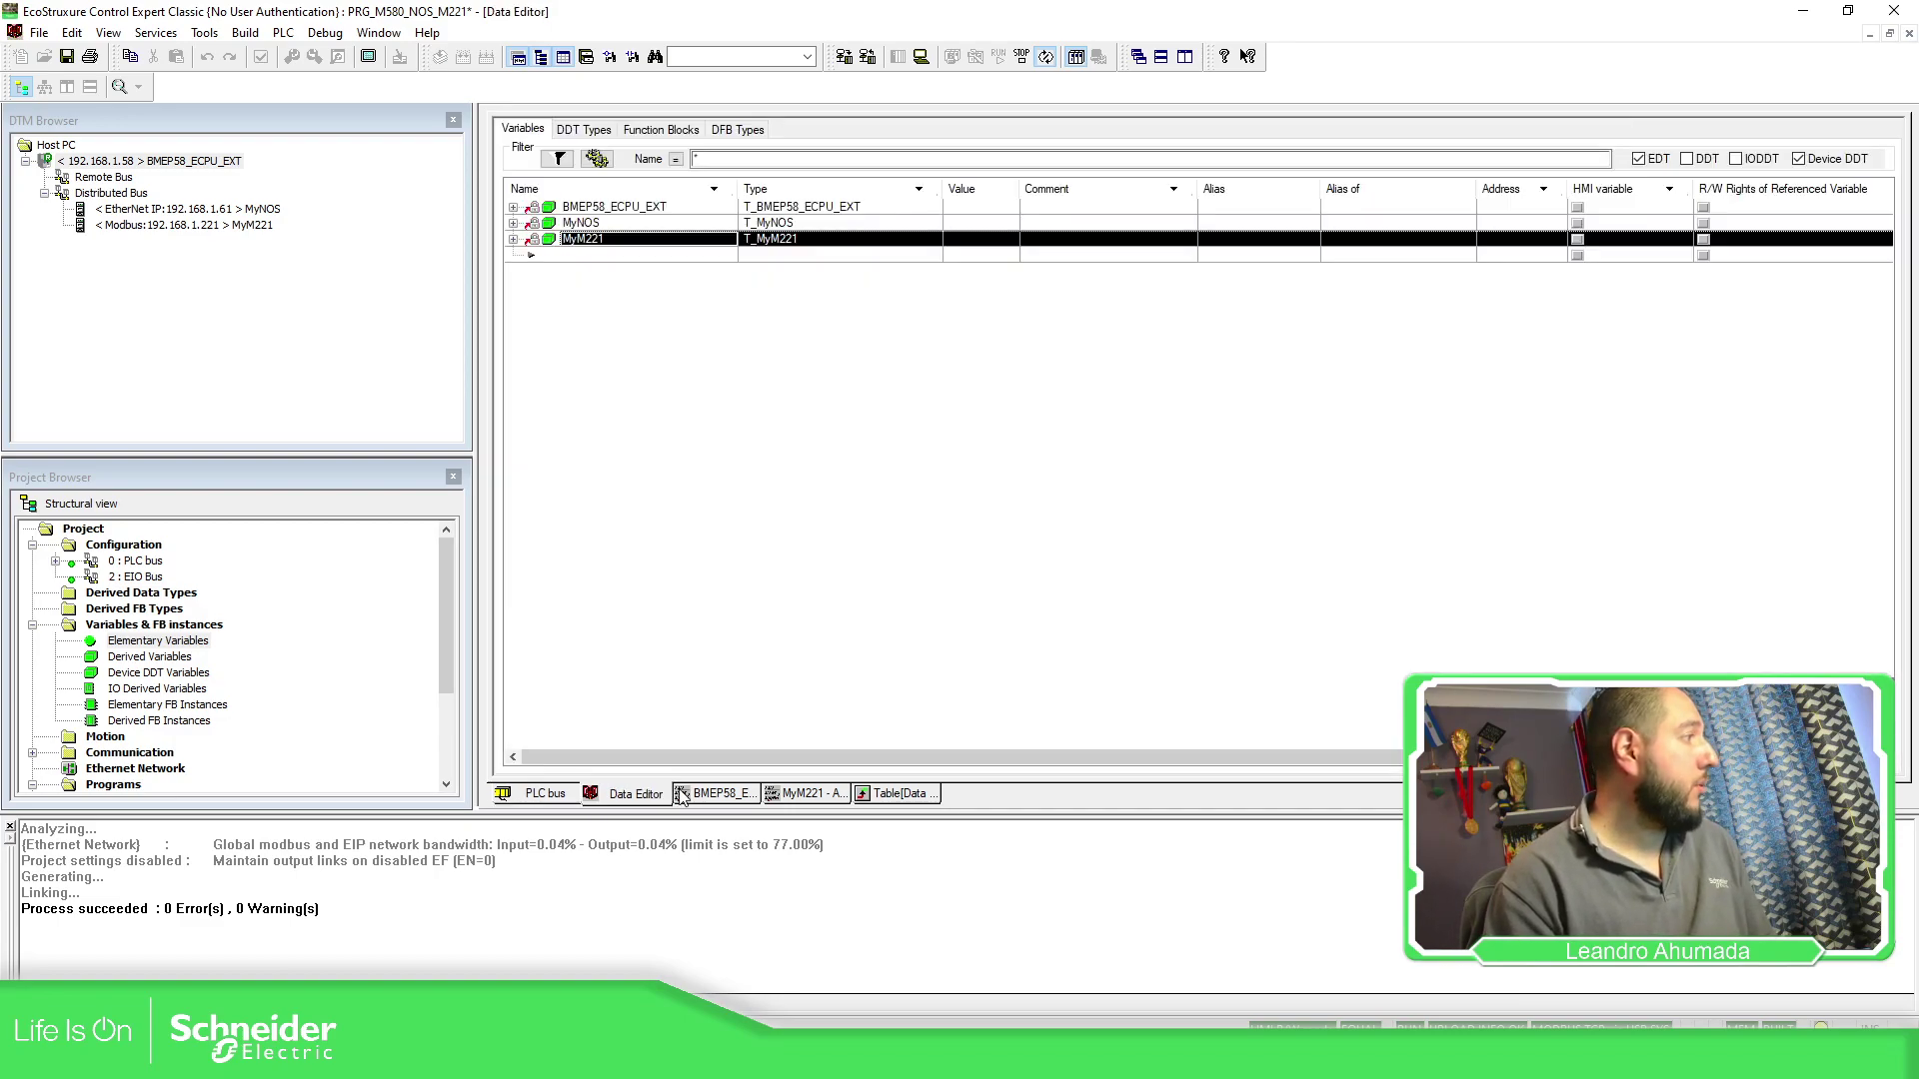
click(684, 795)
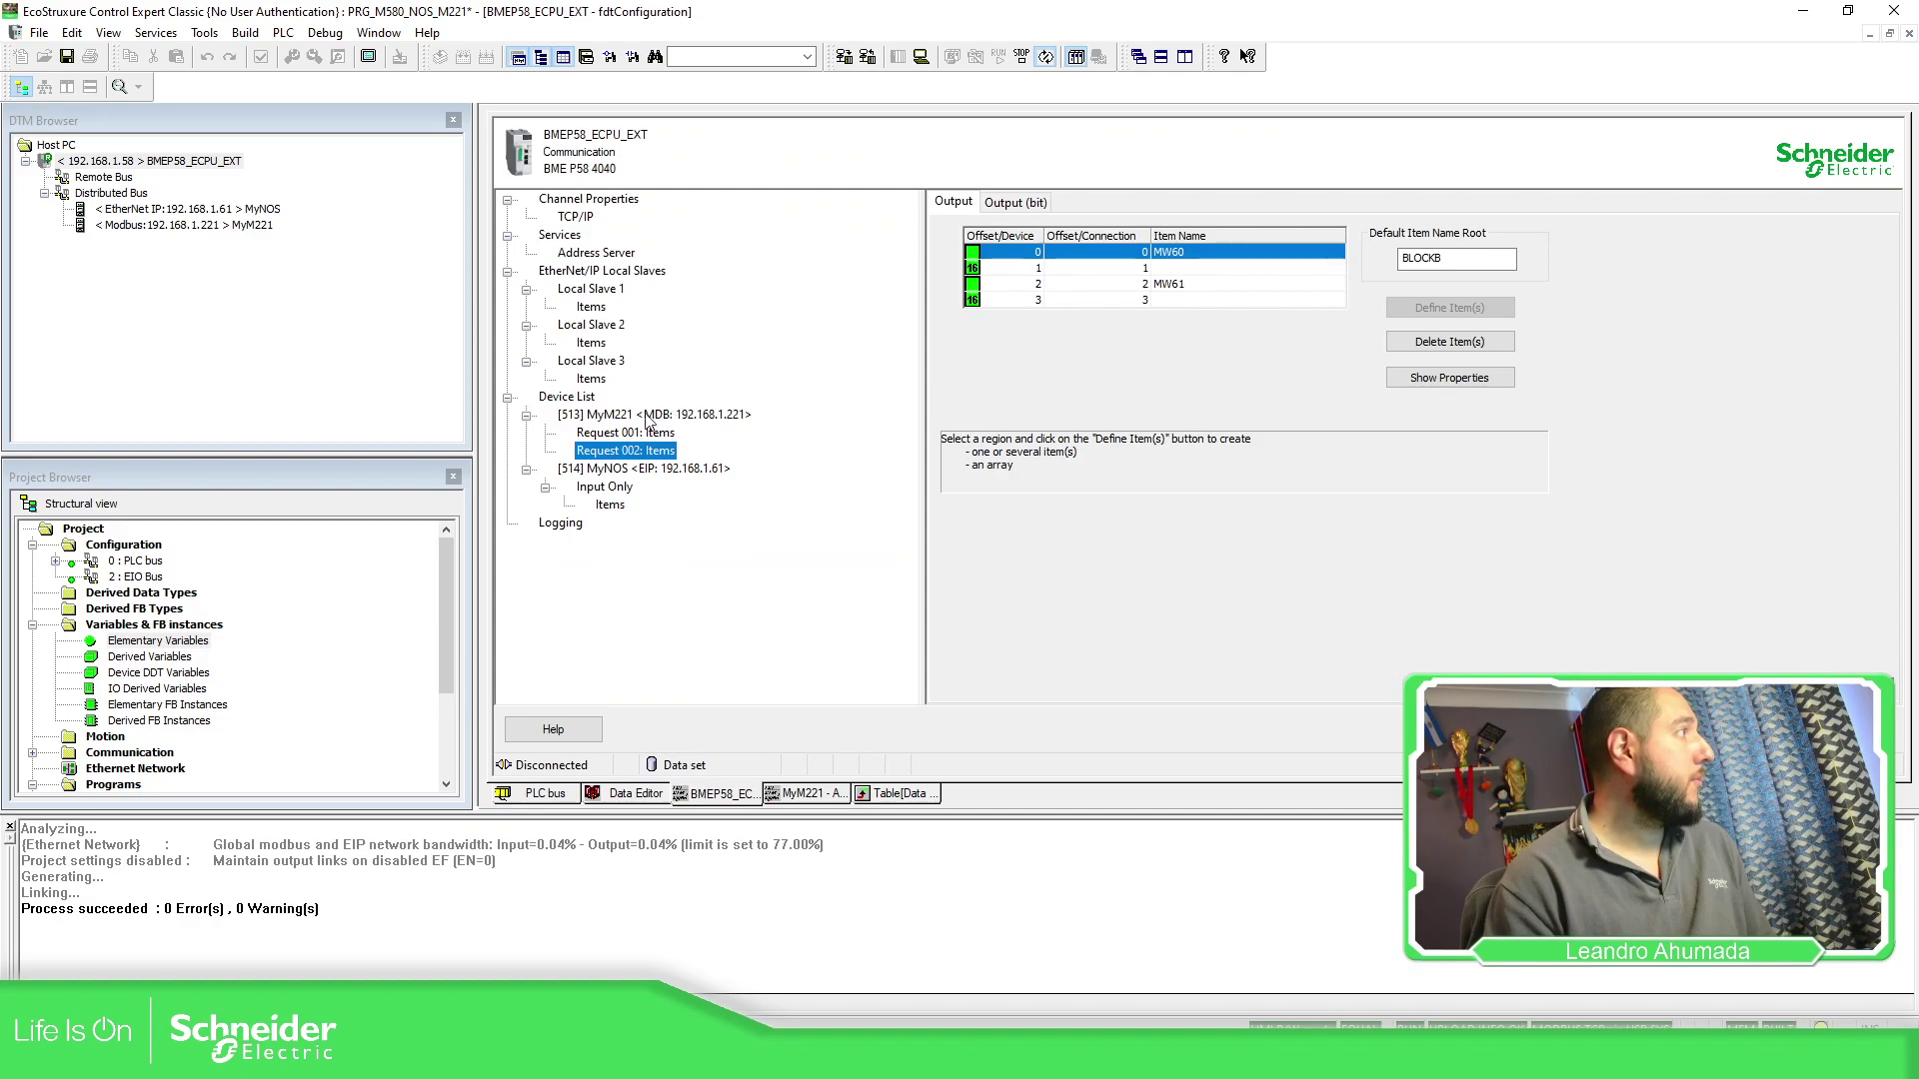
click(642, 416)
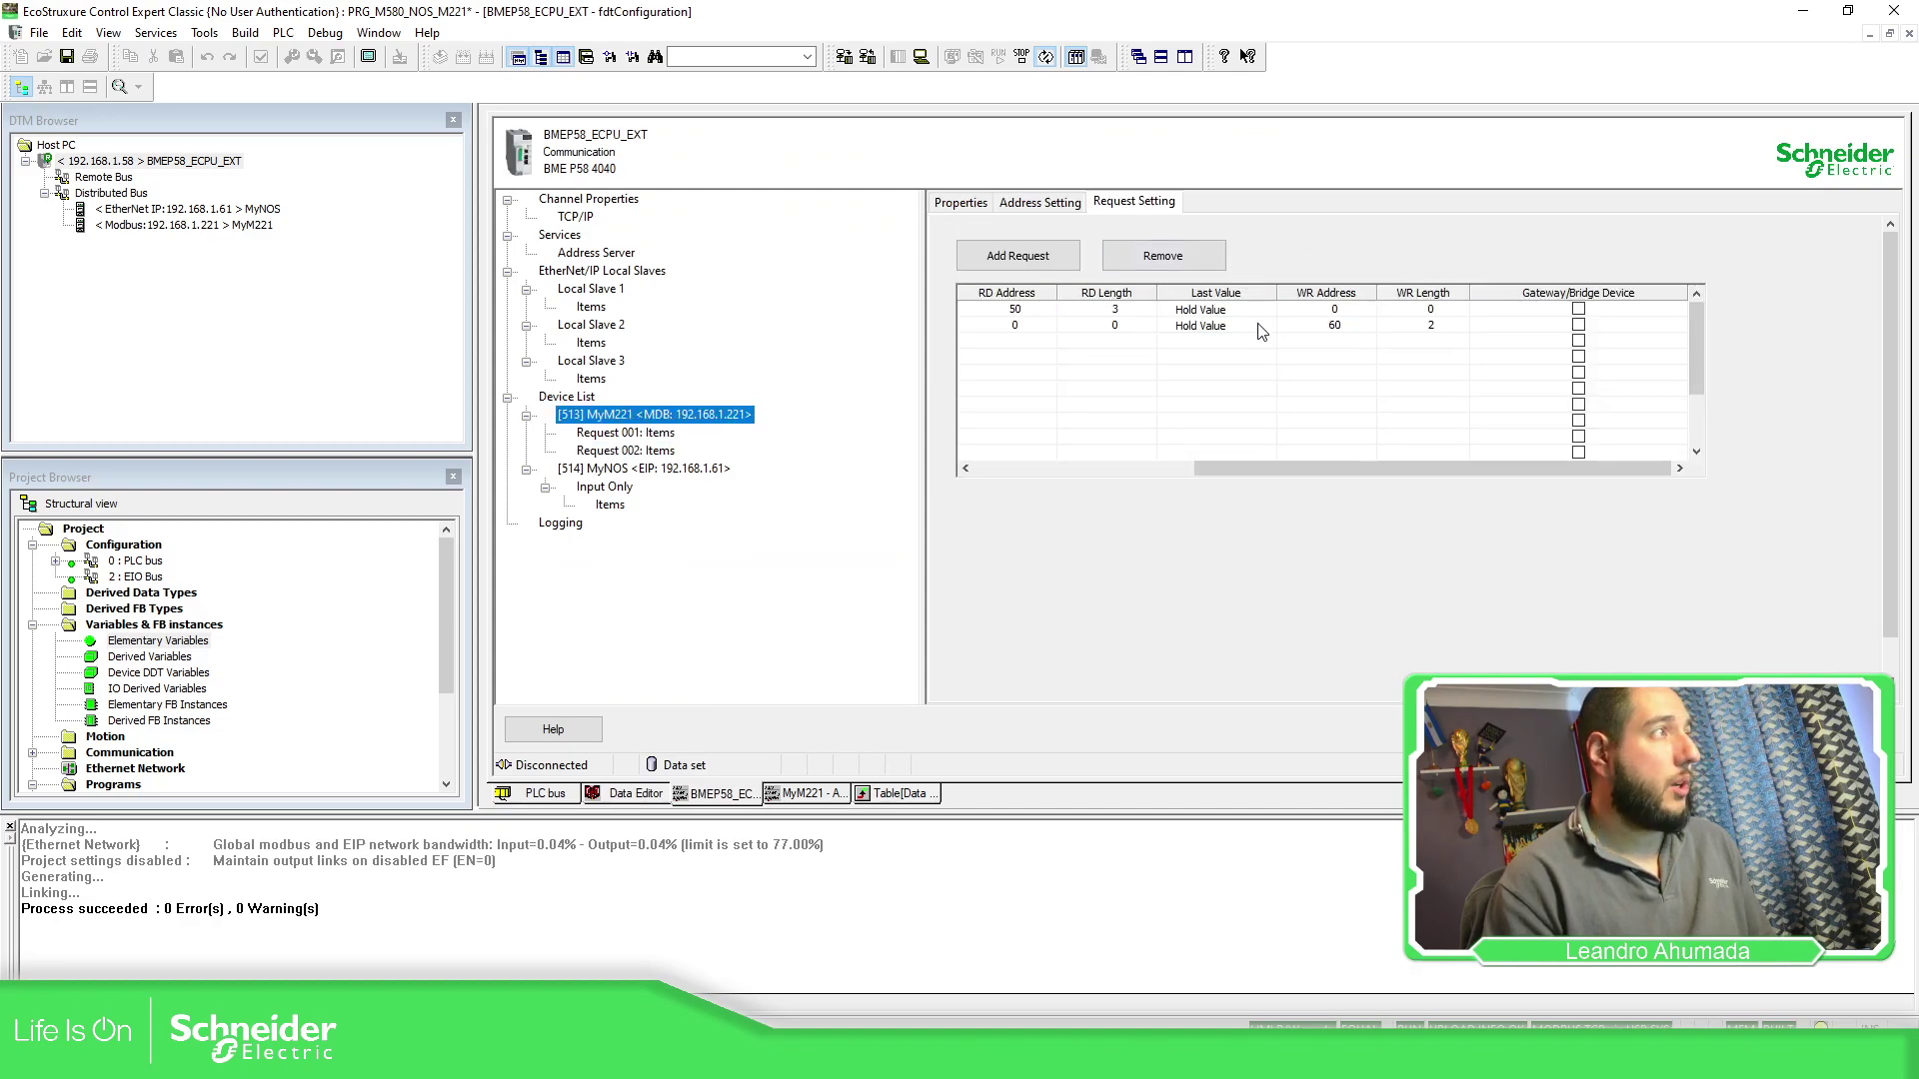
drag(1219, 467, 1150, 470)
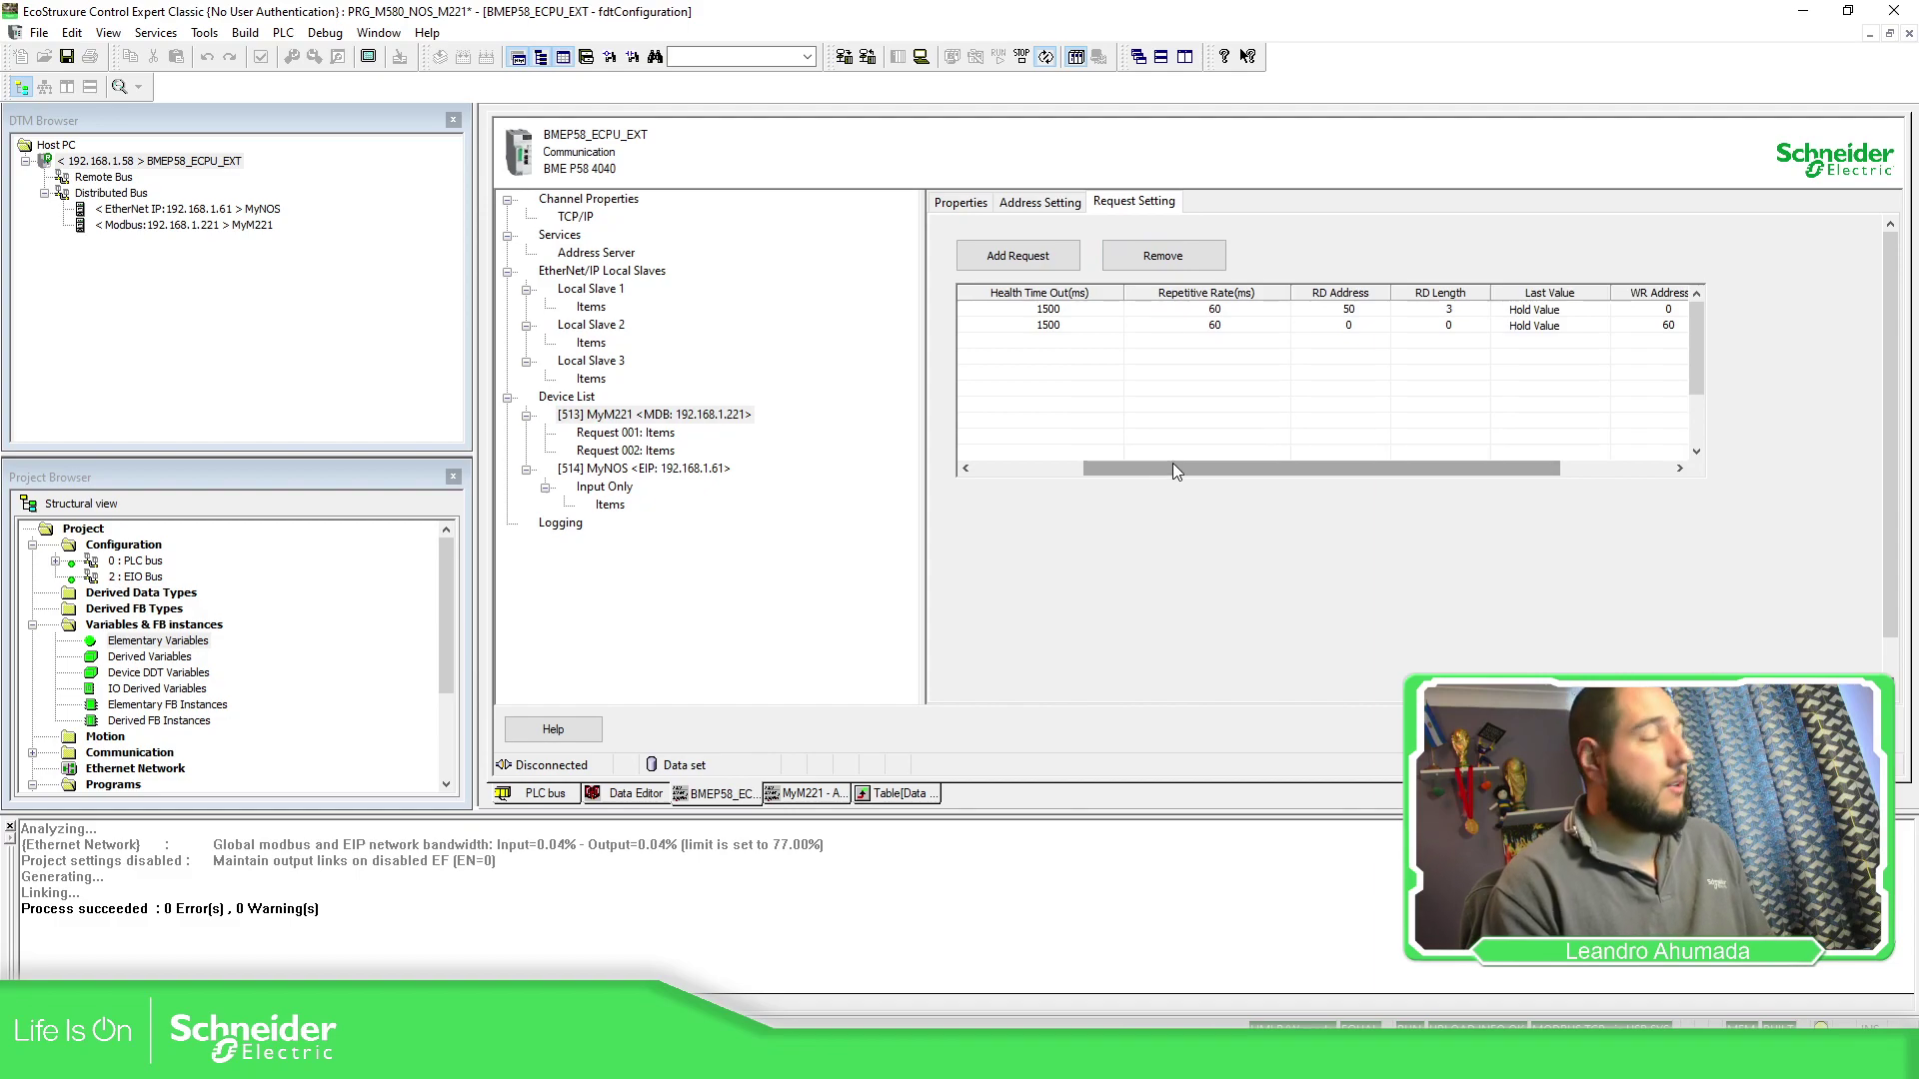
click(668, 435)
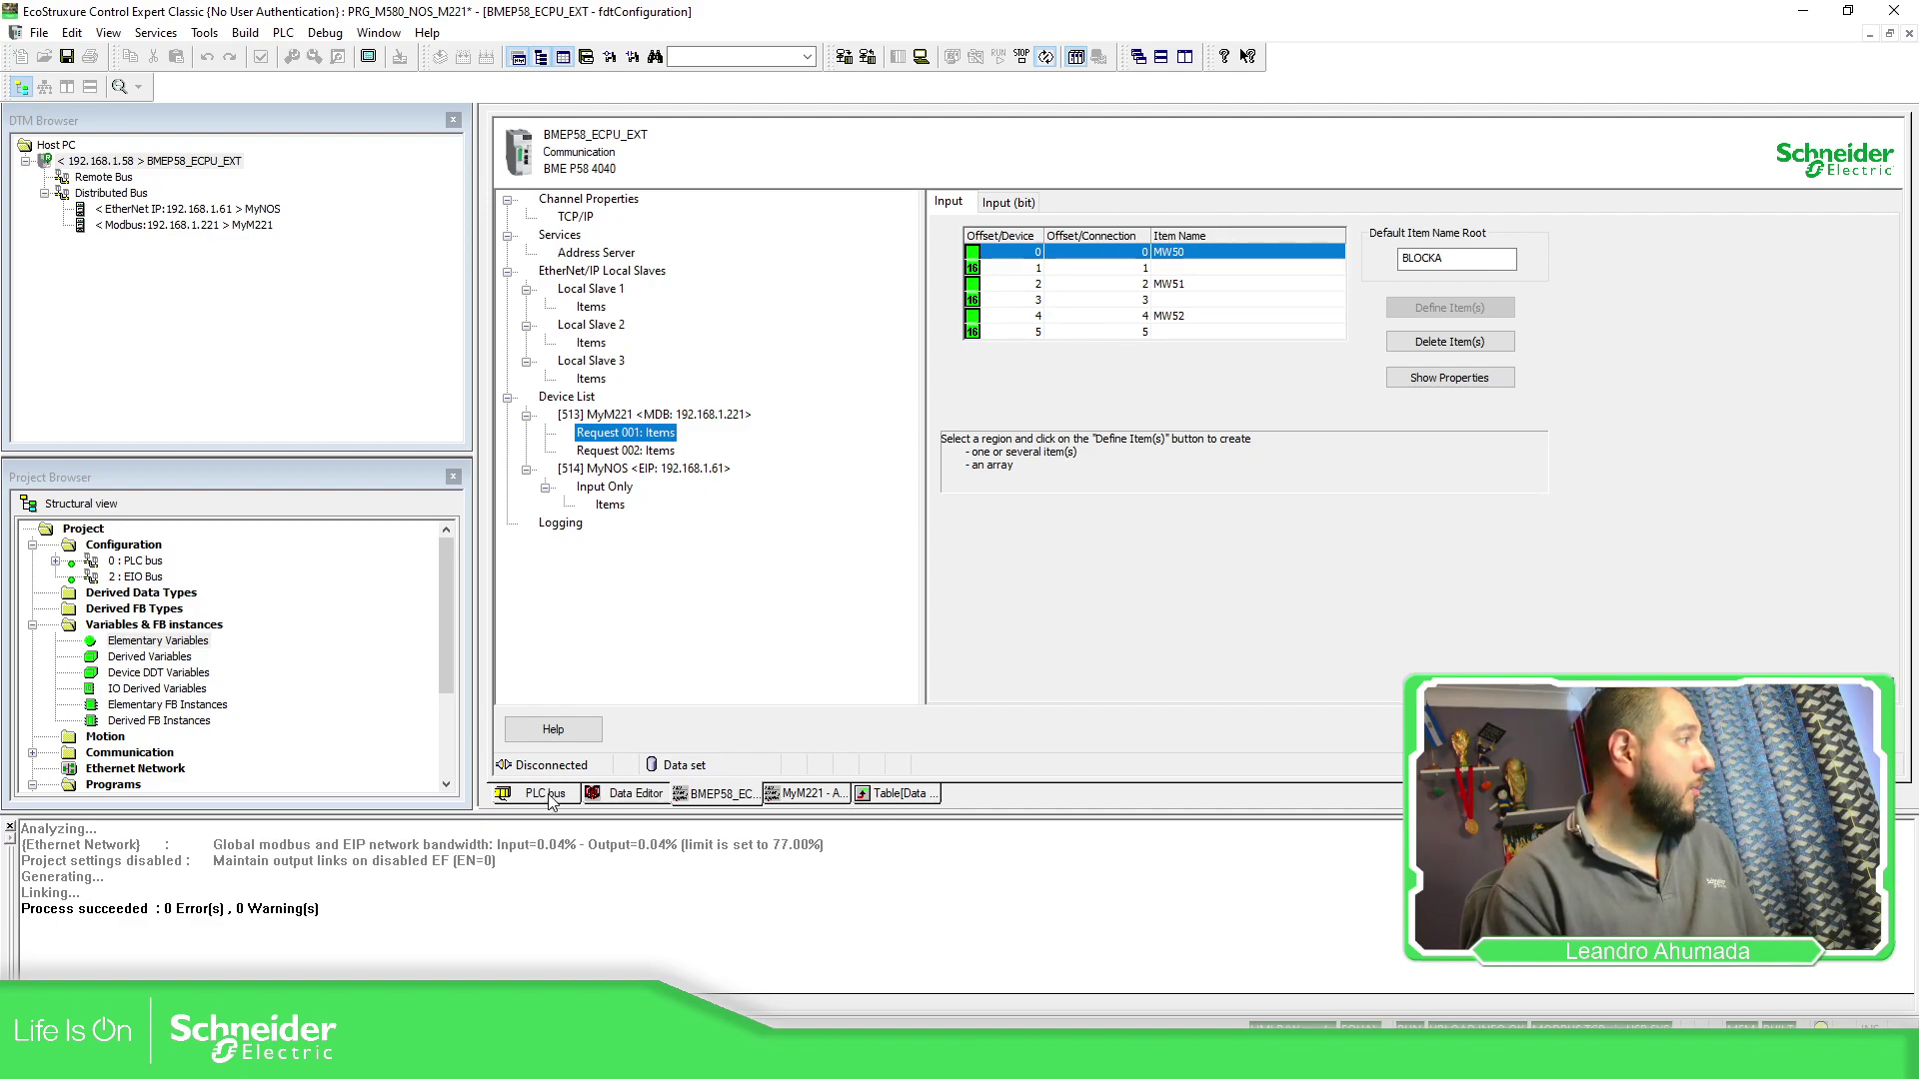
click(619, 797)
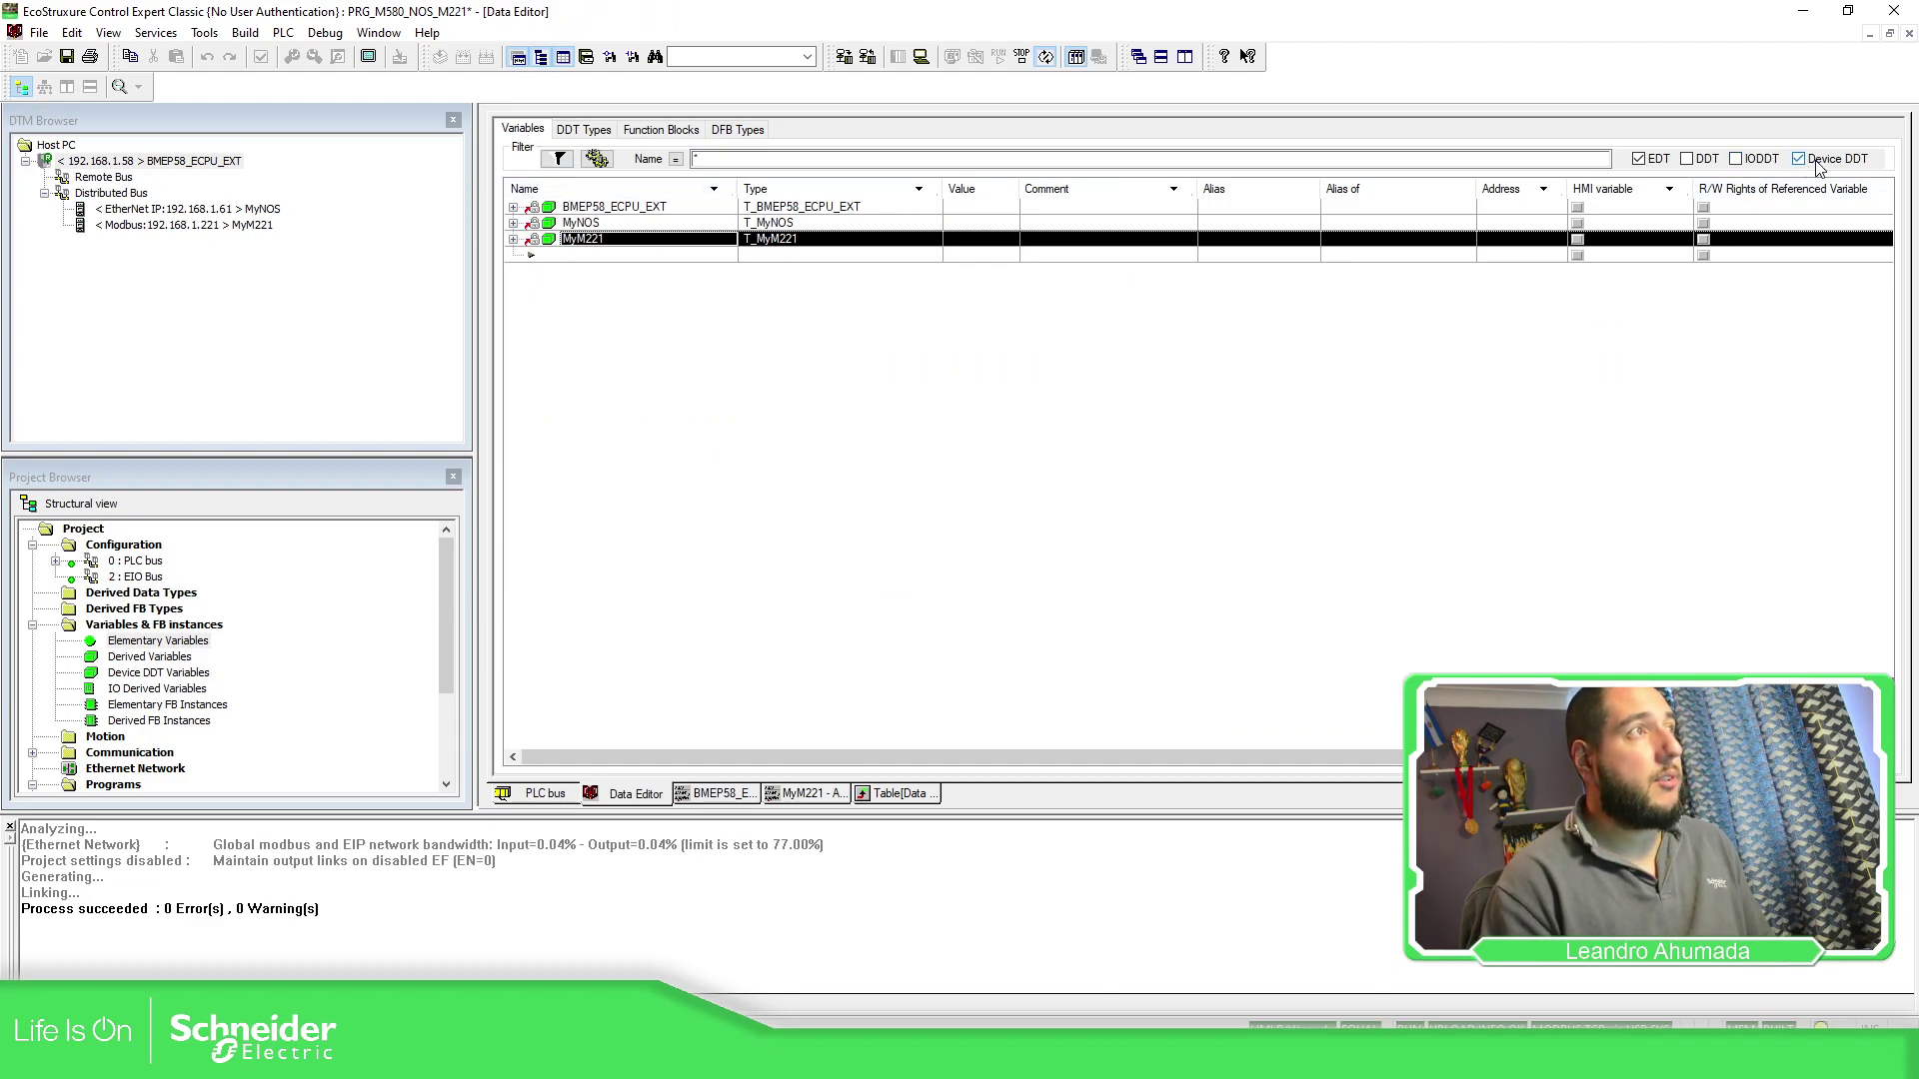
- Expand MyM221, MyNOS, its Inputs and the sixteen Free0 bytes, then return to the PLC bus rack
click(512, 239)
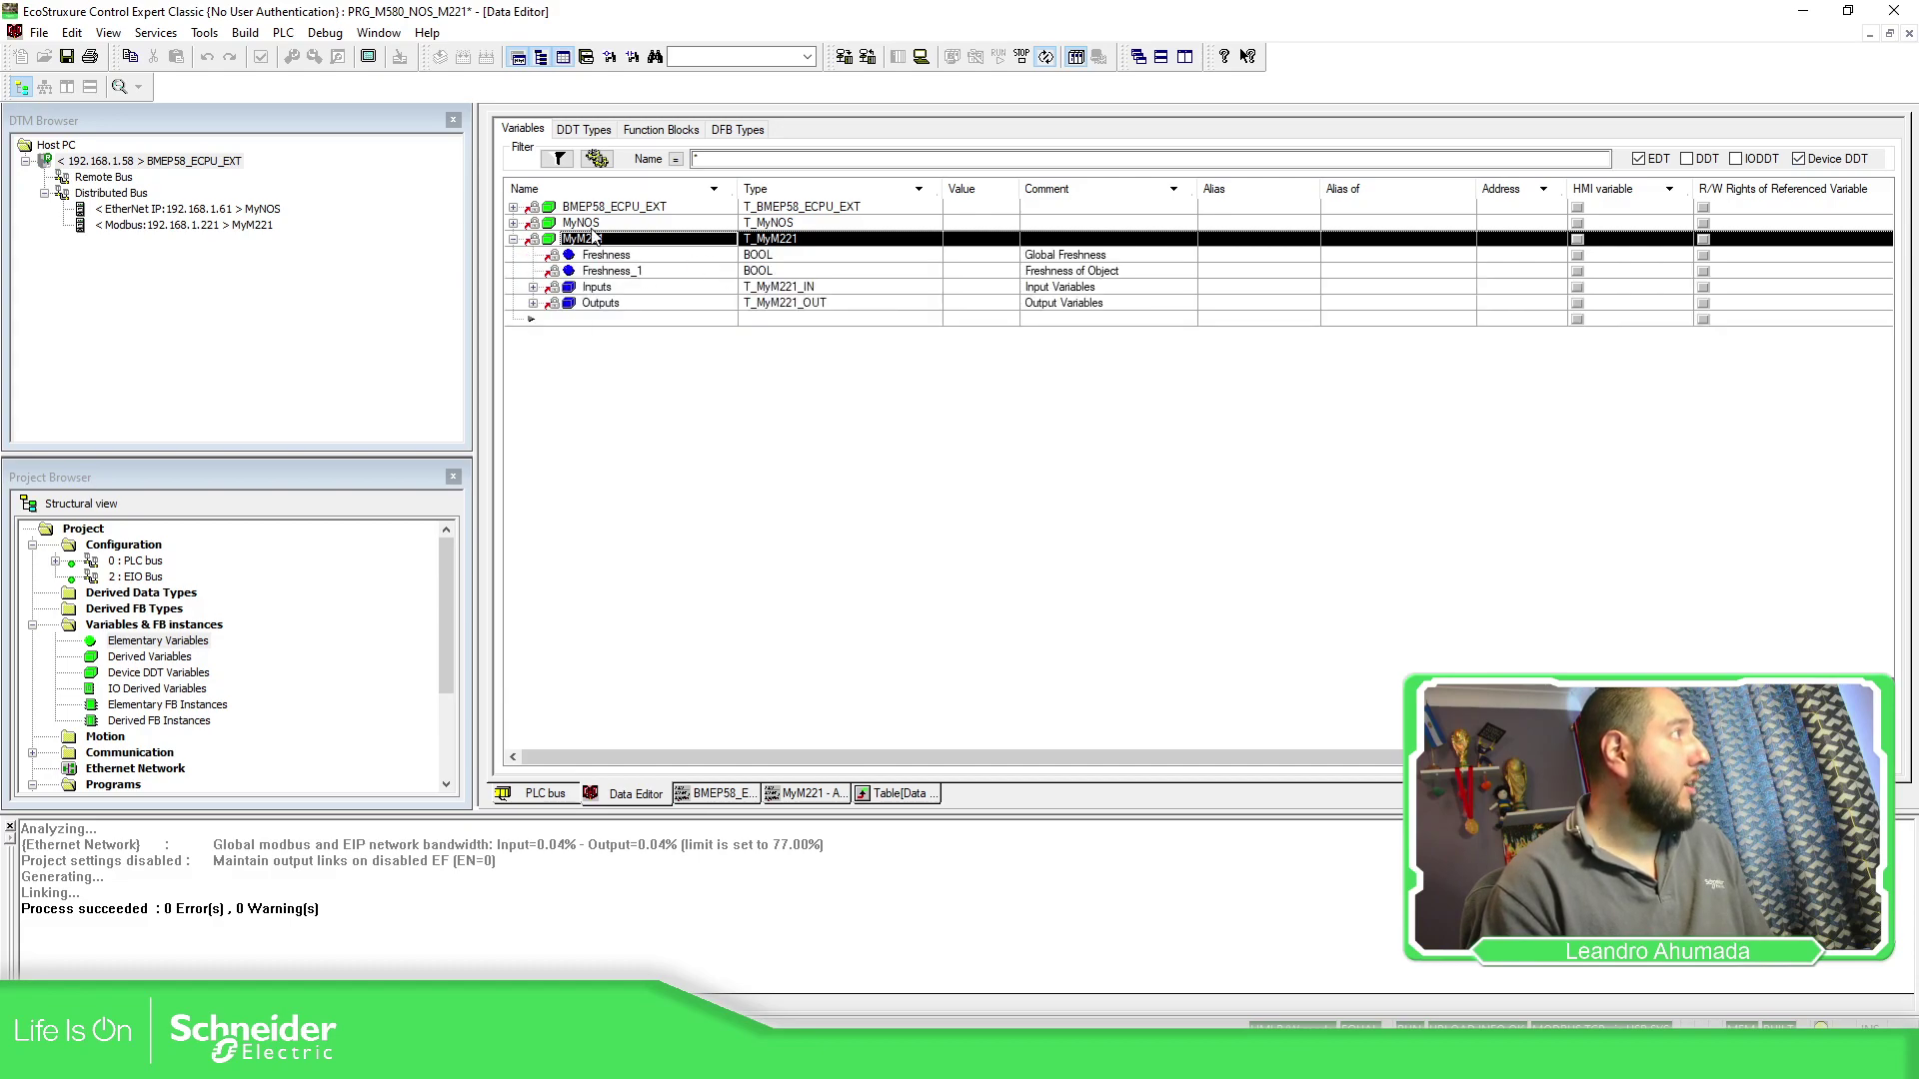
click(513, 222)
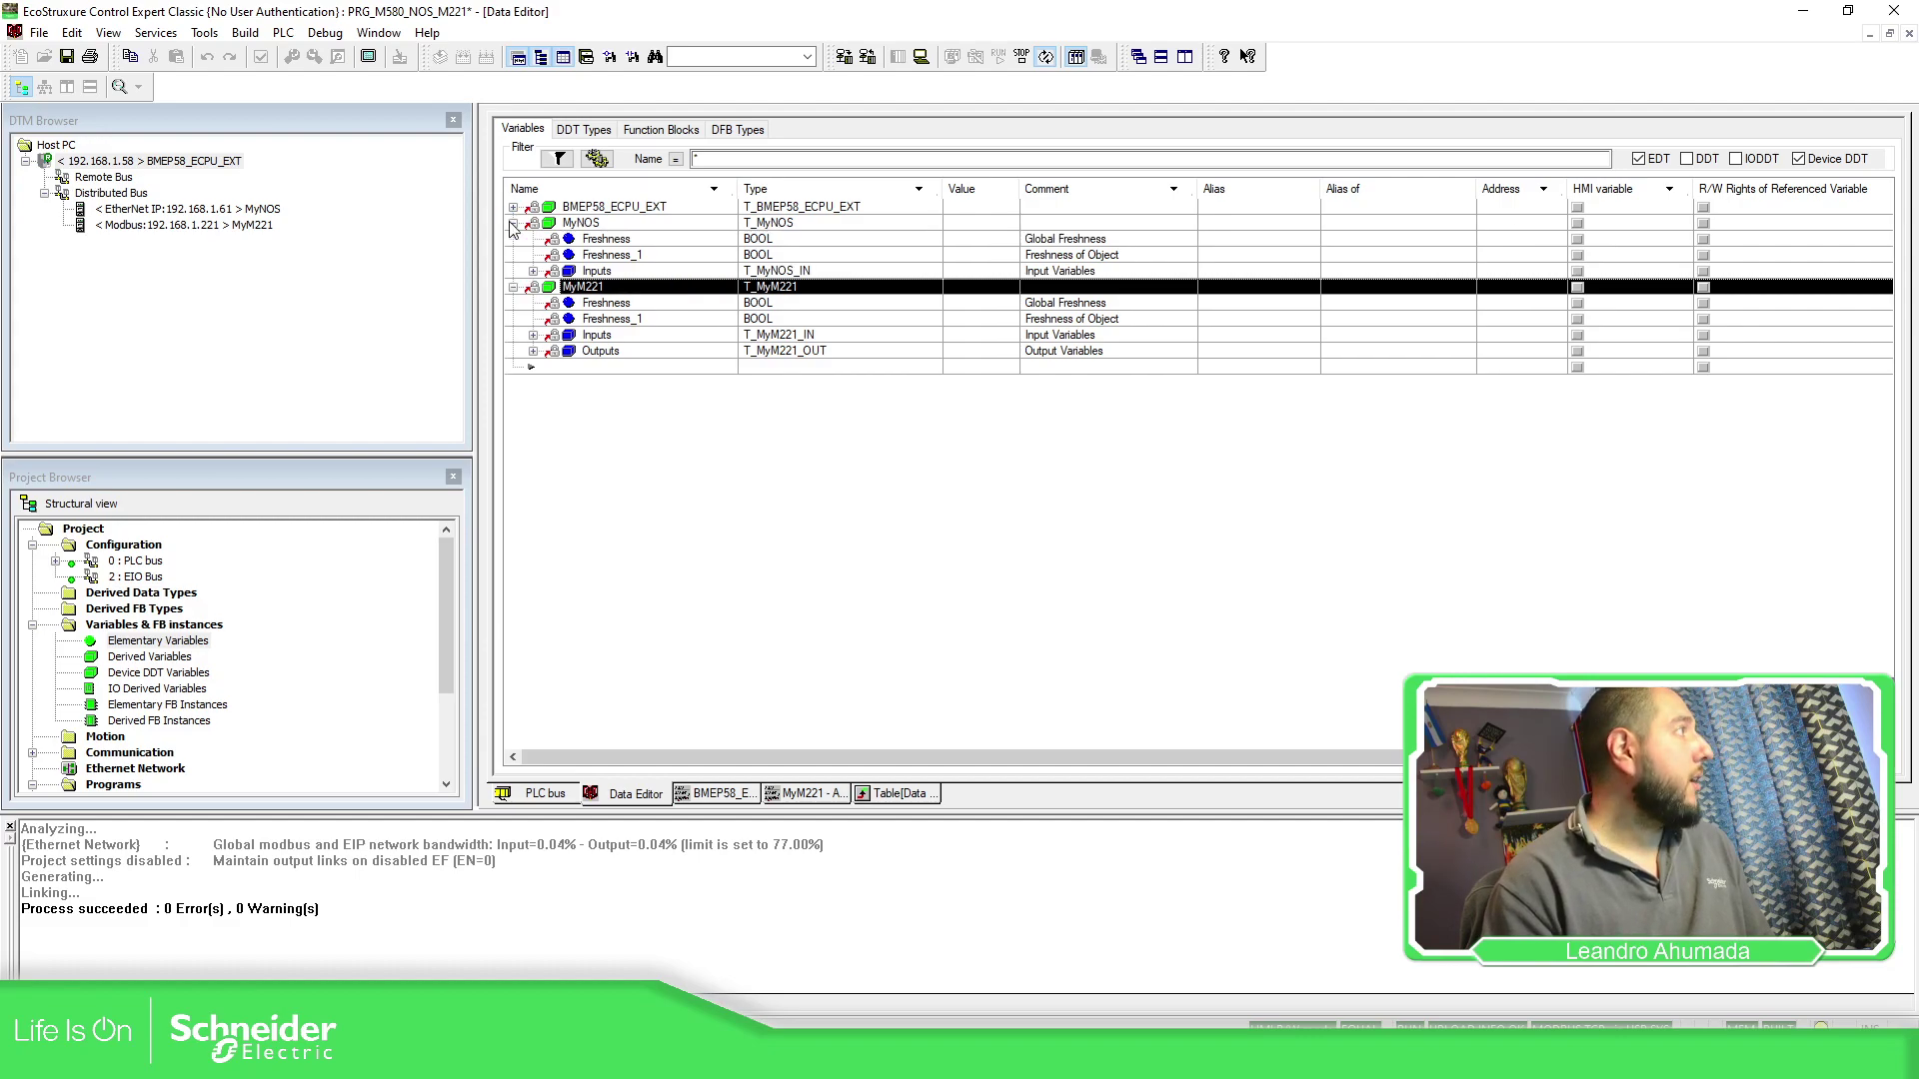
click(533, 271)
click(561, 289)
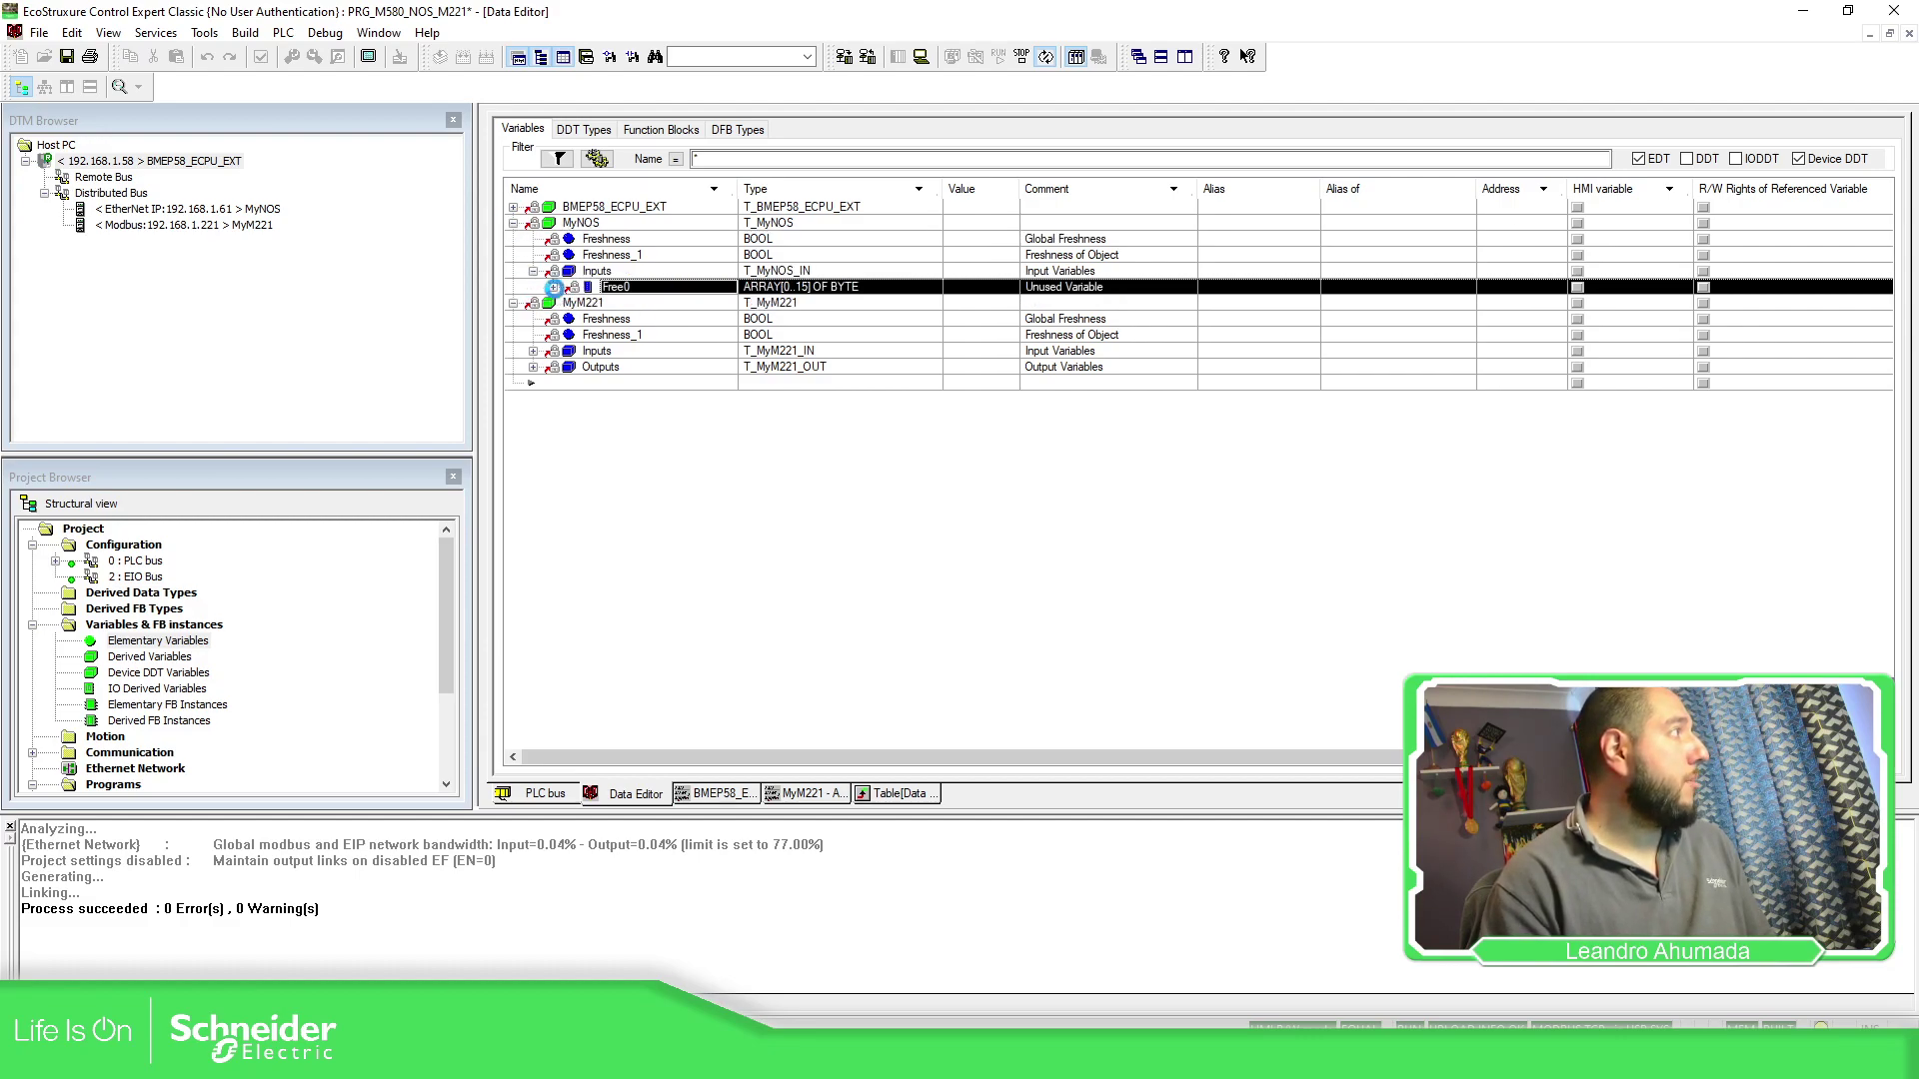
click(552, 286)
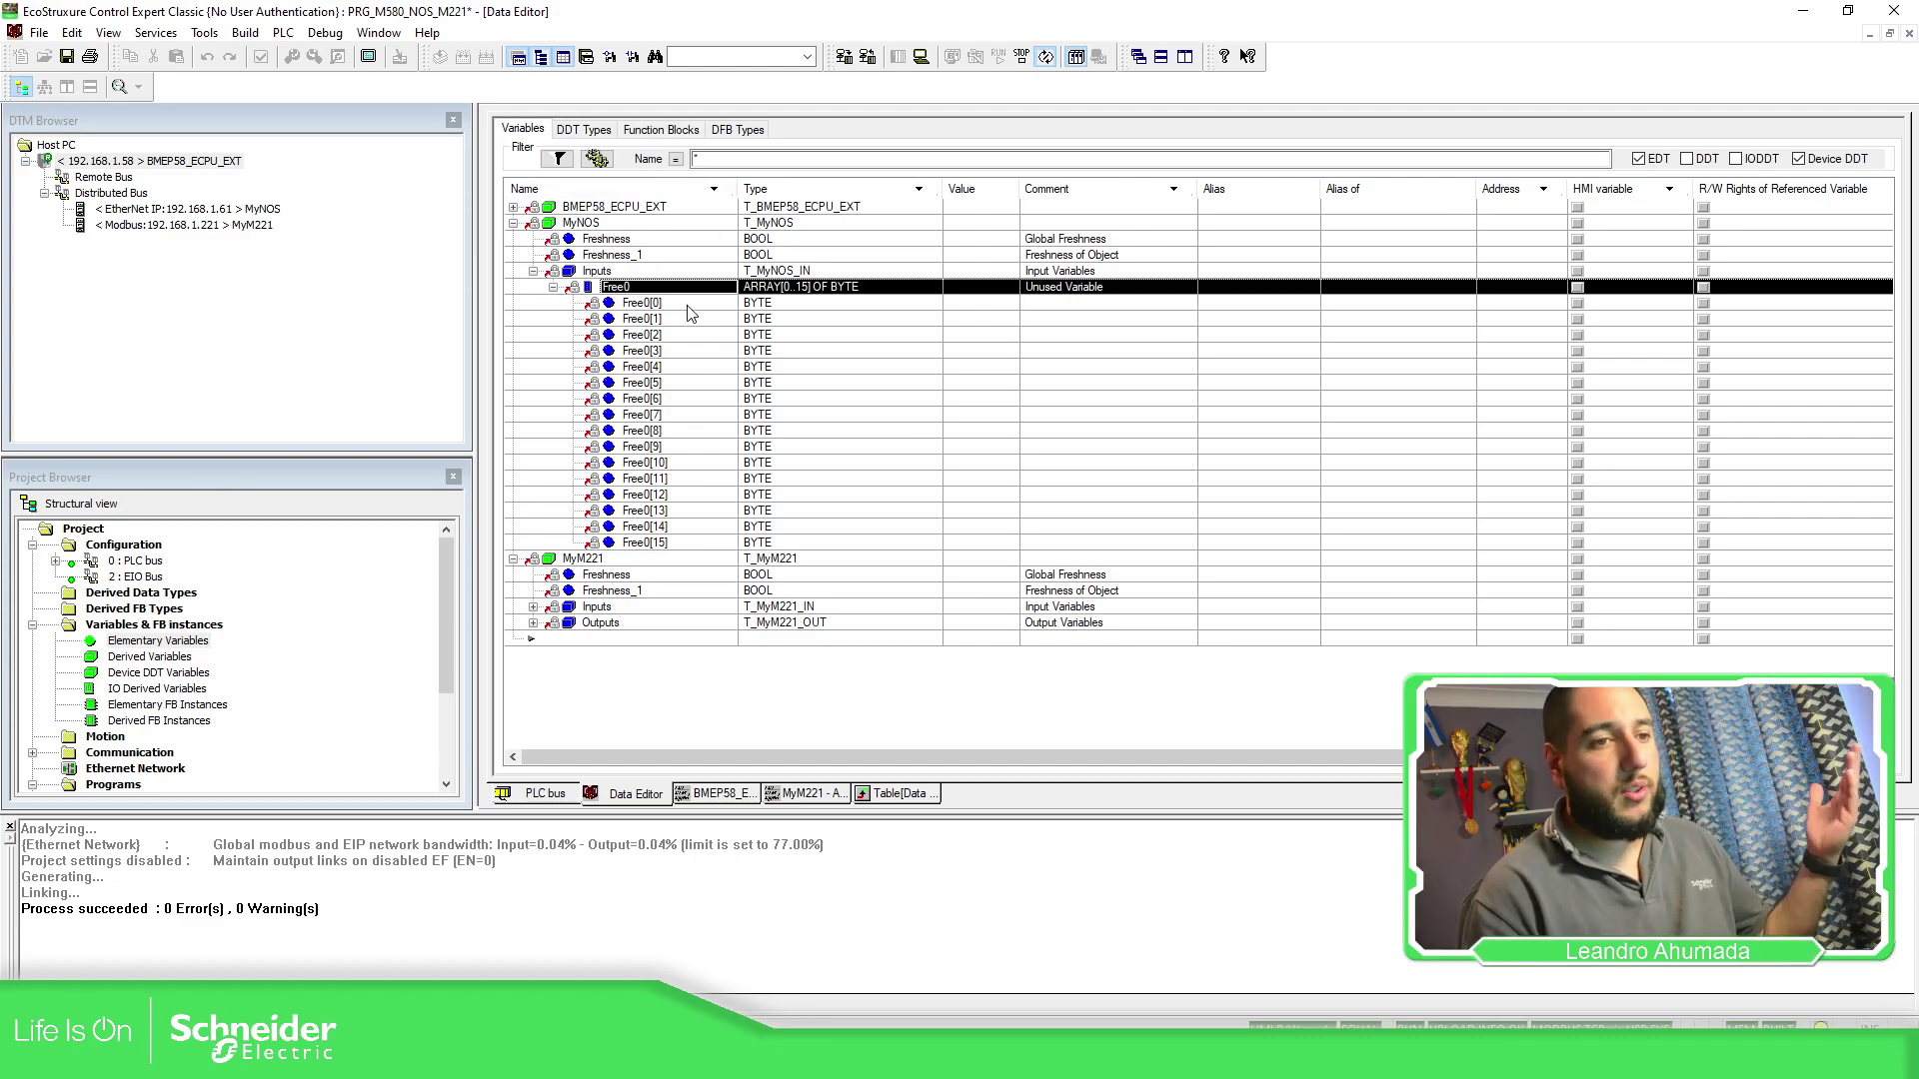
click(545, 793)
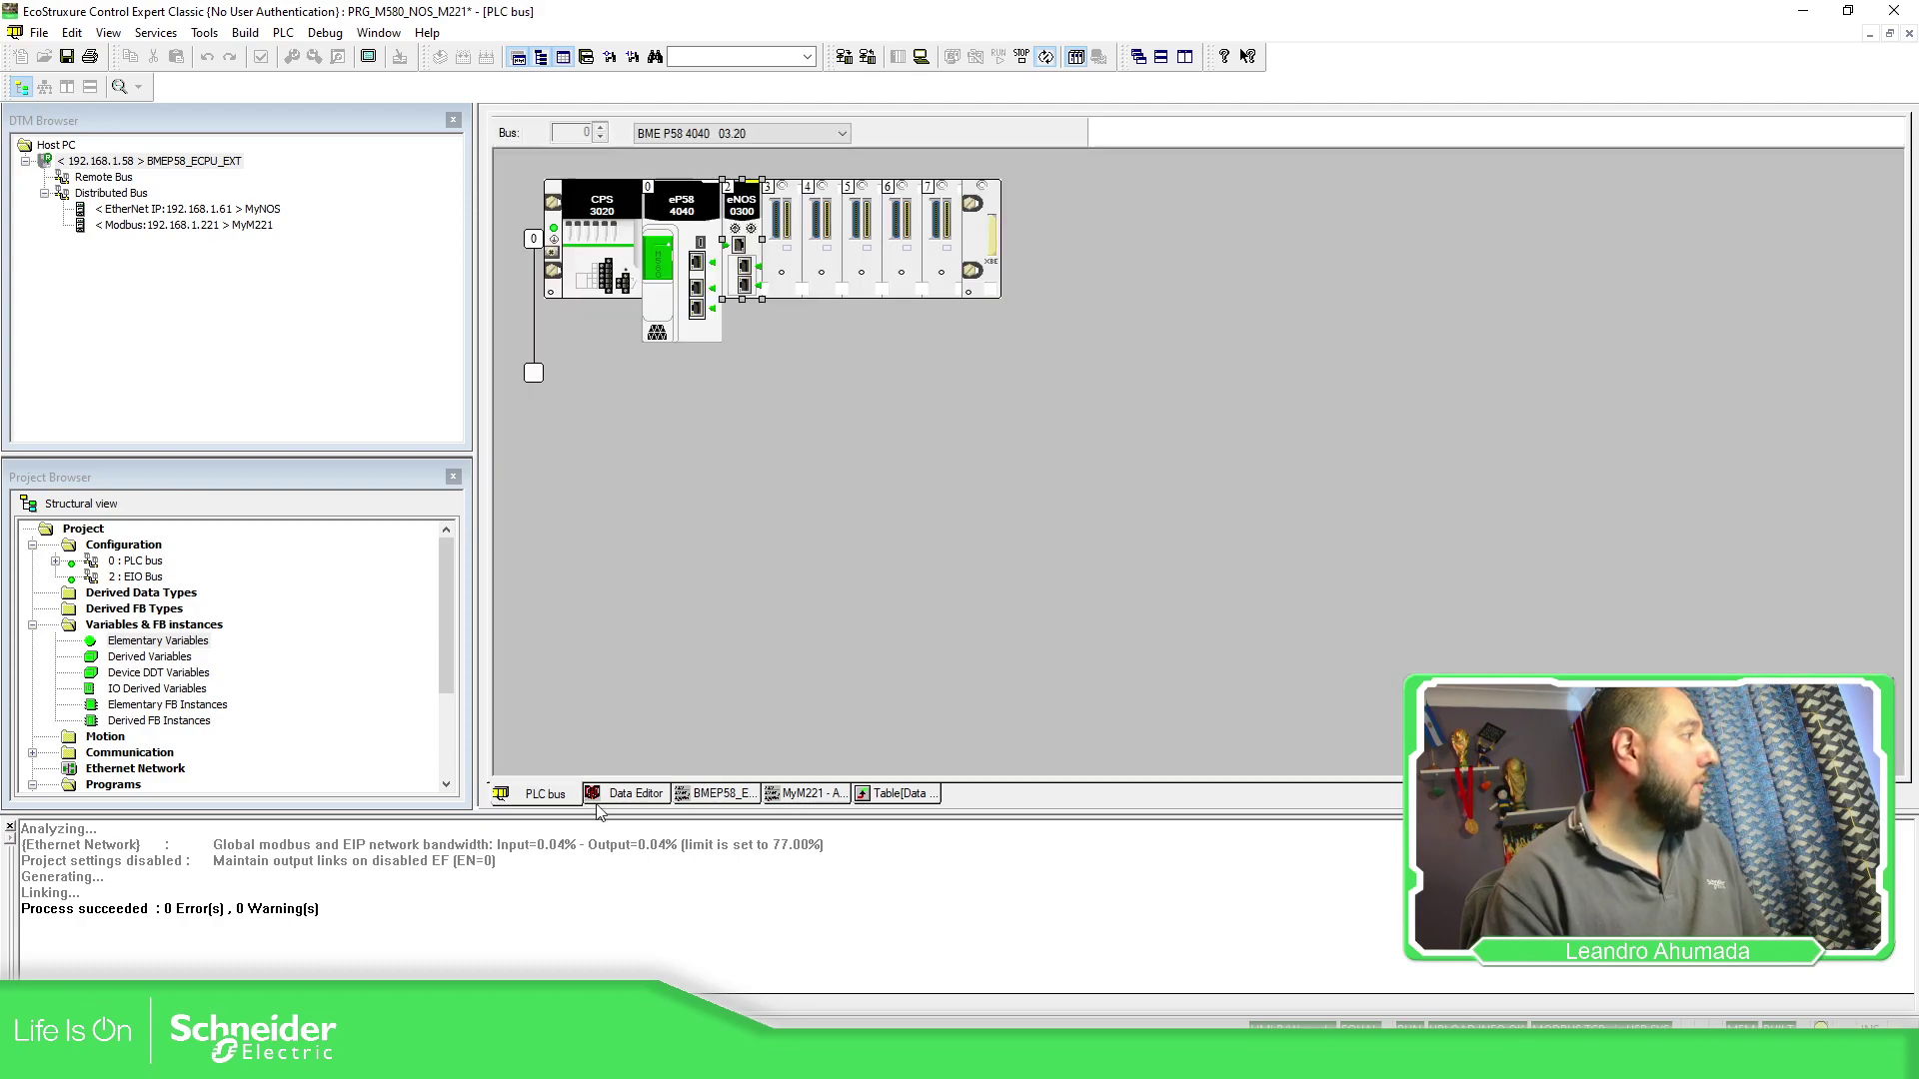
- Open MyNOS's configuration and view its Input Only connection: input size 16, output size 0
click(260, 209)
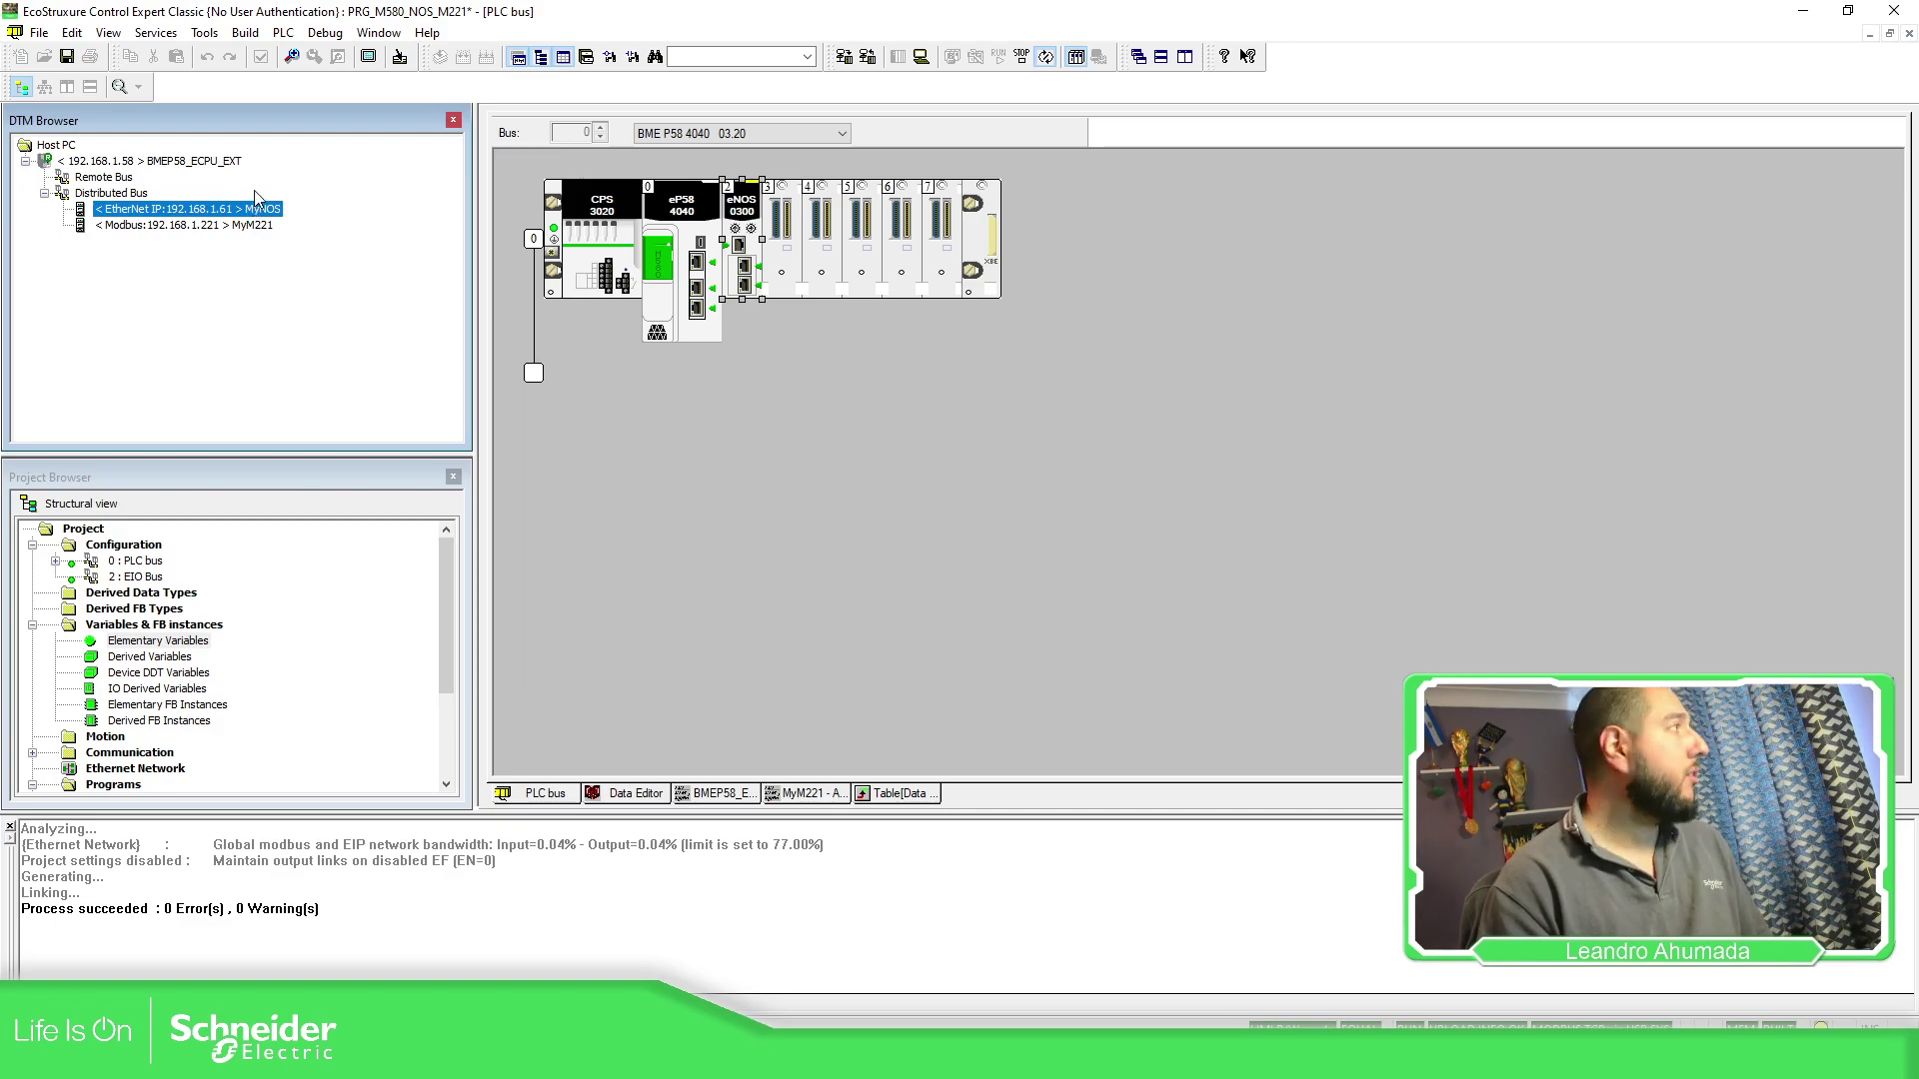
double_click(192, 210)
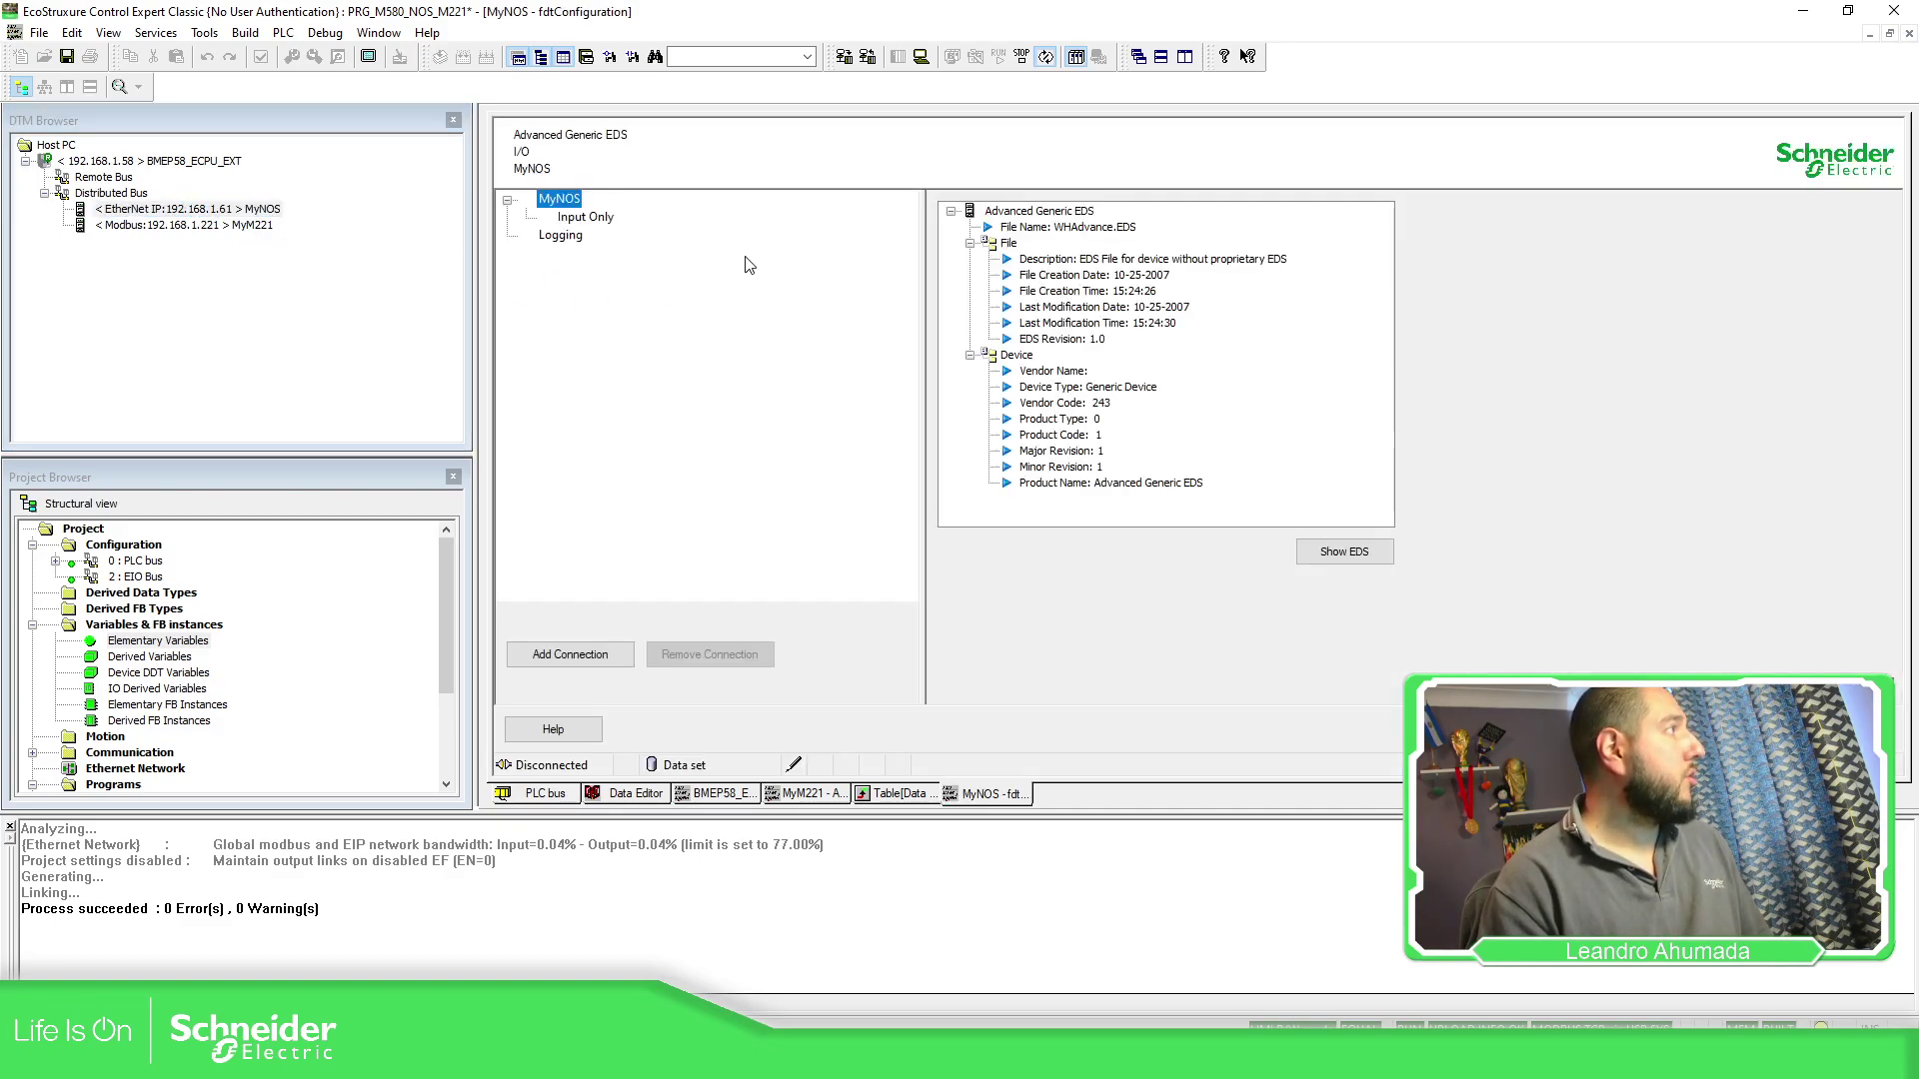
click(590, 217)
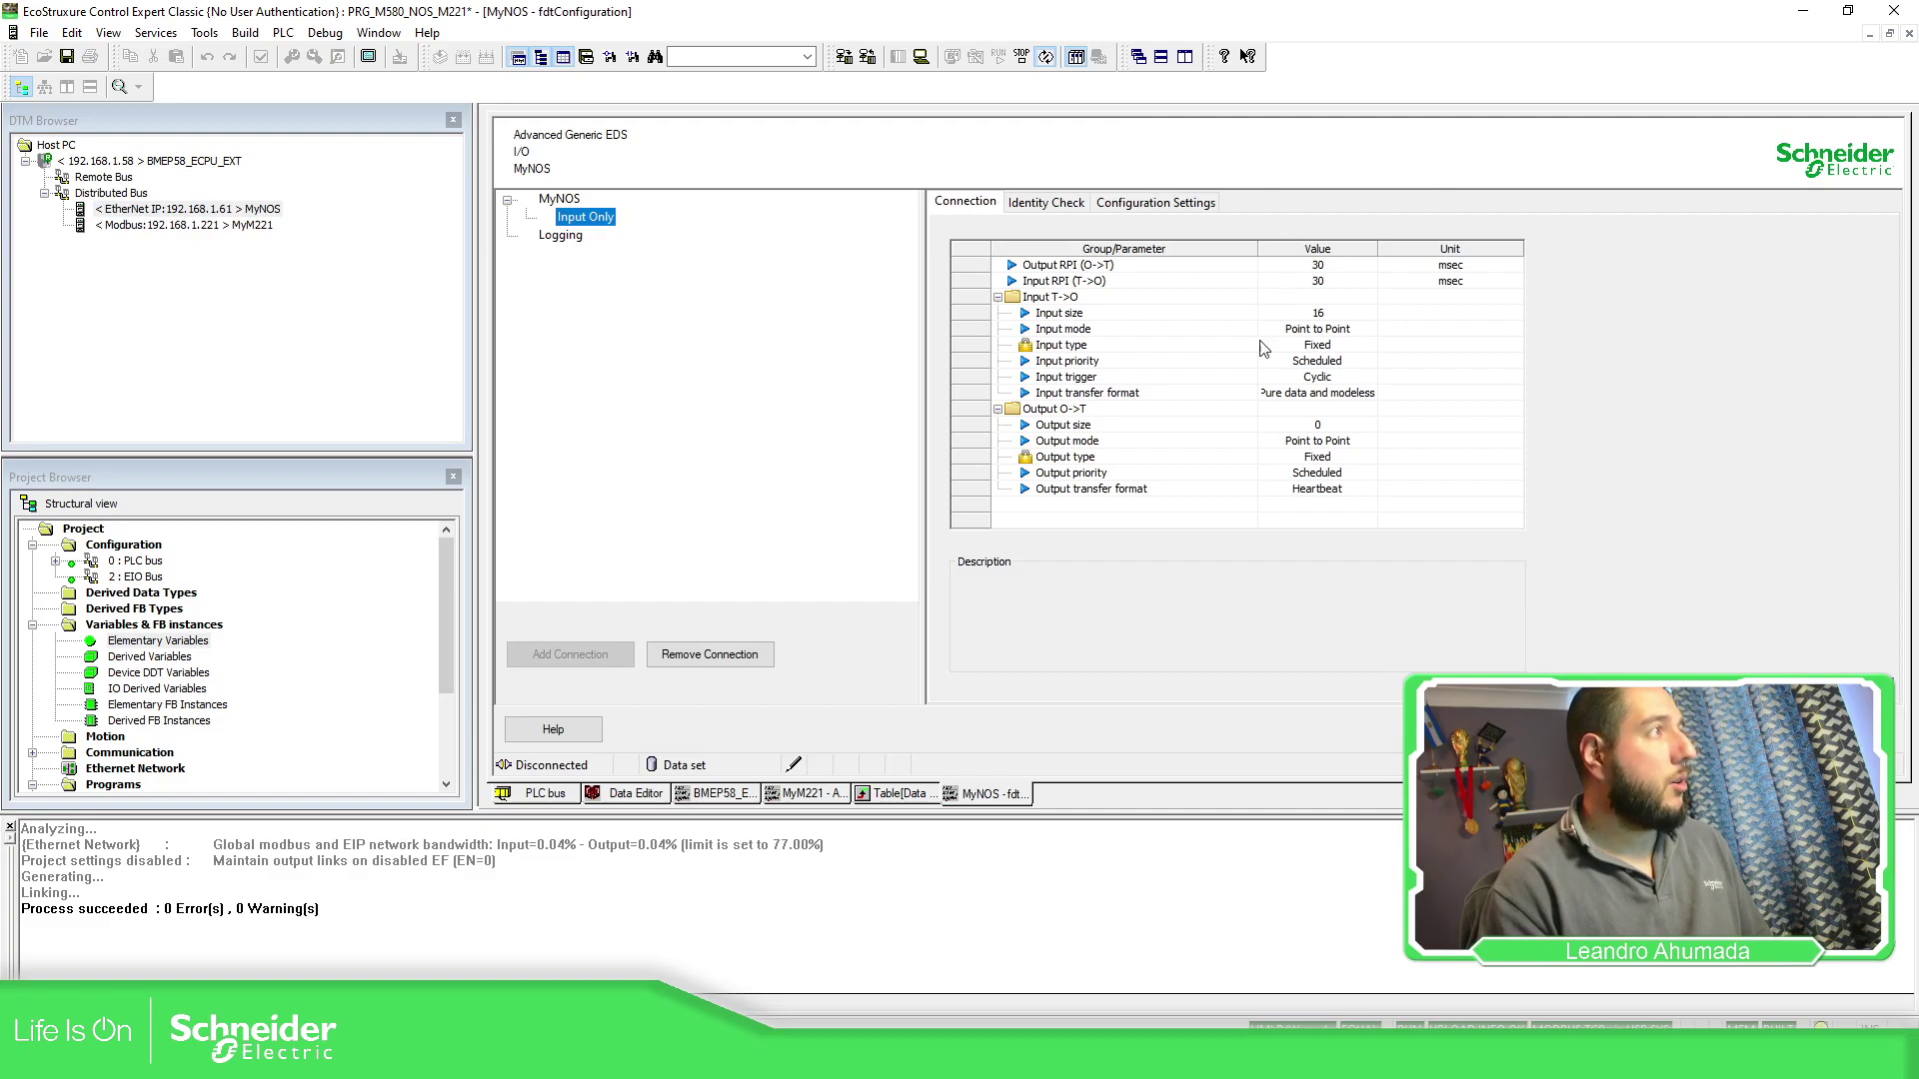